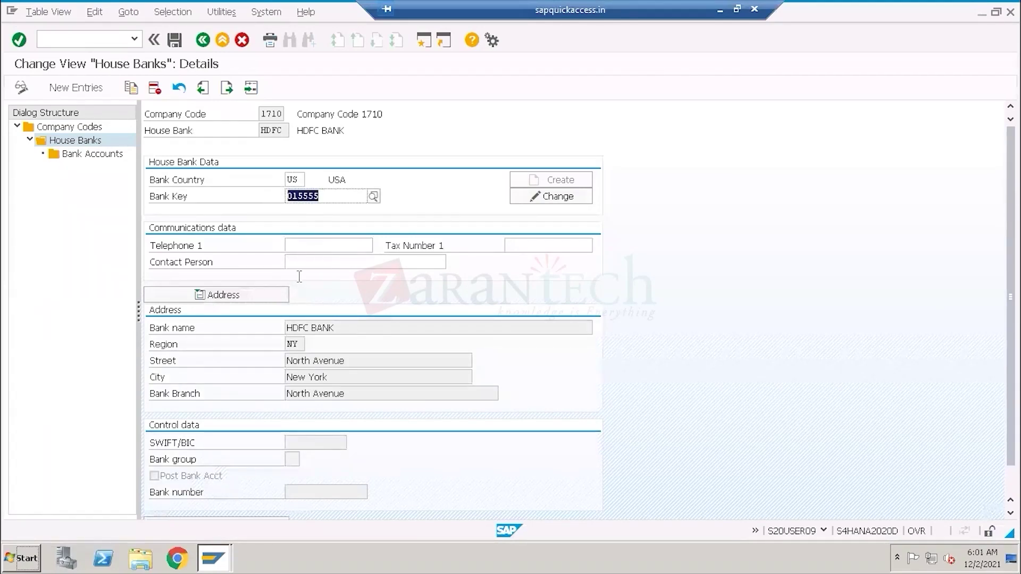
Select Bank Accounts in the Dialog Structure for house bank HDFC (bank key 015555).
{"action": "left_click", "coordinate": [90, 154]}
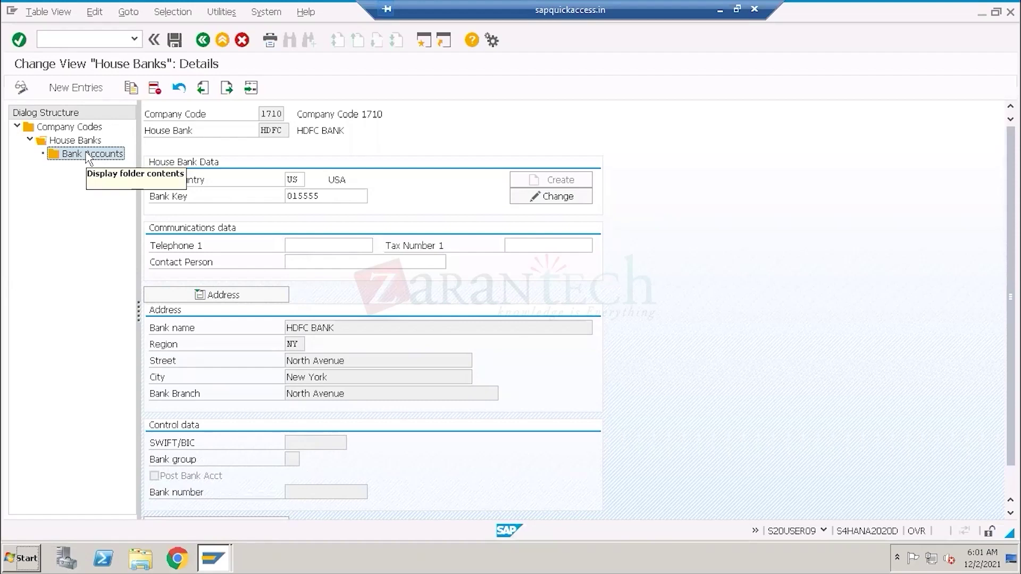
Open HDFC's Bank Accounts overview and acknowledge the 'Read access only' message.
{"action": "double_click", "coordinate": [87, 155]}
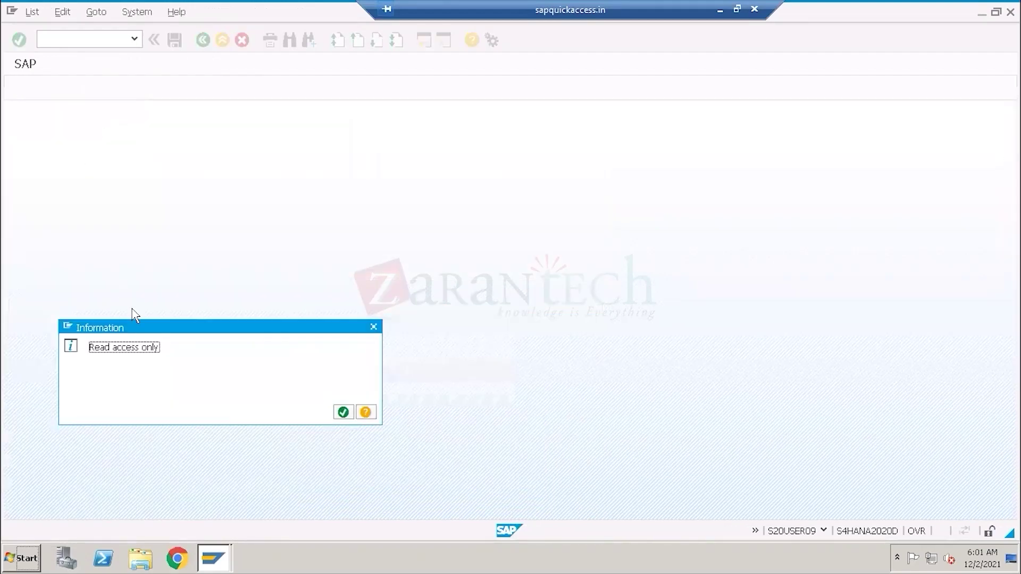
{"action": "left_click_drag", "start_coordinate": [177, 327], "coordinate": [439, 230]}
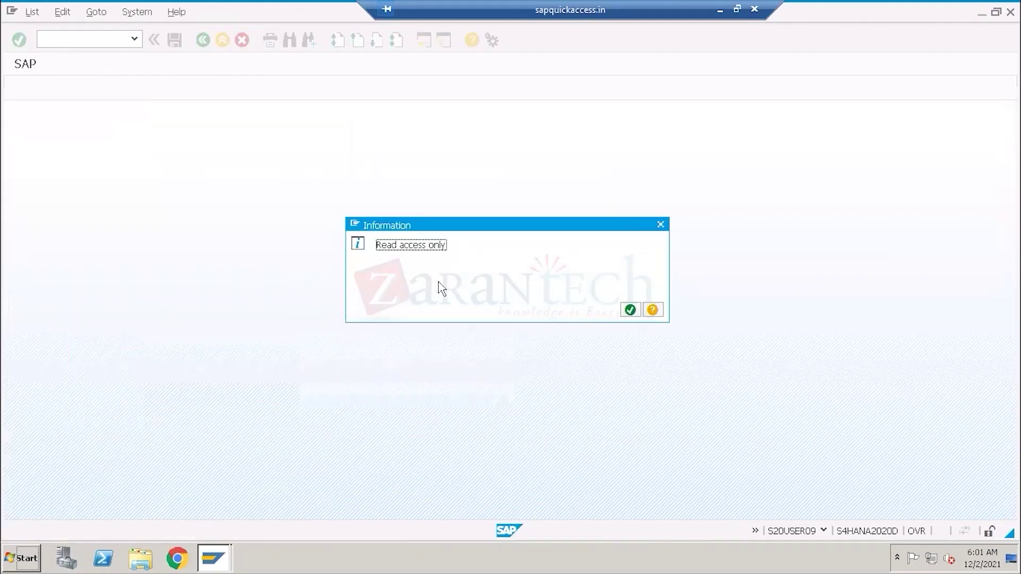
{"action": "left_click_drag", "start_coordinate": [380, 245], "coordinate": [451, 244]}
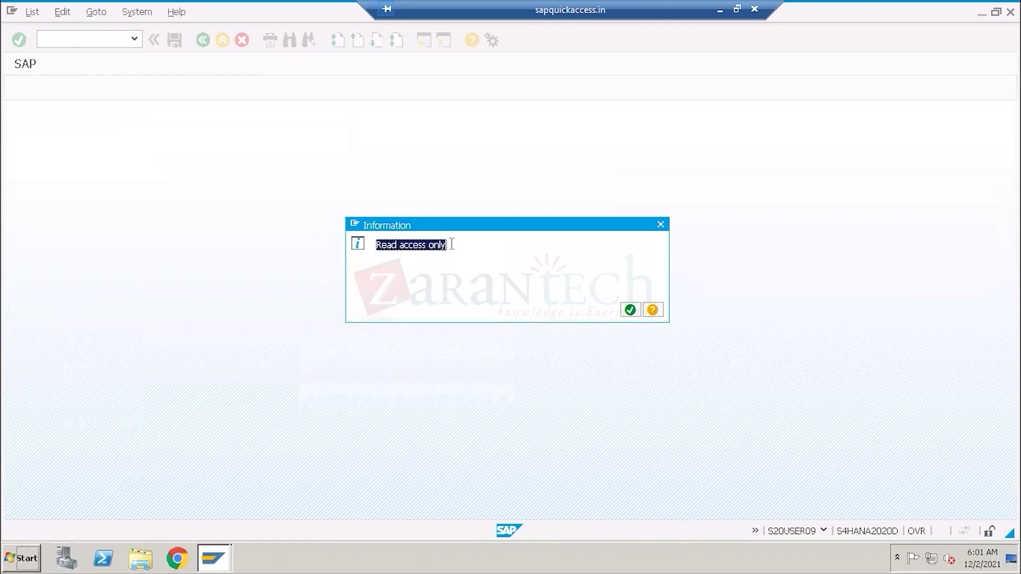
{"action": "left_click", "coordinate": [631, 310]}
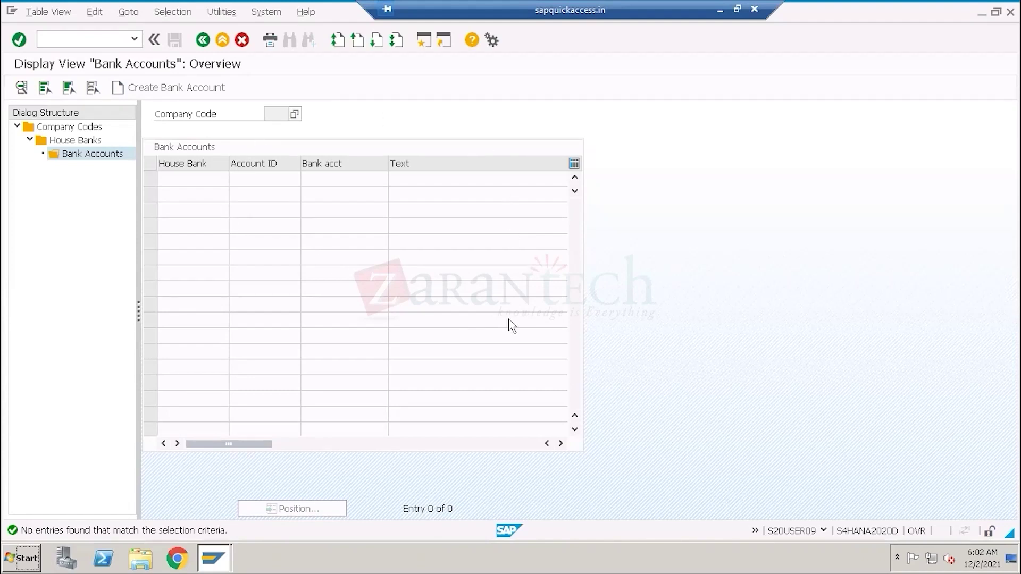
Start Create Bank Account and maximize the Internet Explorer page it launches.
{"action": "left_click", "coordinate": [162, 89]}
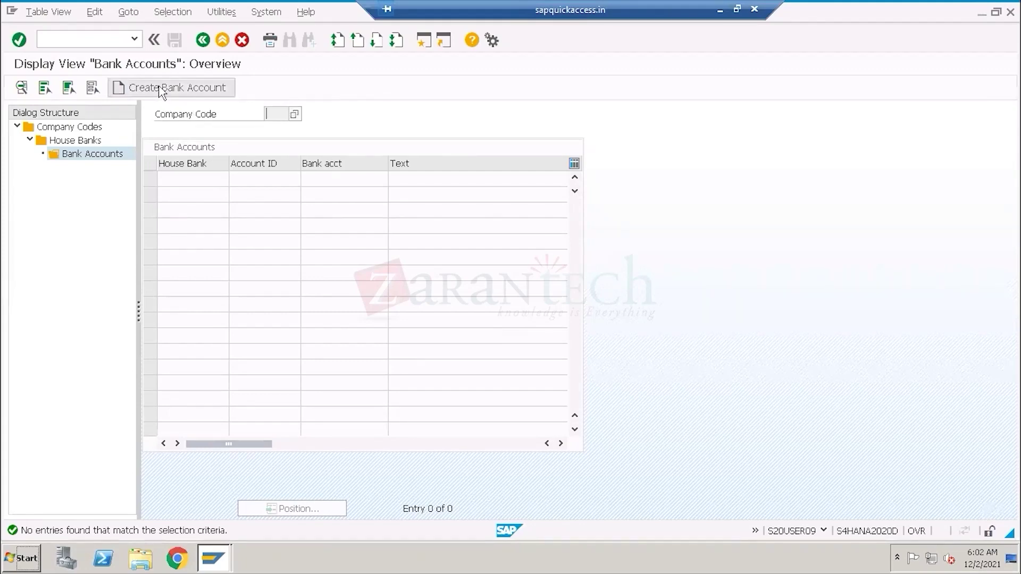
{"action": "left_click", "coordinate": [654, 51]}
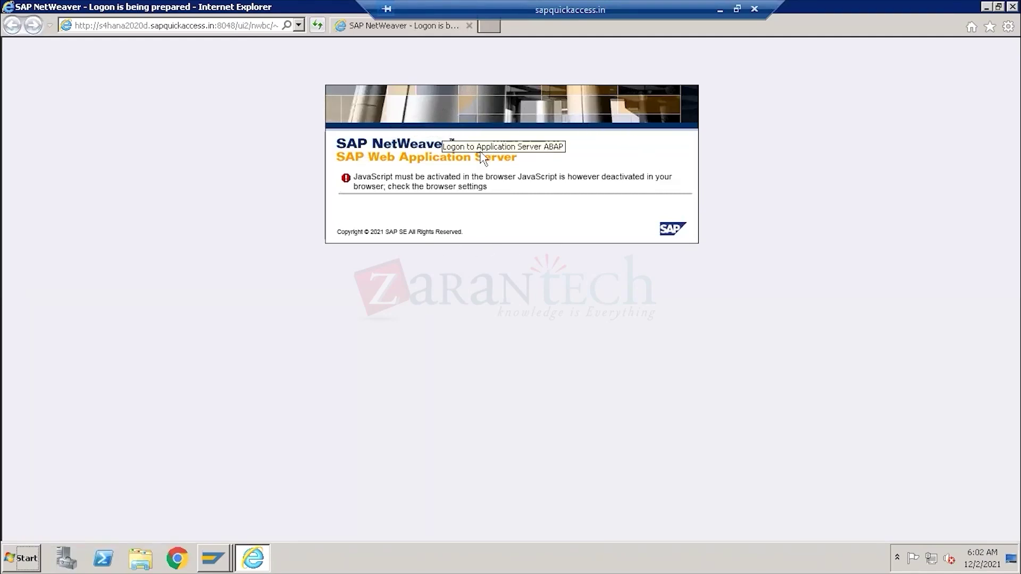
Load the Create Bank Account URL from Internet Explorer in Chrome, reaching the client 400 logon.
{"action": "left_click", "coordinate": [250, 26]}
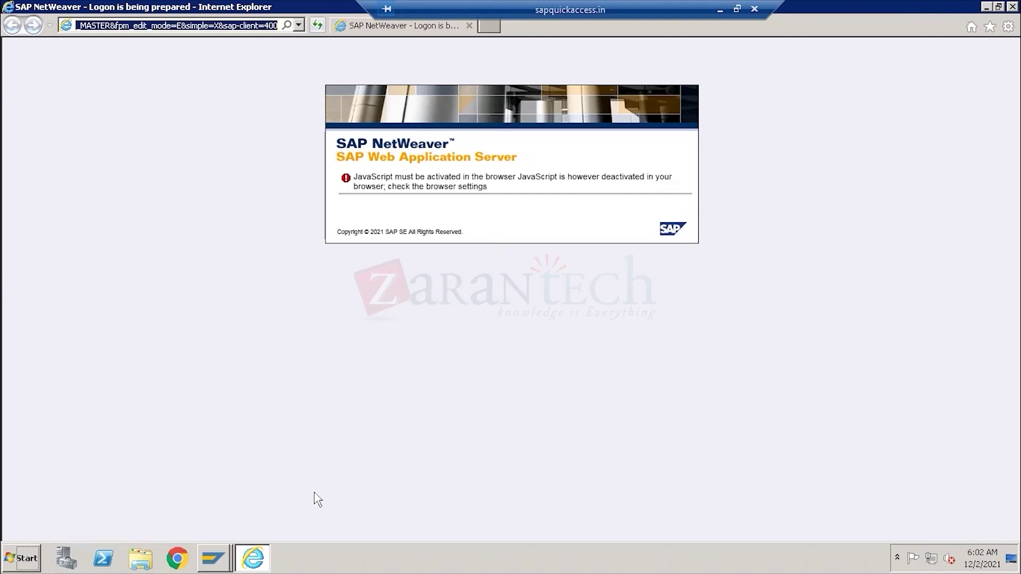
{"action": "left_click", "coordinate": [177, 559]}
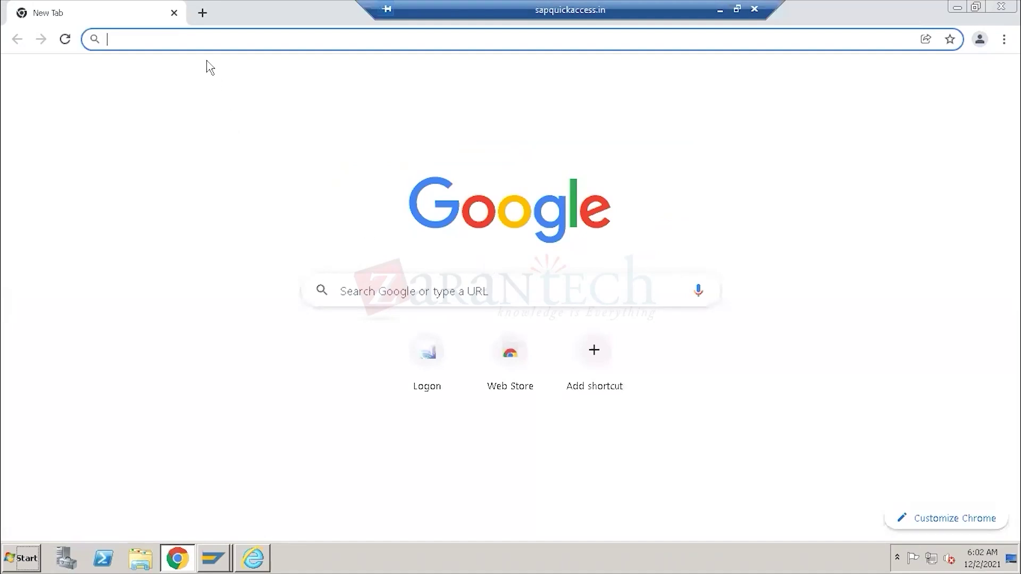
{"action": "key", "text": "ctrl+v"}
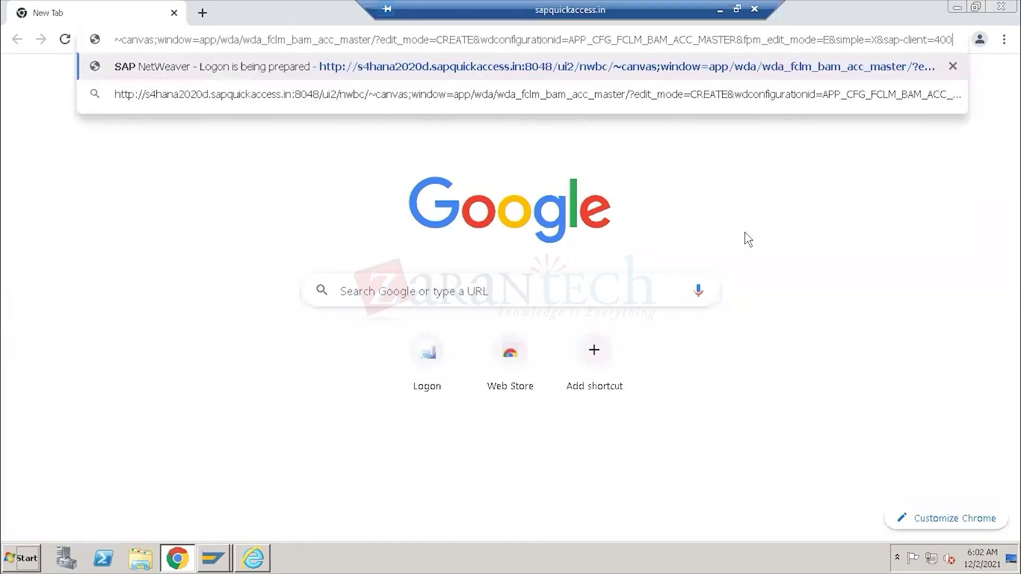
{"action": "key", "text": "Return"}
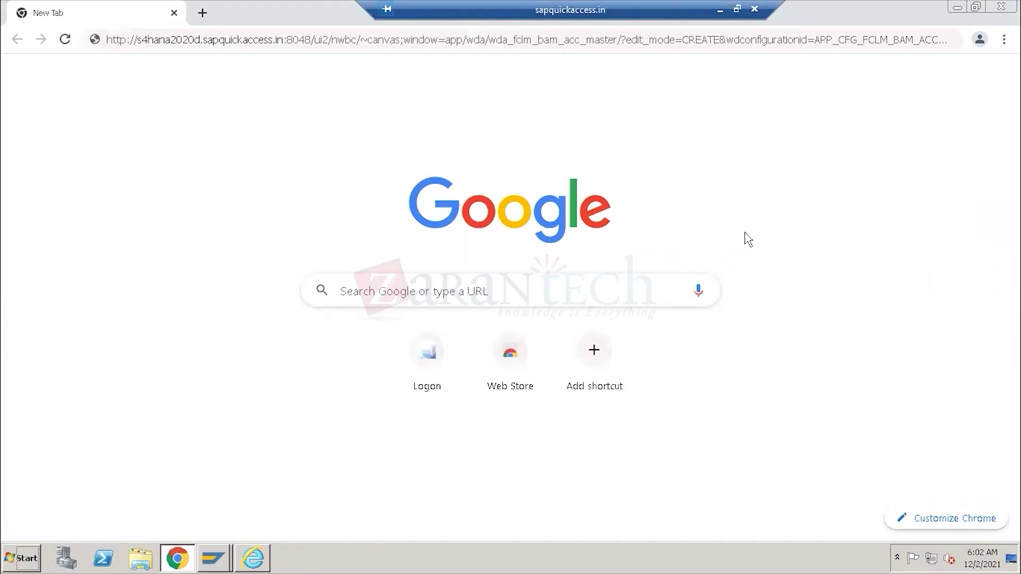
{"action": "left_click", "coordinate": [725, 38]}
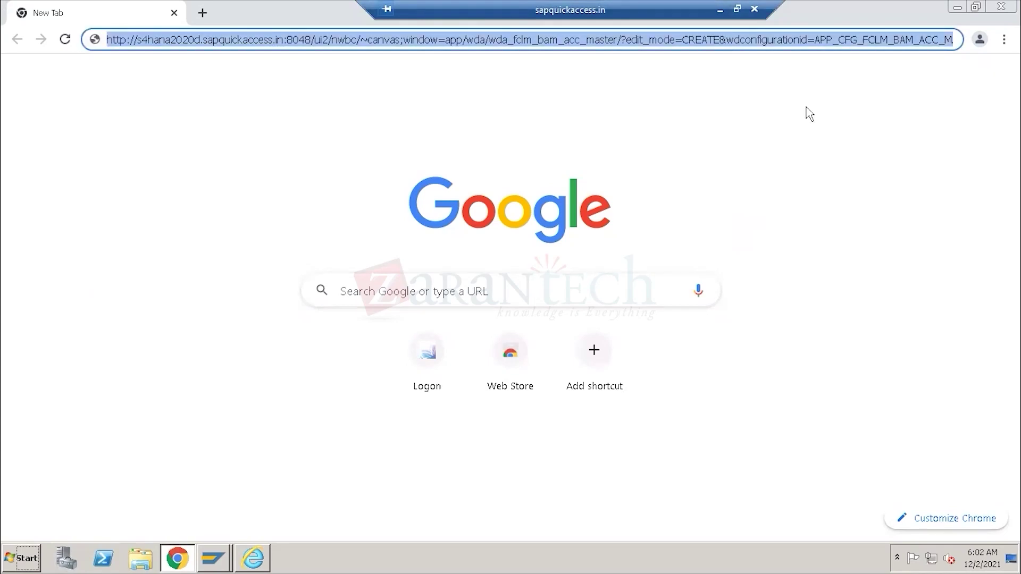
{"action": "key", "text": "Return"}
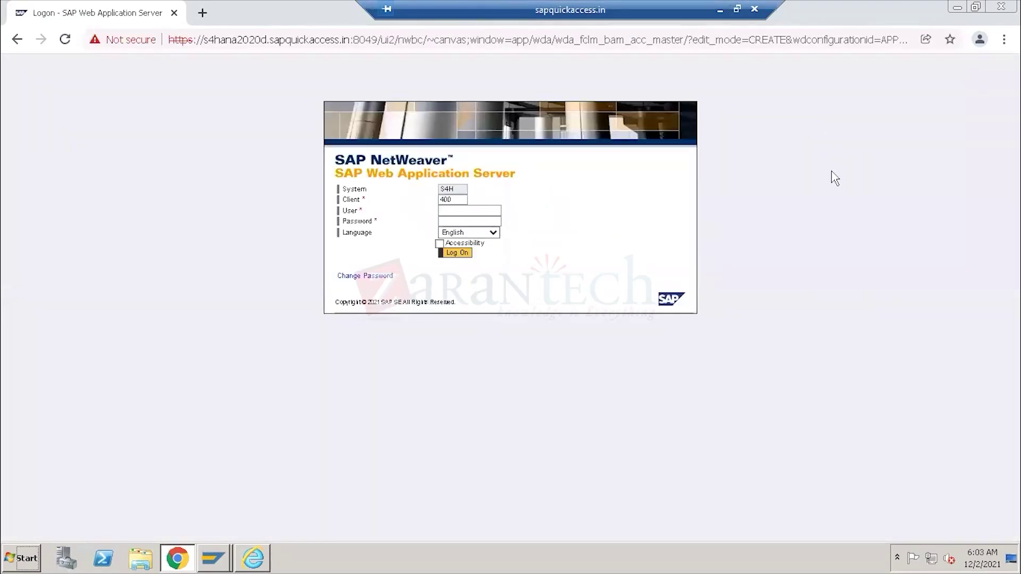
{"action": "left_click", "coordinate": [460, 212]}
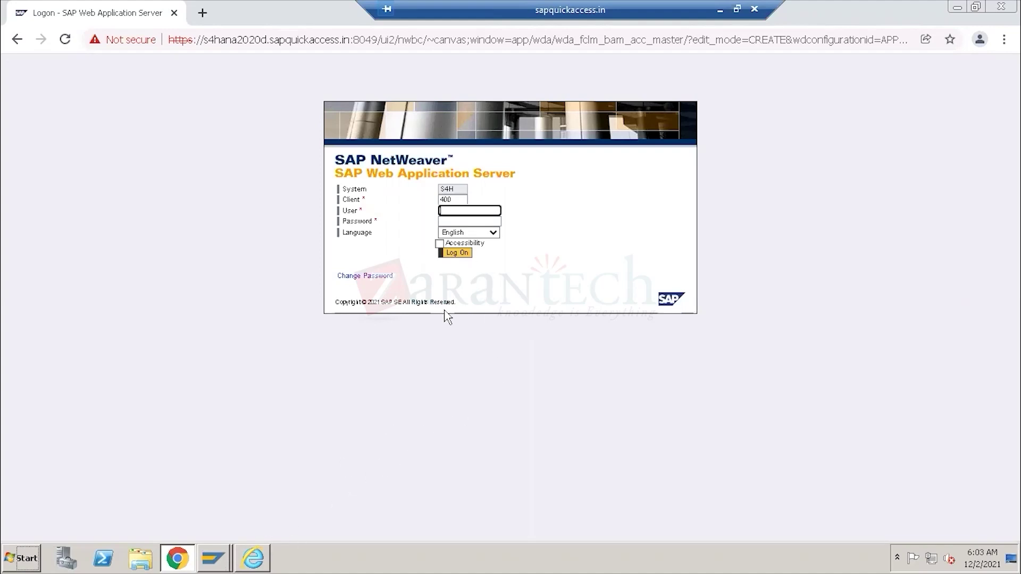
{"action": "left_click", "coordinate": [218, 564]}
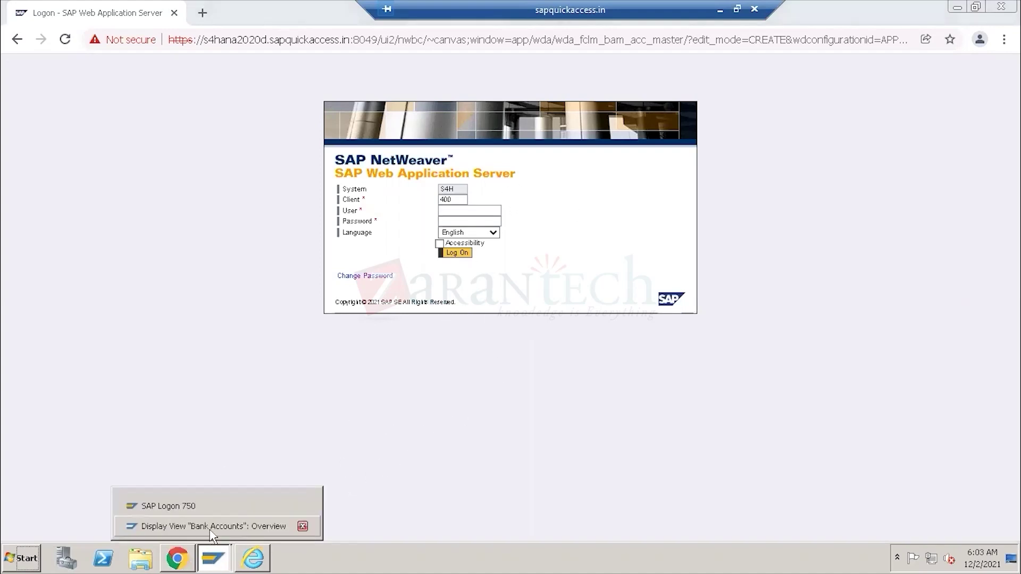
In a new SAP session, launch the /UI2/FLP Fiori Launchpad favorite and copy its URL.
{"action": "left_click", "coordinate": [213, 527]}
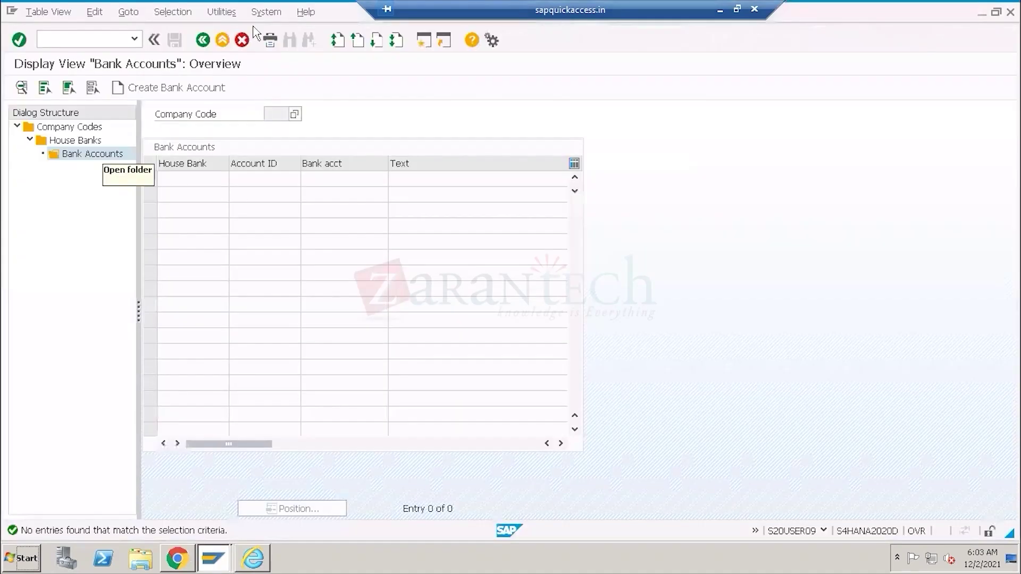
{"action": "left_click", "coordinate": [423, 41]}
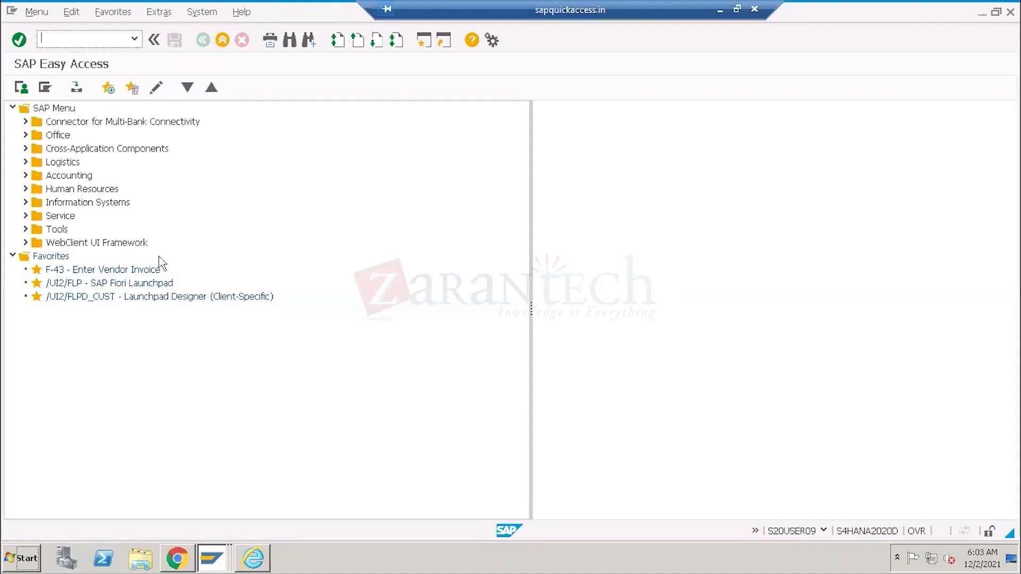
{"action": "double_click", "coordinate": [122, 283]}
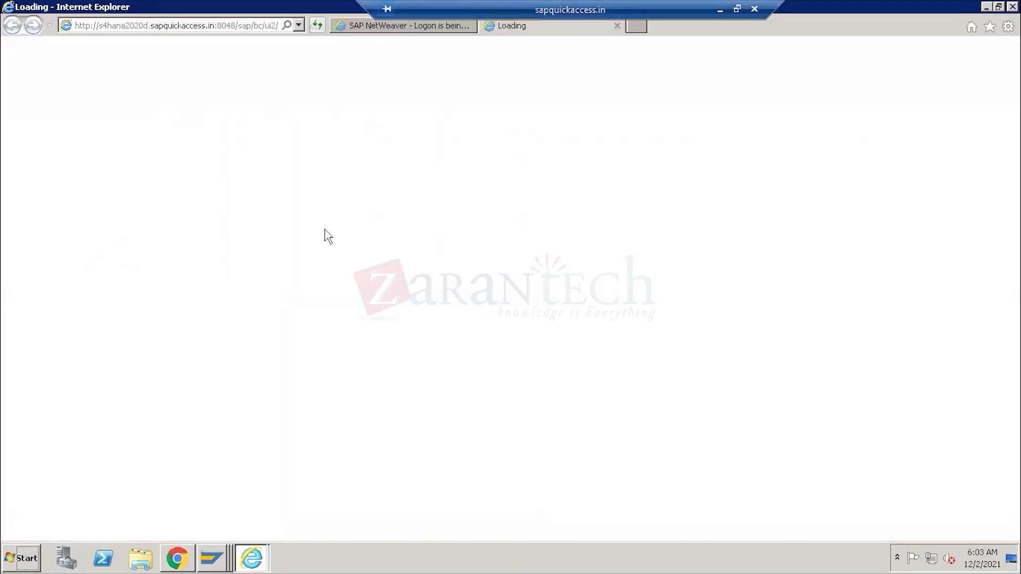
{"action": "left_click", "coordinate": [215, 27]}
{"action": "key", "text": "ctrl+c"}
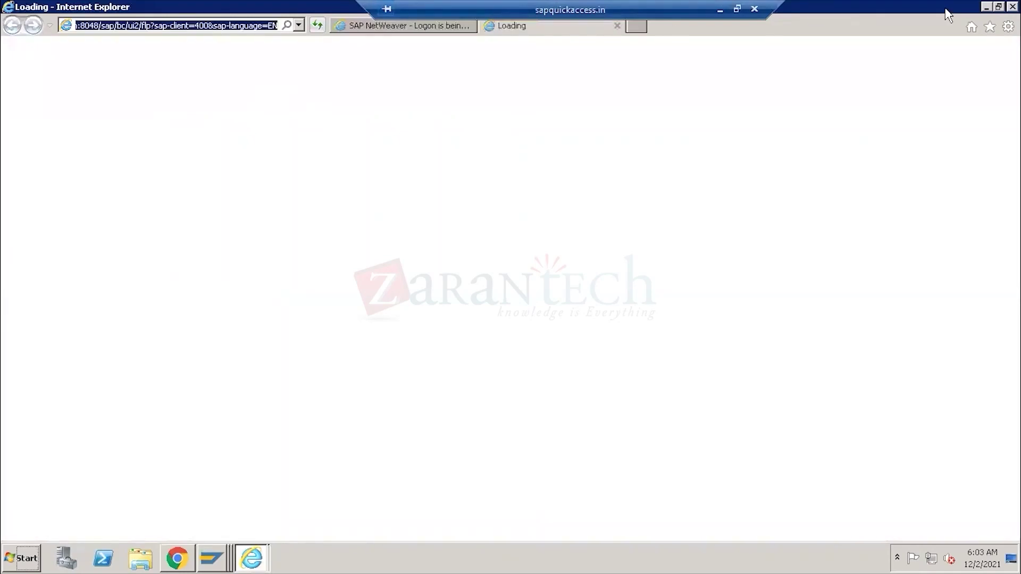
{"action": "left_click", "coordinate": [182, 561]}
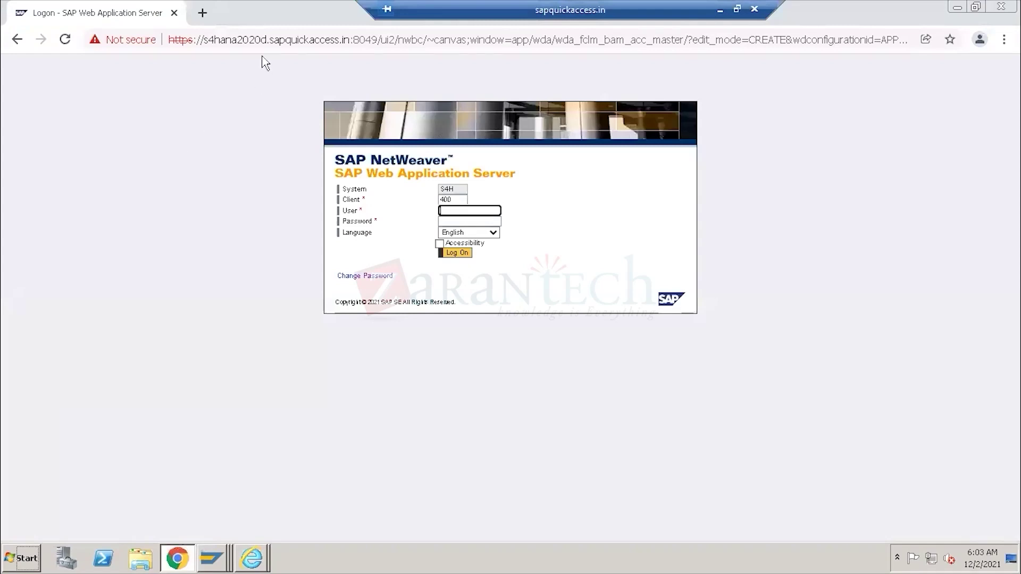
Load the Fiori Launchpad URL in a new Chrome tab.
{"action": "left_click", "coordinate": [202, 13]}
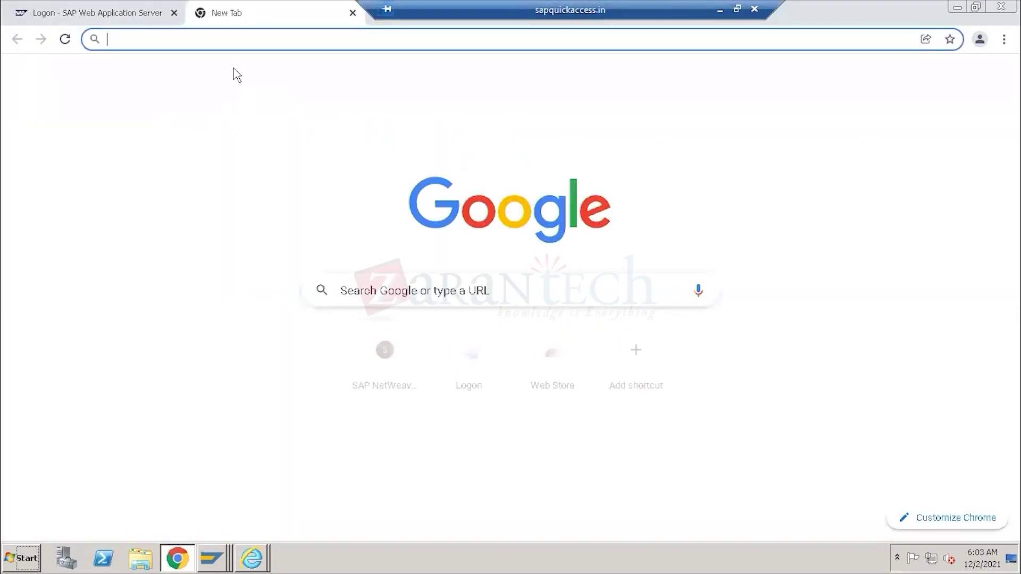
{"action": "key", "text": "ctrl+v"}
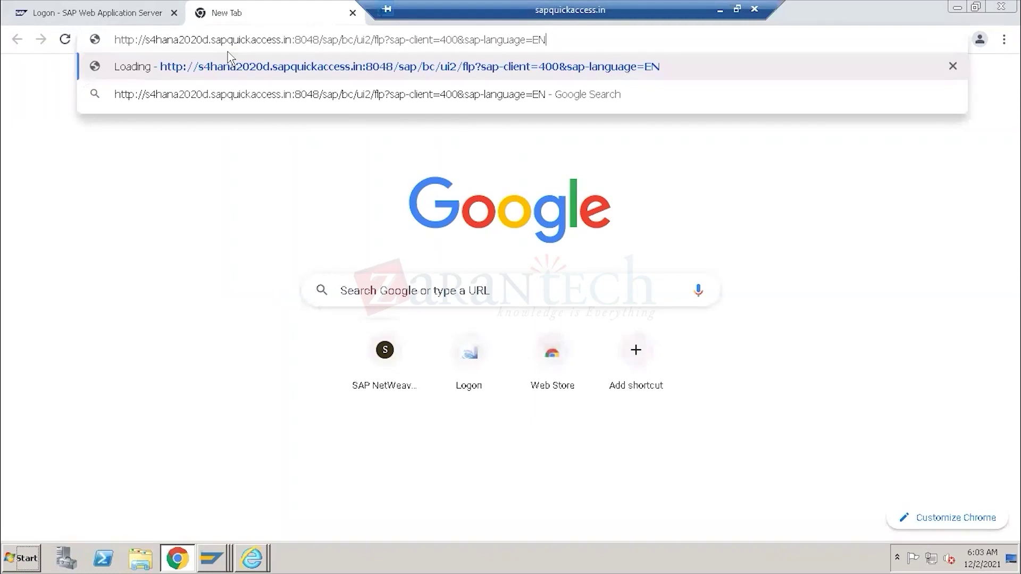
{"action": "key", "text": "Return"}
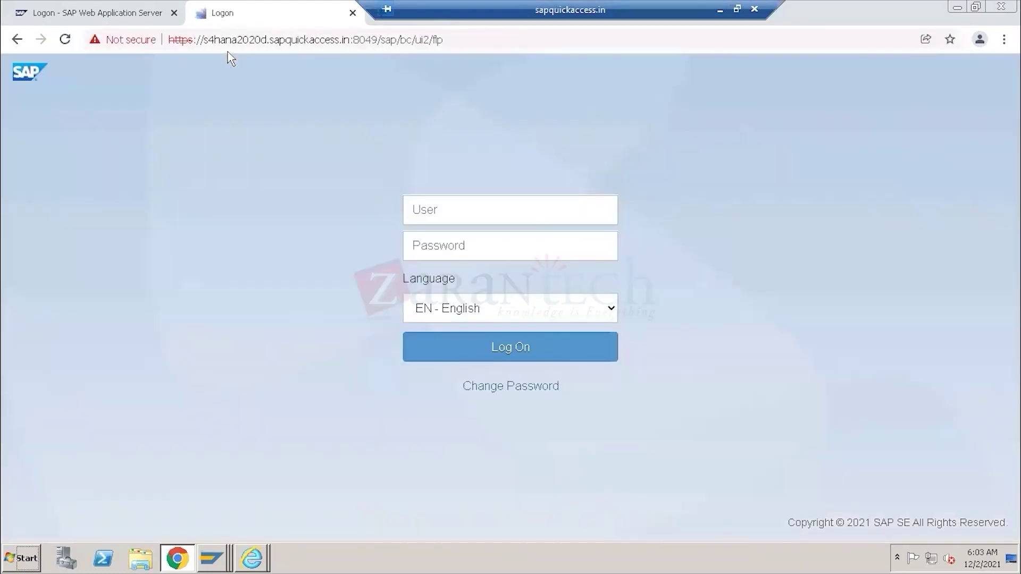
{"action": "left_click", "coordinate": [420, 211]}
{"action": "left_click", "coordinate": [453, 256]}
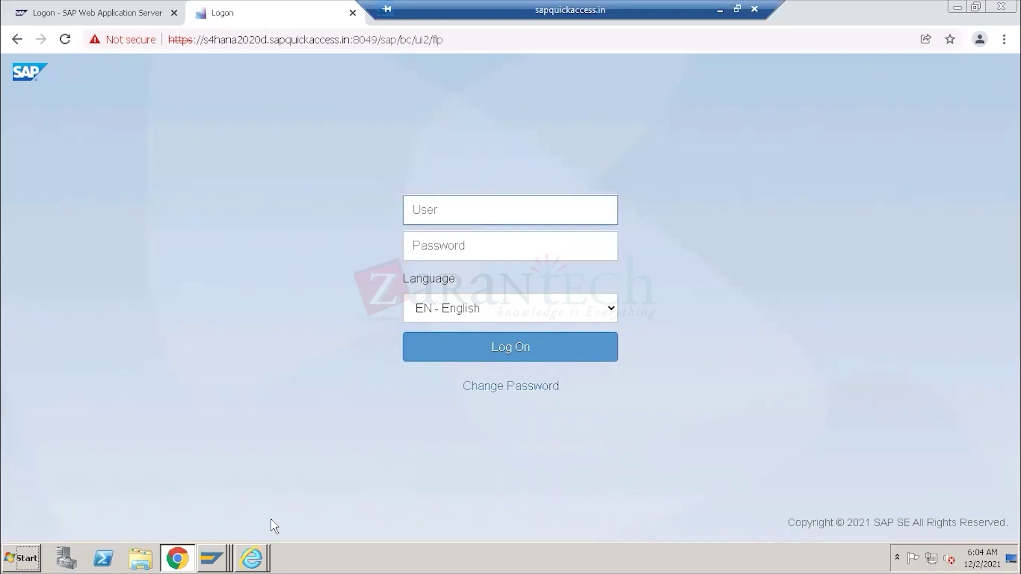
Check the system, client and user details in the SAP GUI window.
{"action": "left_click", "coordinate": [213, 558]}
{"action": "left_click", "coordinate": [212, 506]}
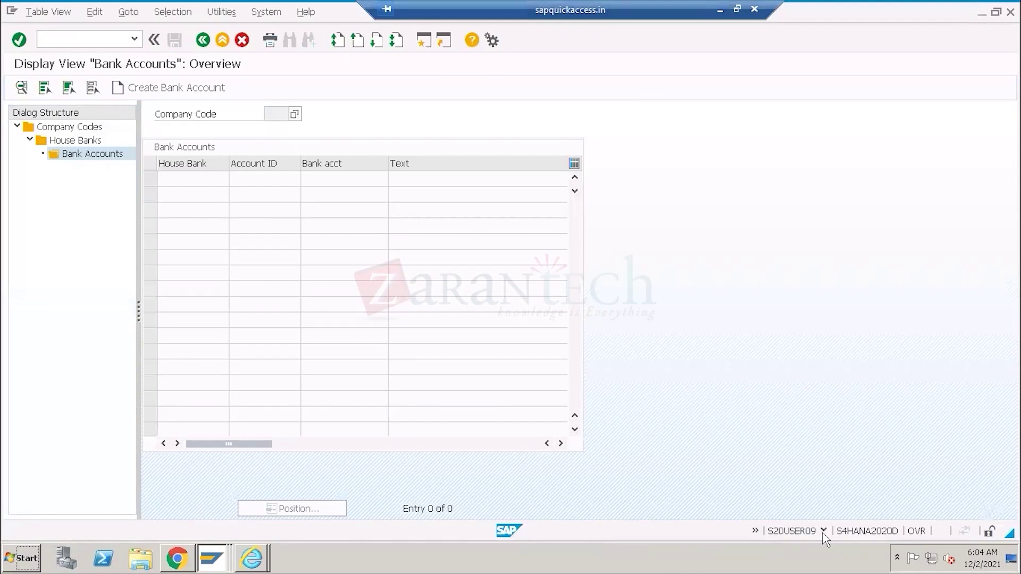
{"action": "left_click", "coordinate": [824, 532]}
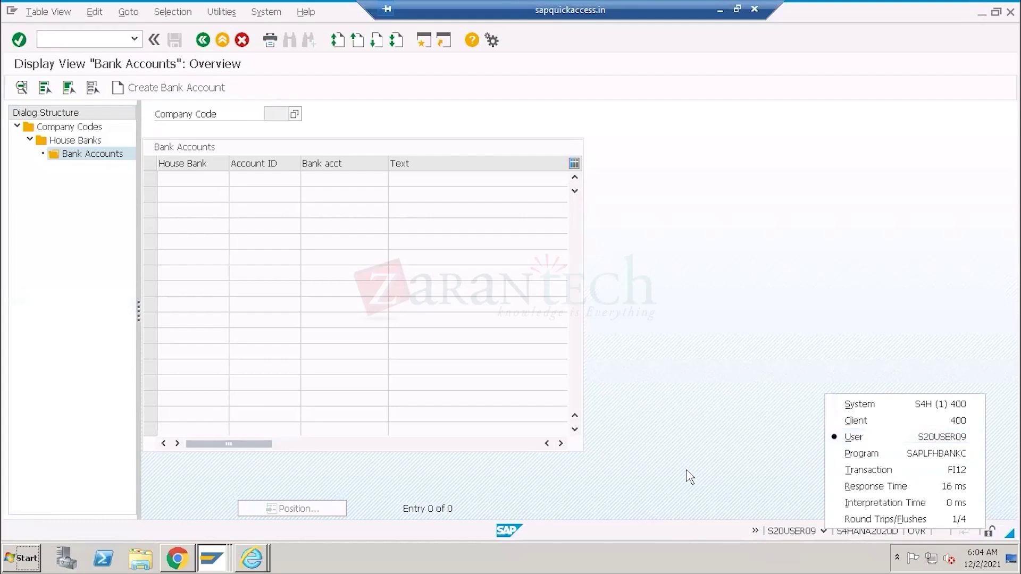
{"action": "left_click", "coordinate": [175, 559]}
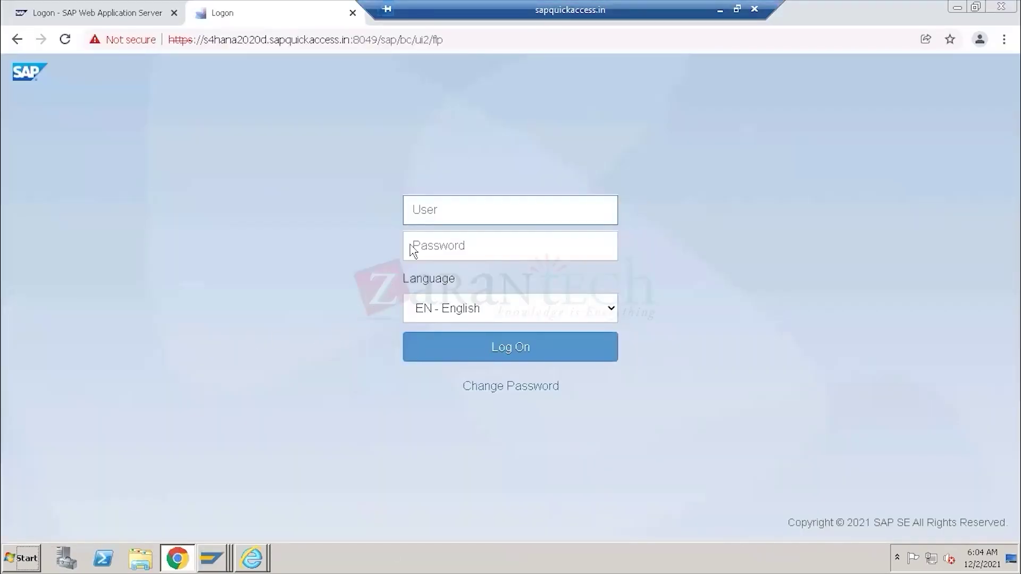
Log on to the Fiori Launchpad with the SAP user name and password.
{"action": "type", "text": "S20U"}
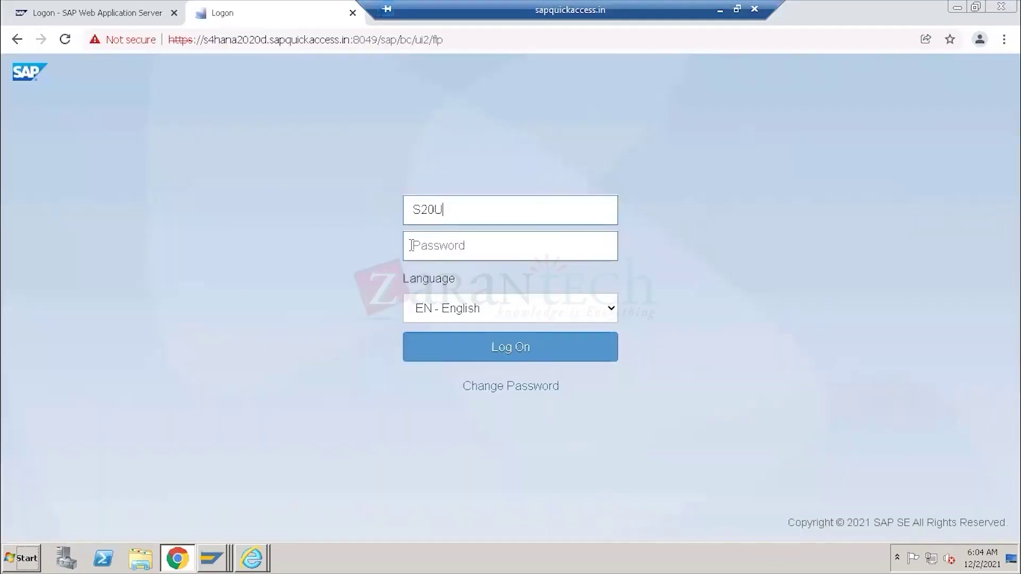
{"action": "type", "text": "SER09"}
{"action": "left_click", "coordinate": [411, 245]}
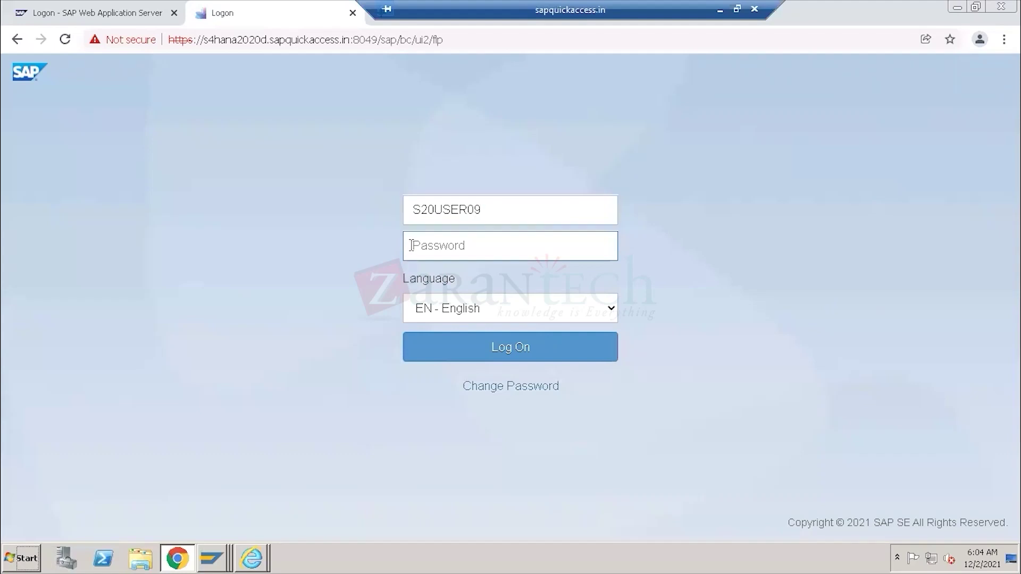
{"action": "type", "text": "•"}
{"action": "type", "text": "••"}
{"action": "left_click", "coordinate": [509, 347]}
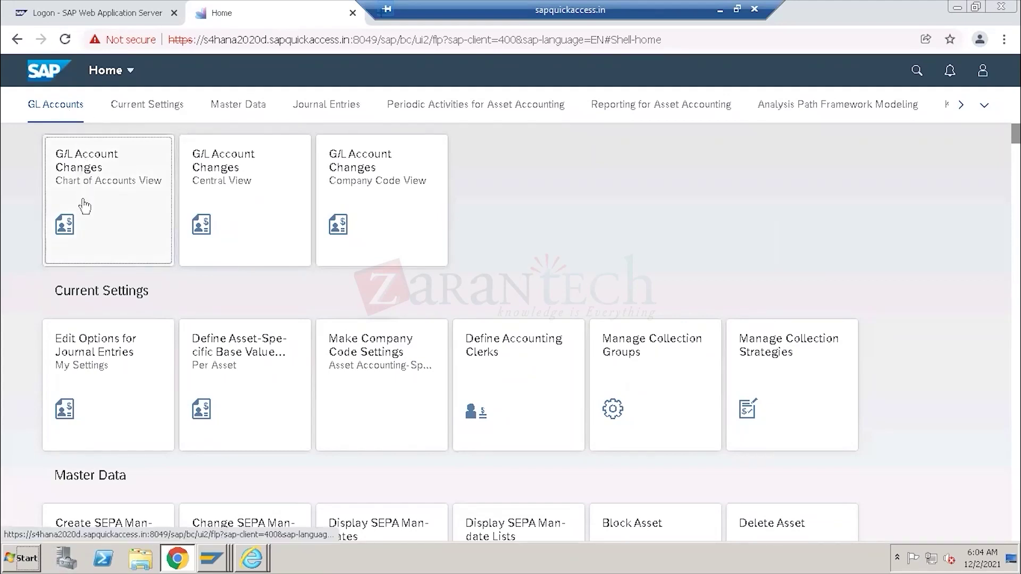
Browse the Master Data and Journal Entries app groups, then go to the Logon tab.
{"action": "left_click", "coordinate": [238, 109]}
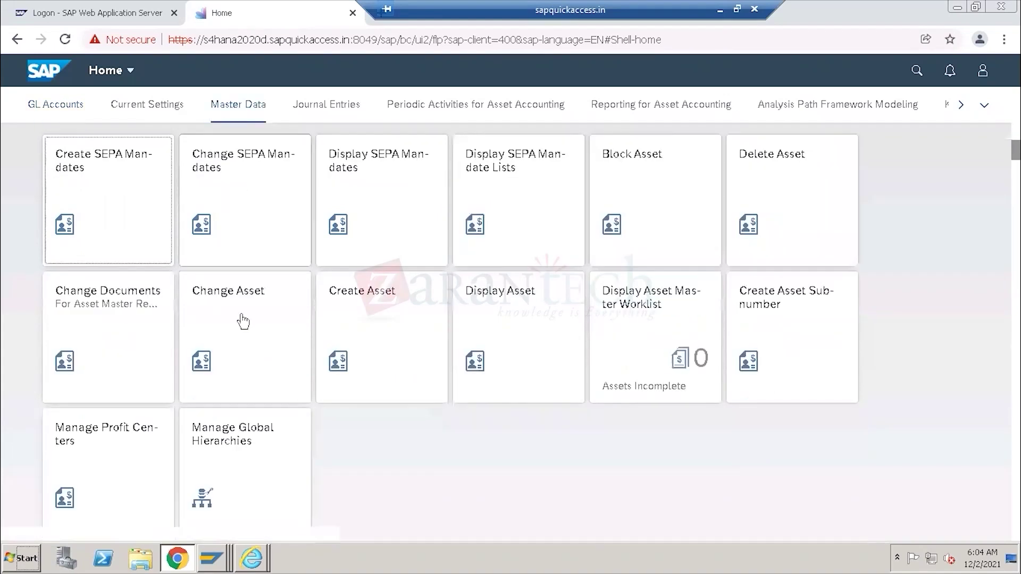
{"action": "left_click", "coordinate": [326, 106]}
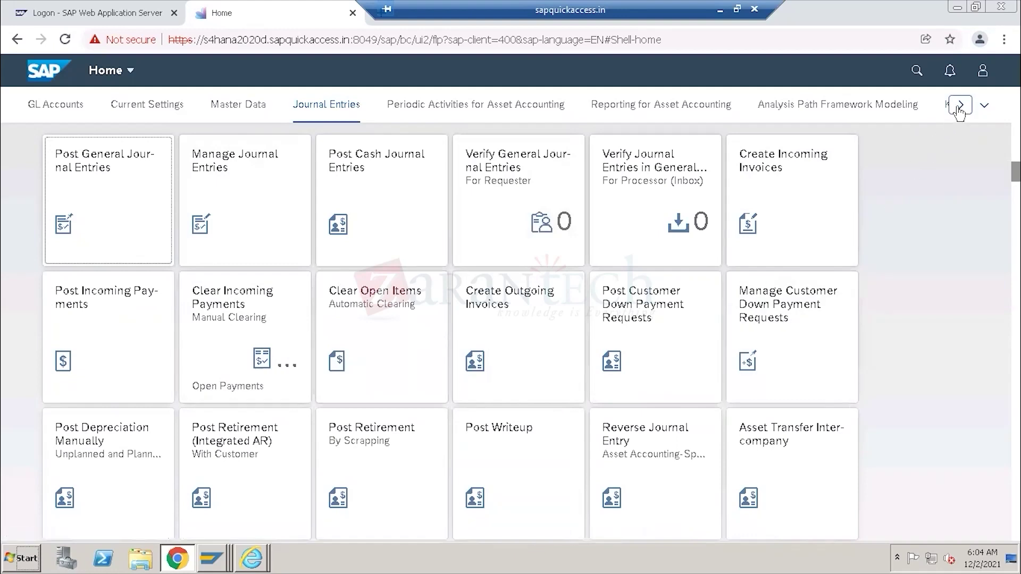
{"action": "left_click", "coordinate": [984, 105]}
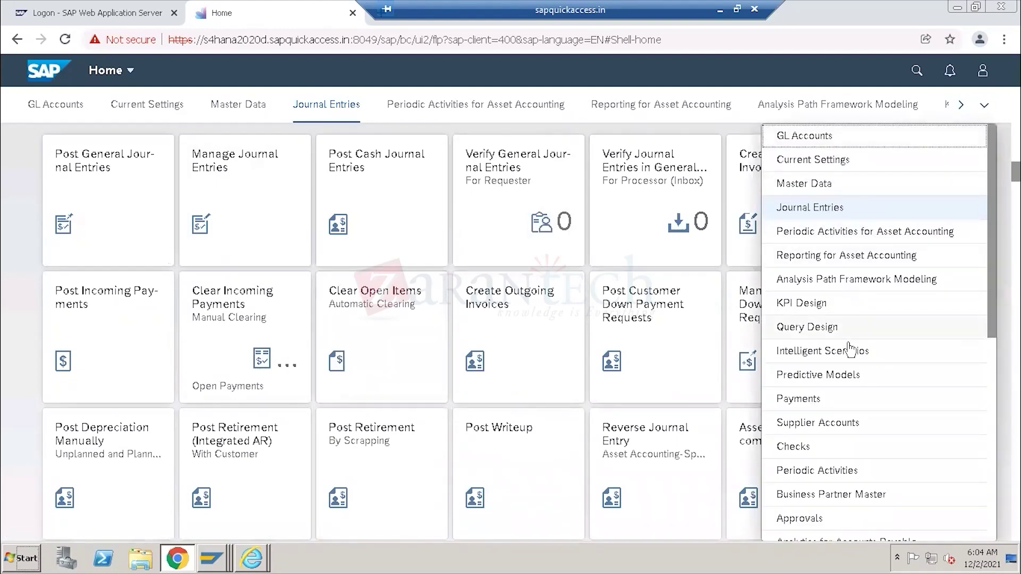
{"action": "scroll", "coordinate": [850, 348], "scroll_direction": "down", "scroll_amount": 8}
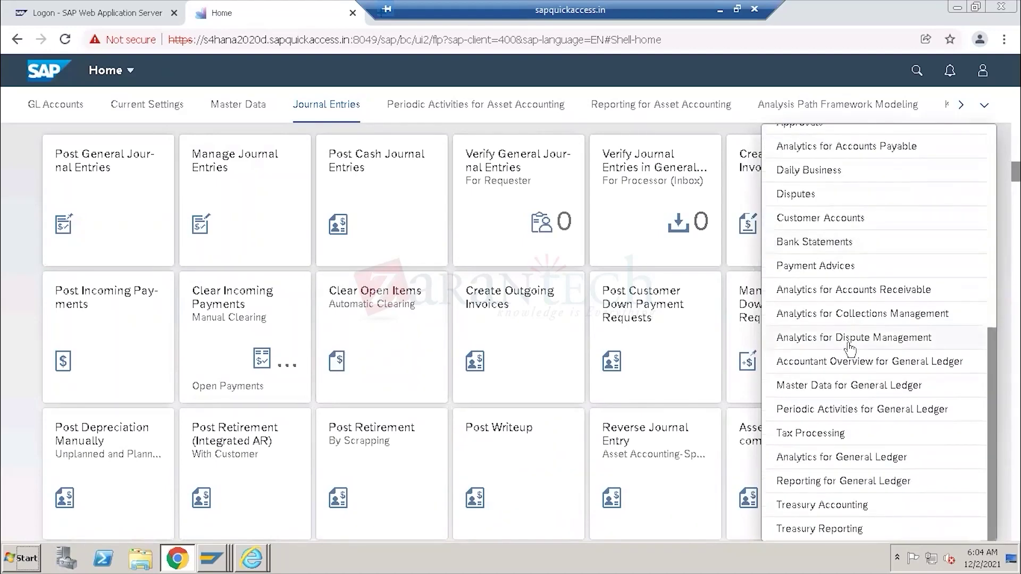
{"action": "left_click", "coordinate": [21, 224]}
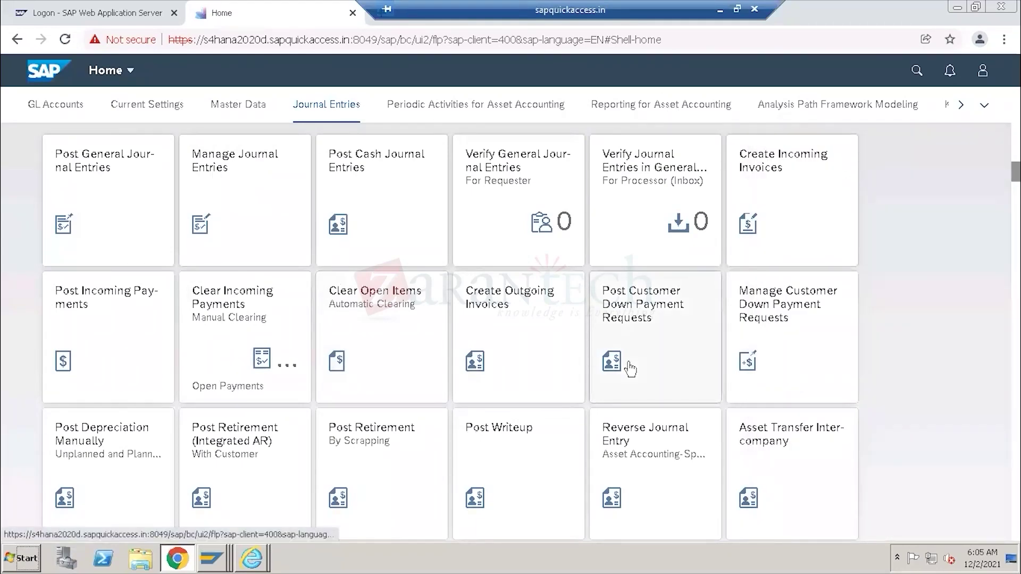
{"action": "scroll", "coordinate": [630, 368], "scroll_direction": "down", "scroll_amount": 5}
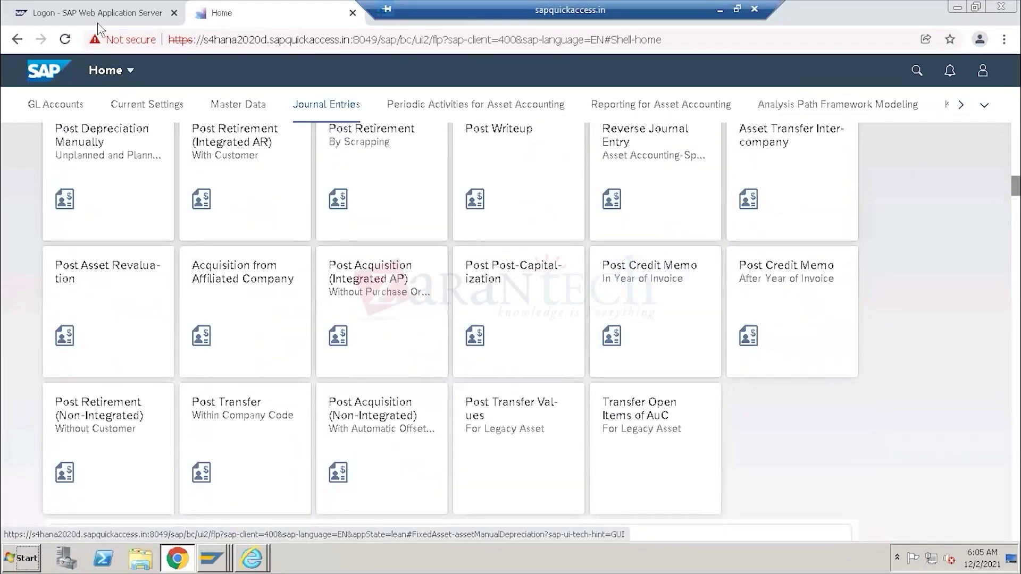
{"action": "left_click", "coordinate": [94, 15]}
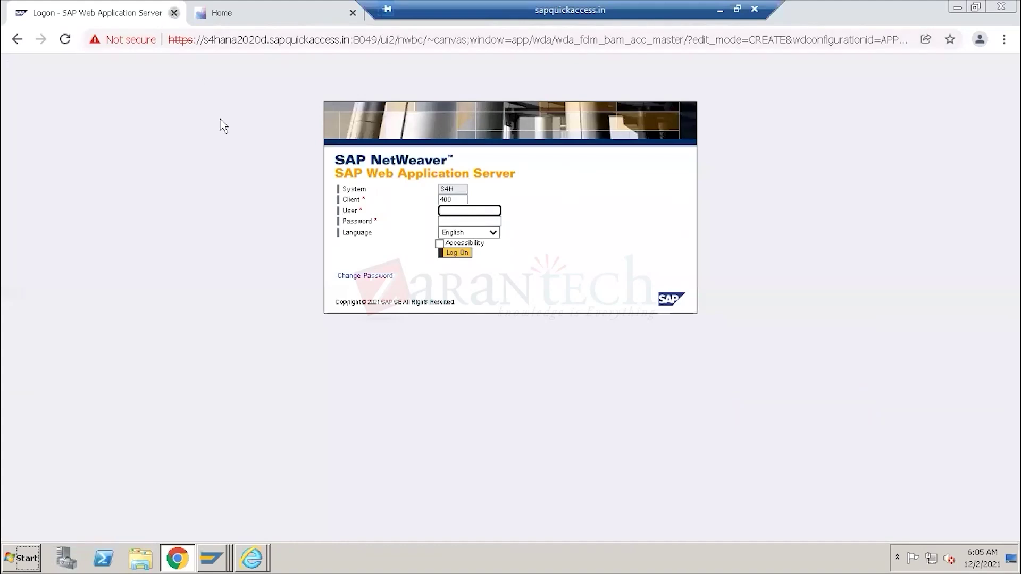
Close the Logon tab and copy the bank account page URL from Internet Explorer.
{"action": "left_click", "coordinate": [174, 13]}
{"action": "left_click", "coordinate": [257, 560]}
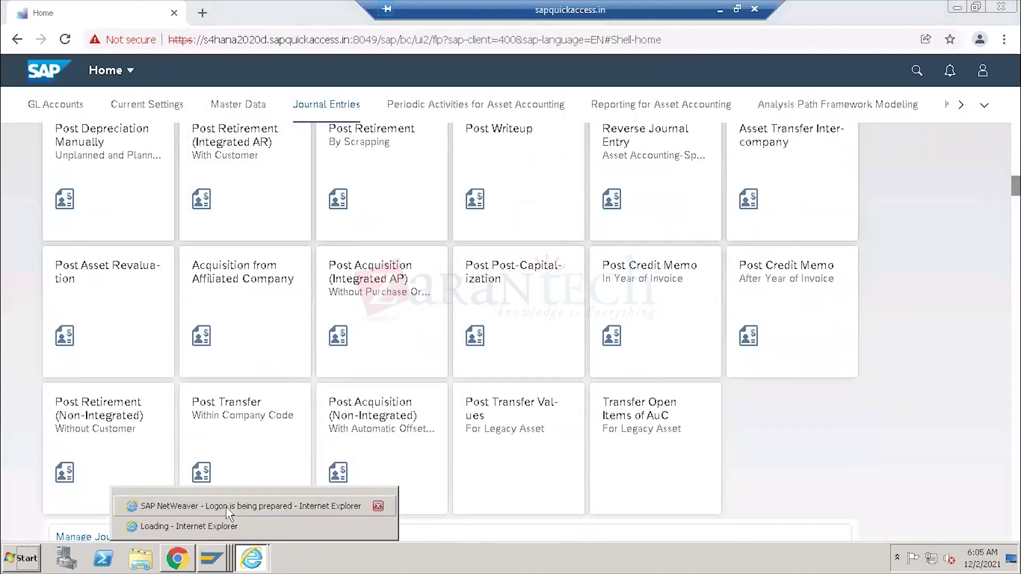
{"action": "left_click", "coordinate": [229, 508]}
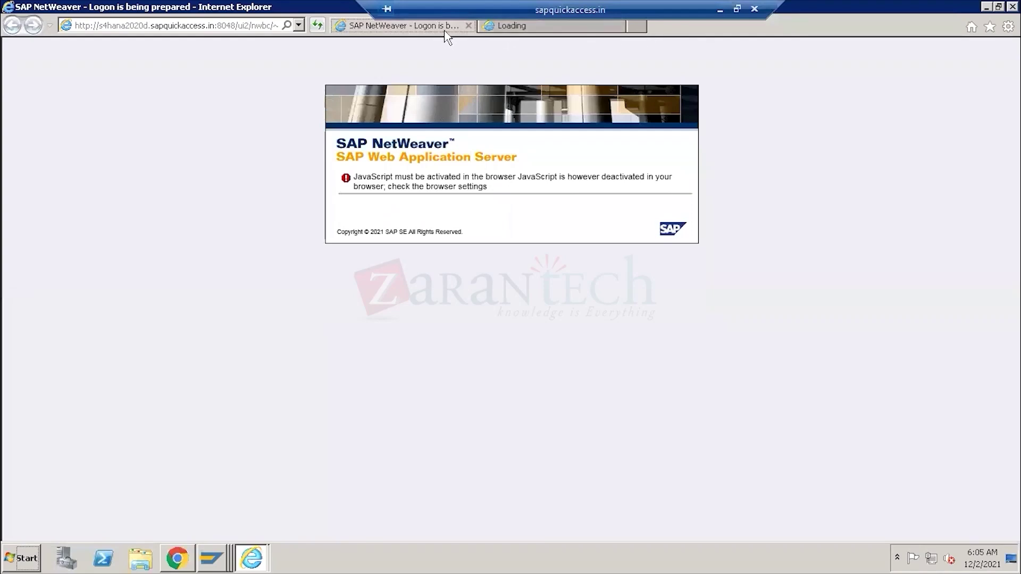
{"action": "left_click", "coordinate": [487, 27]}
{"action": "left_click", "coordinate": [407, 31]}
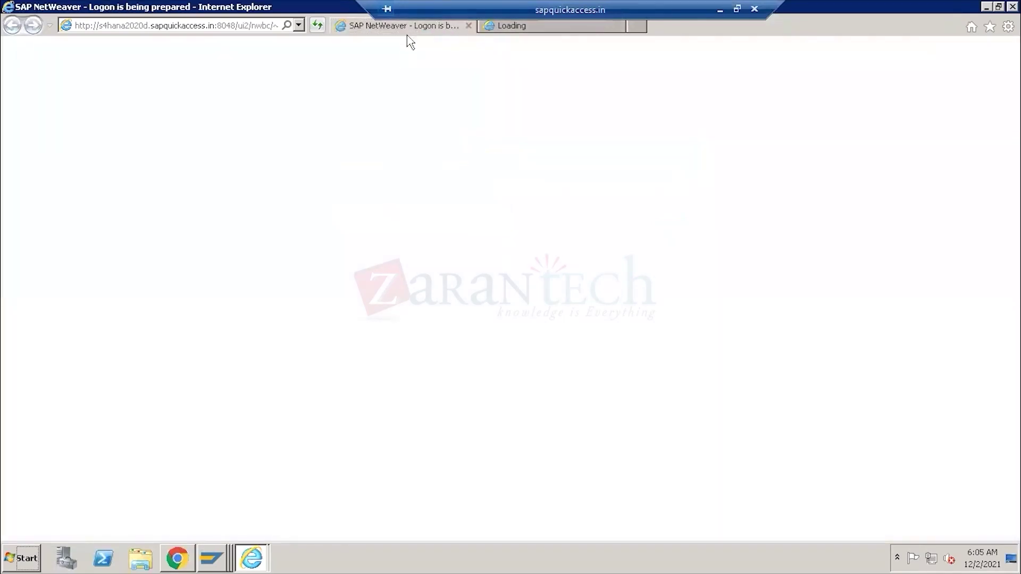
{"action": "left_click", "coordinate": [244, 26]}
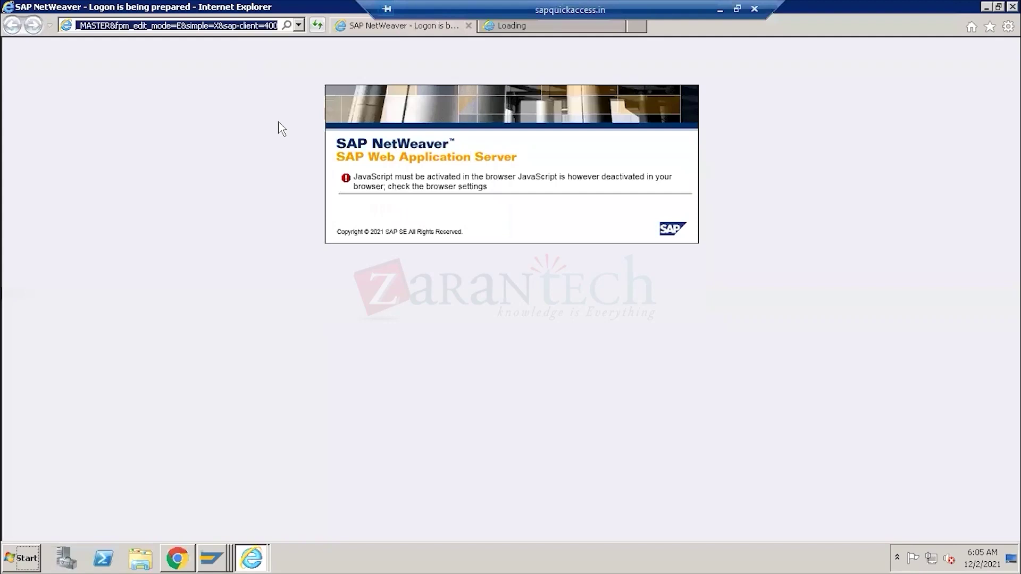
Load that URL in a new Chrome tab to reach the New Bank Account form.
{"action": "left_click", "coordinate": [176, 559]}
{"action": "left_click", "coordinate": [202, 13]}
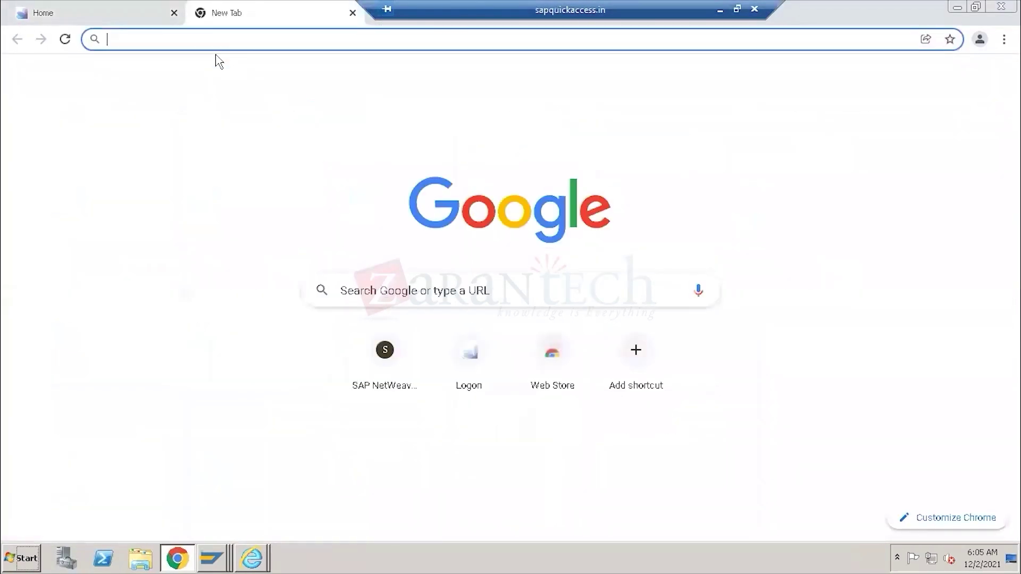
{"action": "type", "text": "http://s4hana2020d.sapquickaccess.in:8048/ui2/nwbc/~canvas;window=app/wda/wda_fclm_bam_acc_master/?edit_mode=CREATE&wdconfigurationid=APP_CFG_FCLM_BAM_ACC_MASTER&fpm_edit_mode=E&simple=X&sap-client=400"}
{"action": "key", "text": "Return"}
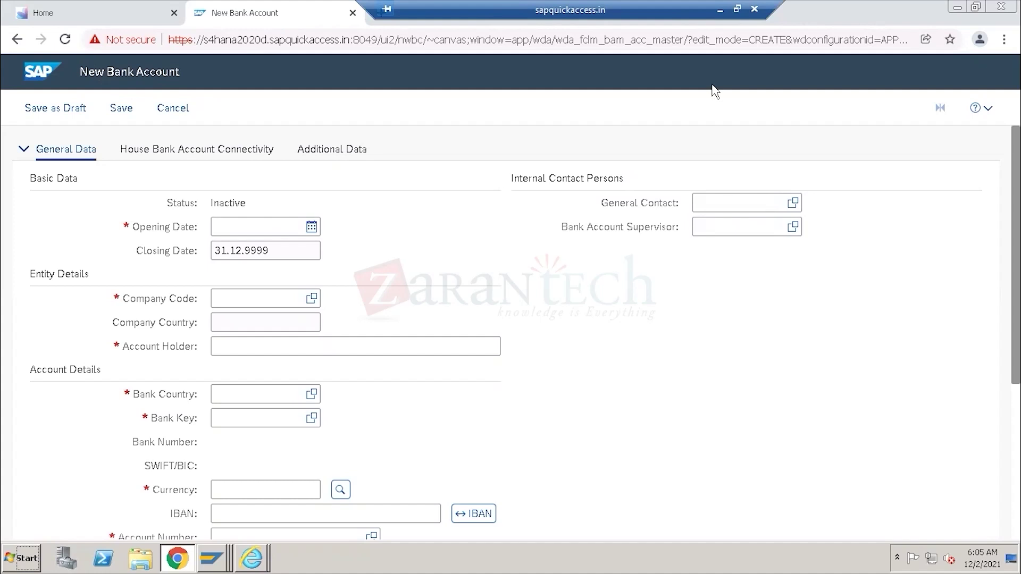
{"action": "left_click", "coordinate": [720, 9]}
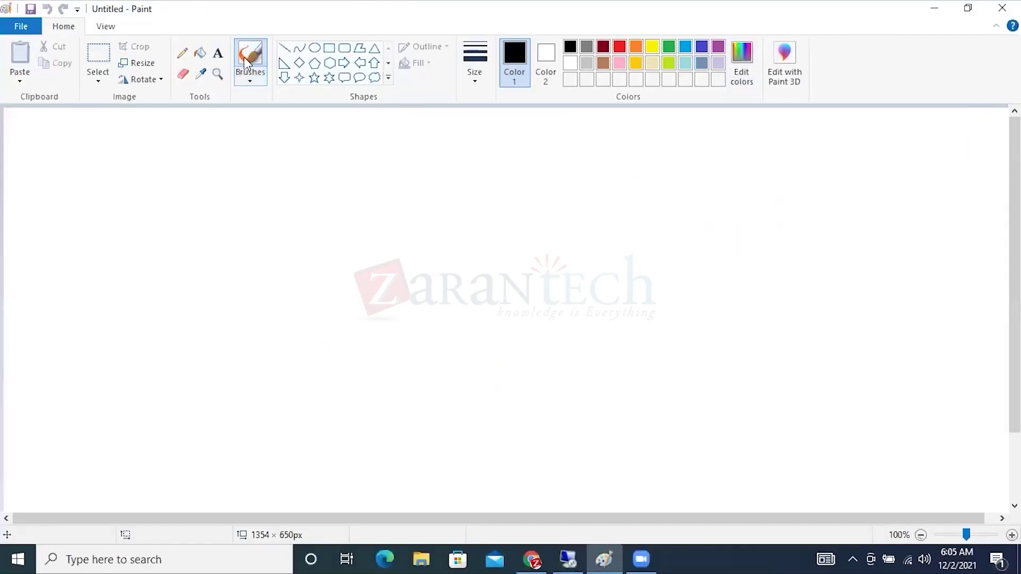
Type 'Manage House Bank' as a Paint text note and begin a new line beneath it.
{"action": "left_click", "coordinate": [215, 59]}
{"action": "left_click", "coordinate": [255, 190]}
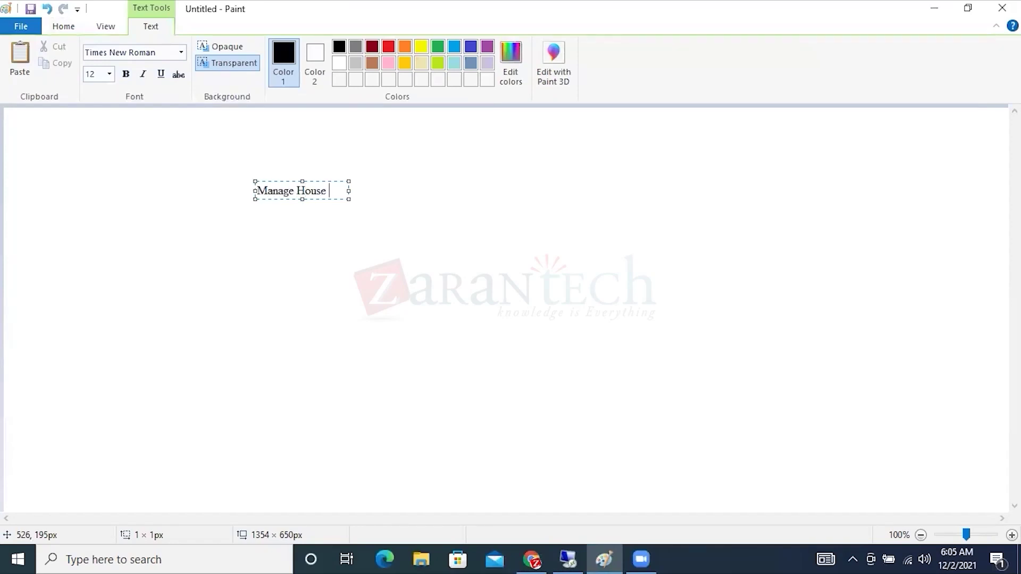
{"action": "type", "text": "Manage House Bank"}
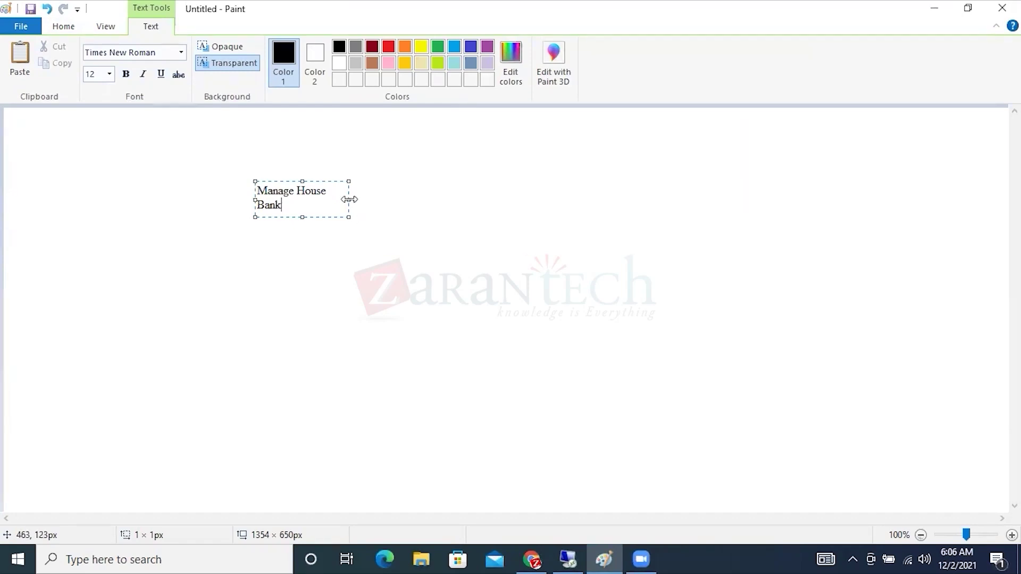
{"action": "left_click_drag", "start_coordinate": [349, 200], "coordinate": [530, 200]}
{"action": "left_click_drag", "start_coordinate": [349, 191], "coordinate": [285, 202]}
{"action": "left_click", "coordinate": [380, 189]}
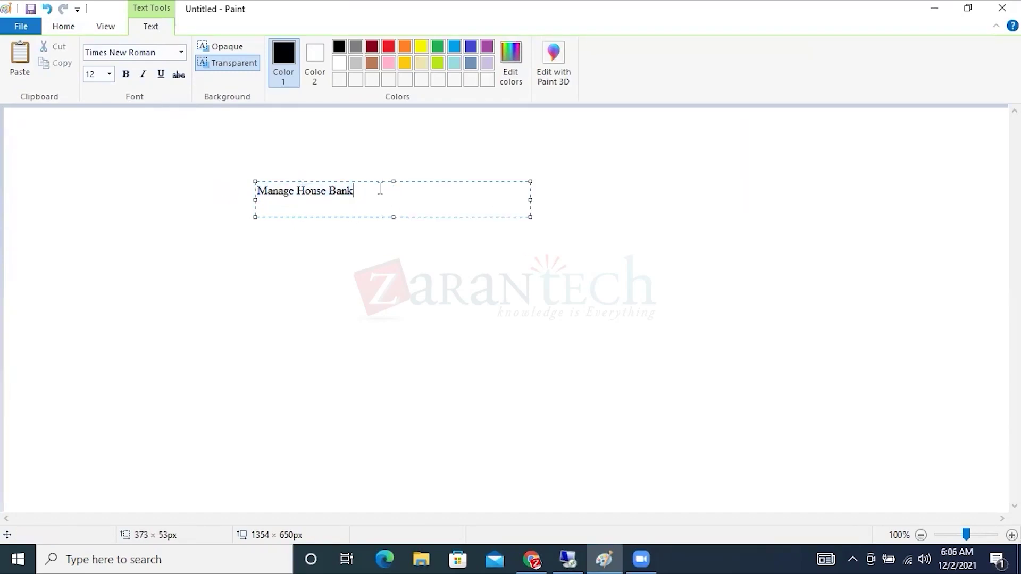
{"action": "key", "text": "Return"}
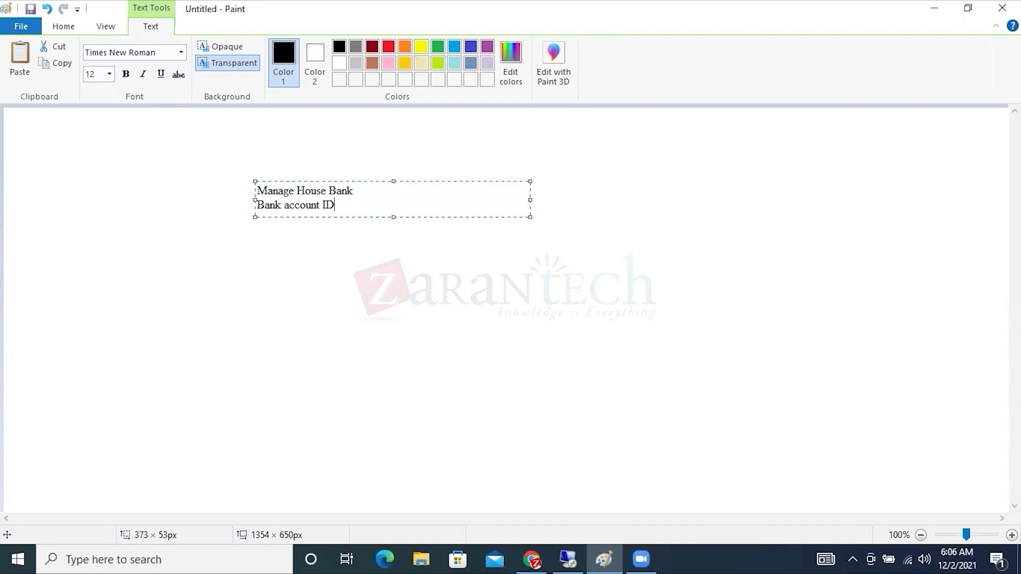
{"action": "left_click", "coordinate": [568, 559]}
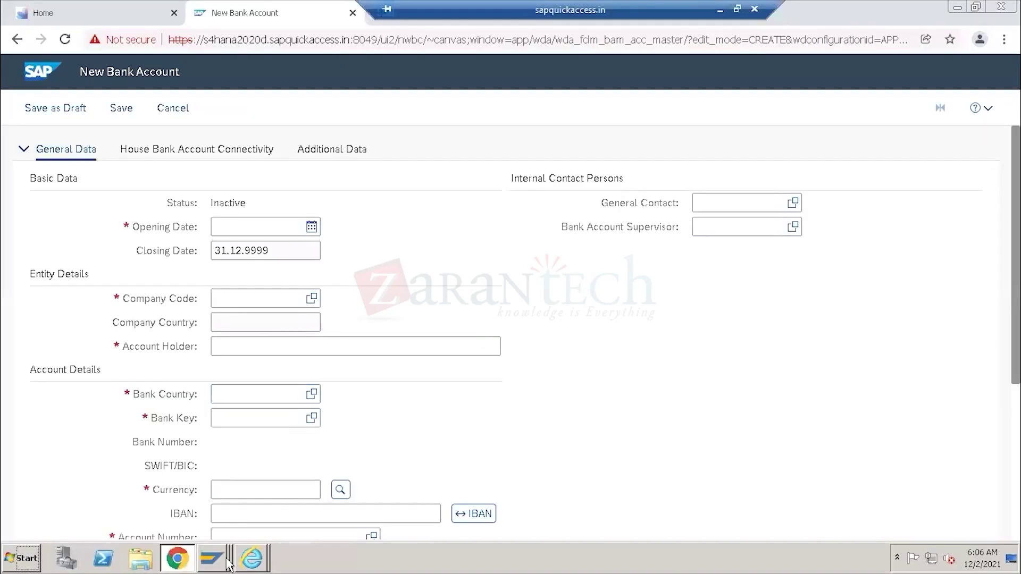
Return from the empty Bank Accounts overview to HDFC's house bank details.
{"action": "left_click", "coordinate": [213, 558]}
{"action": "left_click", "coordinate": [216, 506]}
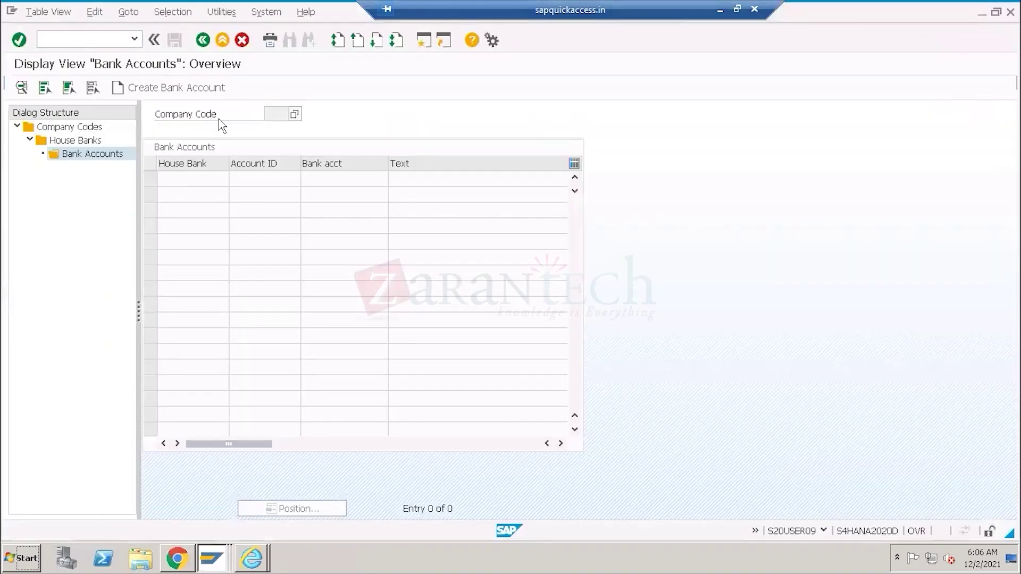
{"action": "left_click", "coordinate": [202, 41]}
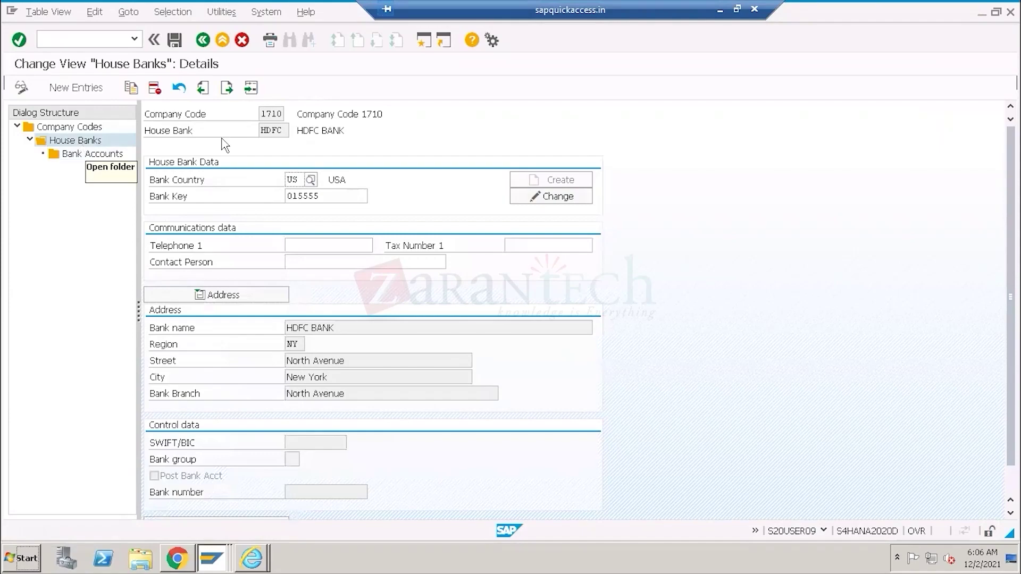
Commit the 'Manage House Bank' text note in Paint.
{"action": "left_click", "coordinate": [718, 11]}
{"action": "left_click_drag", "start_coordinate": [353, 189], "coordinate": [241, 193]}
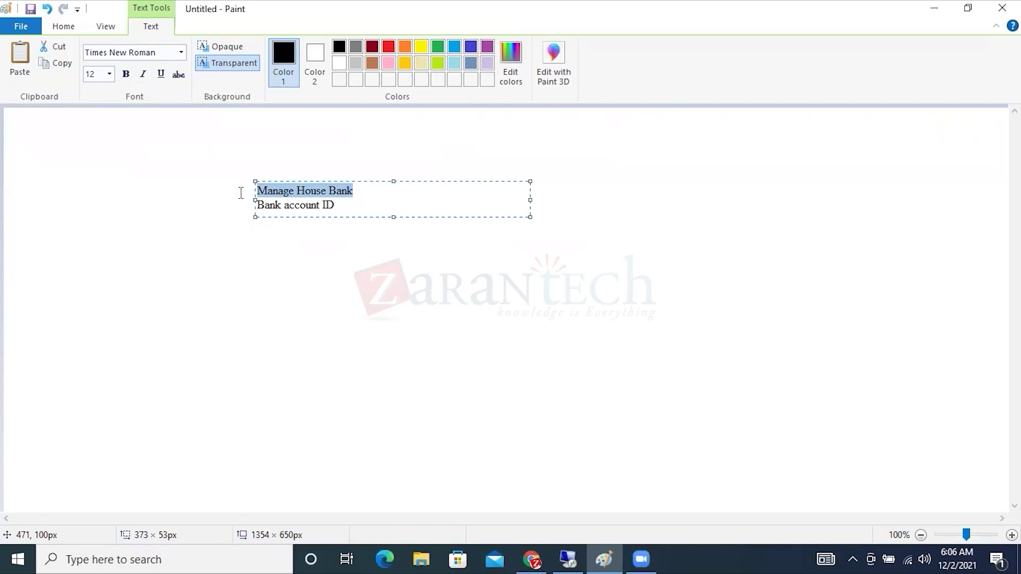
{"action": "left_click", "coordinate": [241, 193]}
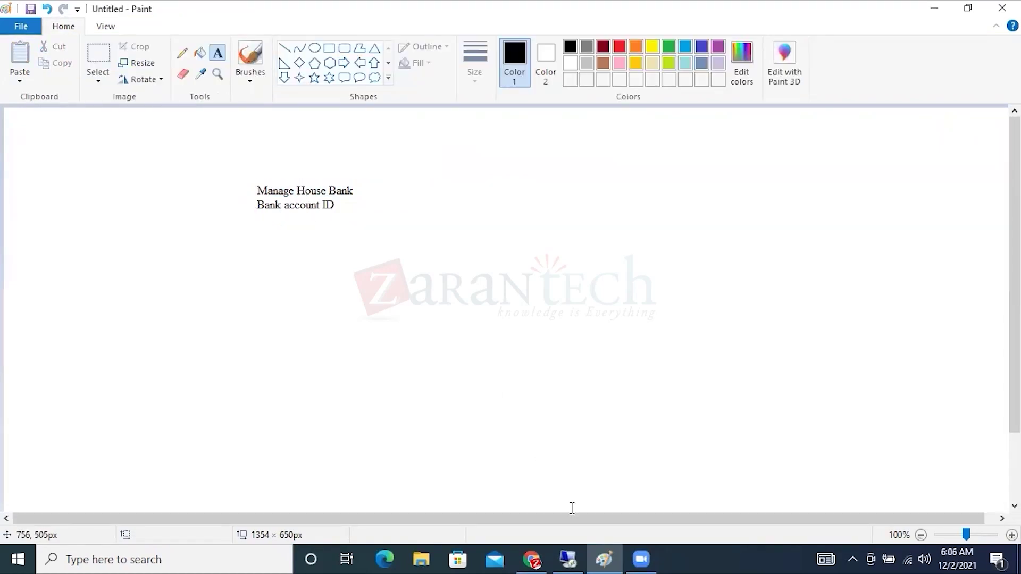
Choose Bank Accounts in the Dialog Structure for house bank HDFC in company code 1710.
{"action": "left_click", "coordinate": [567, 560]}
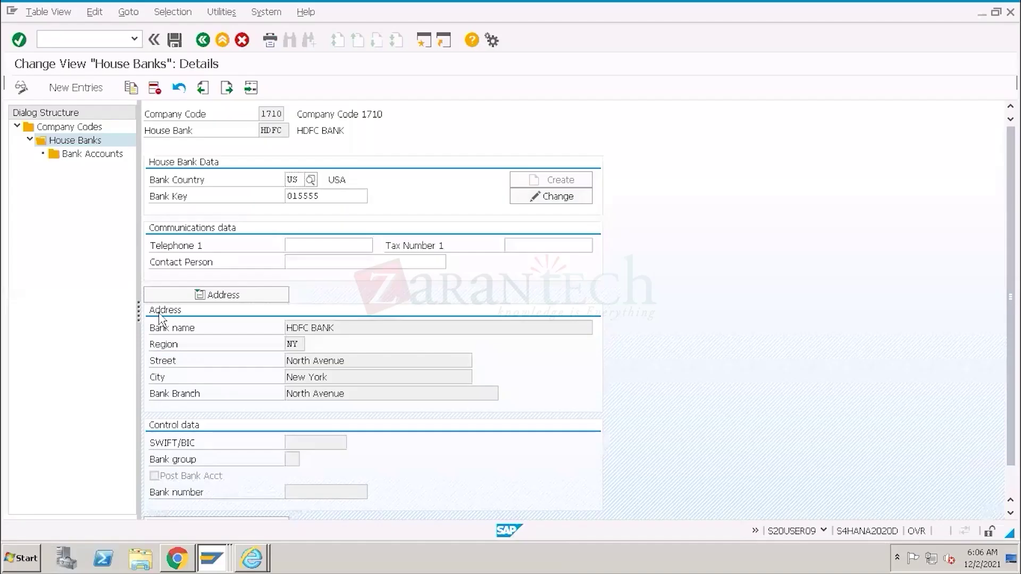
{"action": "left_click", "coordinate": [88, 157]}
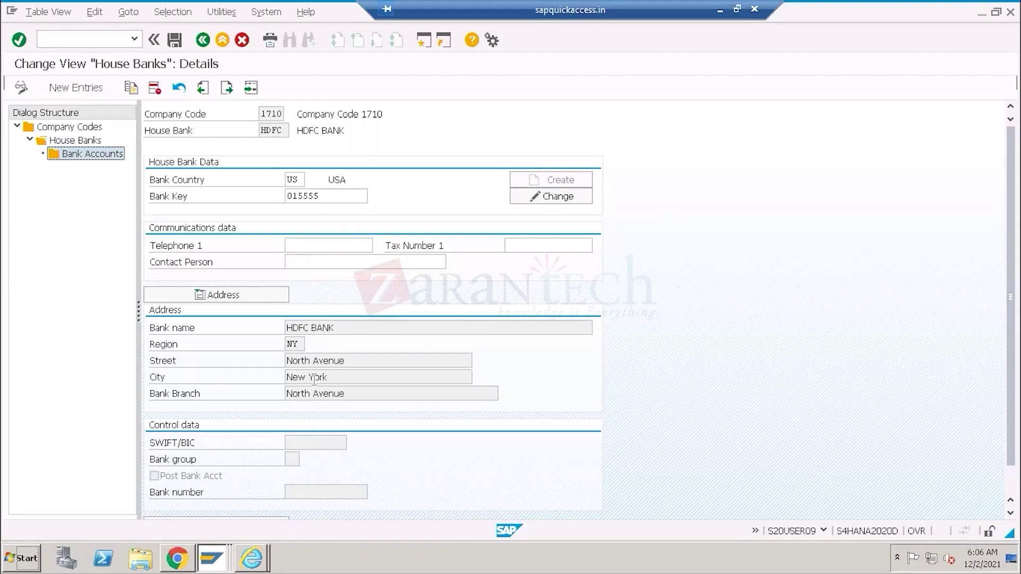
{"action": "left_click", "coordinate": [256, 559]}
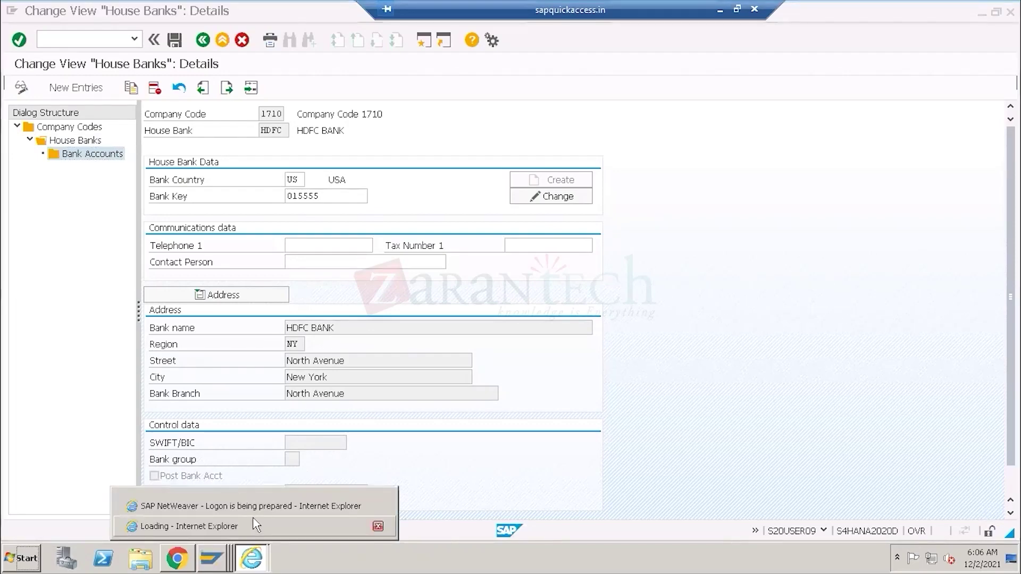
Bring up the empty New Bank Account form, select its Opening Date field, then return to Paint.
{"action": "left_click", "coordinate": [254, 526]}
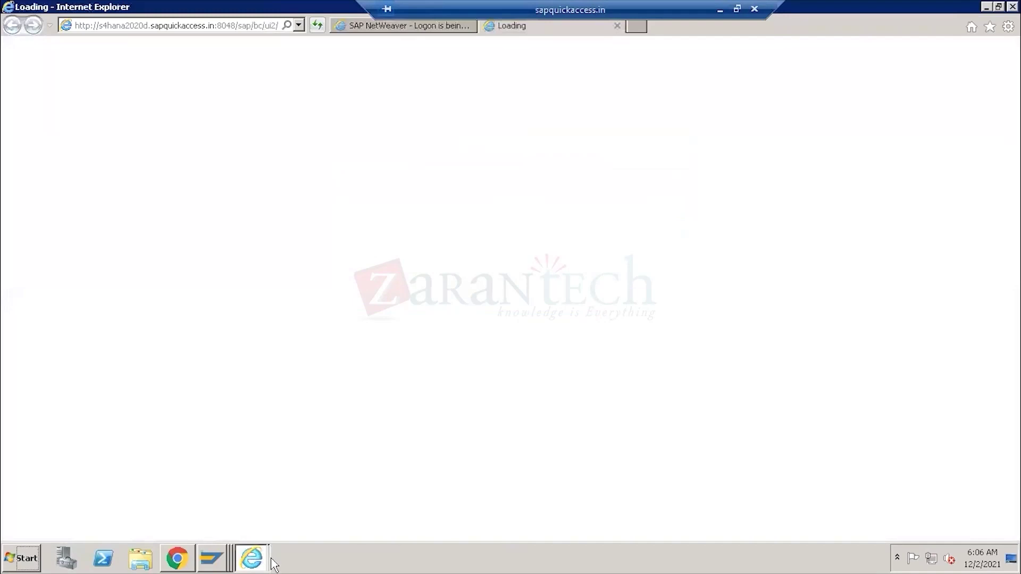
{"action": "left_click", "coordinate": [178, 560]}
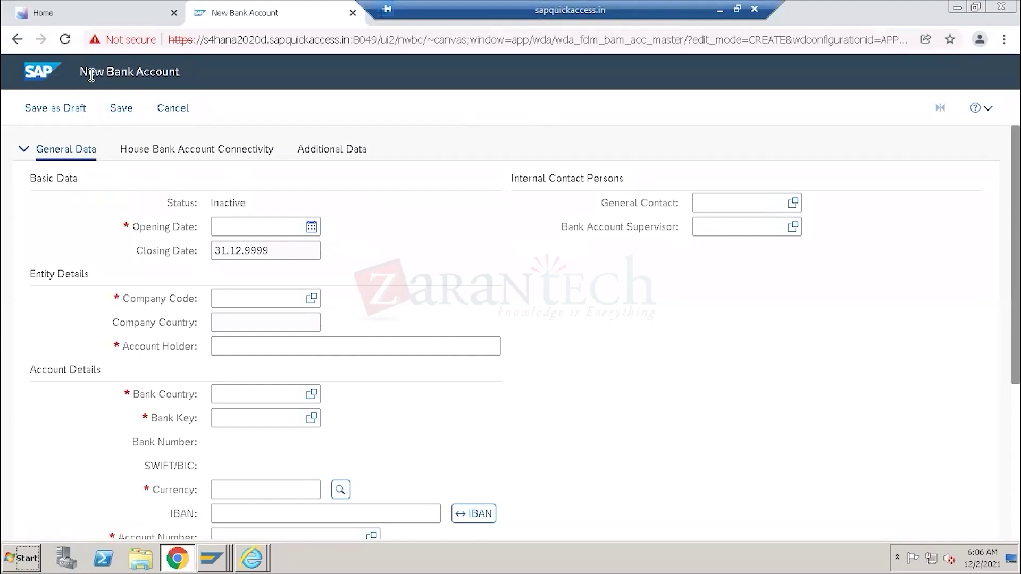
{"action": "left_click_drag", "start_coordinate": [79, 73], "coordinate": [183, 75]}
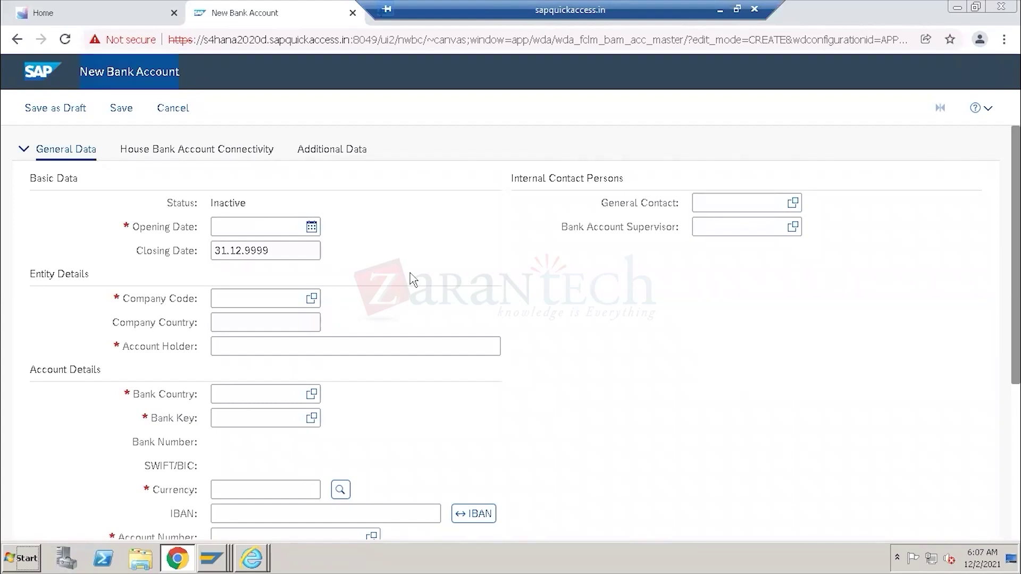
{"action": "left_click", "coordinate": [305, 233]}
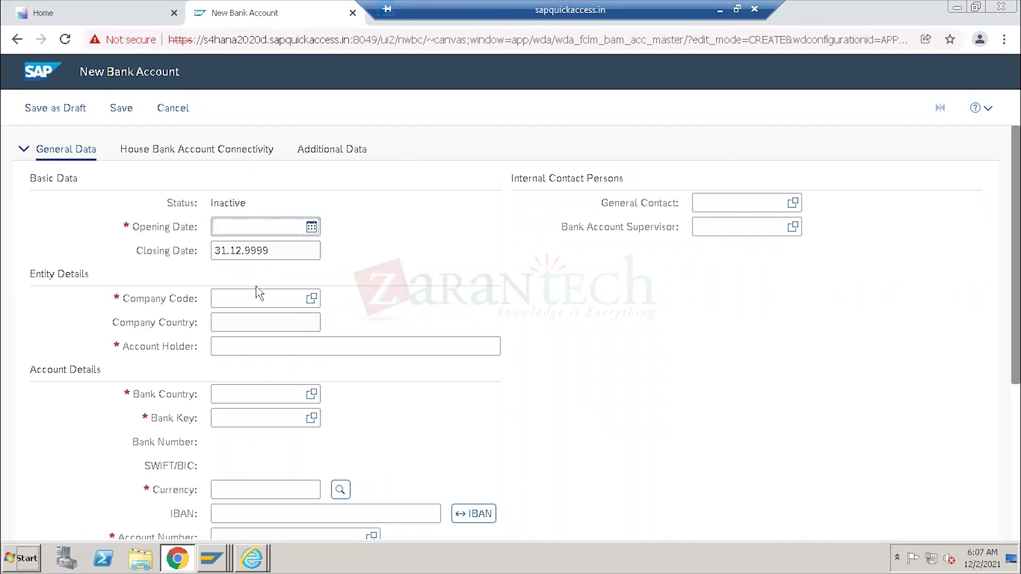
{"action": "left_click", "coordinate": [721, 9]}
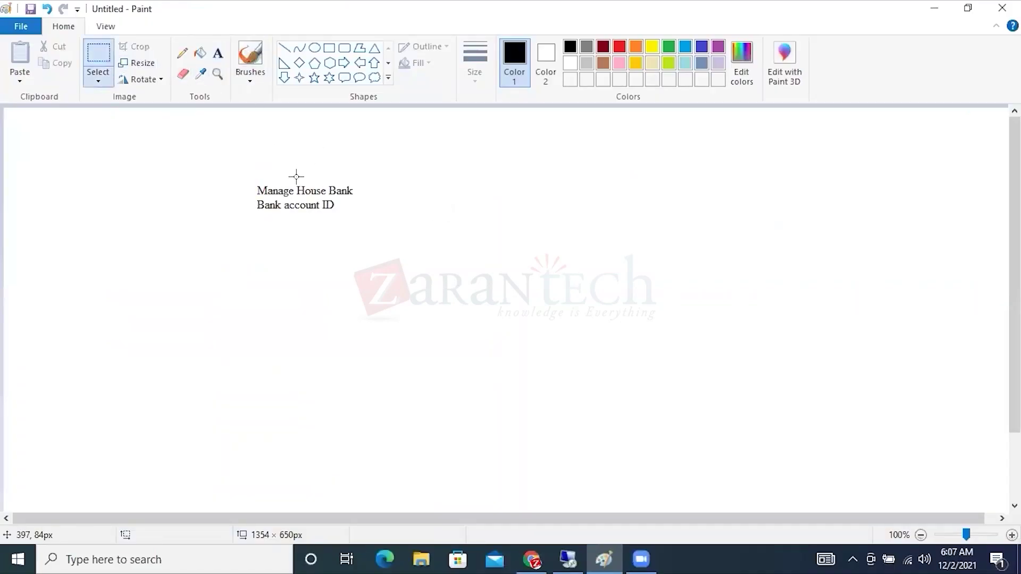
Erase the two-line note and draw three tall rectangles side by side.
{"action": "left_click_drag", "start_coordinate": [241, 177], "coordinate": [364, 214]}
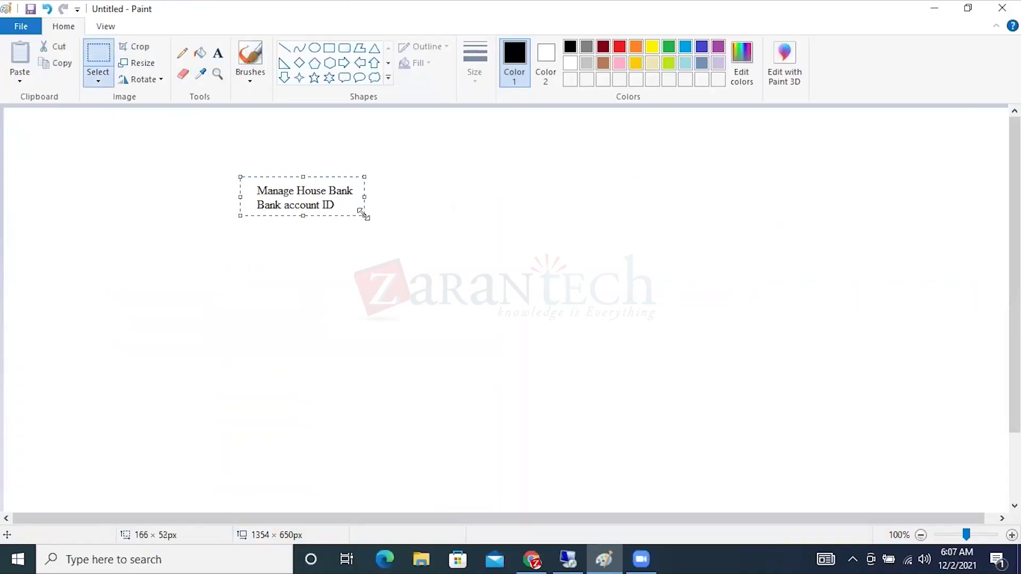
{"action": "key", "text": "Delete"}
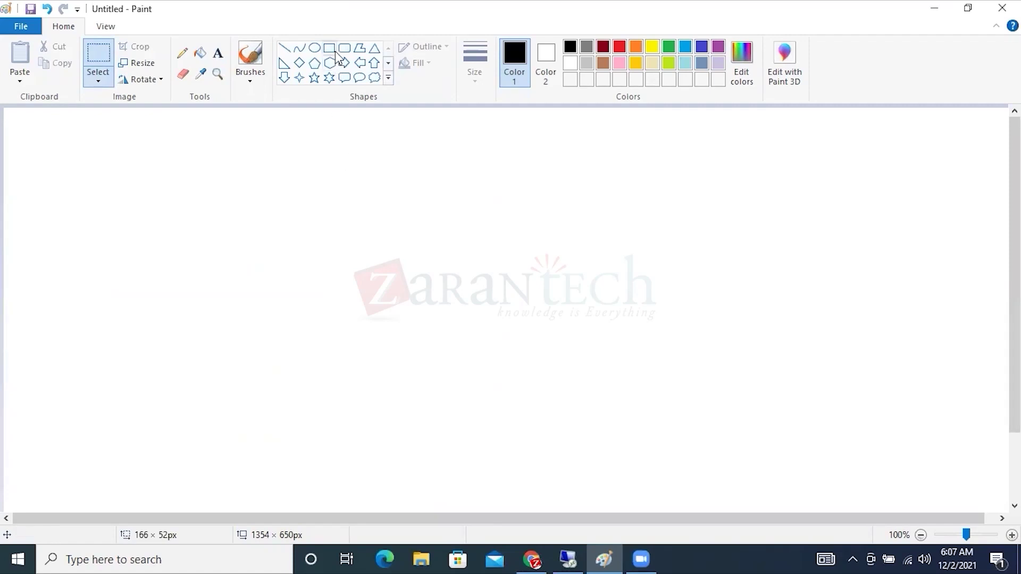
{"action": "left_click", "coordinate": [331, 49]}
{"action": "left_click_drag", "start_coordinate": [143, 196], "coordinate": [319, 443]}
{"action": "left_click_drag", "start_coordinate": [393, 195], "coordinate": [560, 441]}
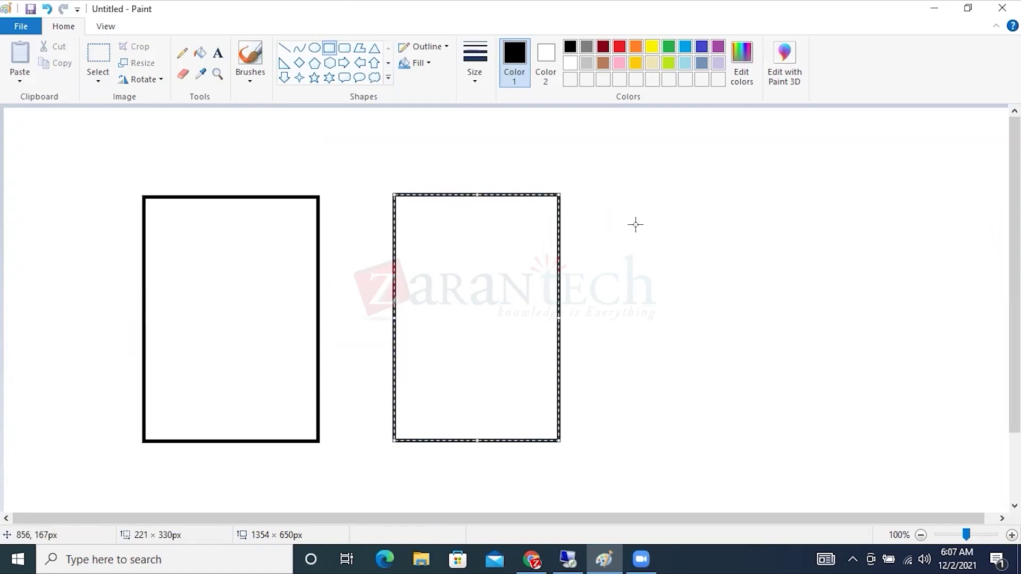
{"action": "left_click_drag", "start_coordinate": [622, 193], "coordinate": [794, 438]}
Label the rectangles DEV, Q/A and PRODUCTION above each box.
{"action": "left_click", "coordinate": [218, 53]}
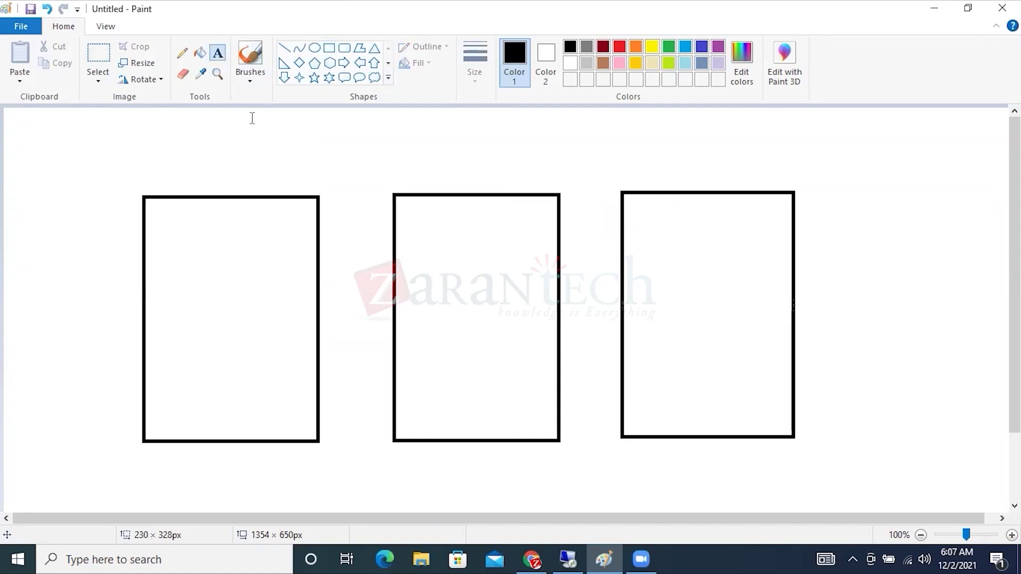
{"action": "left_click", "coordinate": [200, 182]}
{"action": "type", "text": "DEV"}
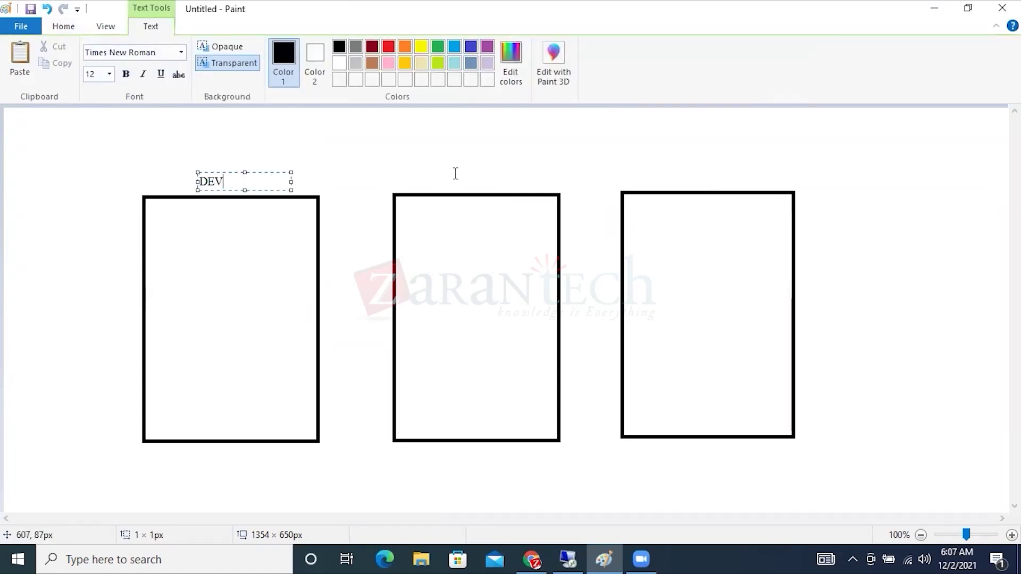
{"action": "left_click", "coordinate": [452, 181]}
{"action": "type", "text": "Q/A"}
{"action": "left_click", "coordinate": [681, 180]}
{"action": "left_click", "coordinate": [681, 179]}
{"action": "type", "text": "PRODUCTION"}
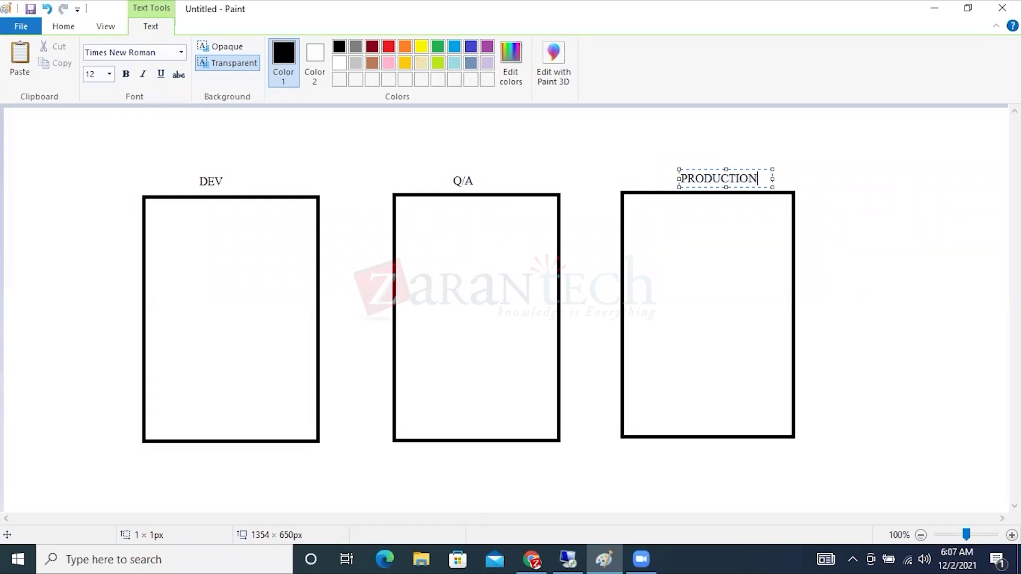
{"action": "left_click", "coordinate": [446, 226]}
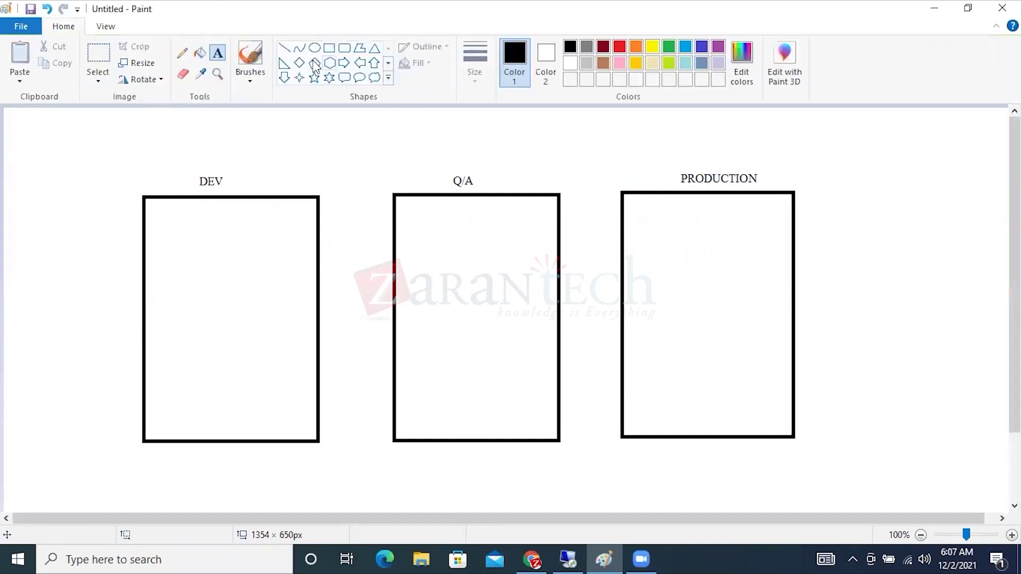
Draw a horizontal divider line across each of the DEV, Q/A and PRODUCTION boxes.
{"action": "left_click", "coordinate": [286, 49]}
{"action": "left_click_drag", "start_coordinate": [146, 260], "coordinate": [320, 261]}
{"action": "left_click_drag", "start_coordinate": [392, 265], "coordinate": [557, 266]}
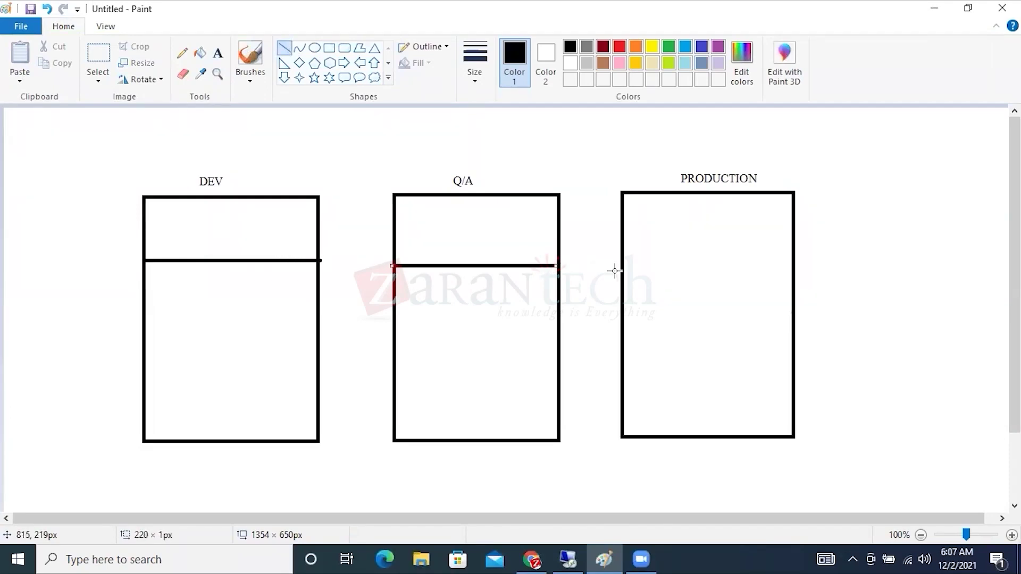
{"action": "left_click_drag", "start_coordinate": [621, 269], "coordinate": [796, 268]}
Write GUI in the top section of each of the three boxes.
{"action": "left_click", "coordinate": [218, 53]}
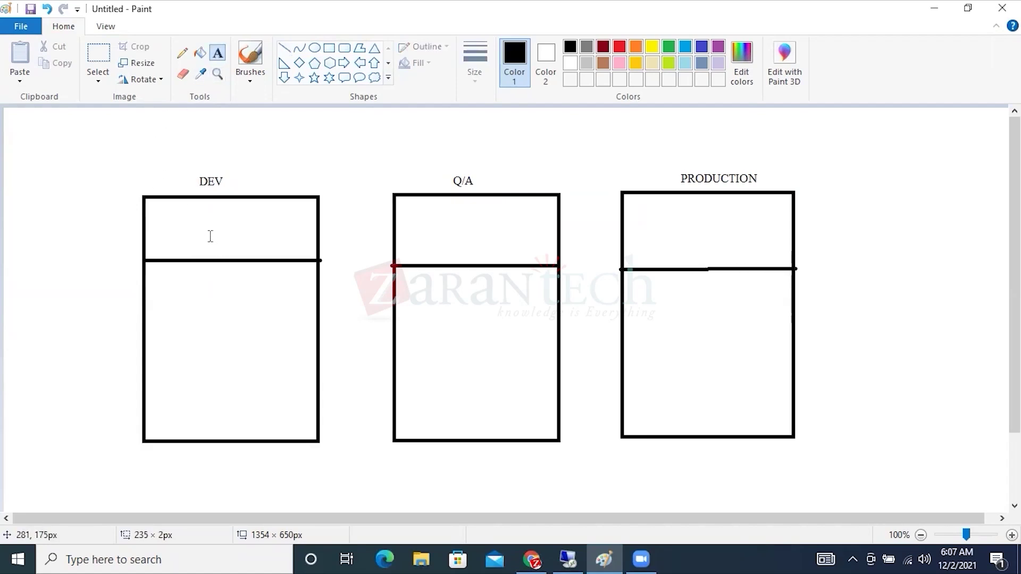
{"action": "left_click", "coordinate": [206, 230]}
{"action": "type", "text": "GUI"}
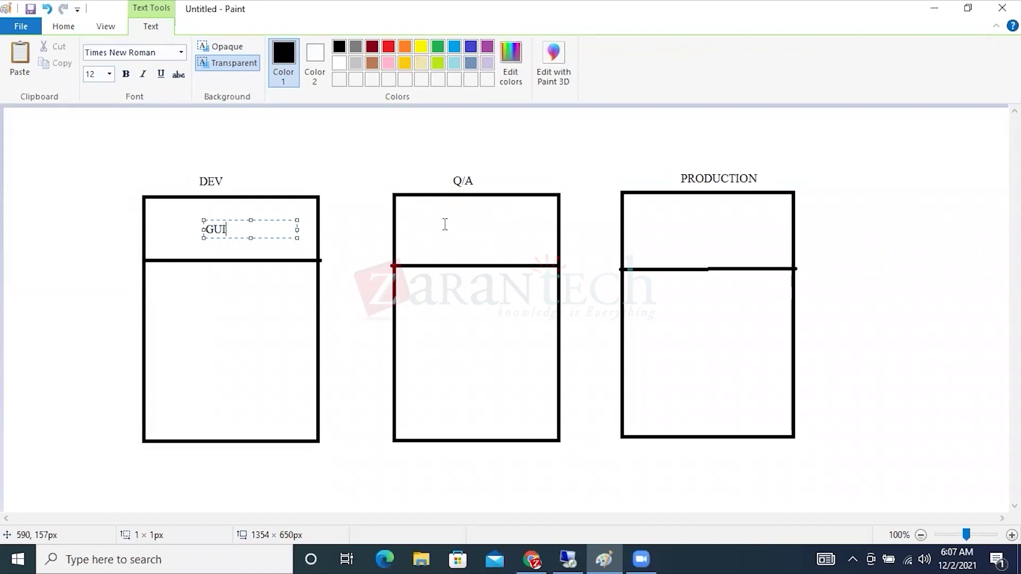
{"action": "left_click", "coordinate": [455, 227]}
{"action": "left_click", "coordinate": [455, 227]}
{"action": "type", "text": "GUI"}
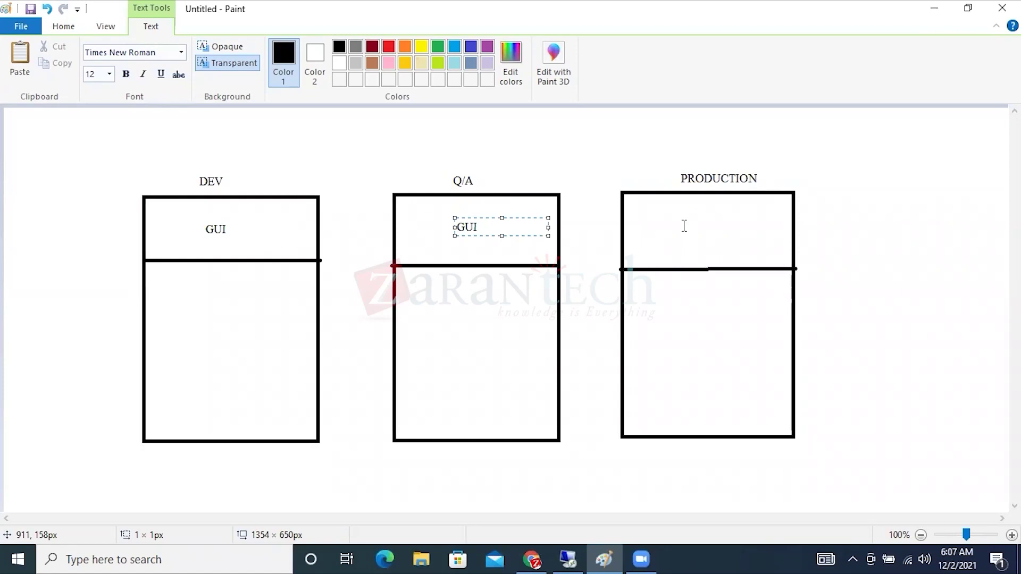
{"action": "left_click", "coordinate": [684, 227]}
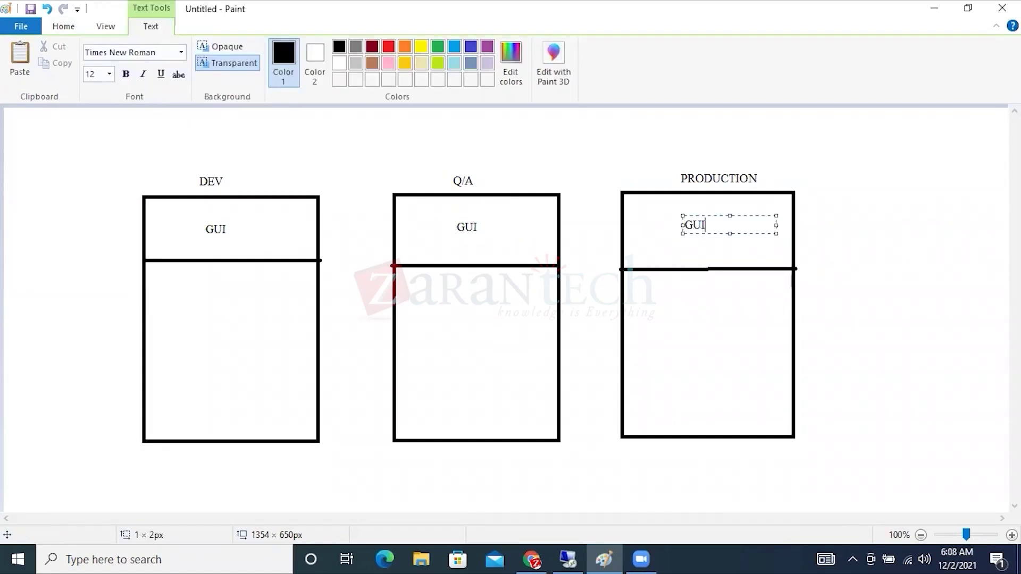
{"action": "left_click", "coordinate": [480, 336]}
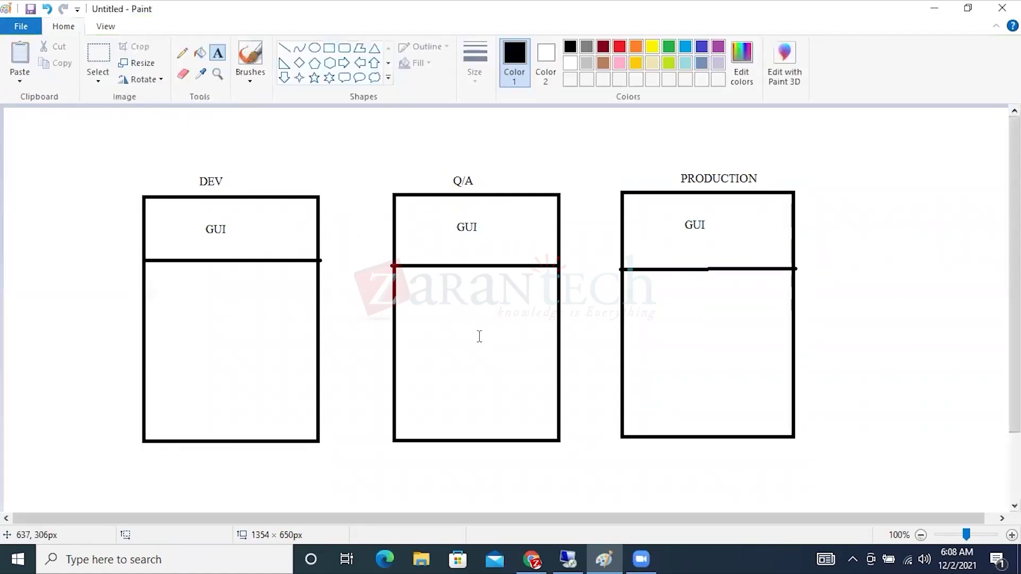
Draw a rounded rectangle above each of the DEV, Q/A and PRODUCTION boxes.
{"action": "left_click", "coordinate": [344, 48]}
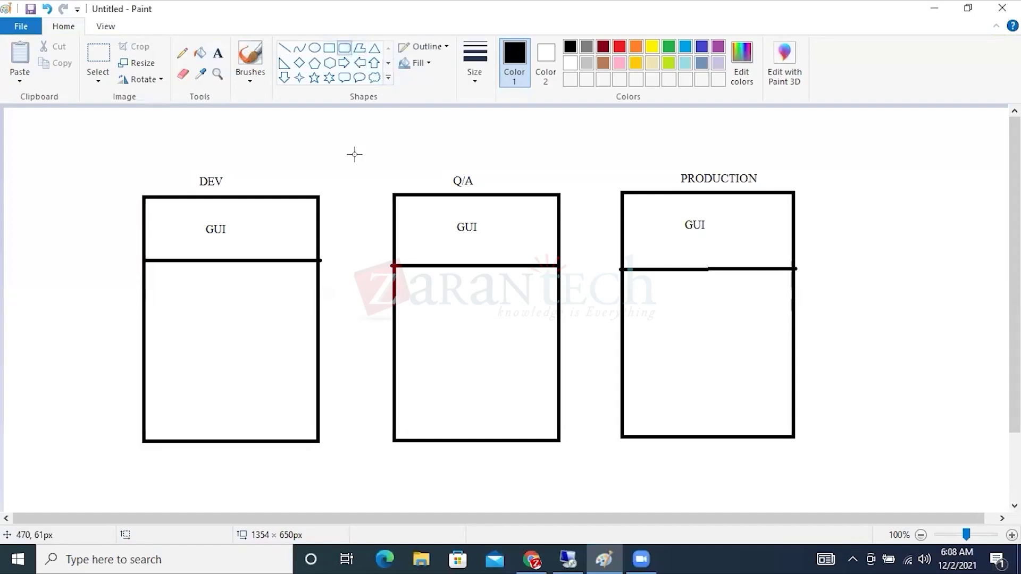
{"action": "mouse_move", "coordinate": [312, 115]}
{"action": "left_mouse_down"}
{"action": "mouse_move", "coordinate": [371, 160]}
{"action": "mouse_move", "coordinate": [392, 160]}
{"action": "left_mouse_up"}
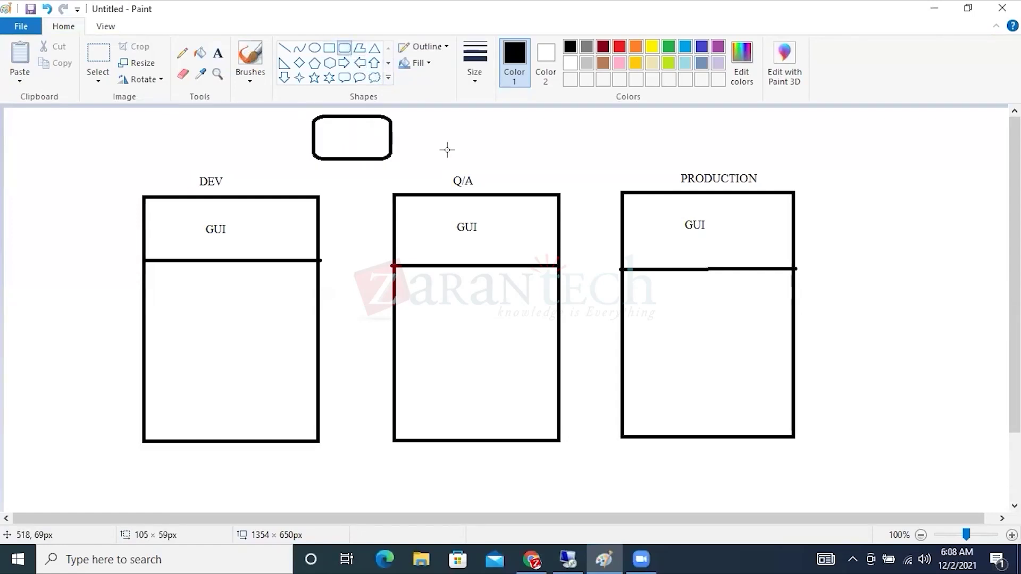
{"action": "left_click_drag", "start_coordinate": [524, 116], "coordinate": [613, 160]}
{"action": "mouse_move", "coordinate": [760, 117]}
{"action": "left_mouse_down"}
{"action": "mouse_move", "coordinate": [817, 151]}
{"action": "mouse_move", "coordinate": [841, 149]}
{"action": "left_mouse_up"}
Connect each rounded box to the box below it with two lines.
{"action": "left_click", "coordinate": [284, 48]}
{"action": "left_click_drag", "start_coordinate": [318, 158], "coordinate": [269, 274]}
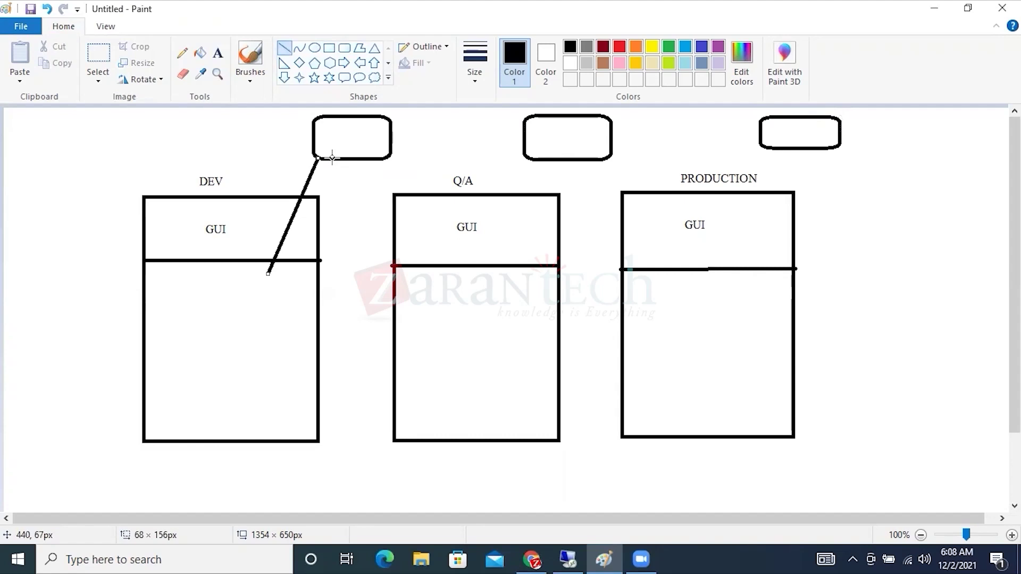
{"action": "left_click_drag", "start_coordinate": [332, 158], "coordinate": [282, 278]}
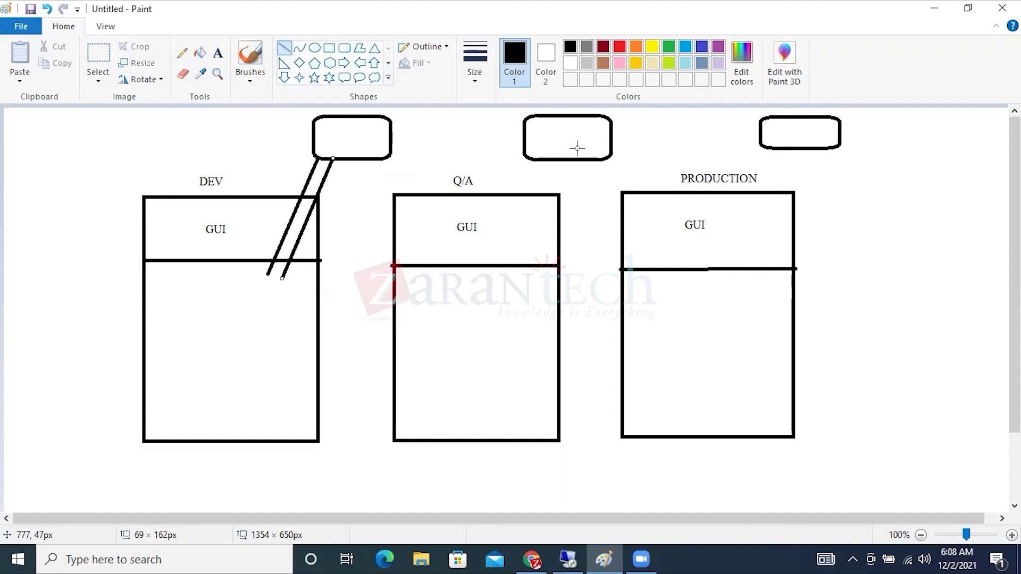
{"action": "left_click_drag", "start_coordinate": [545, 159], "coordinate": [505, 270]}
{"action": "left_click_drag", "start_coordinate": [571, 159], "coordinate": [524, 275]}
{"action": "mouse_move", "coordinate": [797, 148]}
{"action": "left_mouse_down"}
{"action": "mouse_move", "coordinate": [735, 270]}
{"action": "mouse_move", "coordinate": [807, 174]}
{"action": "mouse_move", "coordinate": [748, 292]}
{"action": "left_mouse_up"}
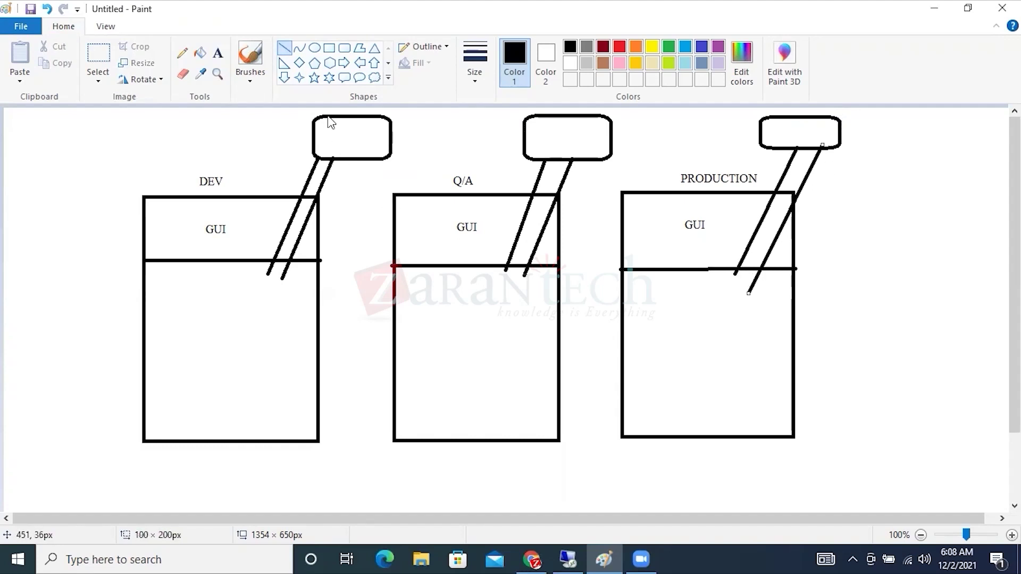
Write FIORI in the first rounded box and paste it into the other two.
{"action": "left_click", "coordinate": [218, 53]}
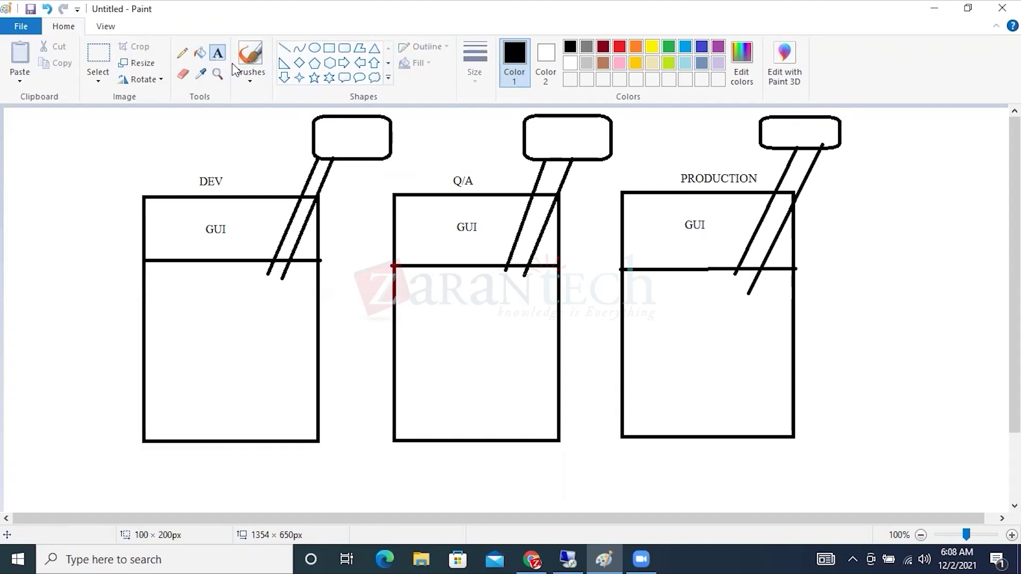
{"action": "left_click", "coordinate": [333, 139]}
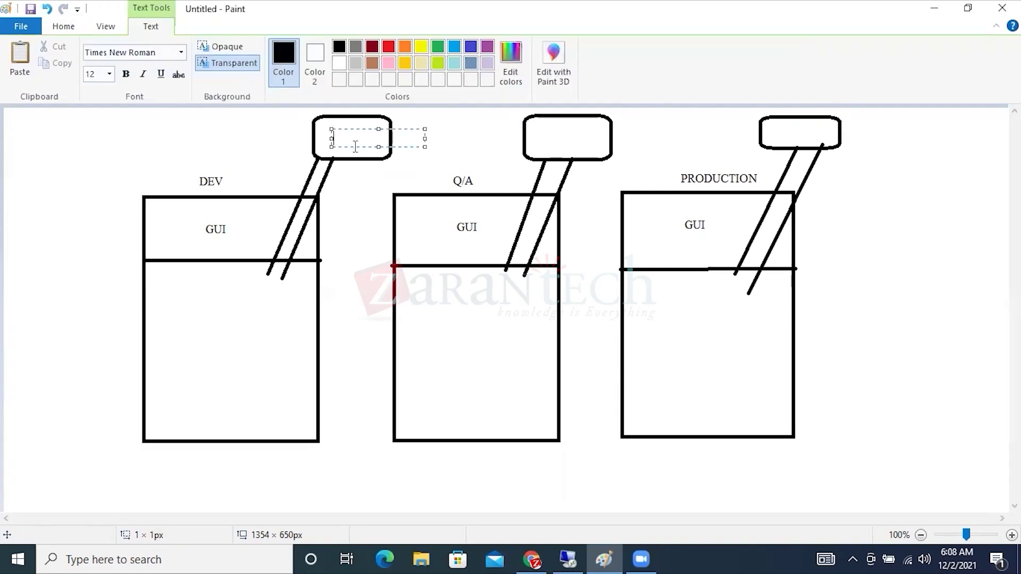
{"action": "type", "text": "FIORI"}
{"action": "left_click_drag", "start_coordinate": [364, 138], "coordinate": [332, 137]}
{"action": "key", "text": "ctrl+c"}
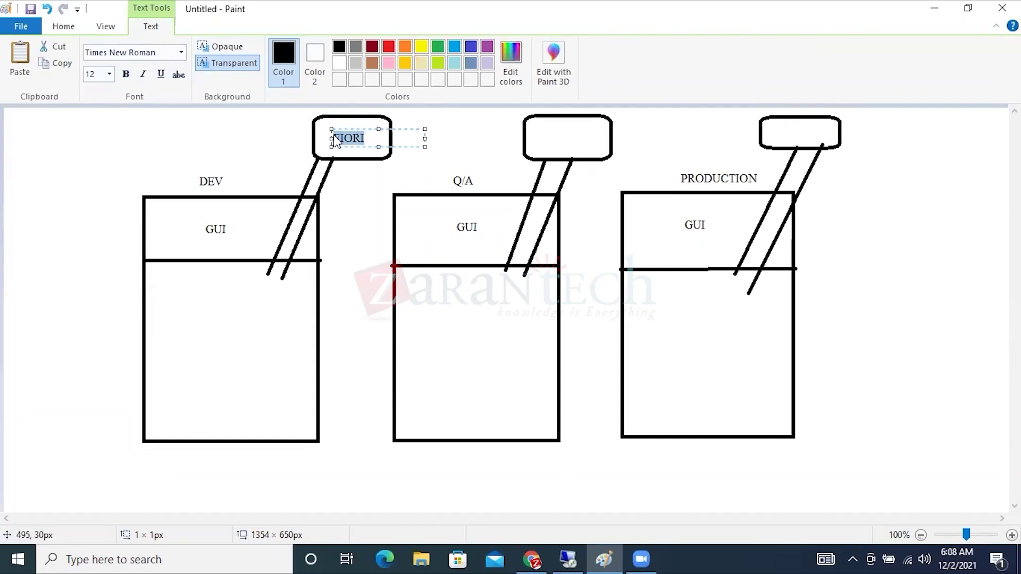
{"action": "left_click", "coordinate": [549, 130]}
{"action": "key", "text": "ctrl+v"}
{"action": "left_click", "coordinate": [784, 132]}
{"action": "key", "text": "ctrl+v"}
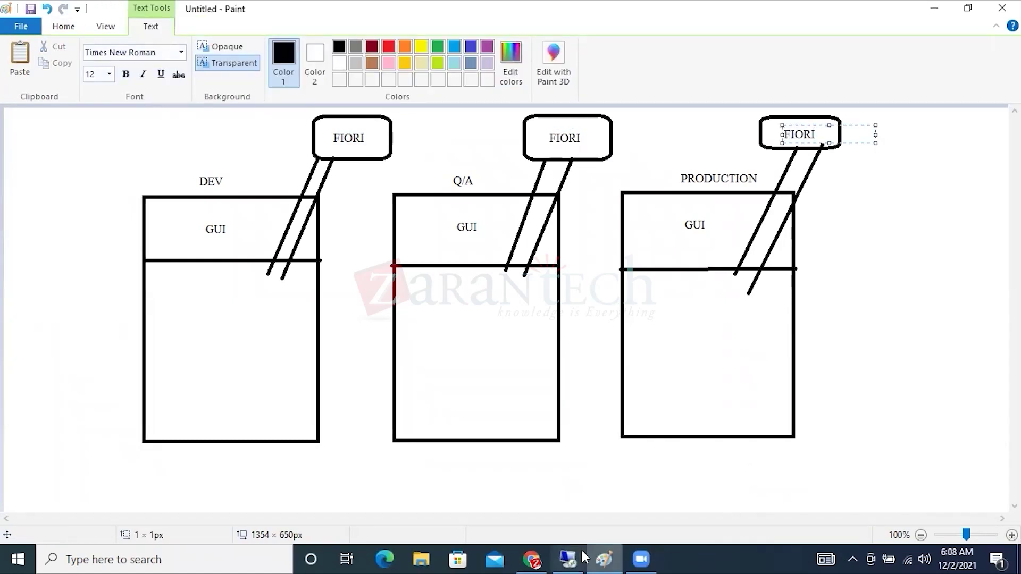
{"action": "left_click", "coordinate": [532, 559]}
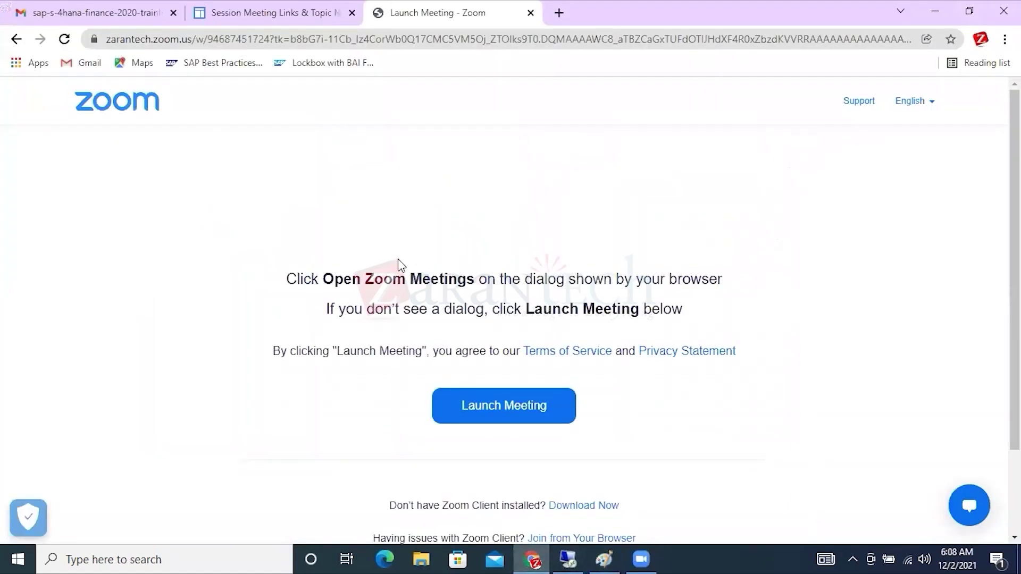
Cycle through the New Bank Account form, SAP Easy Access and House Banks windows, then leave SAP.
{"action": "left_click", "coordinate": [579, 556]}
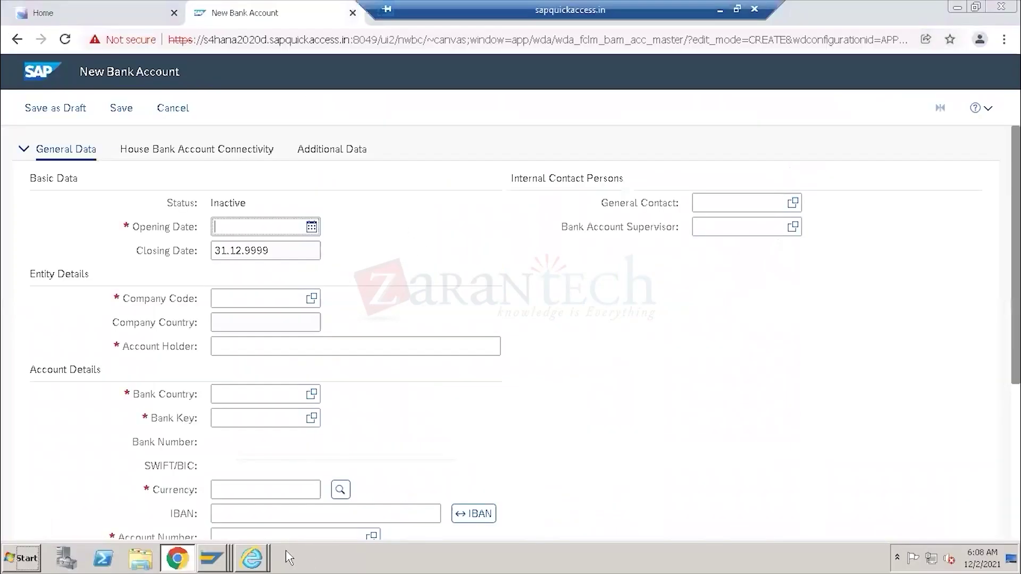
{"action": "left_click", "coordinate": [275, 255]}
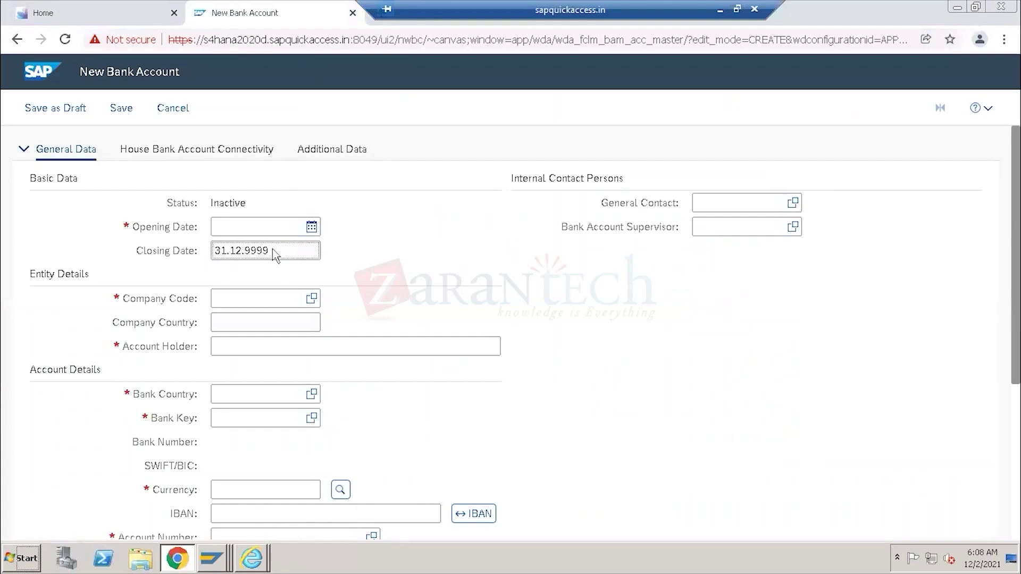
{"action": "left_click", "coordinate": [211, 559]}
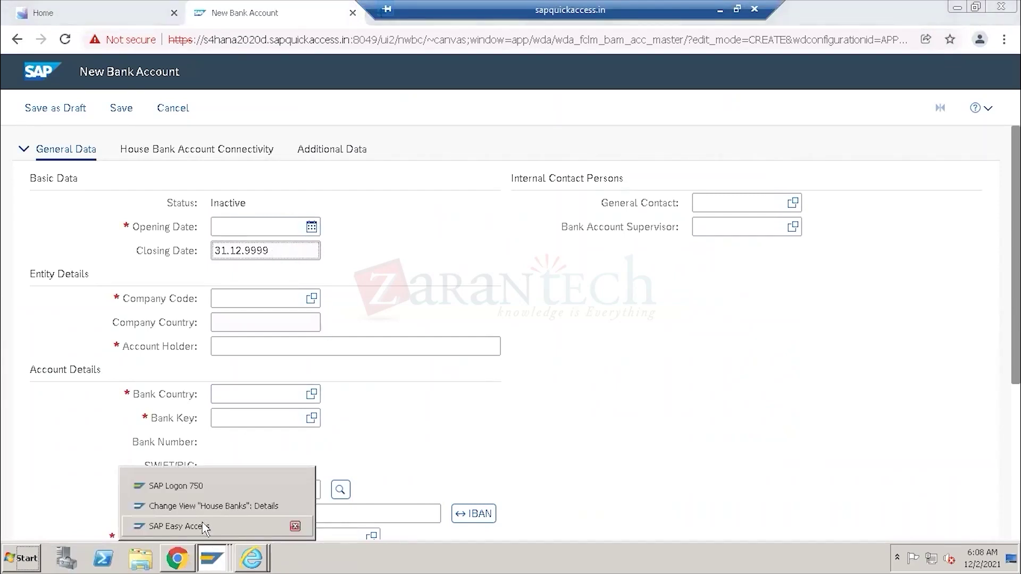
{"action": "left_click", "coordinate": [175, 527]}
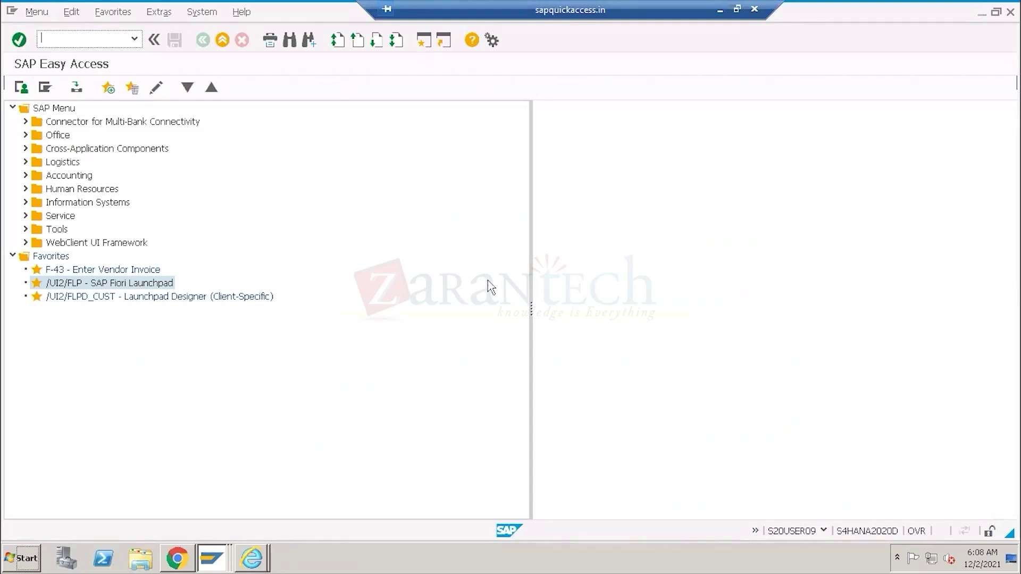
{"action": "left_click", "coordinate": [192, 559]}
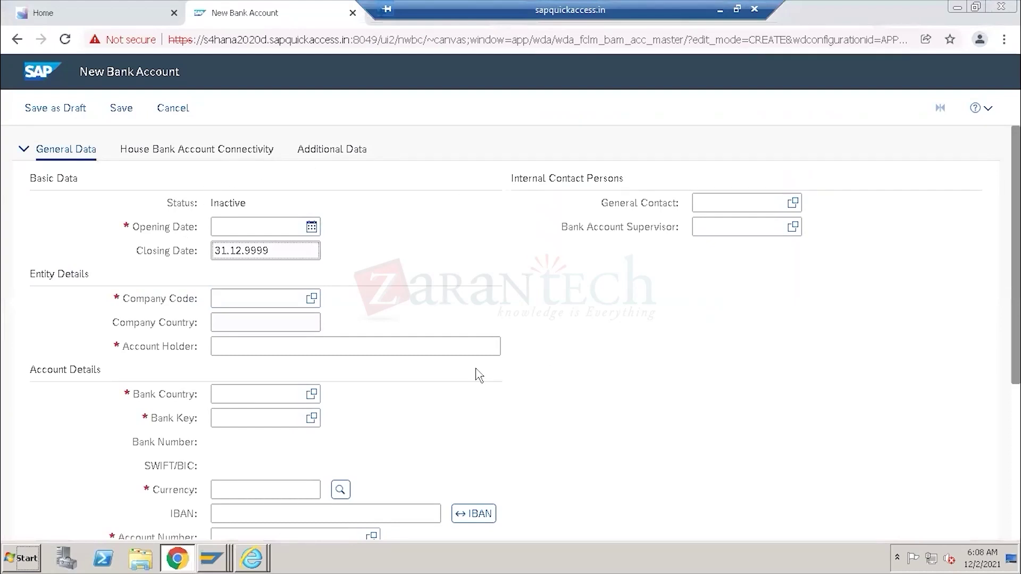
{"action": "left_click", "coordinate": [188, 238]}
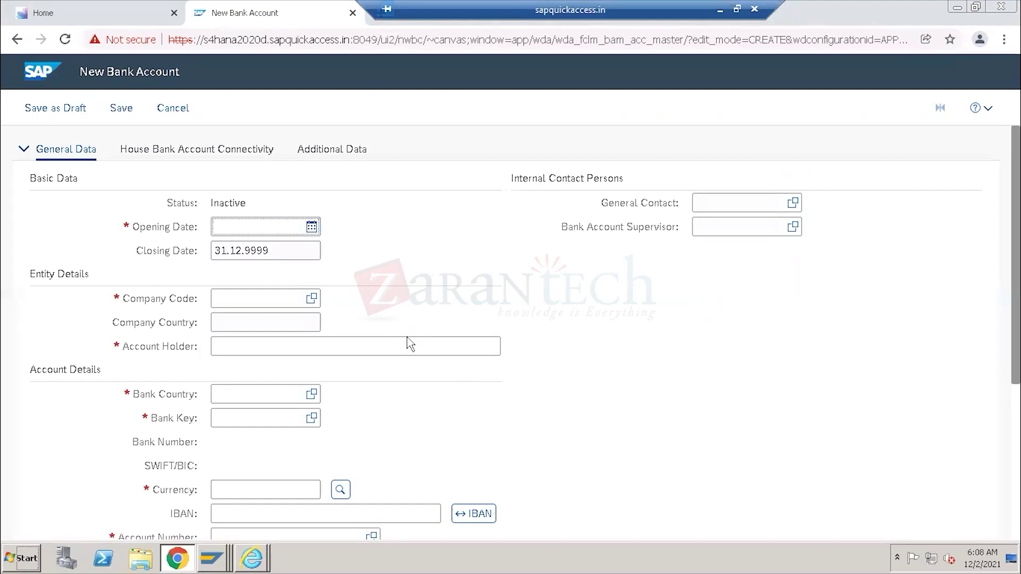
{"action": "left_click", "coordinate": [226, 564]}
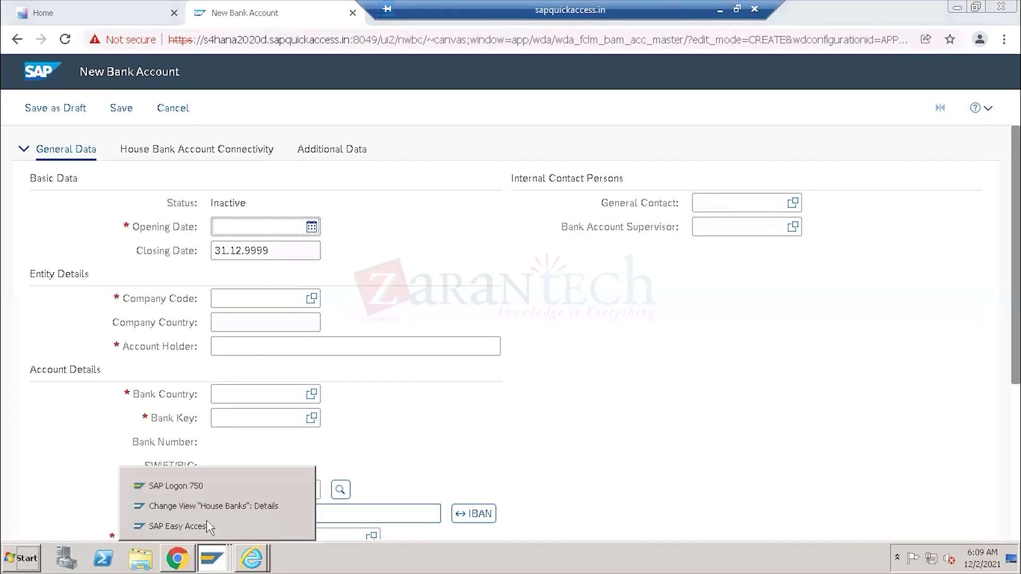
{"action": "left_click", "coordinate": [206, 528]}
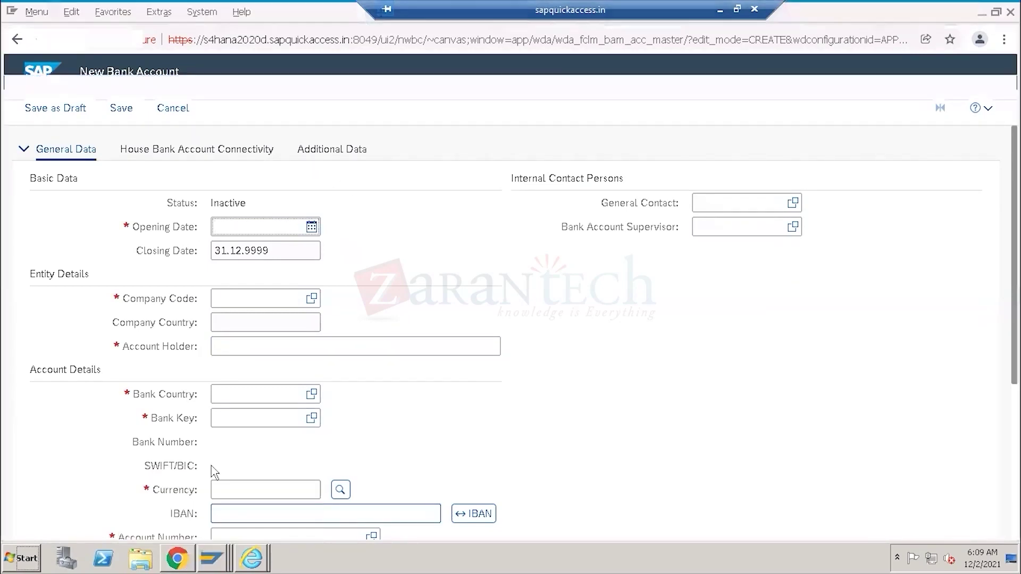
{"action": "left_click", "coordinate": [178, 548]}
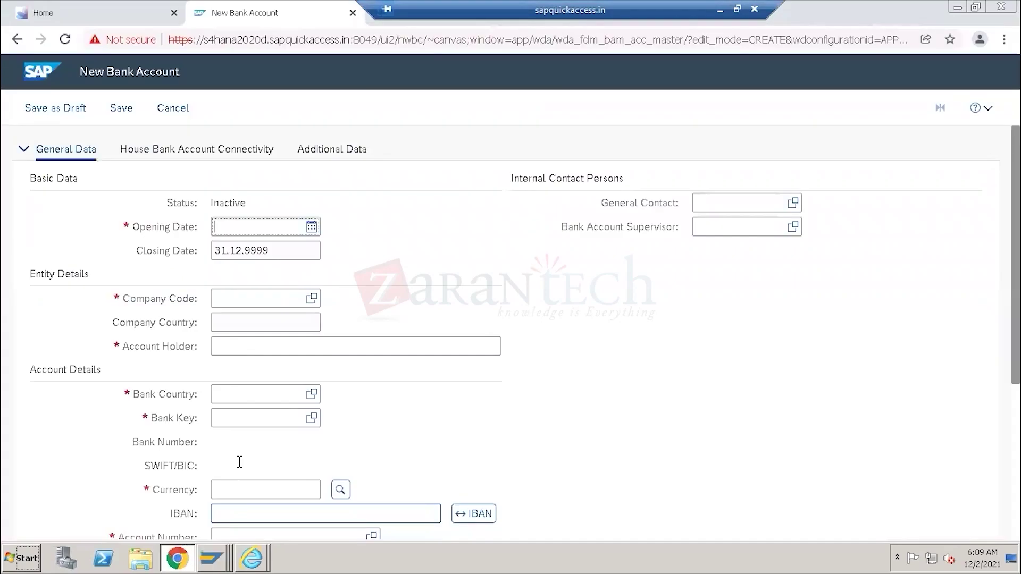
{"action": "left_click", "coordinate": [213, 558]}
{"action": "left_click", "coordinate": [210, 504]}
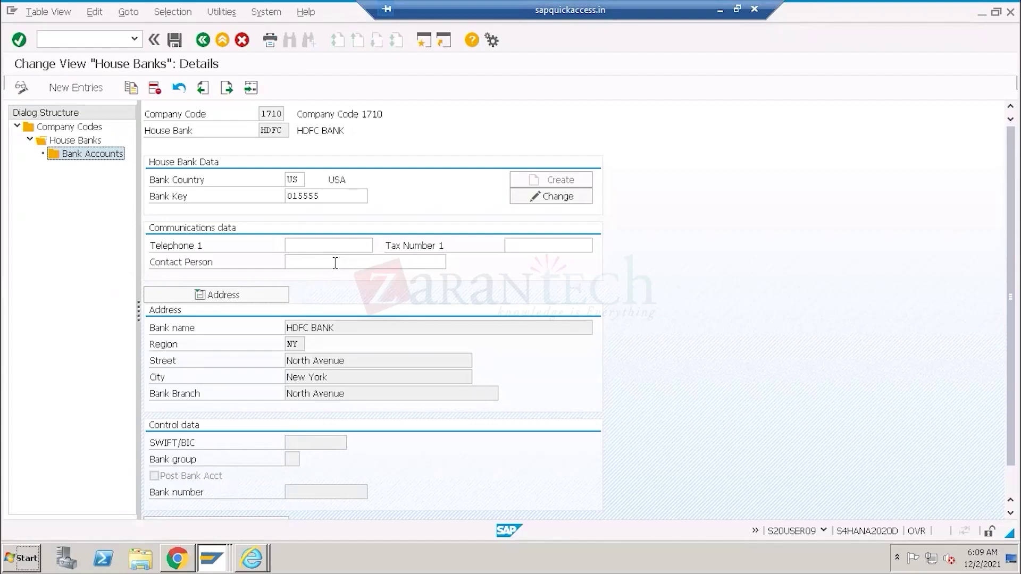
{"action": "left_click", "coordinate": [720, 10]}
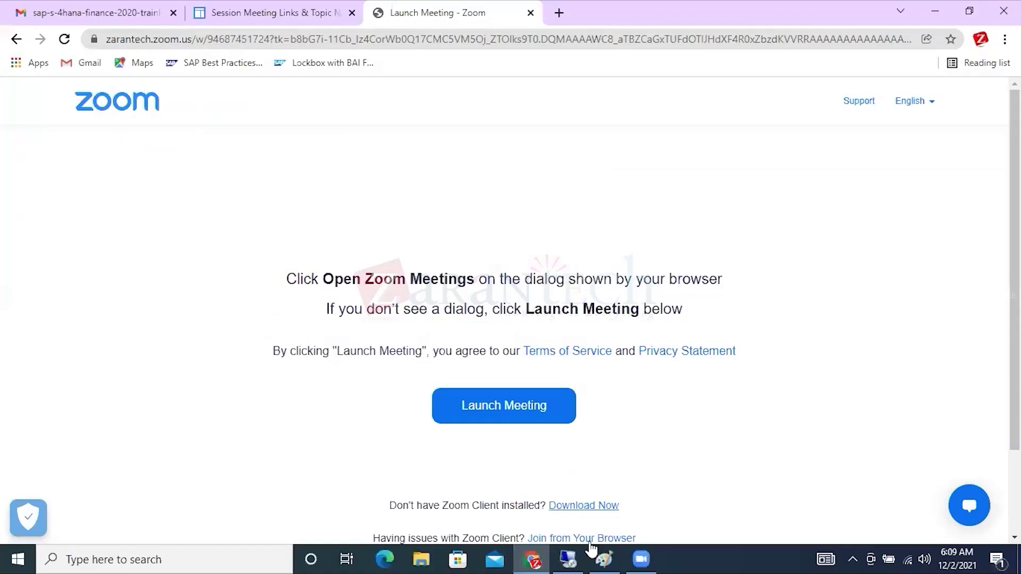
Highlight the FIORI label on the PRODUCTION box, then return to the HDFC house bank details.
{"action": "left_click", "coordinate": [604, 560]}
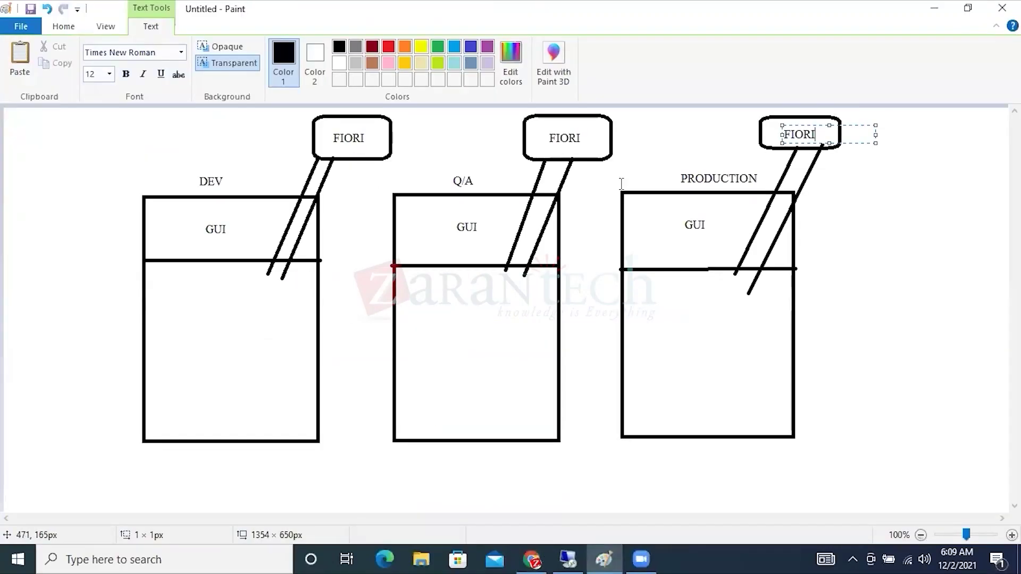
{"action": "left_click_drag", "start_coordinate": [822, 134], "coordinate": [780, 133]}
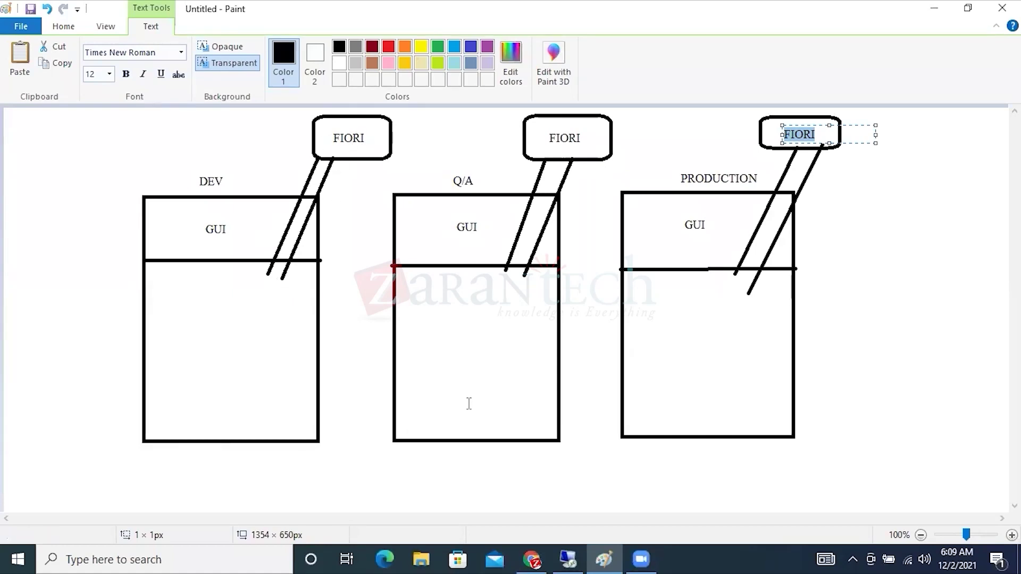
{"action": "left_click", "coordinate": [567, 558]}
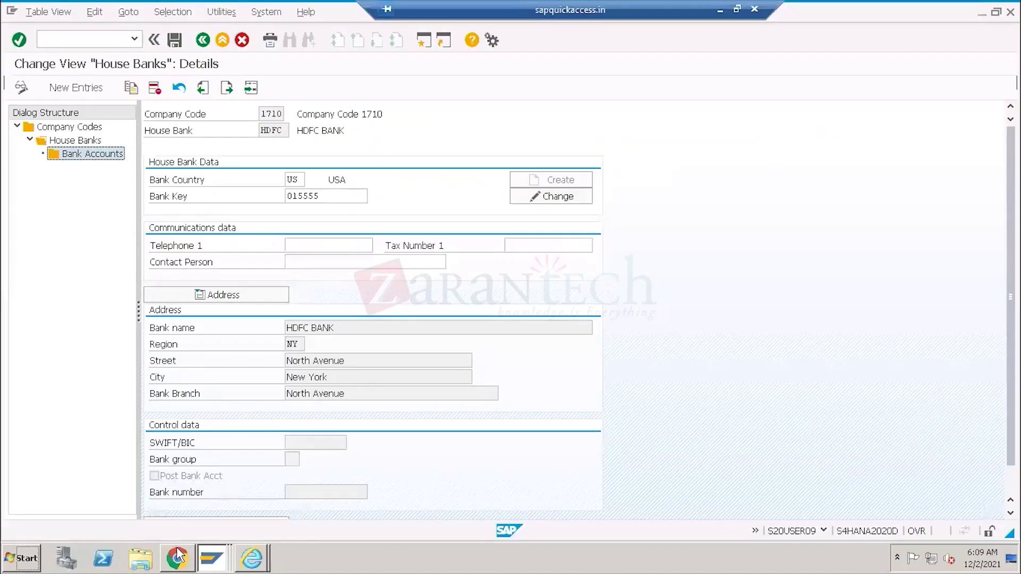
Switch from the New Bank Account form to SAP Easy Access and open its System menu.
{"action": "left_click", "coordinate": [178, 559]}
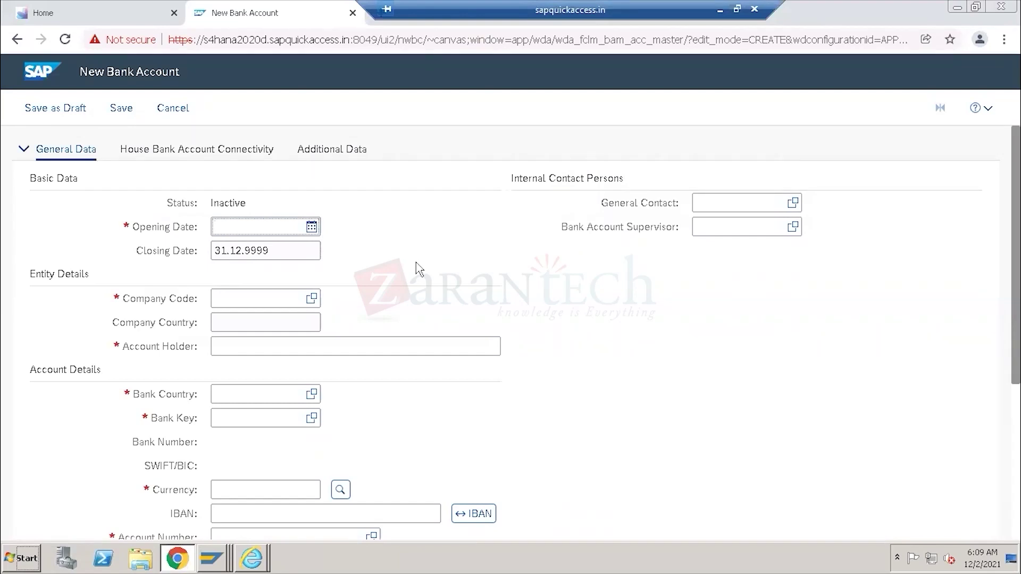
{"action": "left_click", "coordinate": [224, 562]}
{"action": "left_click", "coordinate": [295, 525]}
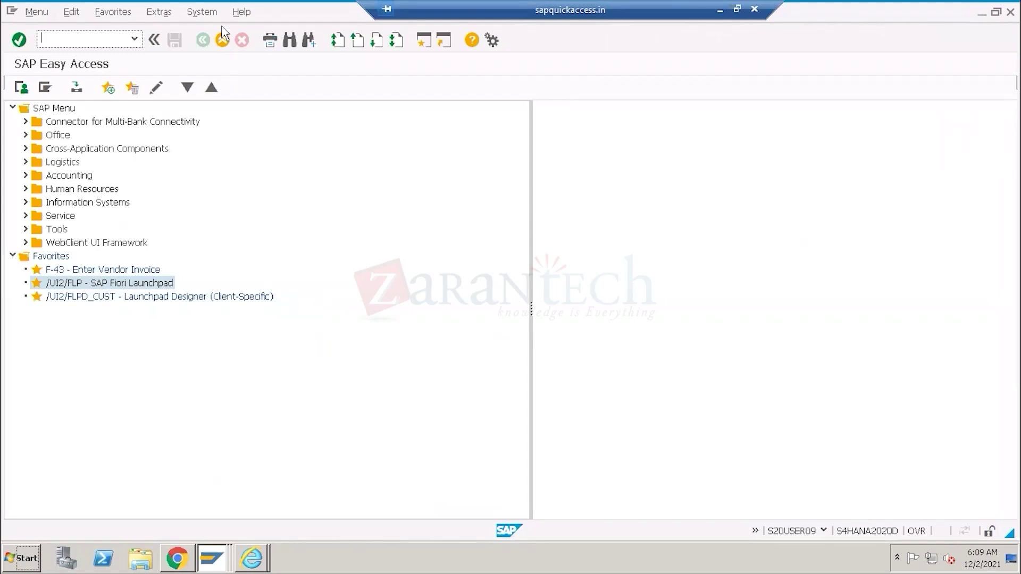
{"action": "left_click", "coordinate": [206, 13]}
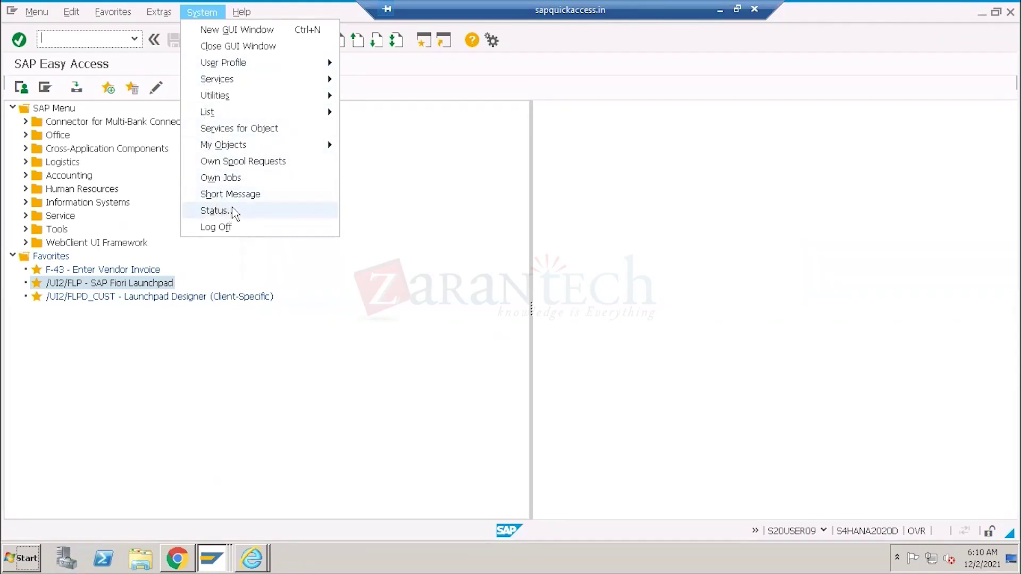
{"action": "left_click", "coordinate": [235, 212]}
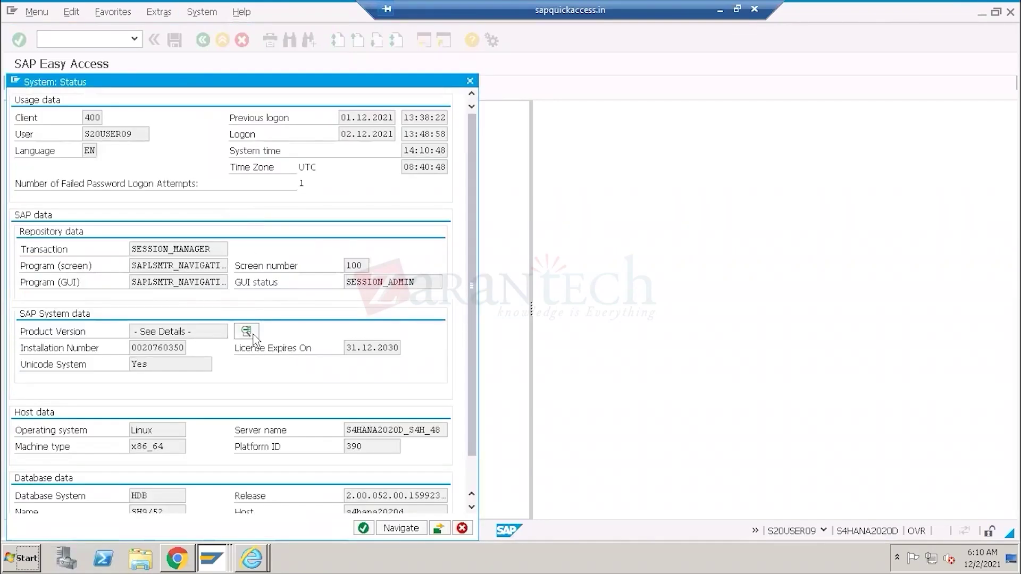
{"action": "left_click", "coordinate": [247, 332]}
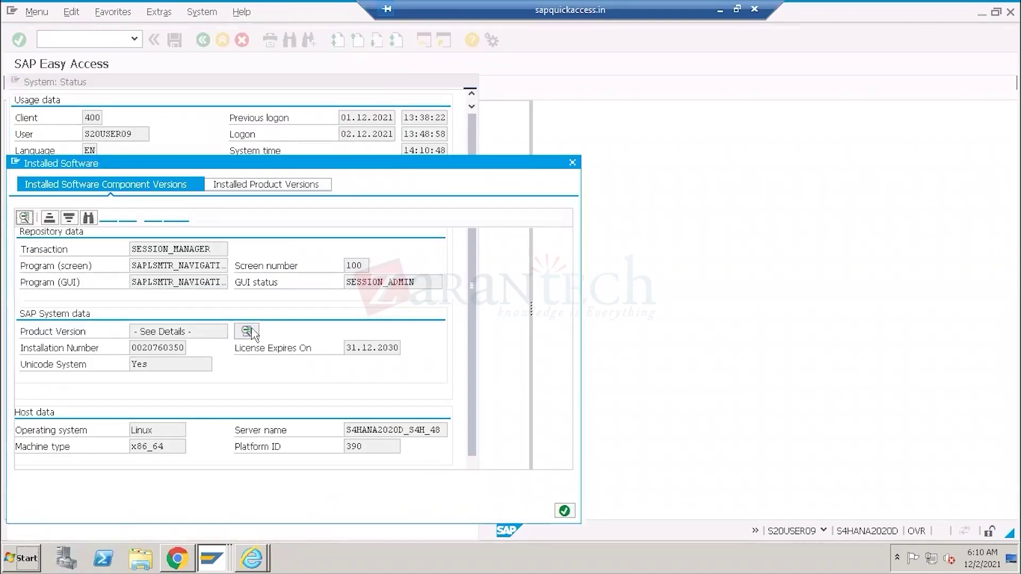
{"action": "left_click", "coordinate": [248, 187]}
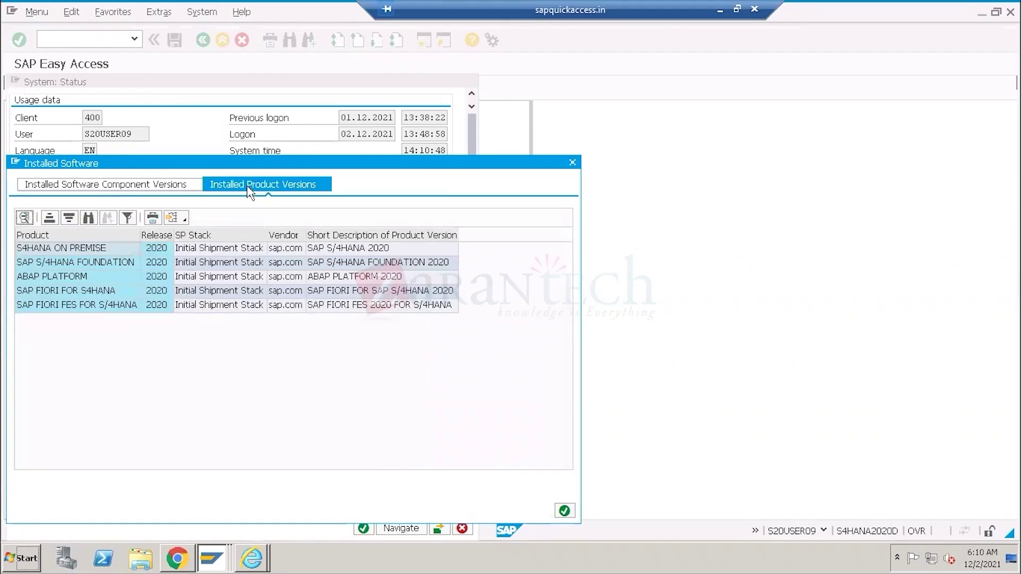
{"action": "left_click_drag", "start_coordinate": [259, 165], "coordinate": [622, 85]}
{"action": "left_click", "coordinate": [409, 213]}
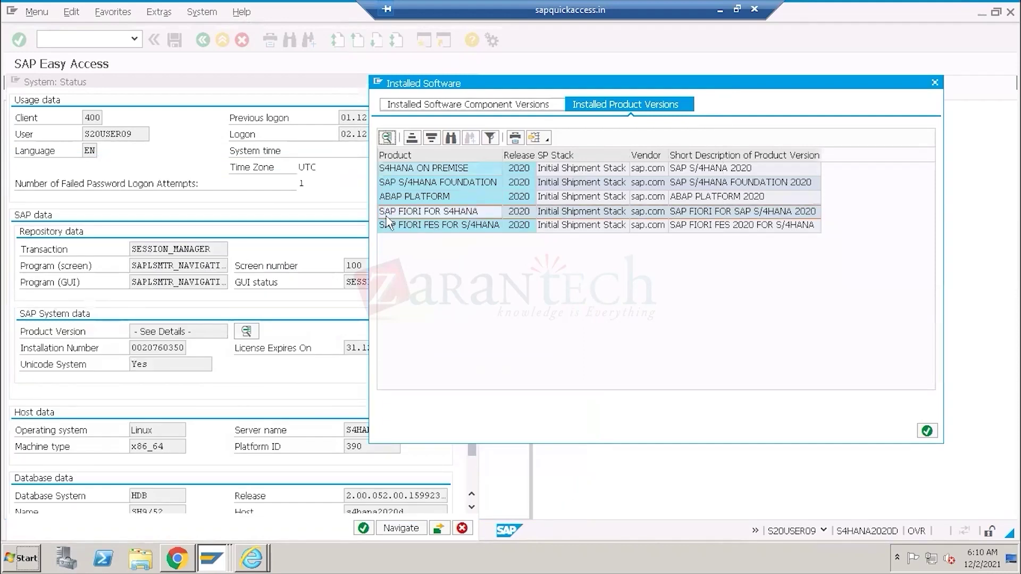
{"action": "left_click", "coordinate": [520, 211]}
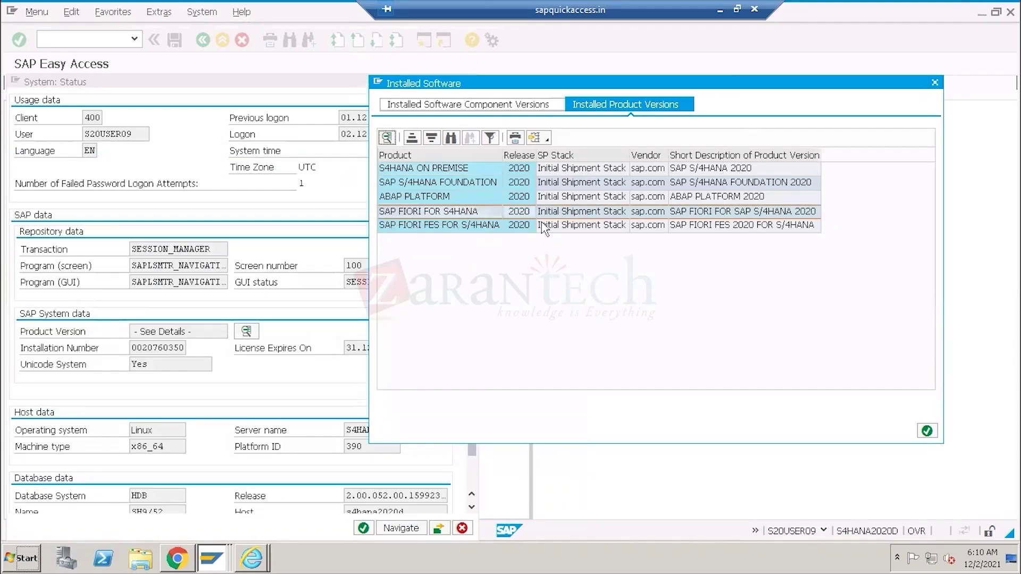
{"action": "left_click", "coordinate": [448, 230]}
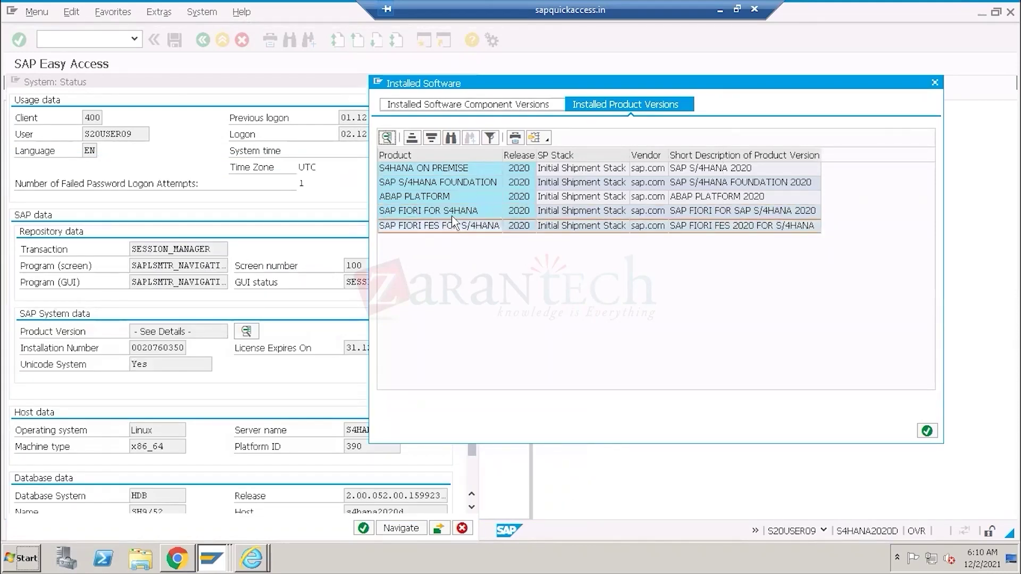
{"action": "left_click", "coordinate": [453, 219]}
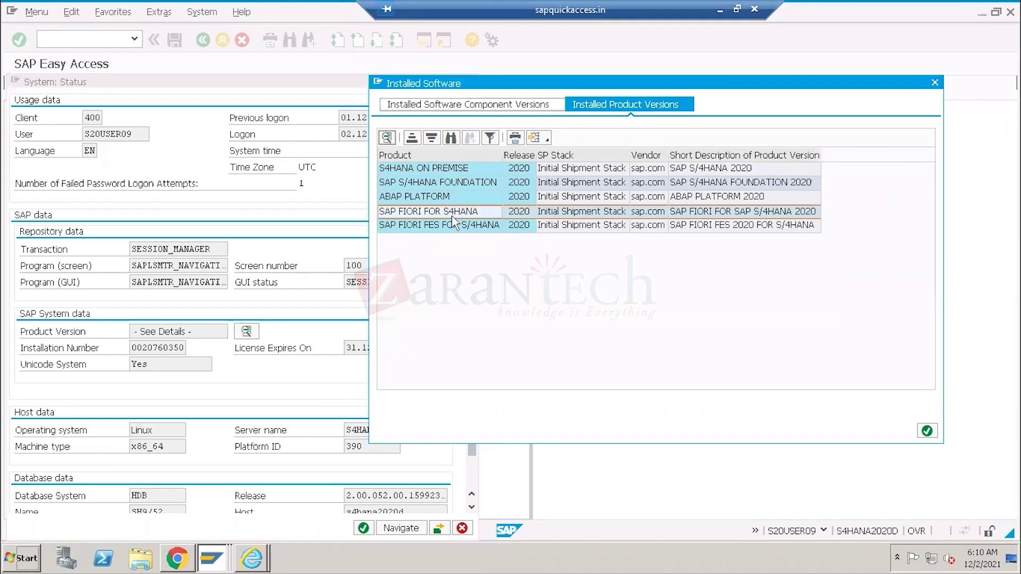
{"action": "left_click", "coordinate": [928, 432]}
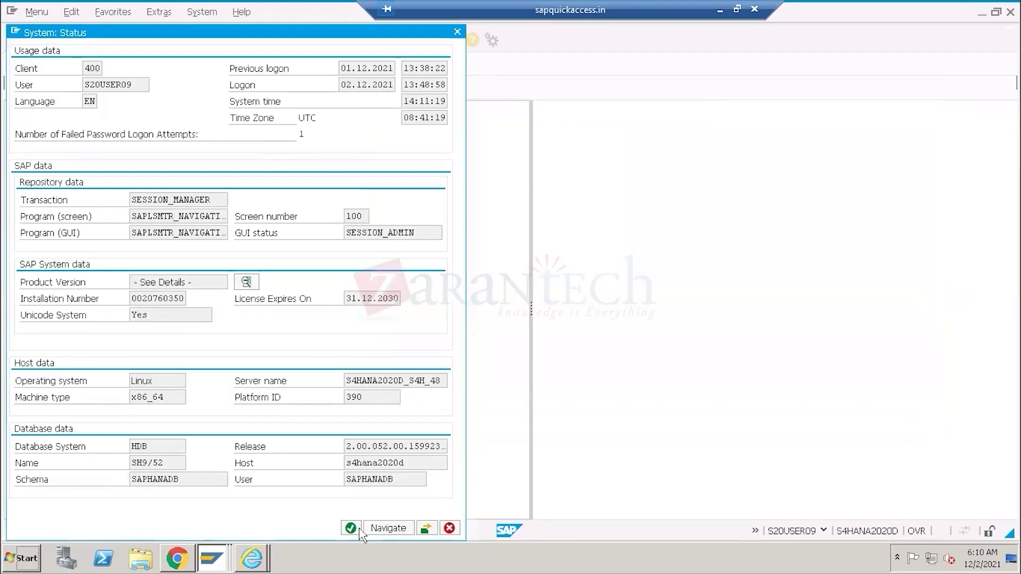
{"action": "left_click", "coordinate": [351, 528]}
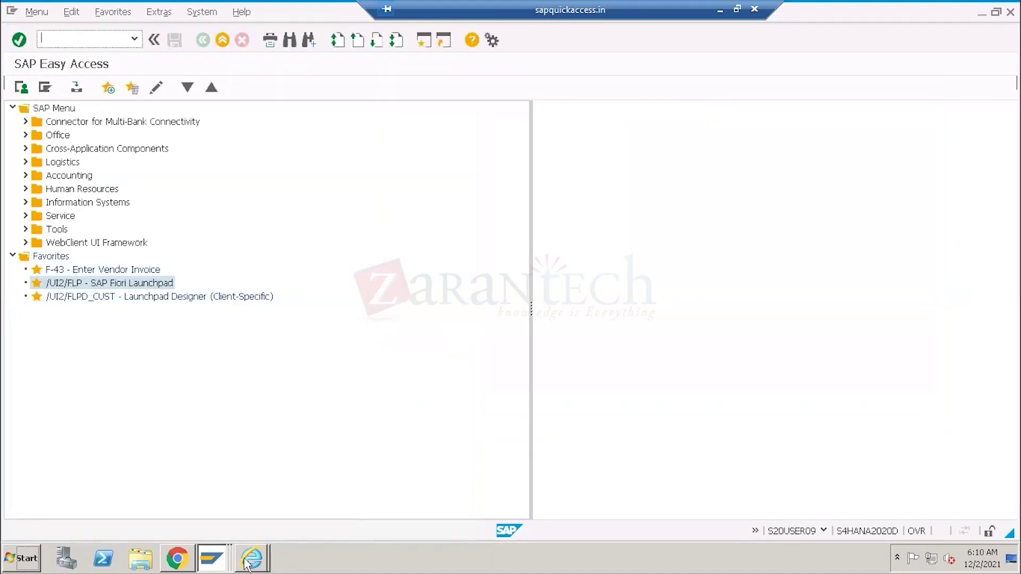
Open the Bank Accounts view for house bank HDFC to confirm it has no accounts yet.
{"action": "mouse_move", "coordinate": [215, 562]}
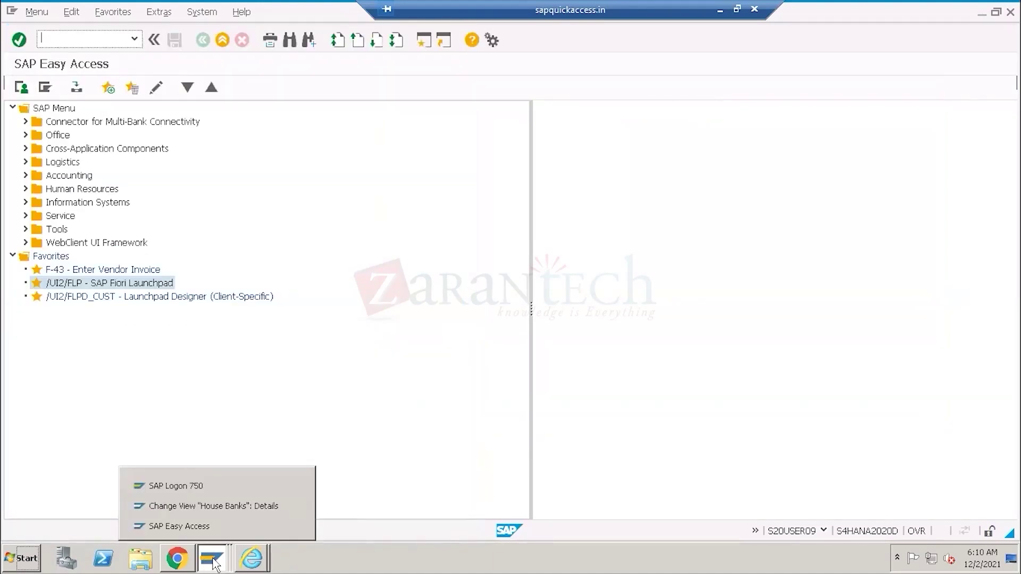
{"action": "left_click", "coordinate": [218, 507]}
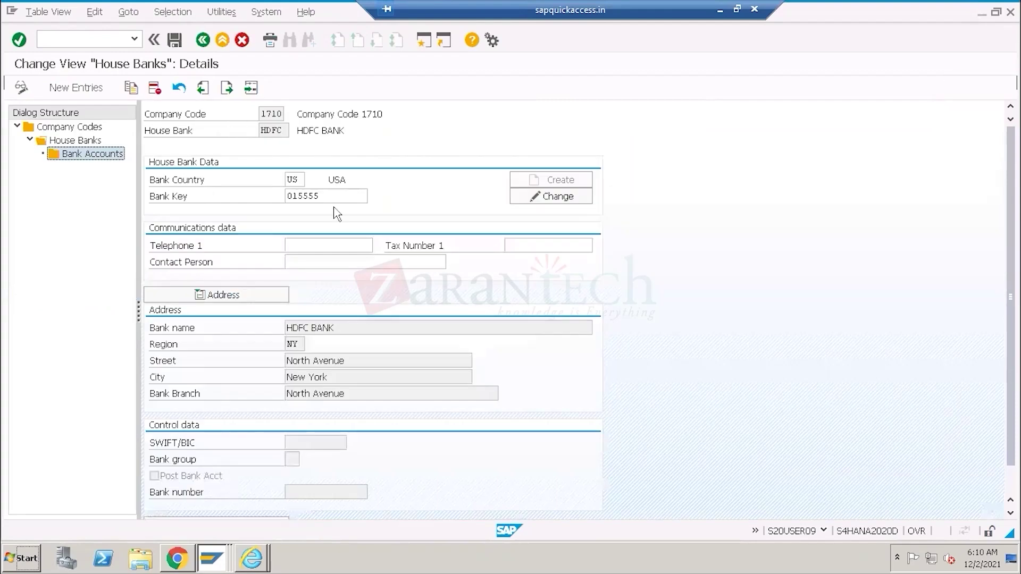
{"action": "double_click", "coordinate": [91, 154]}
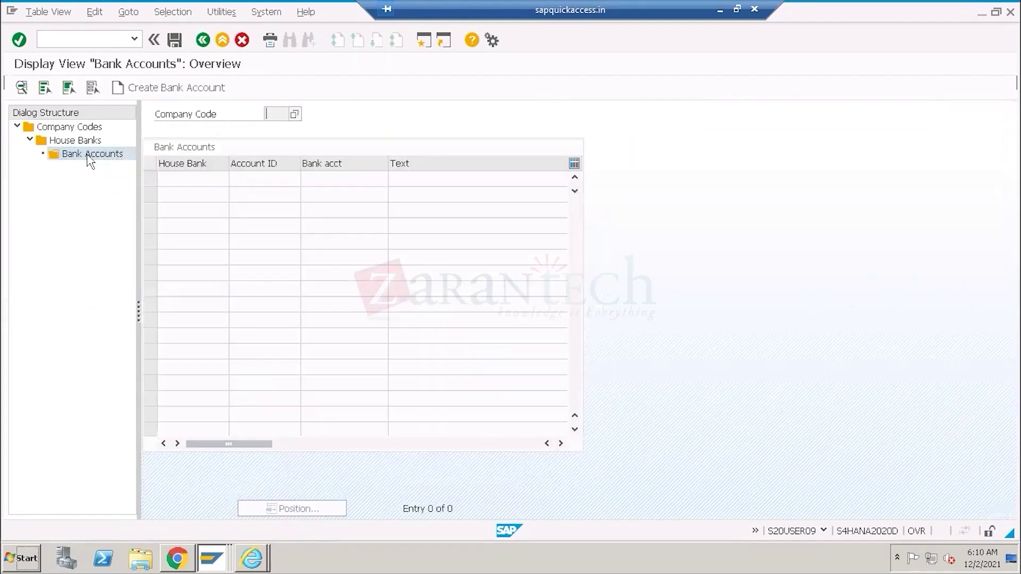
{"action": "left_click", "coordinate": [185, 558]}
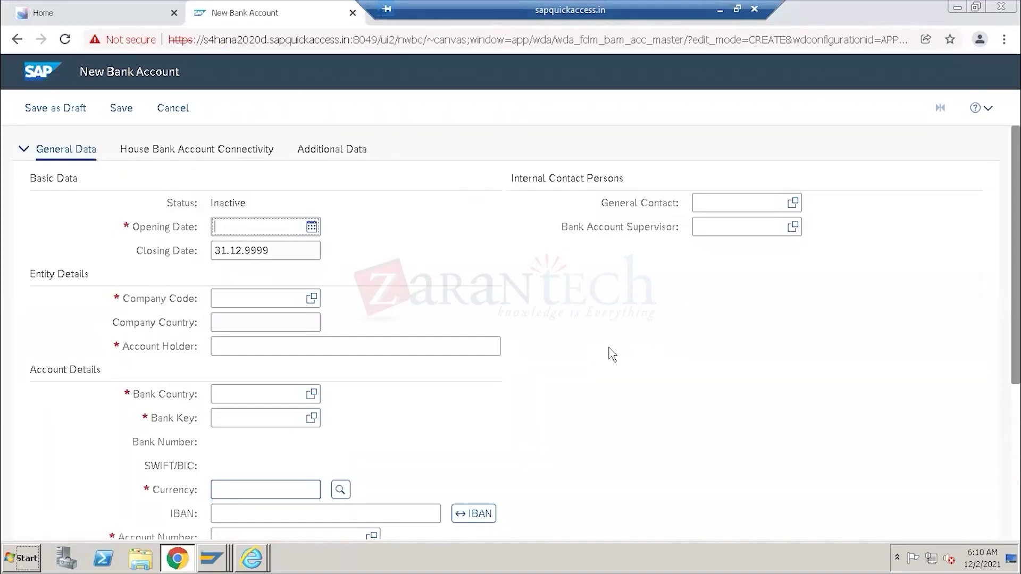
Reopen the HDFC house bank details, highlight the HDFC value, and return to the New Bank Account form.
{"action": "left_click", "coordinate": [212, 559]}
{"action": "left_click", "coordinate": [213, 506]}
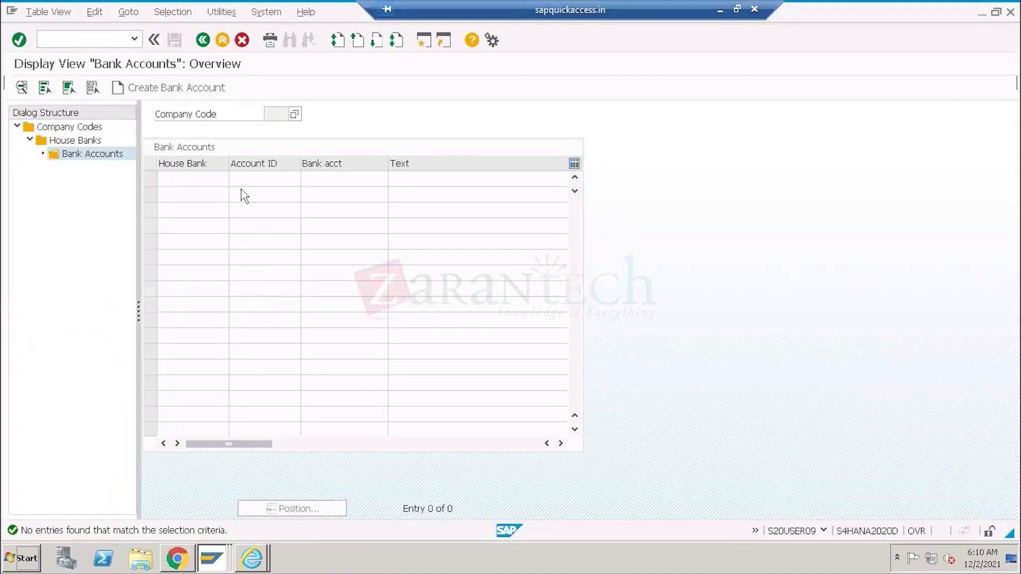
{"action": "double_click", "coordinate": [75, 140]}
{"action": "left_click_drag", "start_coordinate": [285, 130], "coordinate": [235, 131]}
{"action": "left_click", "coordinate": [187, 133]}
{"action": "left_click_drag", "start_coordinate": [281, 133], "coordinate": [236, 134]}
{"action": "left_click", "coordinate": [170, 561]}
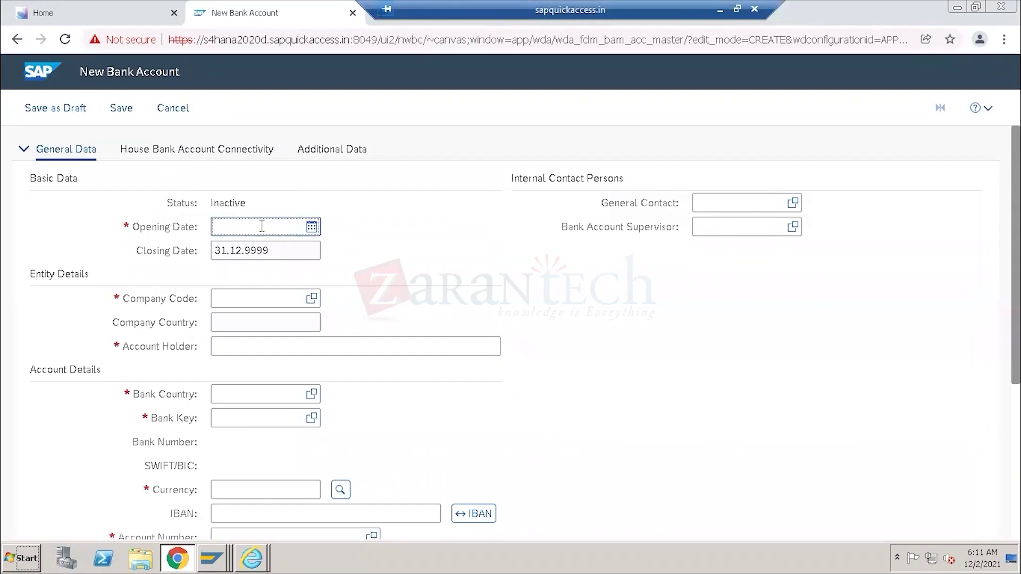
Enter opening date 01.01.2021 and company code 1710.
{"action": "type", "text": "01.01.2021"}
{"action": "left_click", "coordinate": [260, 303]}
{"action": "type", "text": "1710"}
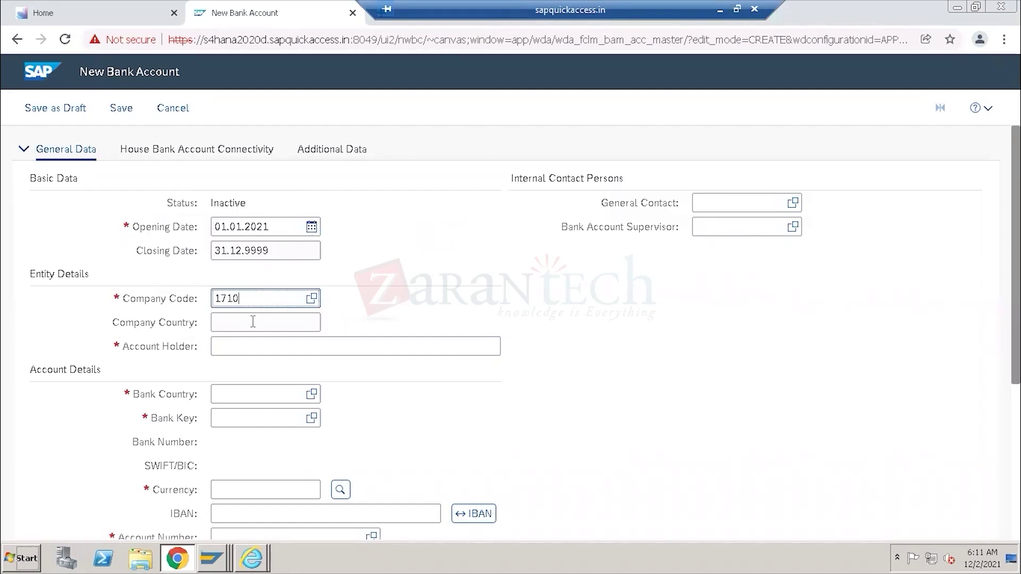
{"action": "left_click_drag", "start_coordinate": [197, 324], "coordinate": [114, 326]}
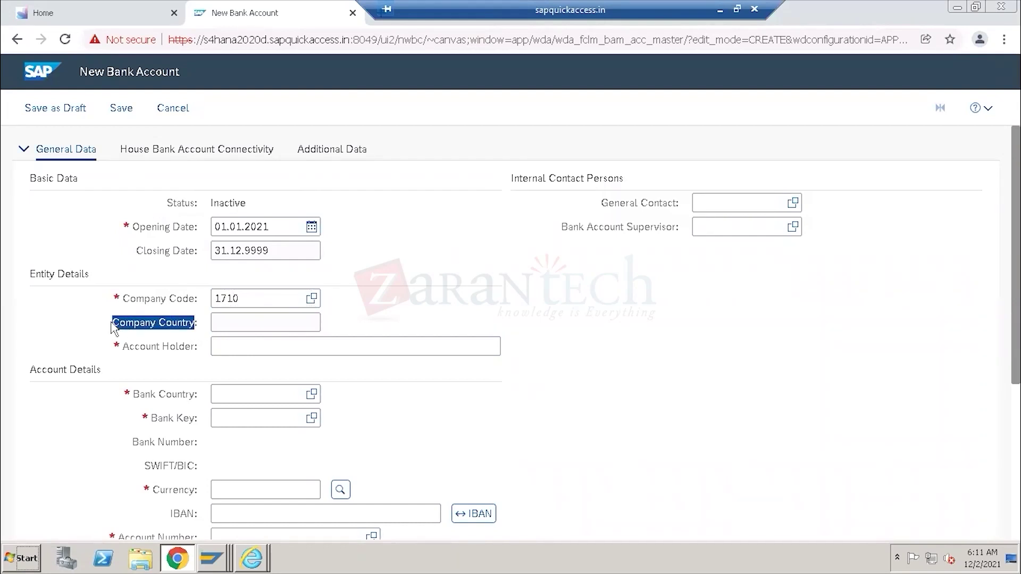
{"action": "left_click", "coordinate": [232, 329]}
Enter account holder Zarantech and bank country US, leaving the required Bank Key empty for now.
{"action": "left_click", "coordinate": [261, 349]}
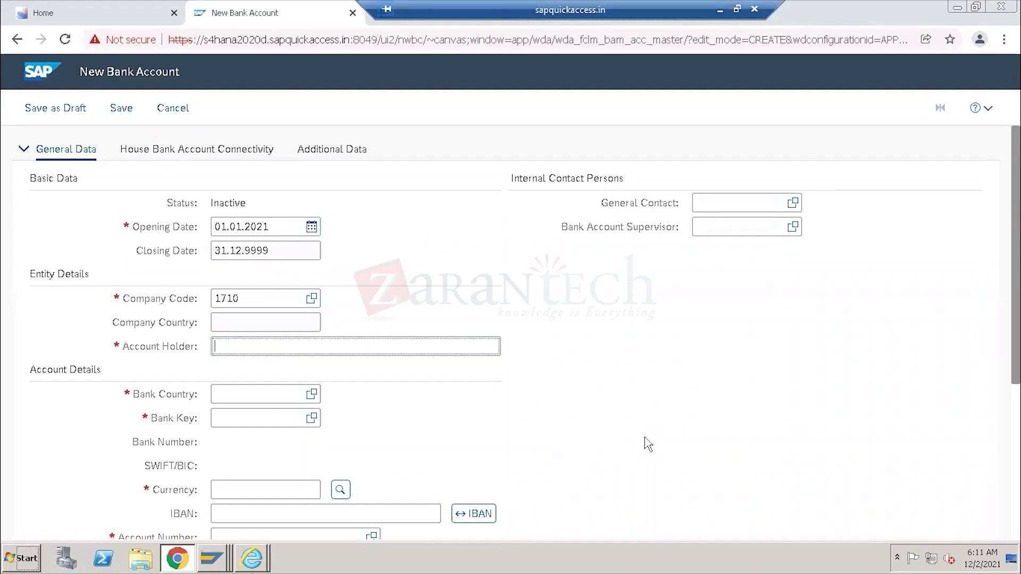
{"action": "type", "text": "Zarantech"}
{"action": "left_click", "coordinate": [255, 396]}
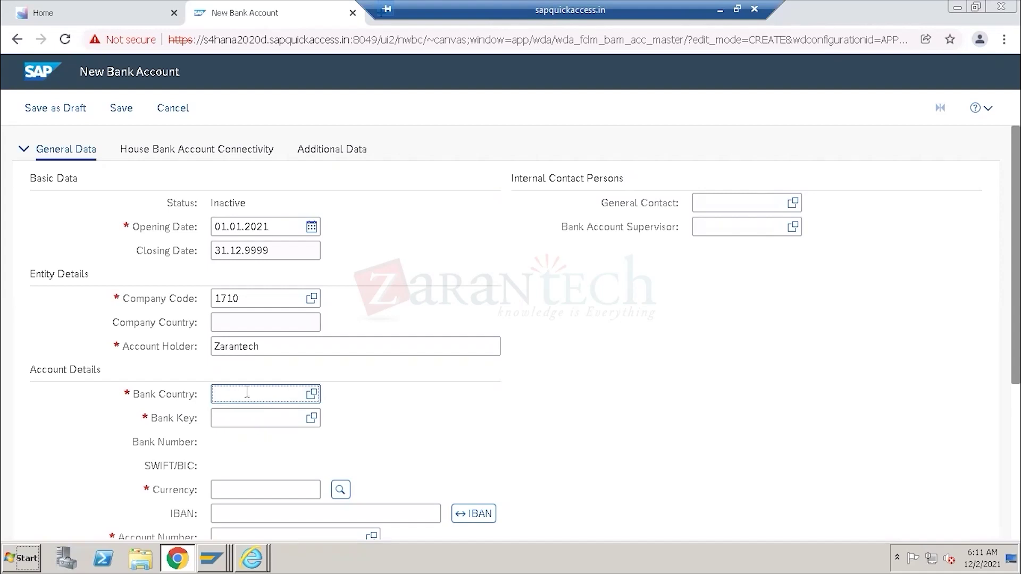
{"action": "type", "text": "US"}
{"action": "left_click", "coordinate": [244, 419]}
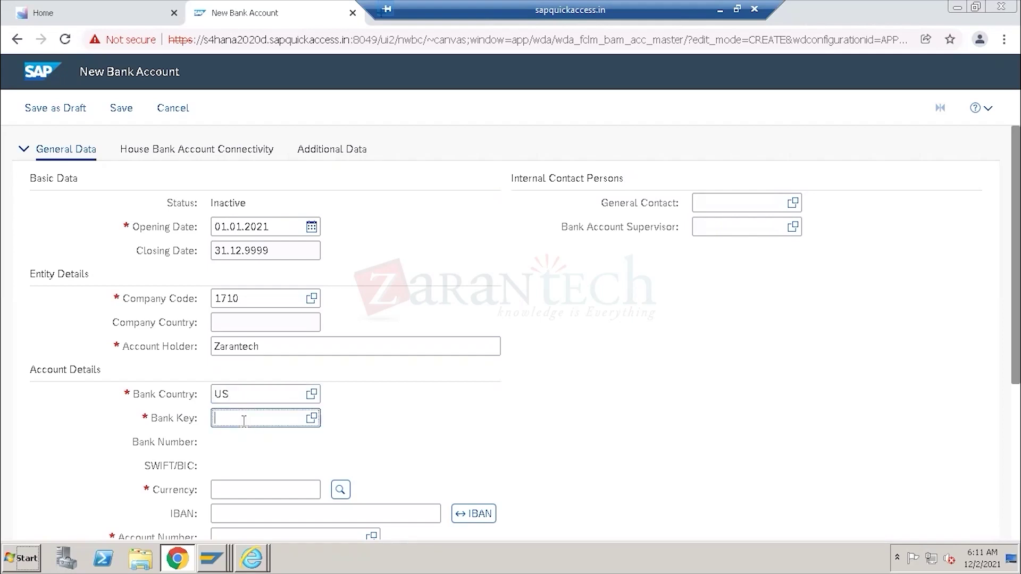
{"action": "left_click", "coordinate": [194, 421]}
{"action": "left_click_drag", "start_coordinate": [166, 423], "coordinate": [150, 422]}
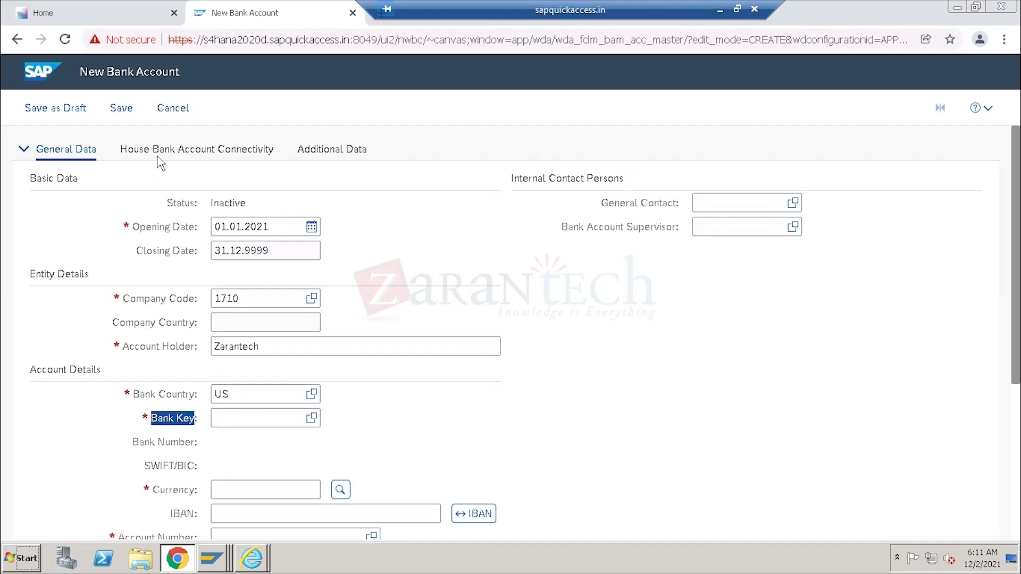
{"action": "left_click", "coordinate": [213, 558]}
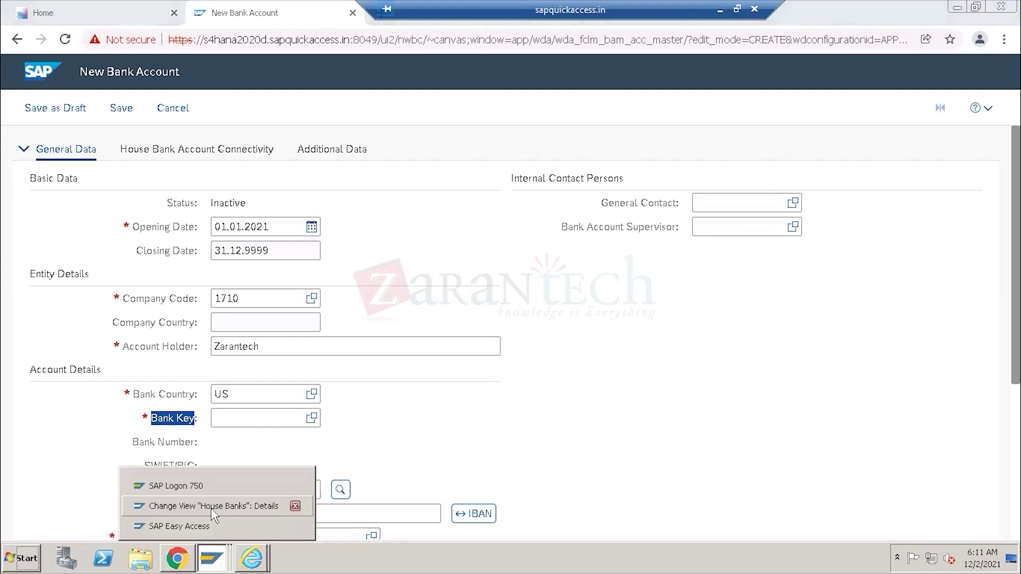
Copy bank key 015555 from the HDFC house bank details and paste it into Bank Key.
{"action": "left_click", "coordinate": [214, 508]}
{"action": "left_click_drag", "start_coordinate": [321, 197], "coordinate": [286, 196]}
{"action": "key", "text": "ctrl+c"}
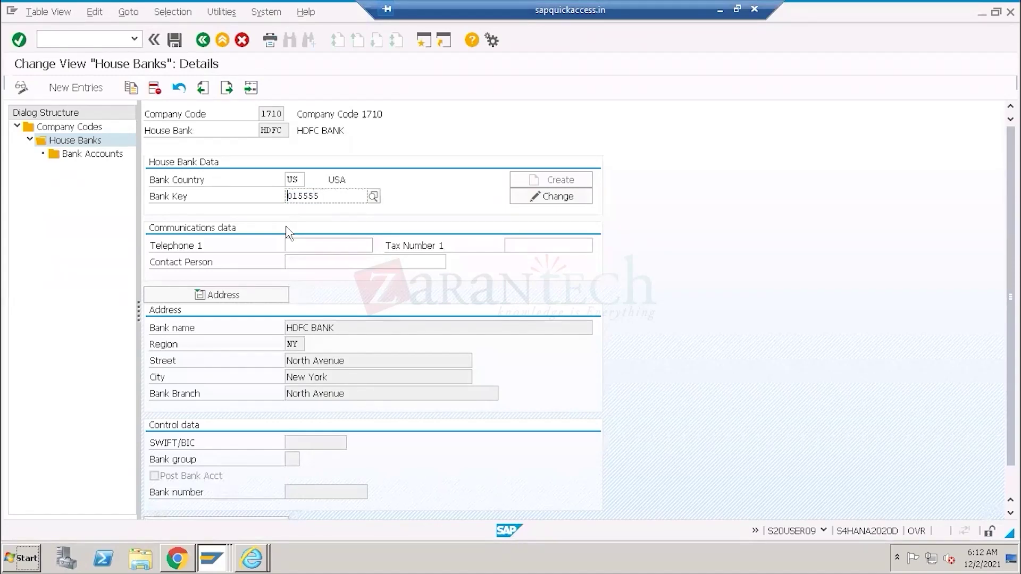
{"action": "key", "text": "alt+Tab"}
{"action": "left_click", "coordinate": [243, 422]}
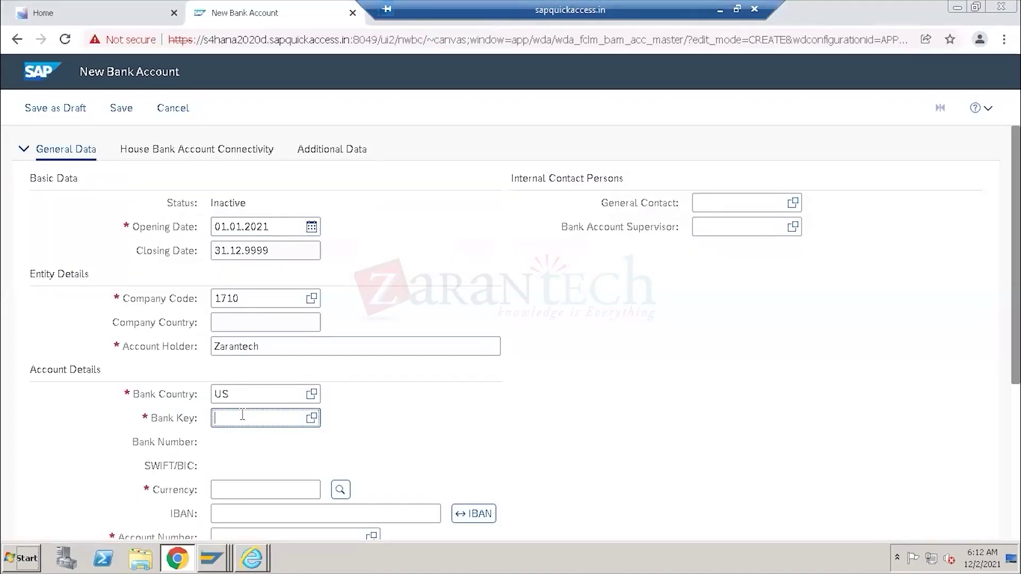
{"action": "key", "text": "ctrl+v"}
Enter currency USD and account number 123456789 on the New Bank Account form.
{"action": "scroll", "coordinate": [624, 403], "scroll_direction": "down", "scroll_amount": 4}
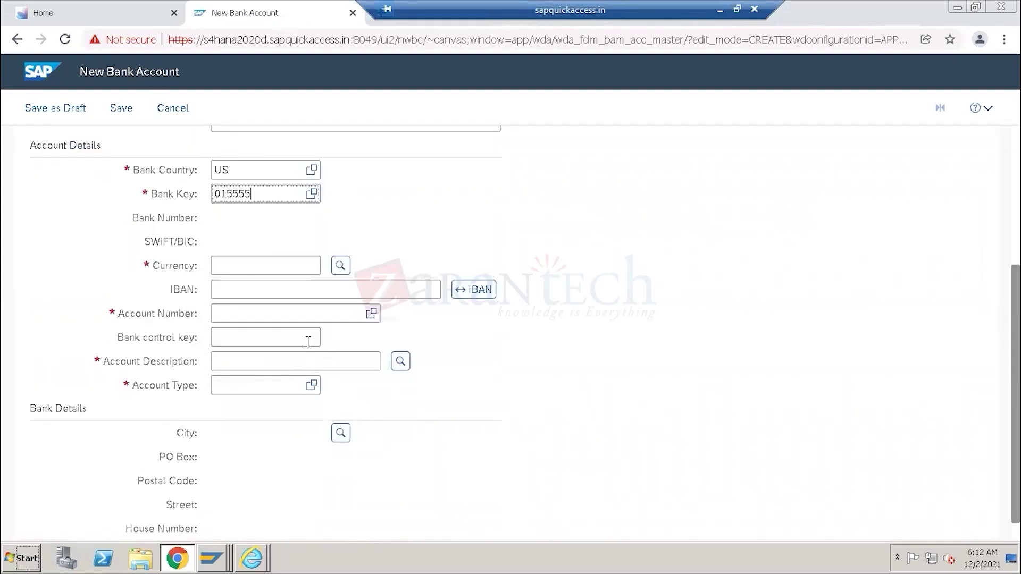
{"action": "left_click", "coordinate": [256, 268]}
{"action": "type", "text": "USD"}
{"action": "key", "text": "Tab"}
{"action": "key", "text": "Tab"}
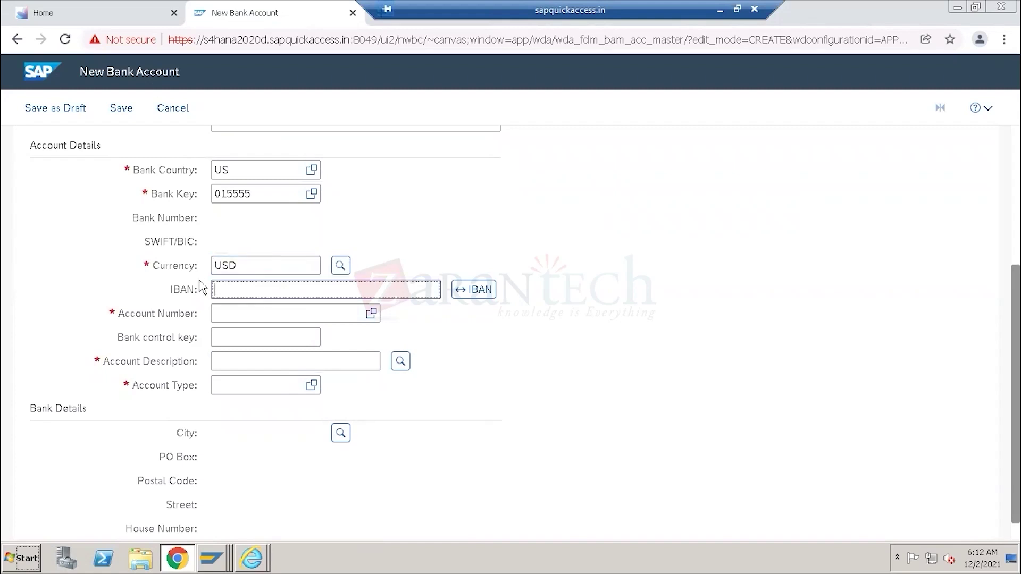
{"action": "left_click", "coordinate": [249, 317]}
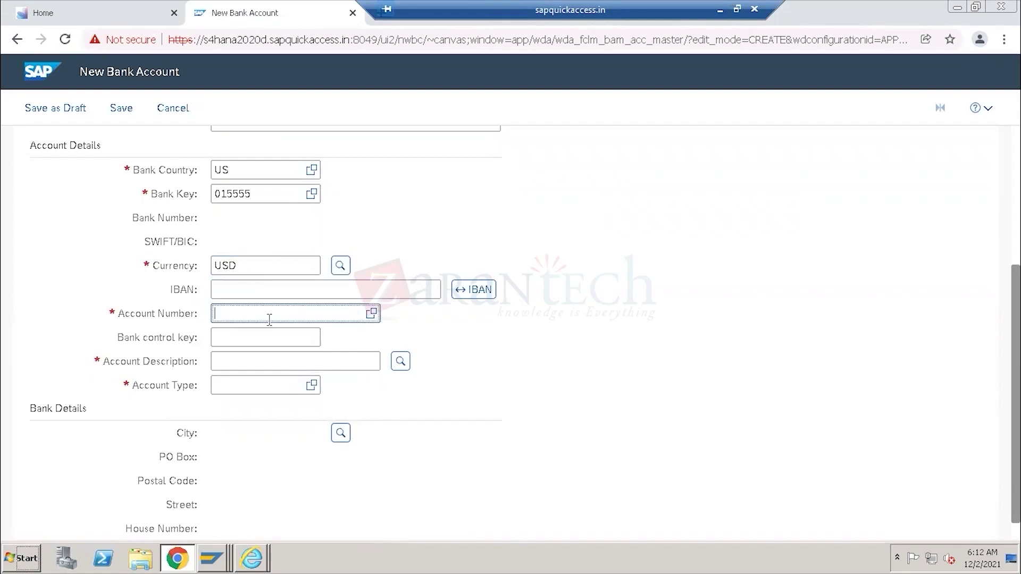
{"action": "type", "text": "123456789"}
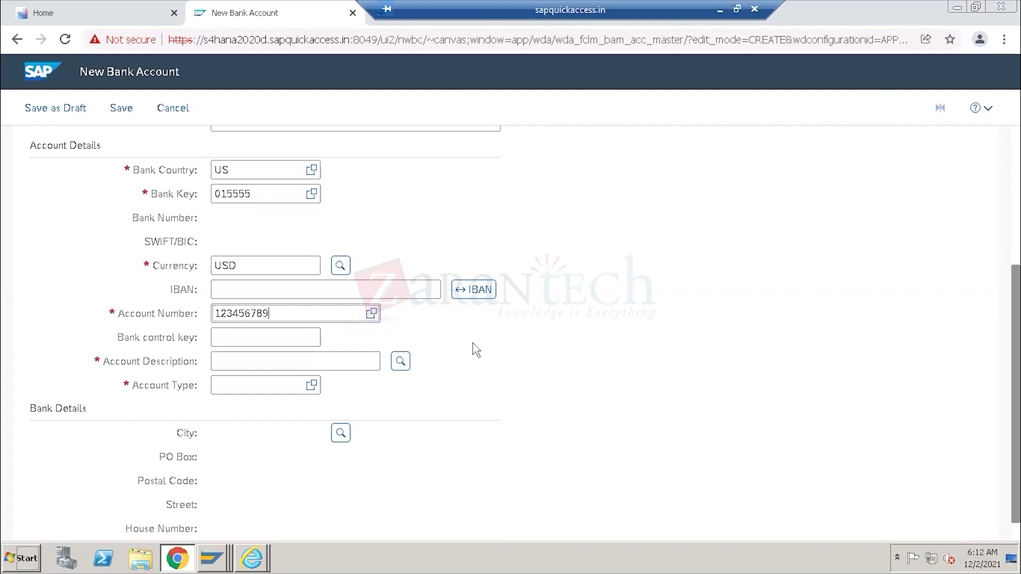
Enter account description 'Salary account' and bring up the Account Type value help.
{"action": "left_click", "coordinate": [330, 363]}
{"action": "key", "text": "shift+Tab"}
{"action": "key", "text": "shift+Tab"}
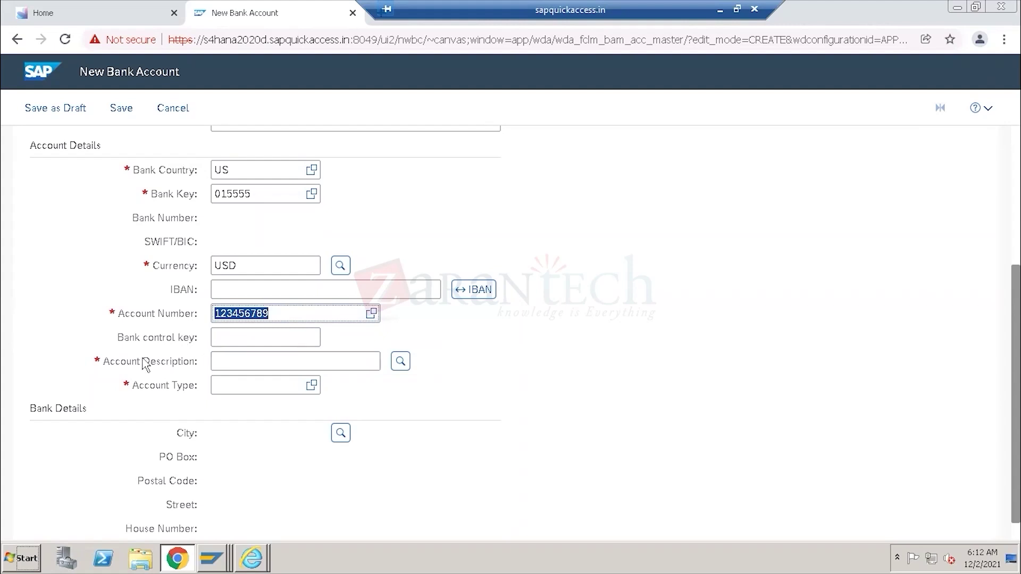
{"action": "left_click", "coordinate": [223, 361]}
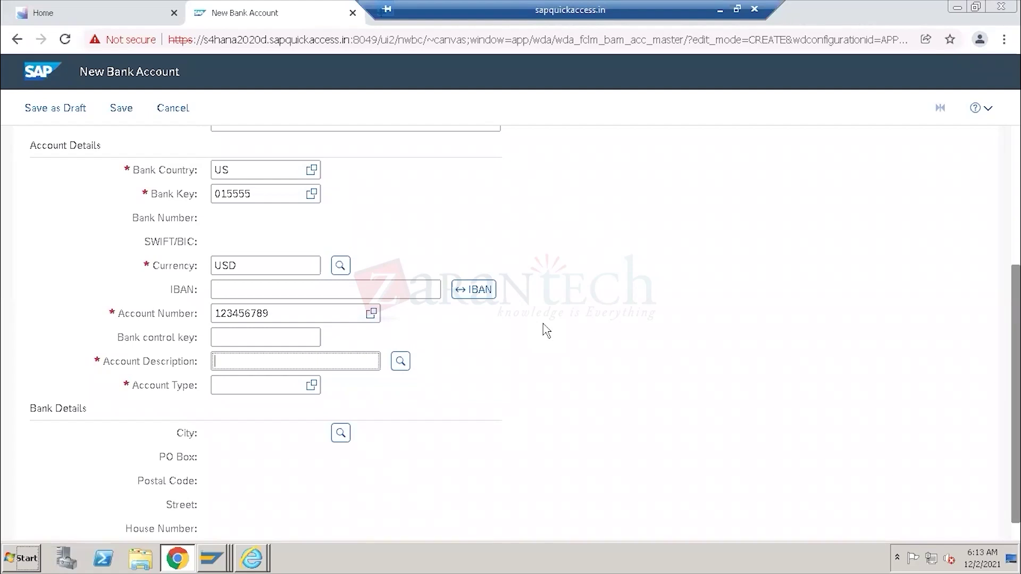
{"action": "type", "text": "Salary account"}
{"action": "left_click_drag", "start_coordinate": [295, 366], "coordinate": [210, 375]}
{"action": "left_click", "coordinate": [177, 364]}
{"action": "left_click", "coordinate": [154, 388]}
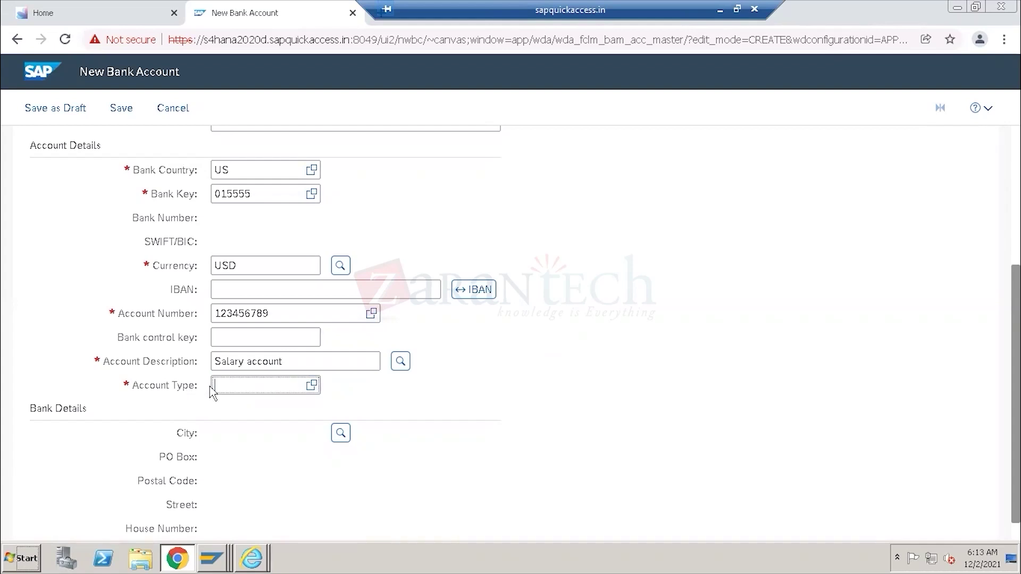
{"action": "left_click", "coordinate": [312, 385]}
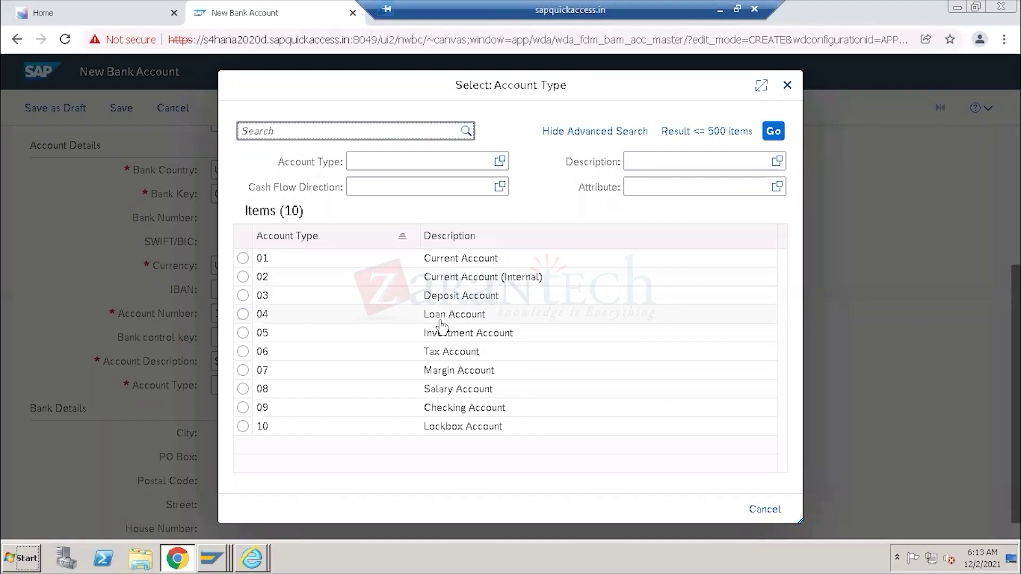
Choose account type 08 Salary Account from the value list.
{"action": "left_click", "coordinate": [436, 394]}
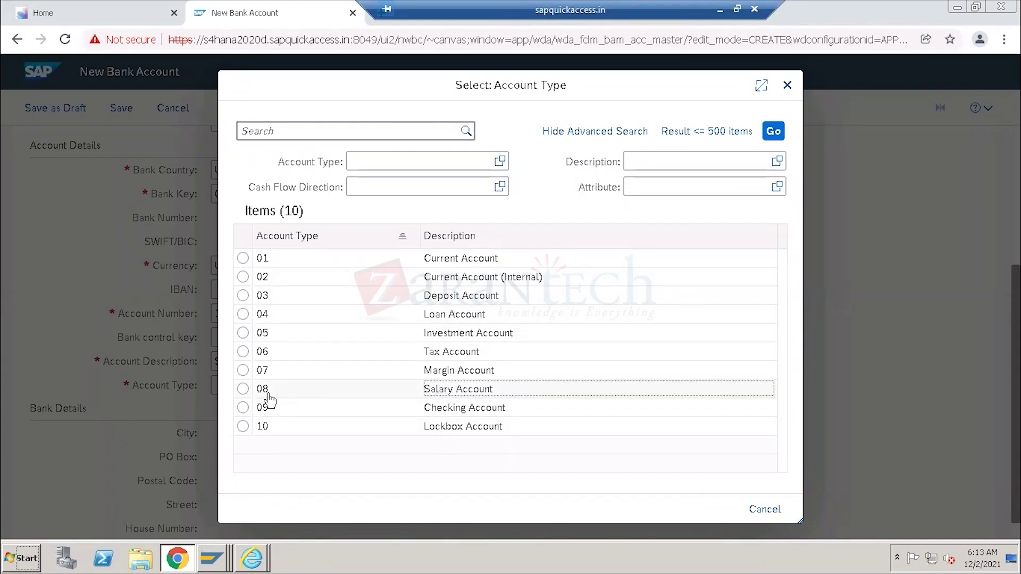
{"action": "left_click", "coordinate": [243, 394]}
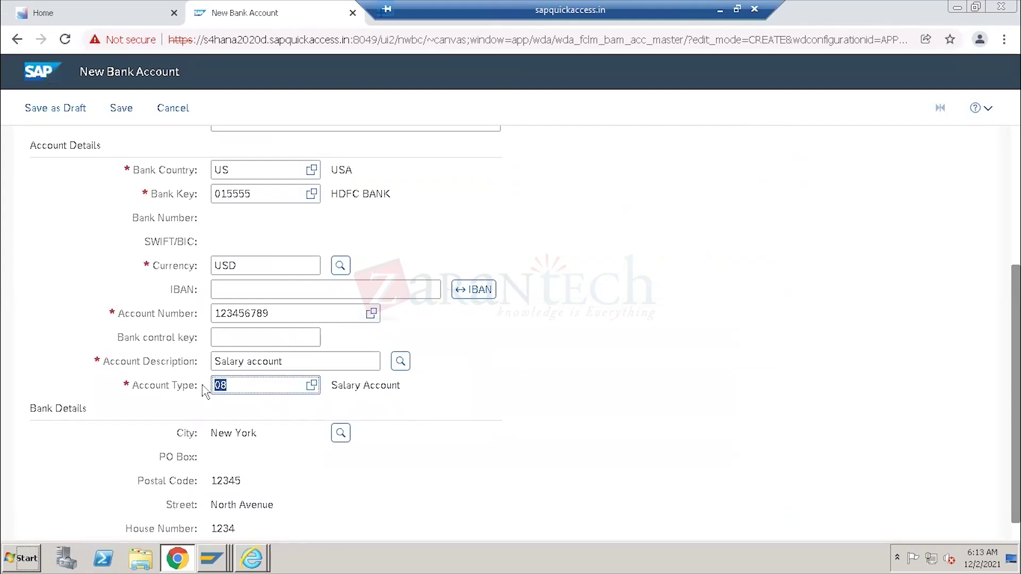
{"action": "scroll", "coordinate": [686, 351], "scroll_direction": "down", "scroll_amount": 1}
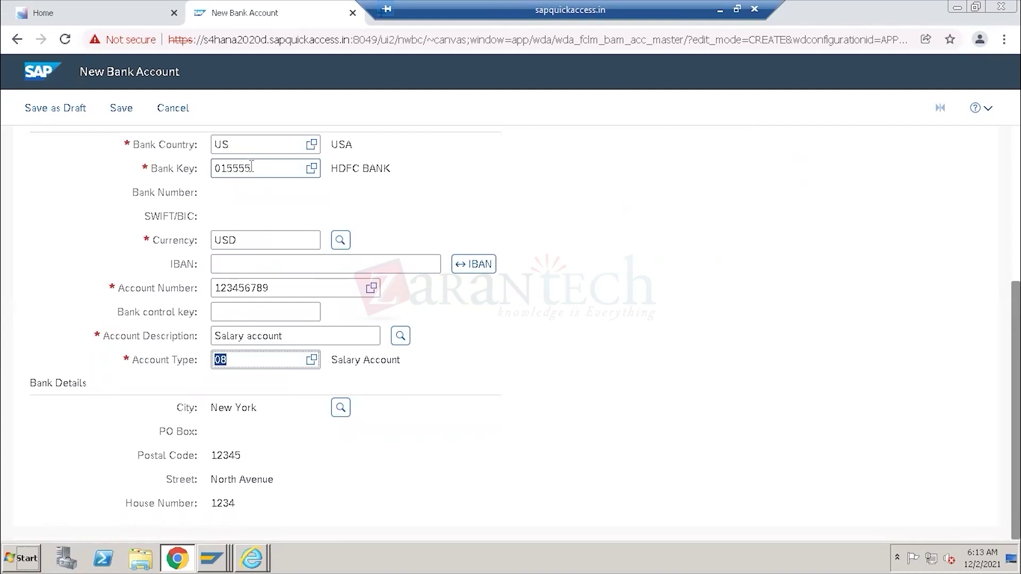
{"action": "left_click_drag", "start_coordinate": [252, 168], "coordinate": [215, 169]}
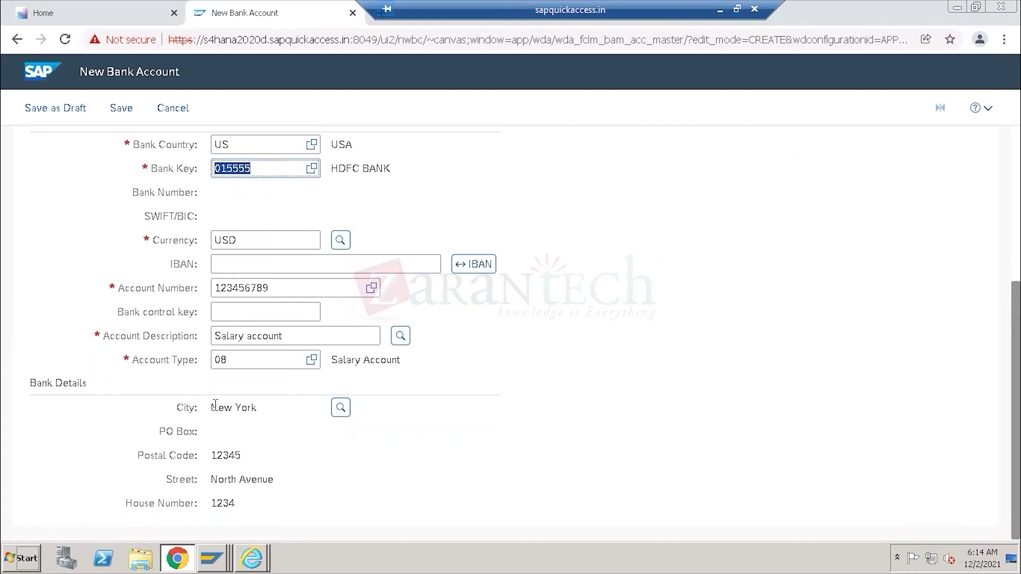
{"action": "left_click_drag", "start_coordinate": [213, 408], "coordinate": [260, 412]}
{"action": "left_click", "coordinate": [255, 458]}
{"action": "left_click_drag", "start_coordinate": [255, 458], "coordinate": [255, 507]}
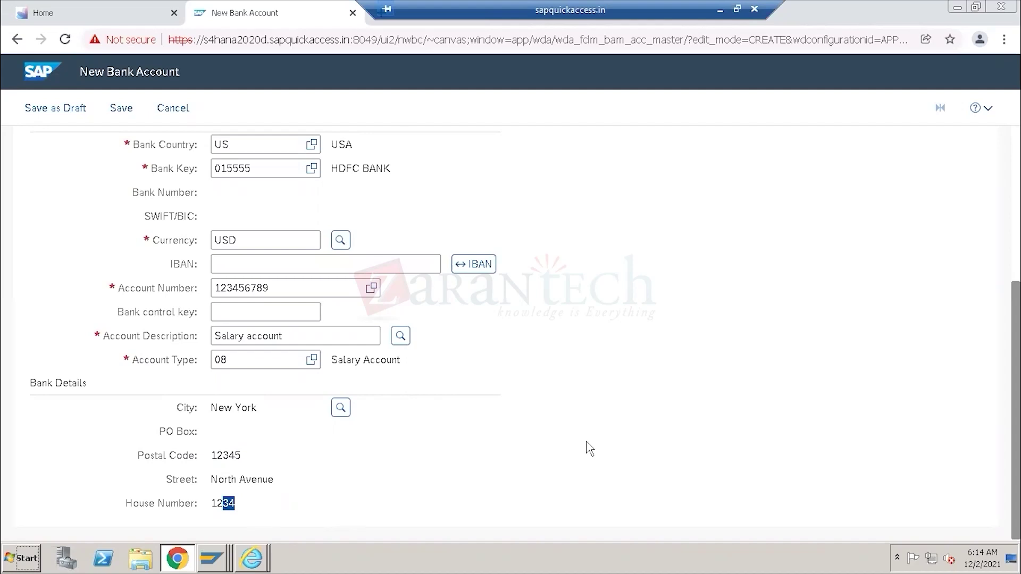
{"action": "scroll", "coordinate": [589, 448], "scroll_direction": "up", "scroll_amount": 5}
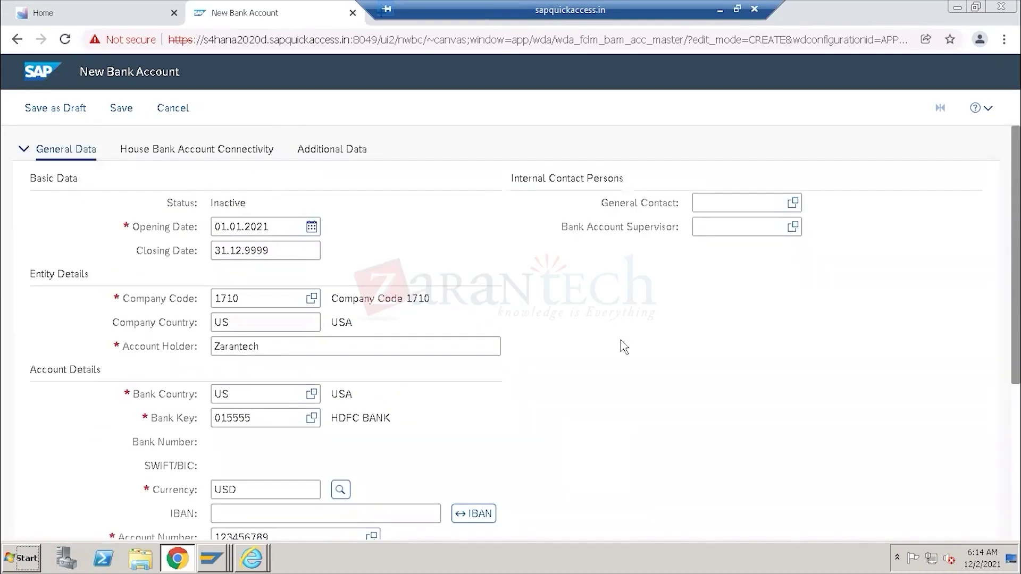
{"action": "scroll", "coordinate": [623, 347], "scroll_direction": "down", "scroll_amount": 5}
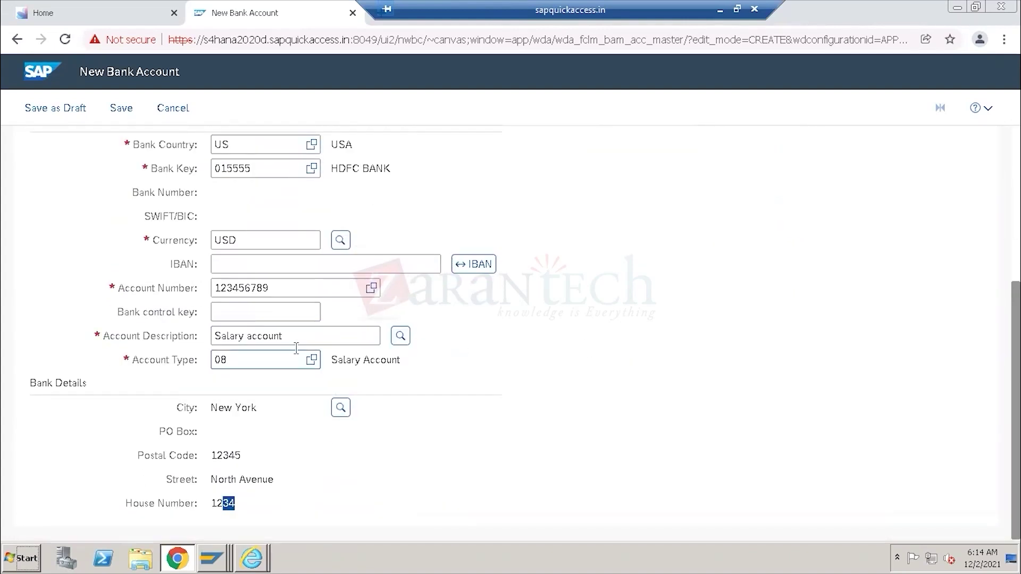
{"action": "left_click_drag", "start_coordinate": [270, 287], "coordinate": [213, 293]}
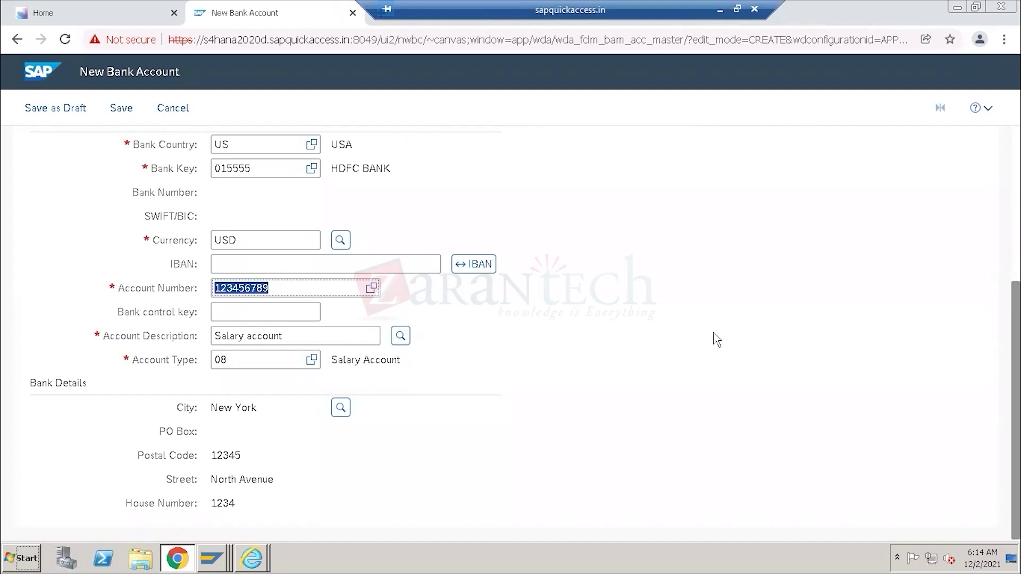
{"action": "scroll", "coordinate": [716, 339], "scroll_direction": "up", "scroll_amount": 5}
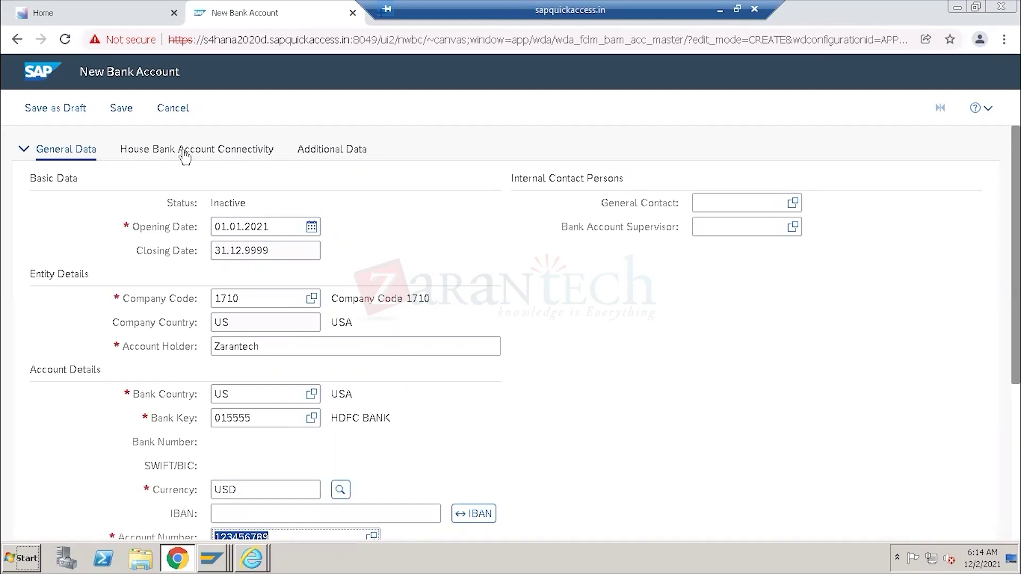
Add a new row on the House Bank Account Connectivity tab.
{"action": "left_click", "coordinate": [213, 155]}
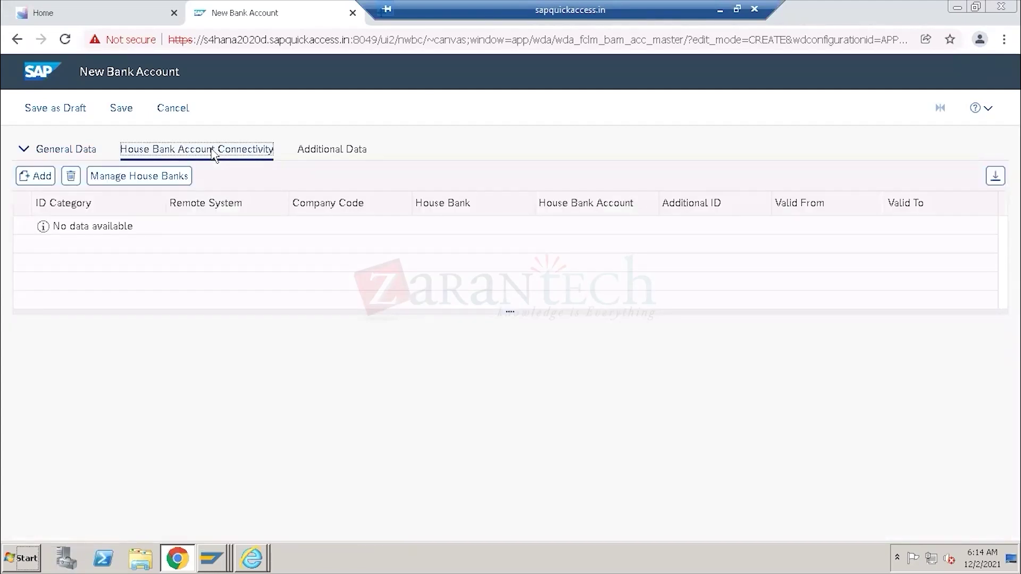
{"action": "left_click", "coordinate": [38, 179]}
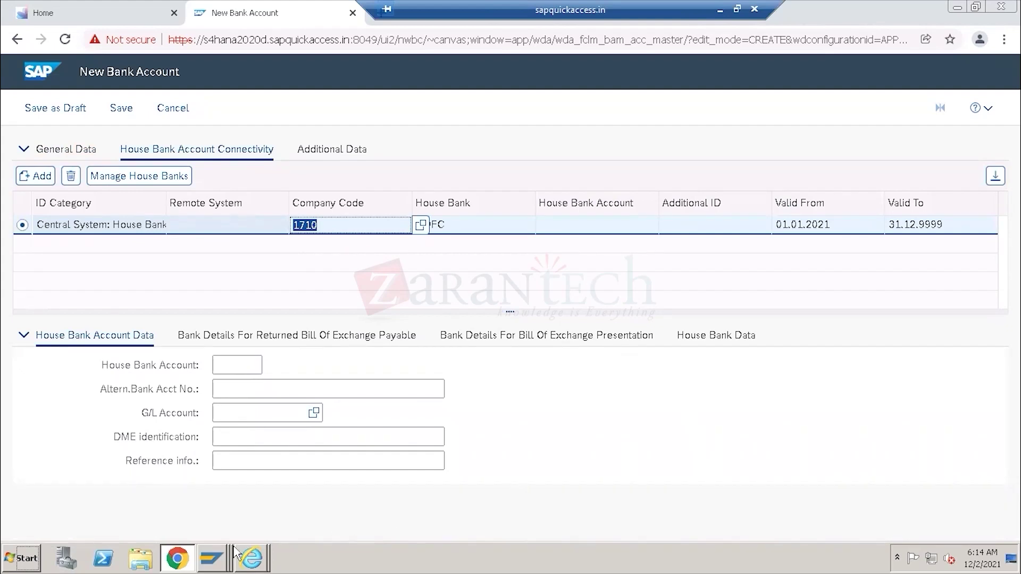
In SAP GUI, review CITI's bank accounts (CITI1, Saving account, CURRENT ACCOUNT) from the house banks overview.
{"action": "mouse_move", "coordinate": [213, 557]}
{"action": "left_click", "coordinate": [214, 511]}
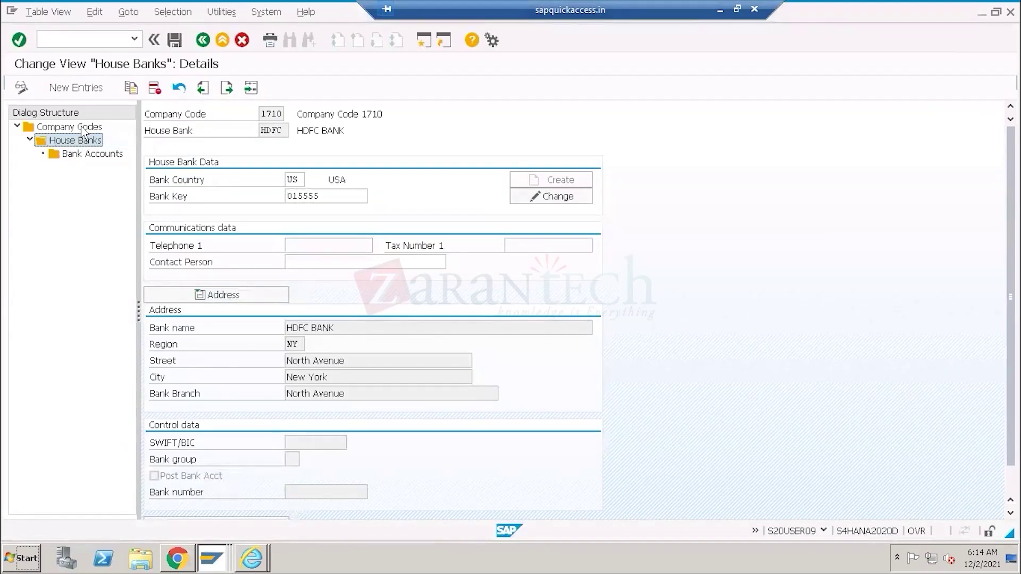
{"action": "left_click", "coordinate": [202, 40]}
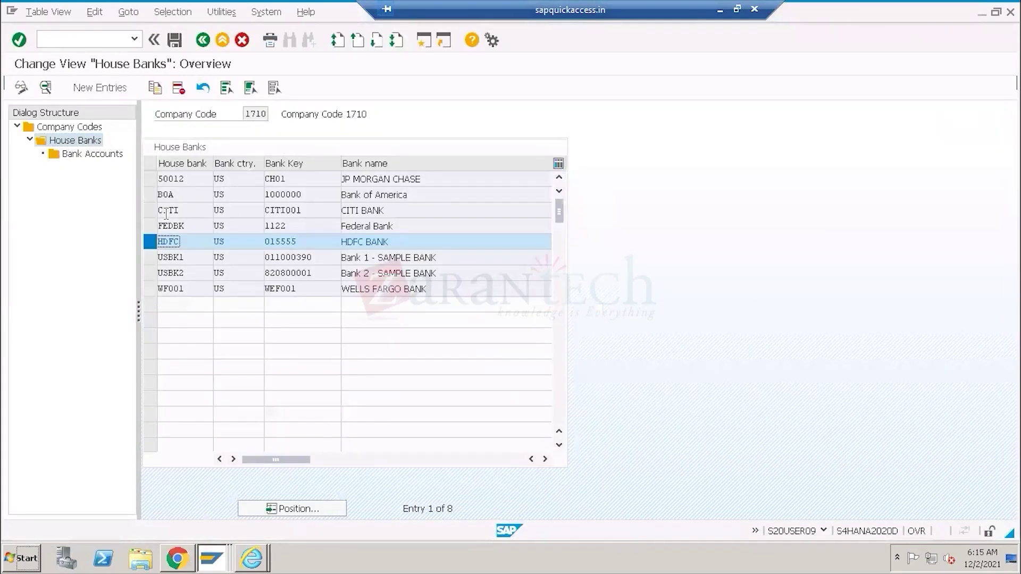
{"action": "left_click", "coordinate": [150, 242]}
{"action": "left_click", "coordinate": [149, 211]}
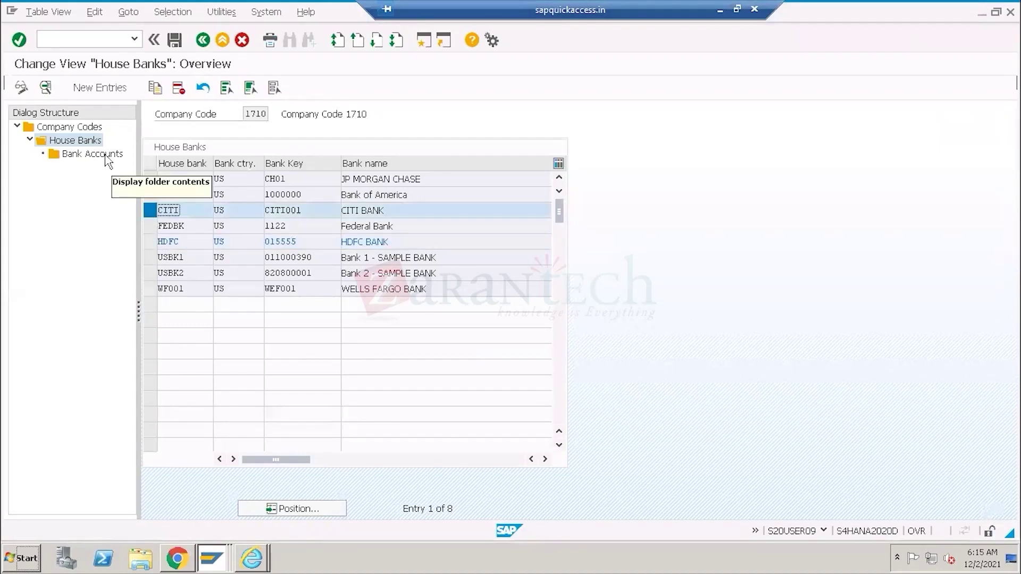
{"action": "double_click", "coordinate": [106, 155]}
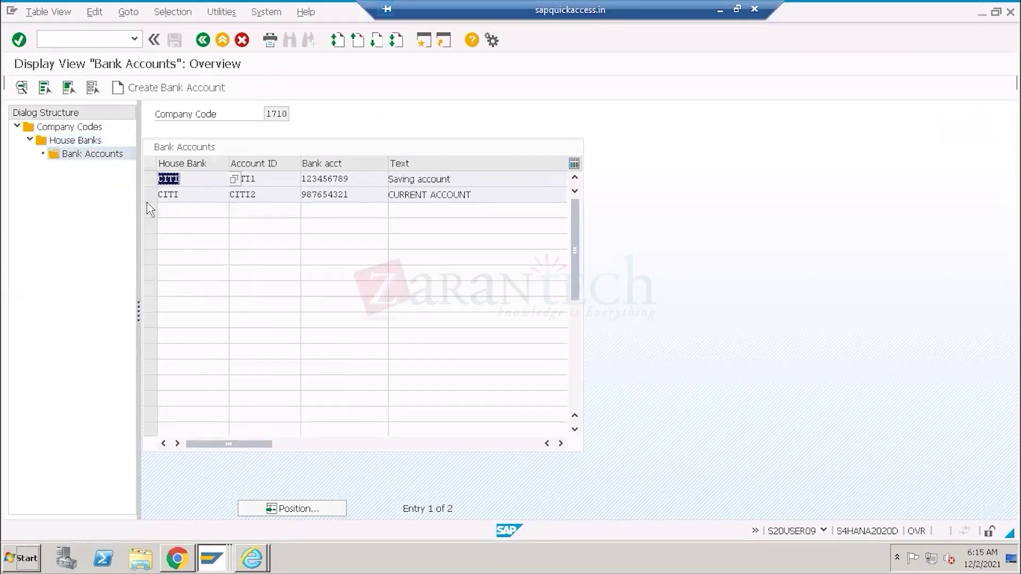
{"action": "left_click_drag", "start_coordinate": [458, 180], "coordinate": [379, 181]}
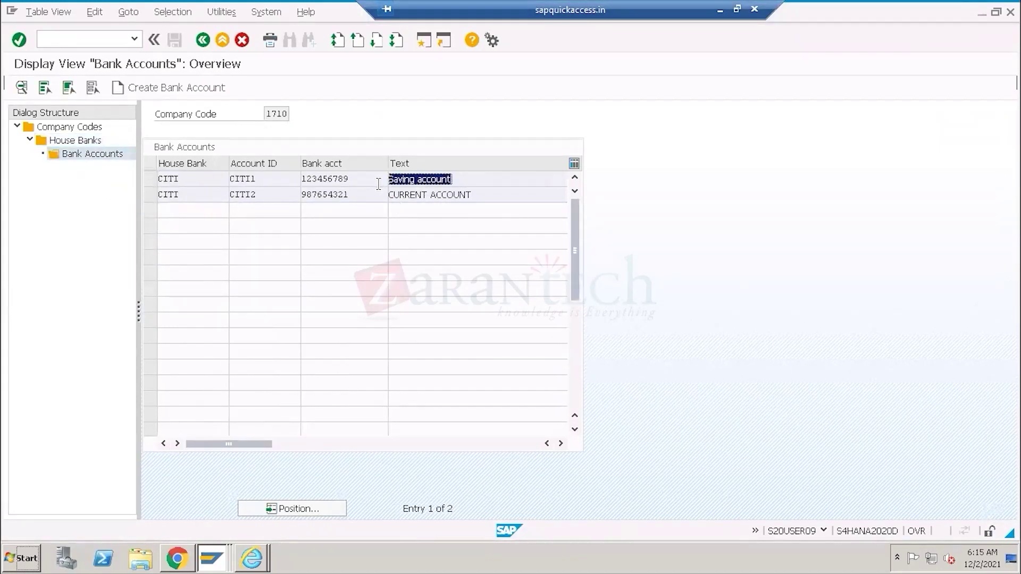
{"action": "left_click_drag", "start_coordinate": [473, 197], "coordinate": [371, 196]}
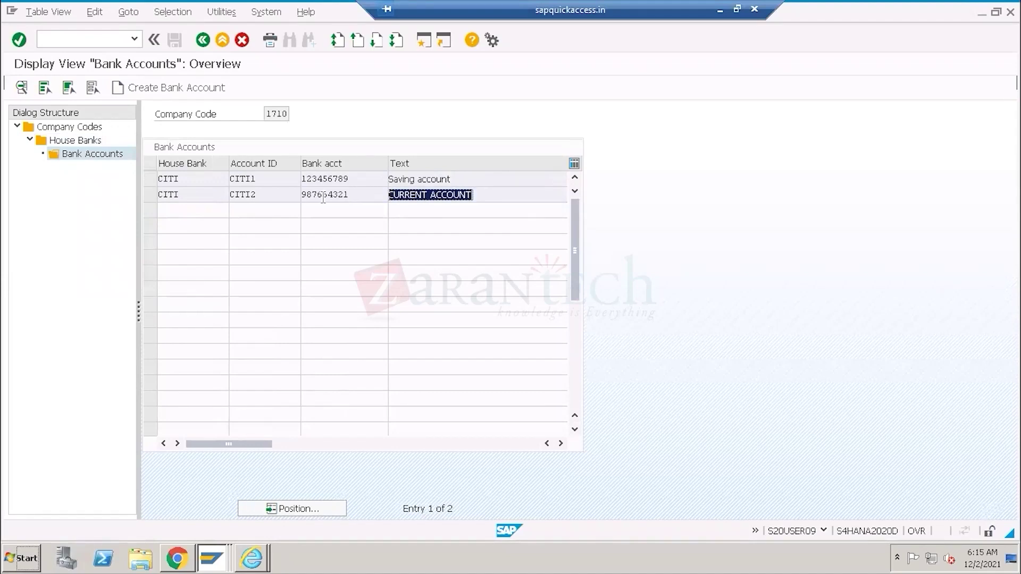
{"action": "left_click_drag", "start_coordinate": [264, 180], "coordinate": [221, 195]}
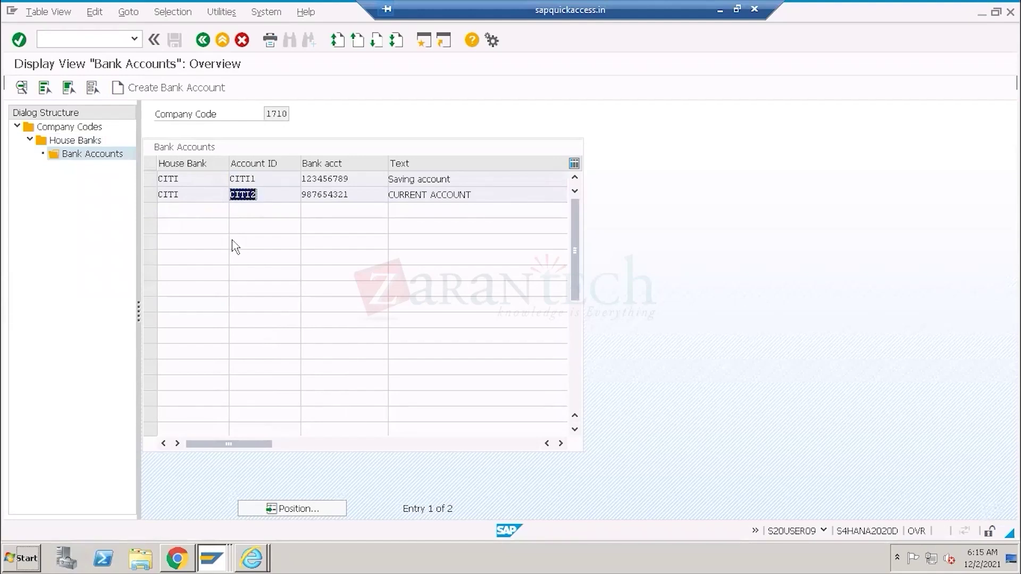
Confirm HDFC has no bank accounts, then go back to SAP Easy Access.
{"action": "double_click", "coordinate": [81, 141]}
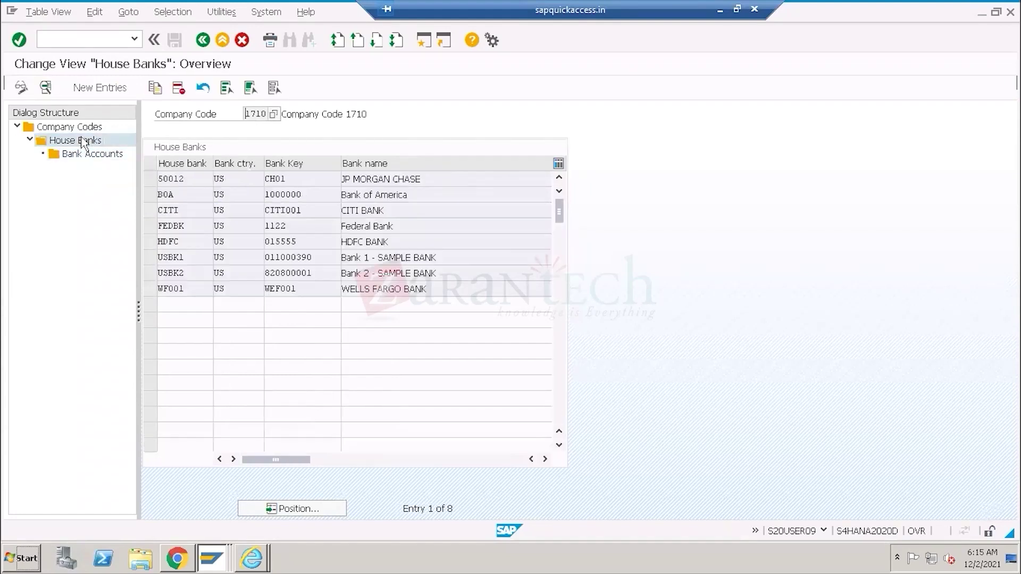
{"action": "left_click", "coordinate": [155, 242]}
{"action": "double_click", "coordinate": [105, 156]}
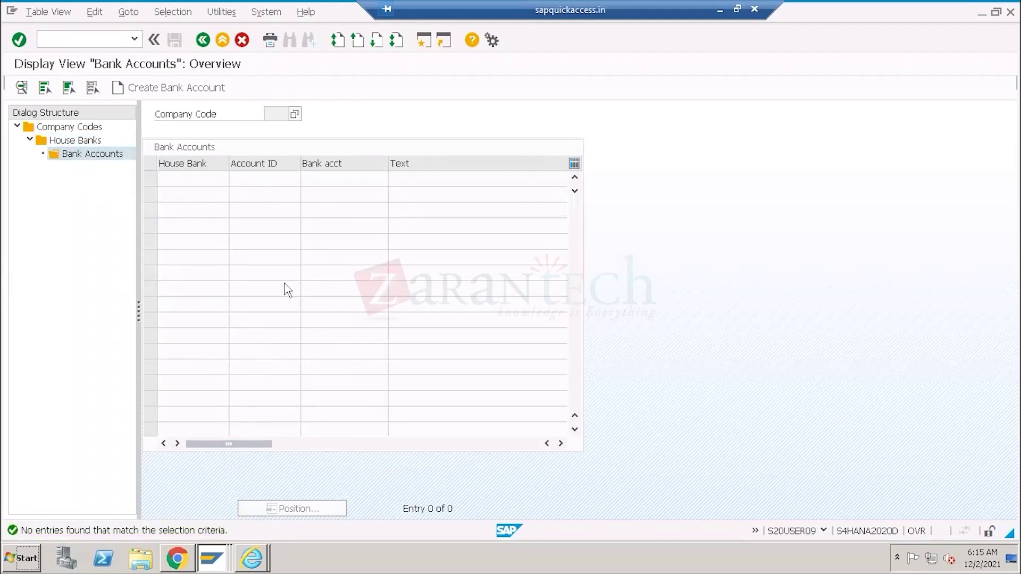
{"action": "left_click", "coordinate": [202, 40]}
{"action": "left_click", "coordinate": [202, 40]}
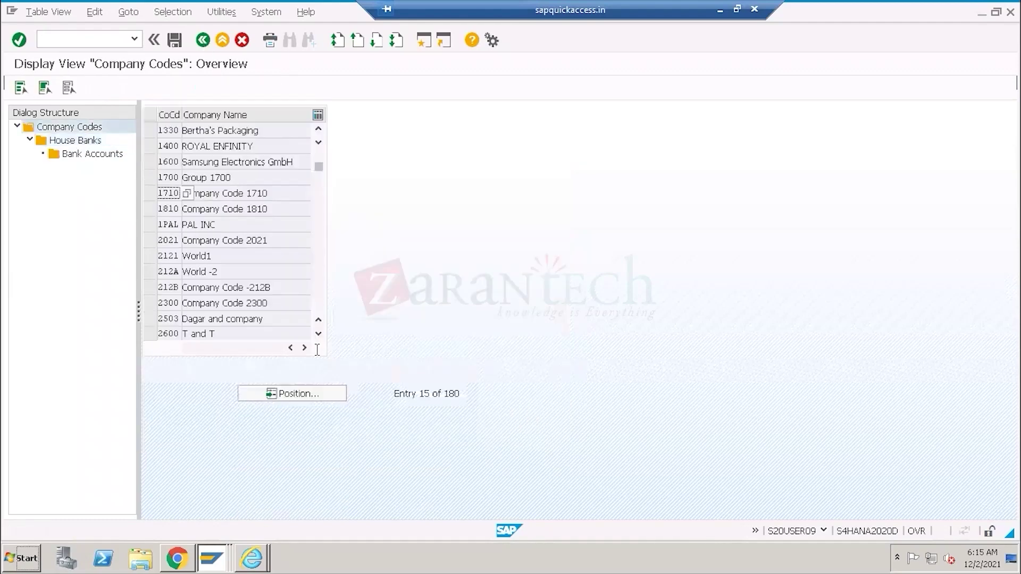
{"action": "left_click", "coordinate": [205, 43]}
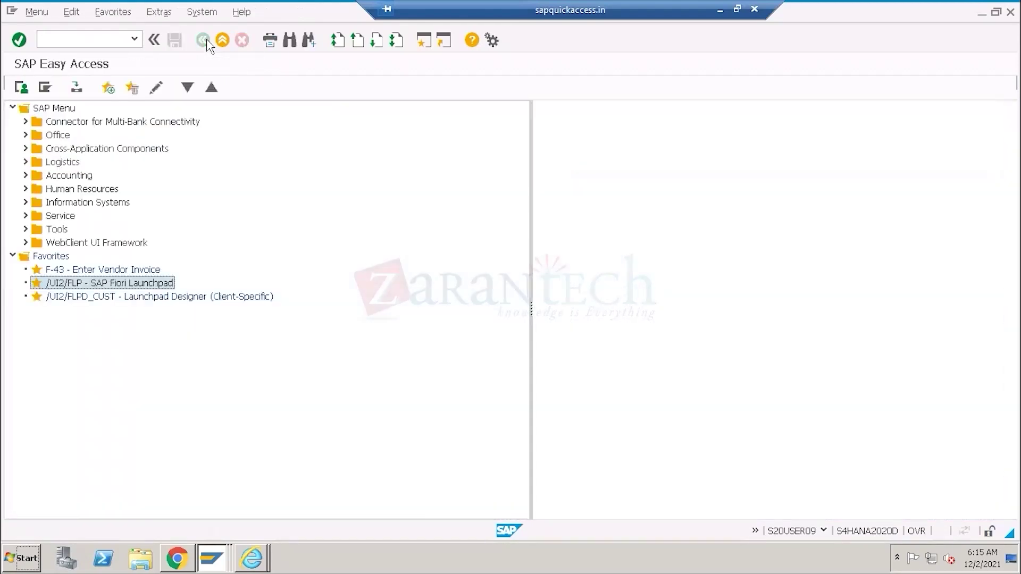
Enter house bank account HDFC01, move to the G/L Account field, then switch to SAP Easy Access.
{"action": "left_click", "coordinate": [177, 558]}
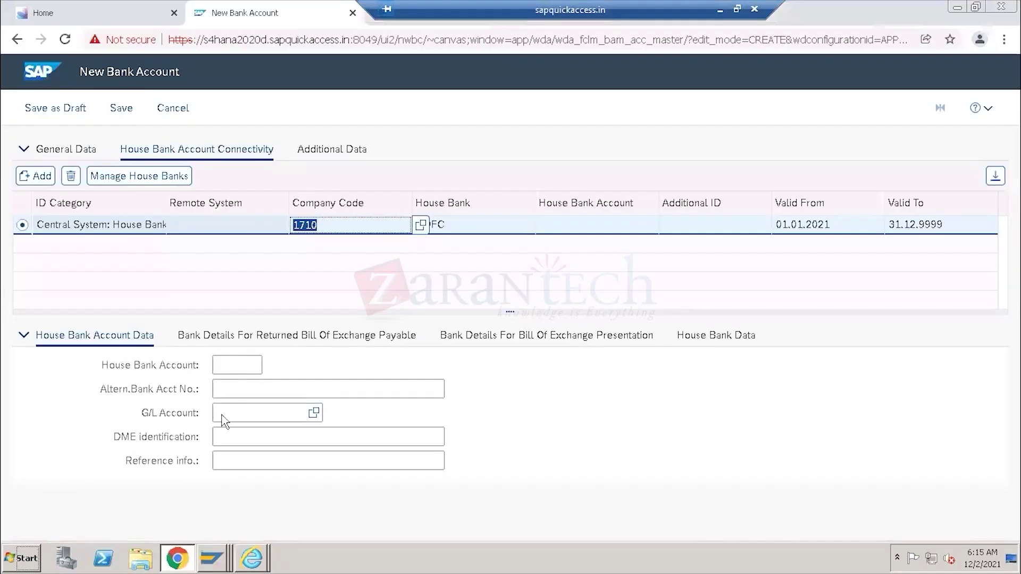
{"action": "left_click", "coordinate": [240, 366]}
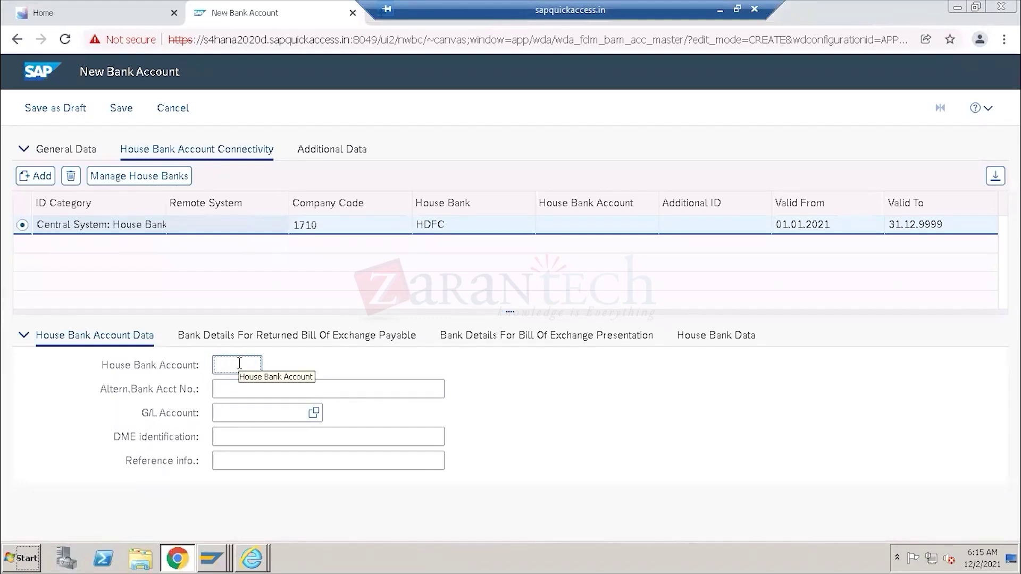
{"action": "type", "text": "H"}
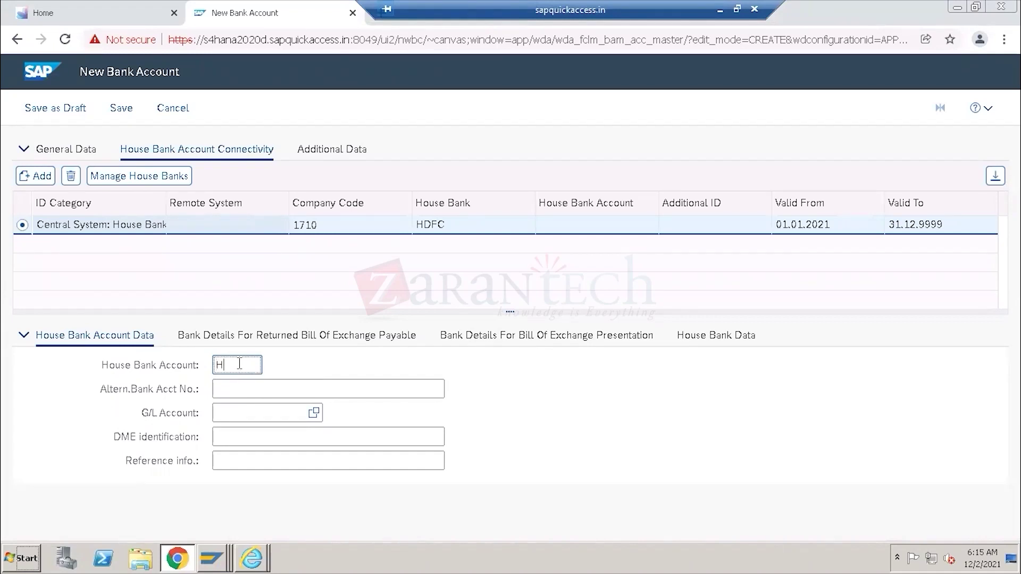
{"action": "type", "text": "DFC0"}
{"action": "type", "text": "1"}
{"action": "left_click", "coordinate": [248, 412]}
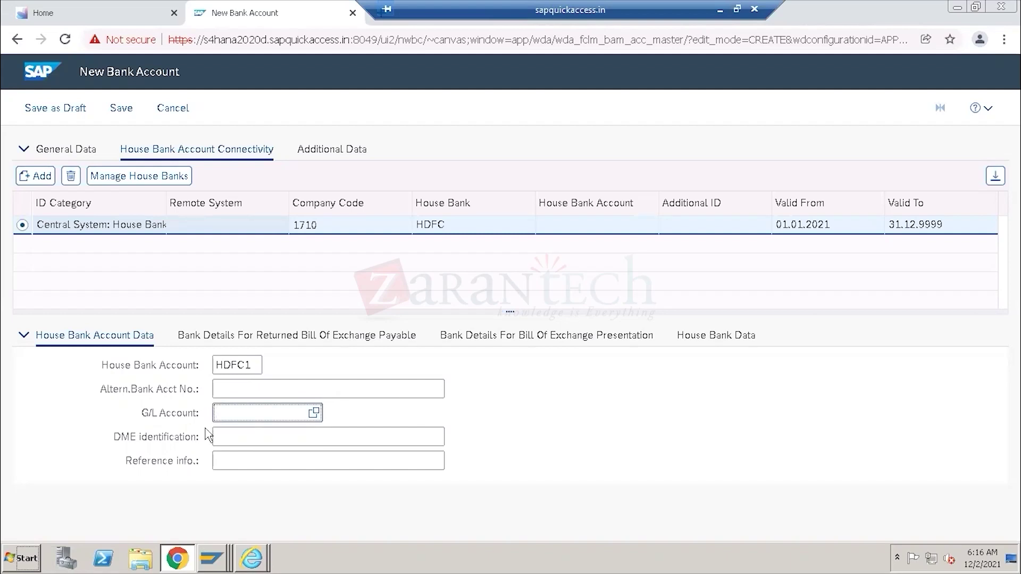
{"action": "mouse_move", "coordinate": [223, 556]}
{"action": "left_click", "coordinate": [213, 511]}
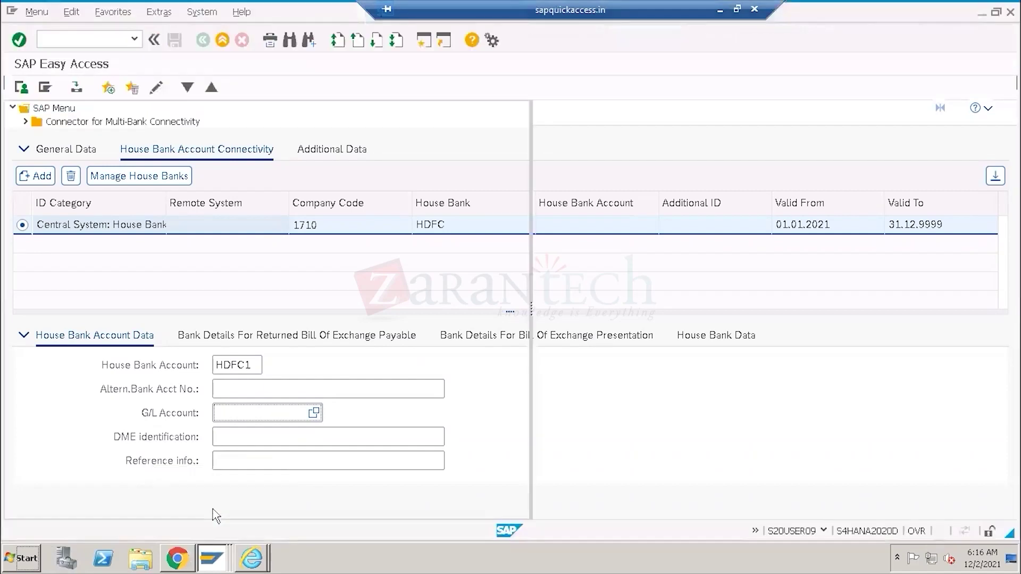
In FS00, search G/L accounts and pick 11001000, Bank 1 - Bank (Main) Account.
{"action": "type", "text": "F"}
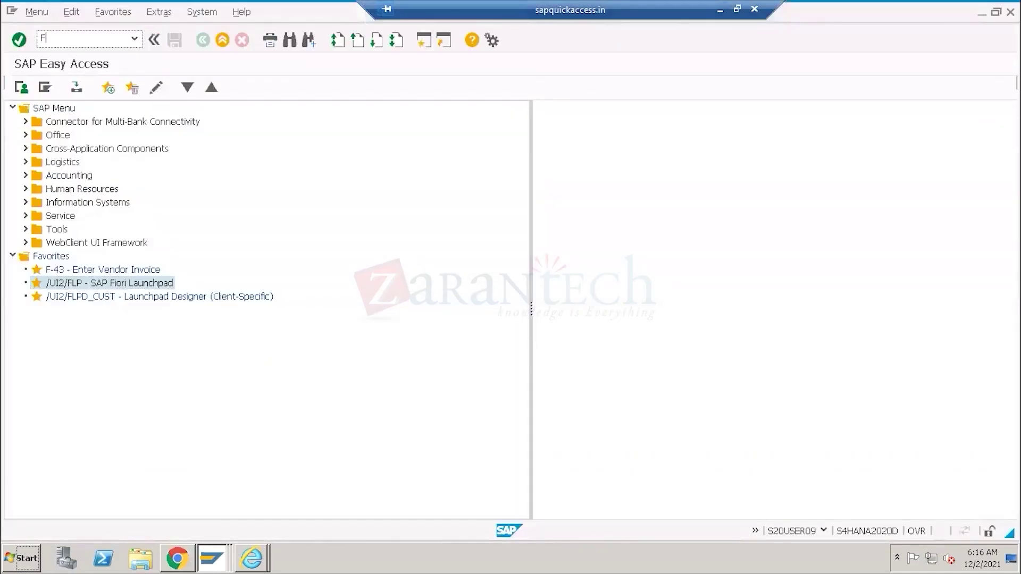
{"action": "type", "text": "S00"}
{"action": "key", "text": "Return"}
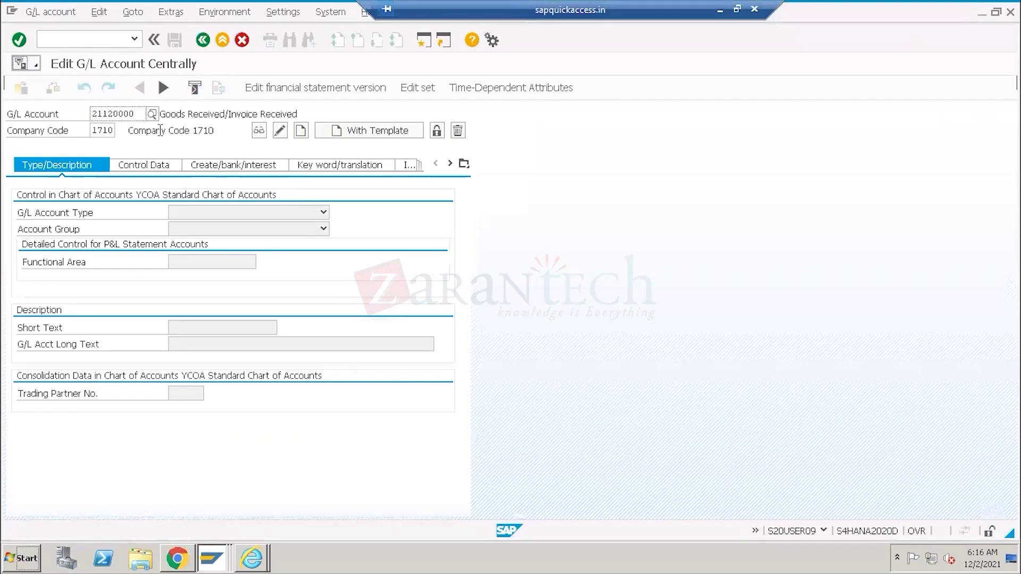
{"action": "left_click", "coordinate": [152, 114]}
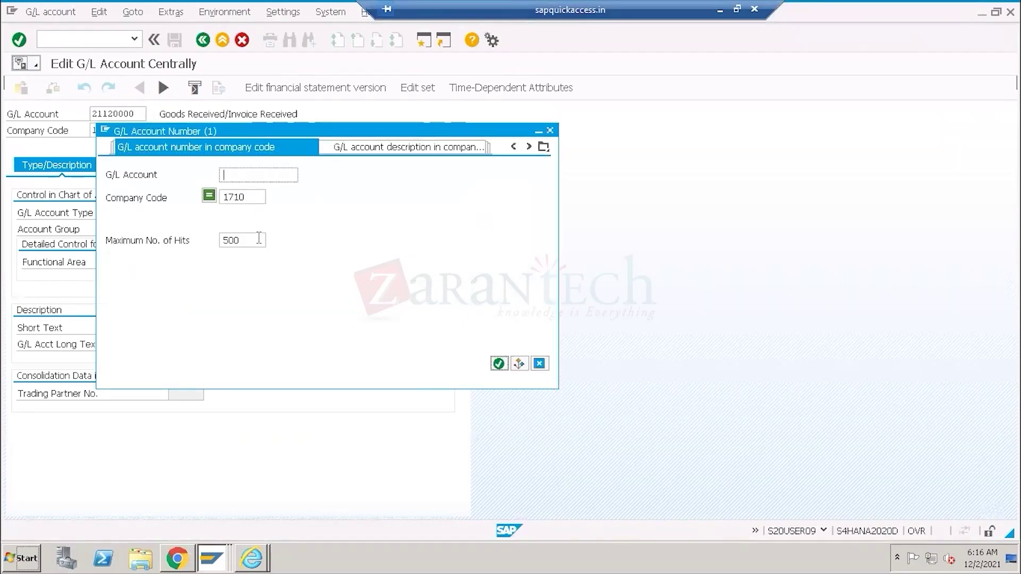
{"action": "key", "text": "BackSpace"}
{"action": "key", "text": "BackSpace"}
{"action": "key", "text": "BackSpace"}
{"action": "key", "text": "Return"}
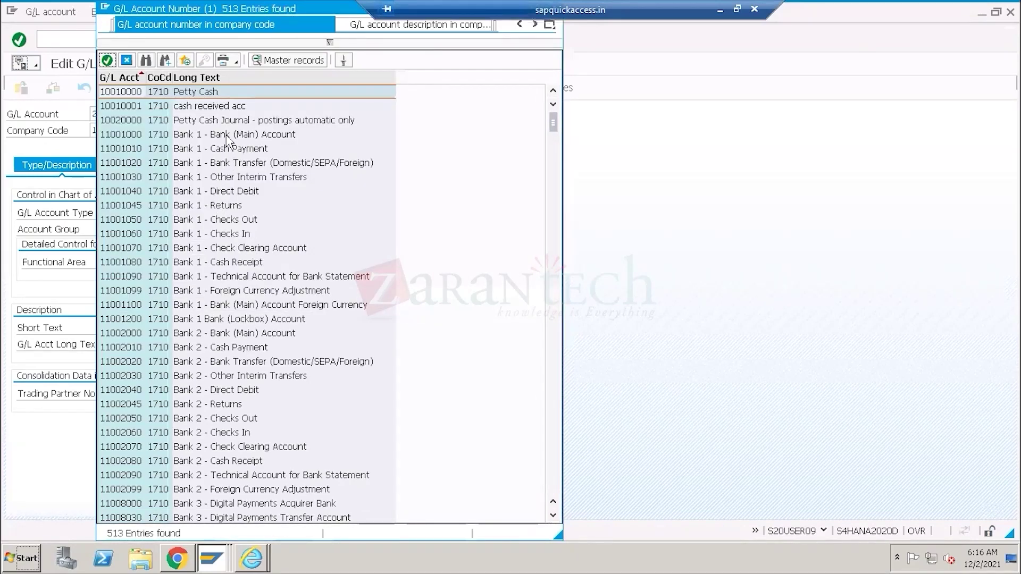
{"action": "double_click", "coordinate": [227, 136]}
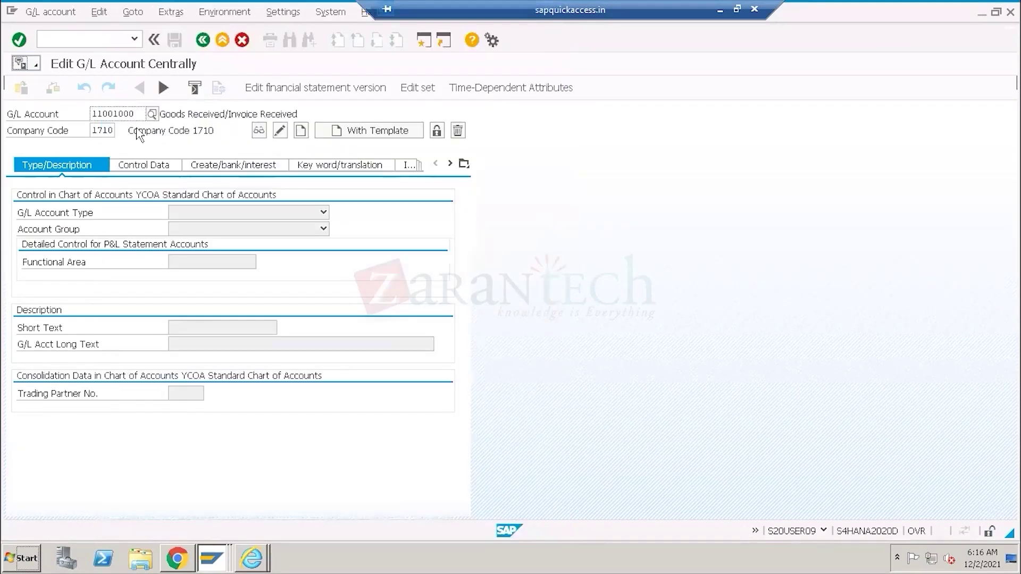
{"action": "double_click", "coordinate": [121, 114]}
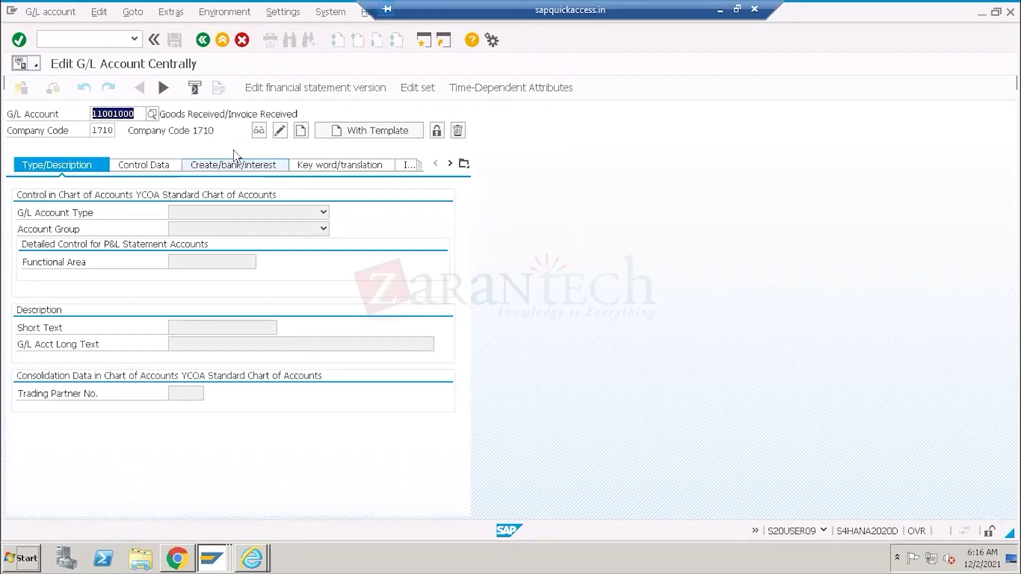
Display account 11001000, switch to change mode and expand the G/L Account Type list.
{"action": "left_click", "coordinate": [259, 130]}
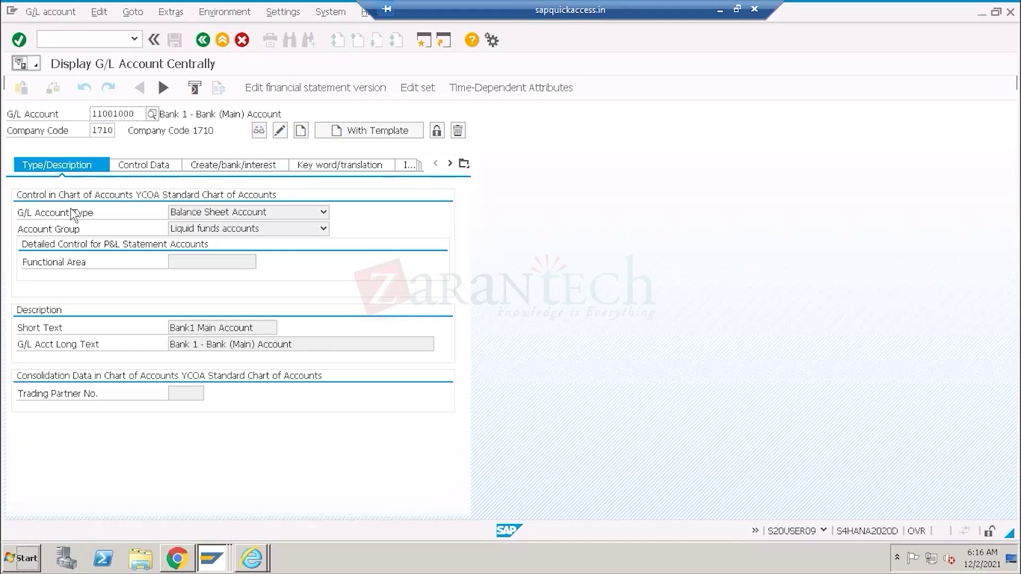
{"action": "left_click", "coordinate": [280, 131]}
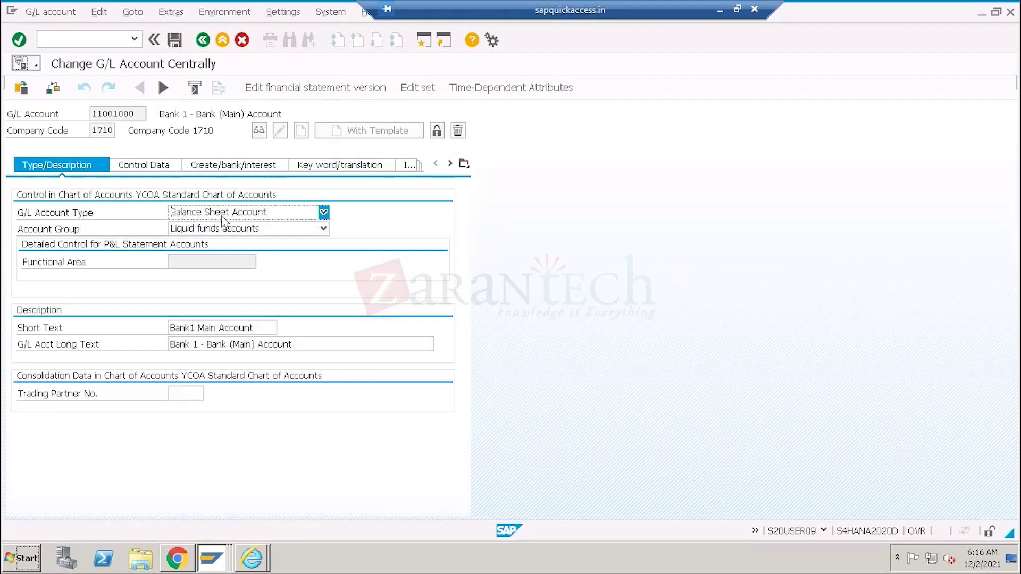
{"action": "left_click", "coordinate": [323, 212]}
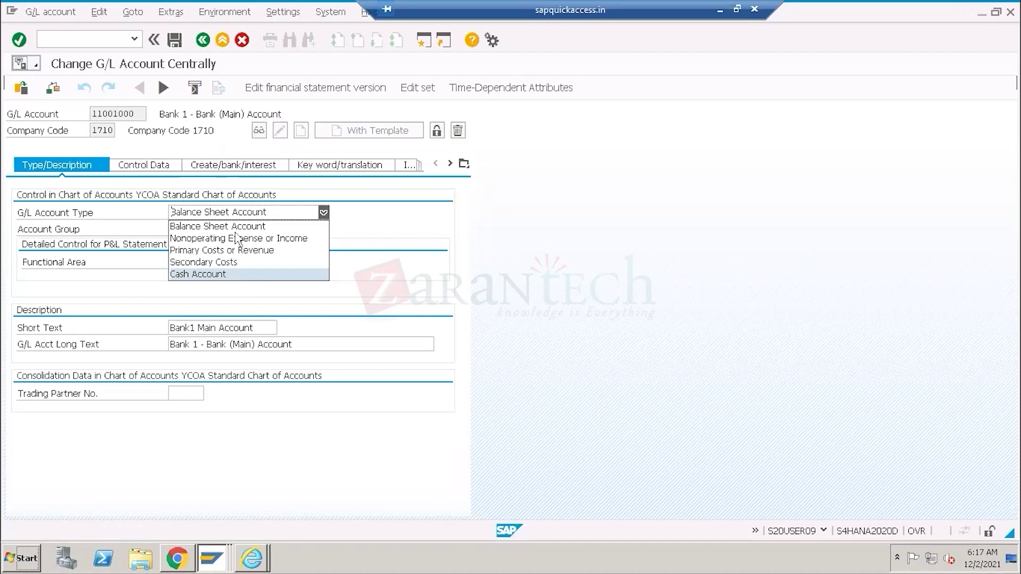
{"action": "left_click", "coordinate": [221, 274]}
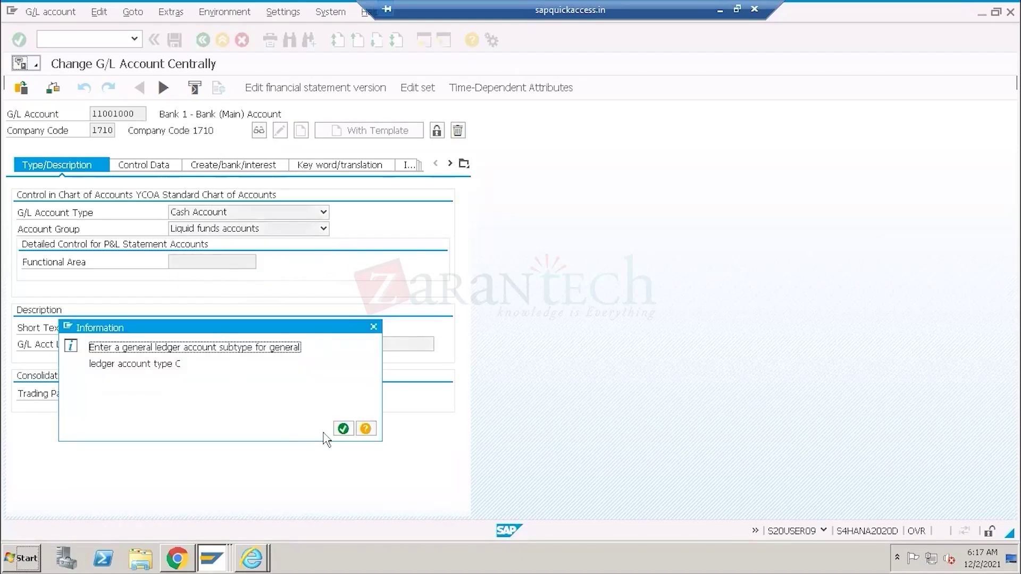
{"action": "left_click", "coordinate": [343, 429]}
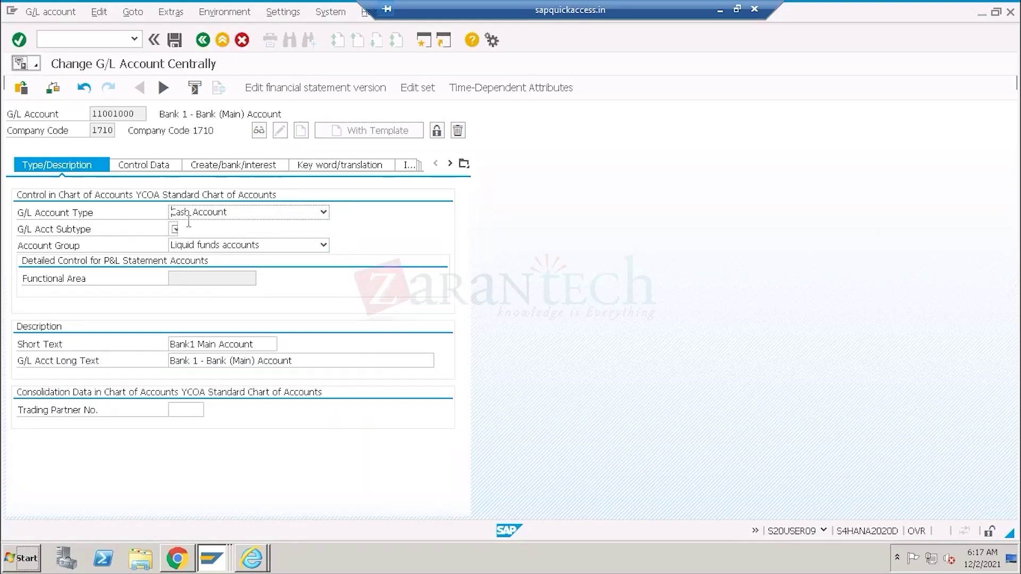
{"action": "left_click", "coordinate": [173, 229]}
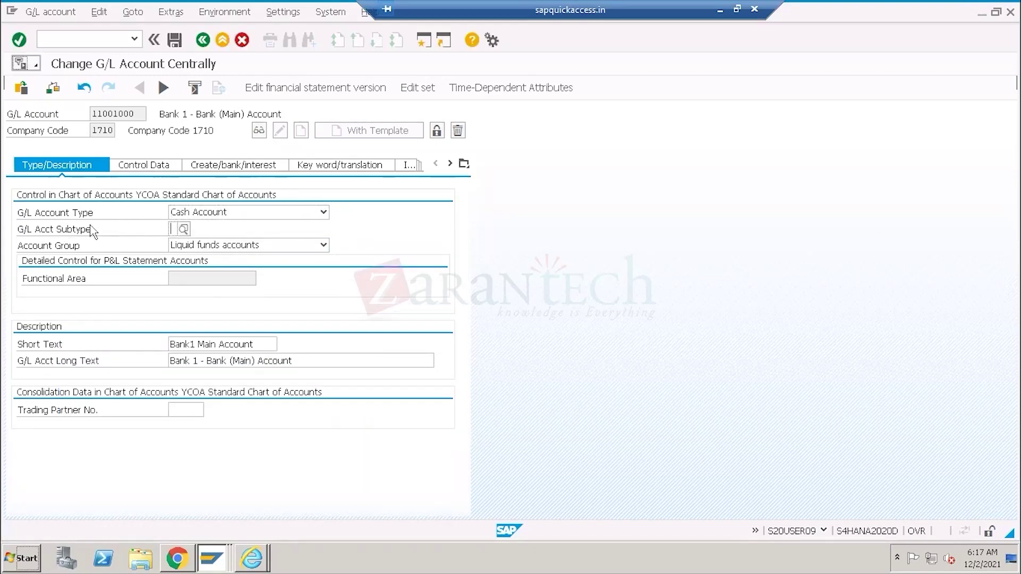
{"action": "left_click", "coordinate": [183, 230]}
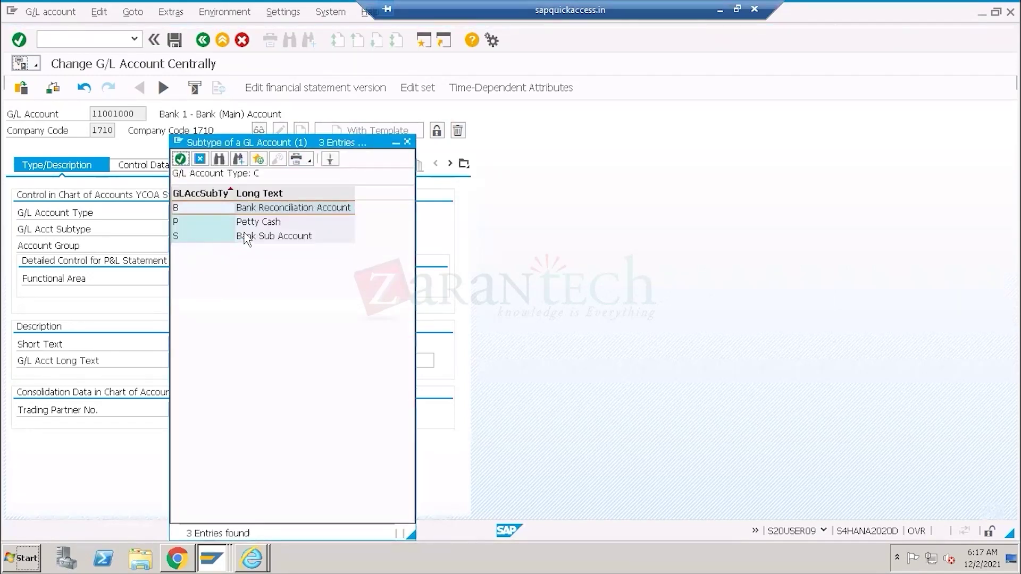
{"action": "left_click", "coordinate": [257, 209]}
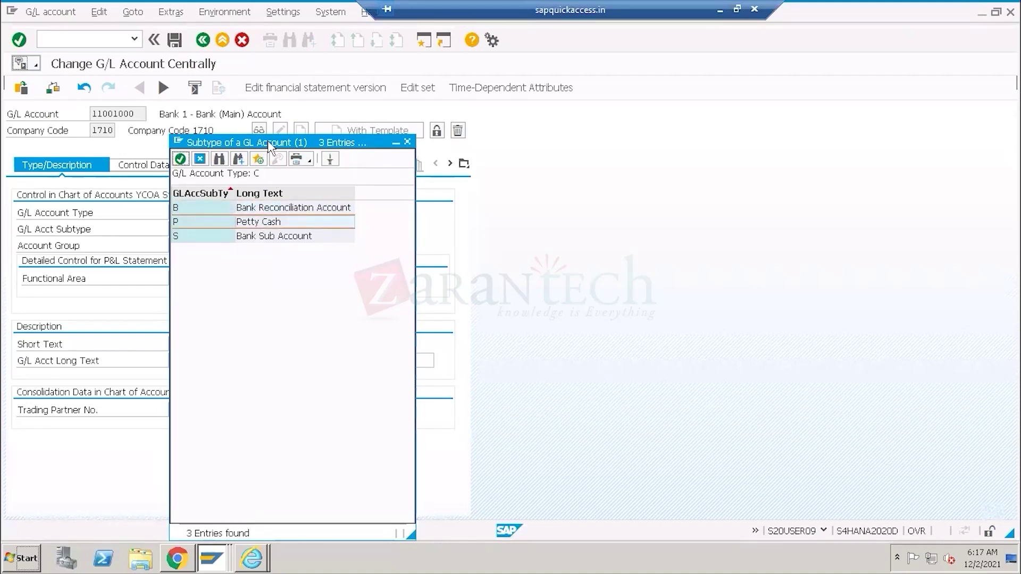
{"action": "left_click_drag", "start_coordinate": [274, 143], "coordinate": [635, 140]}
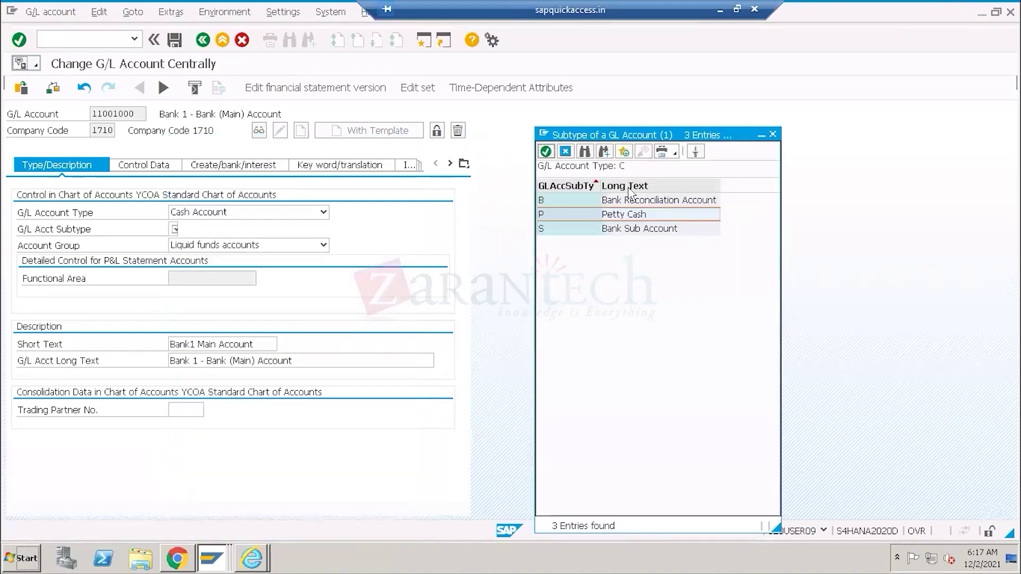
{"action": "left_click", "coordinate": [620, 229]}
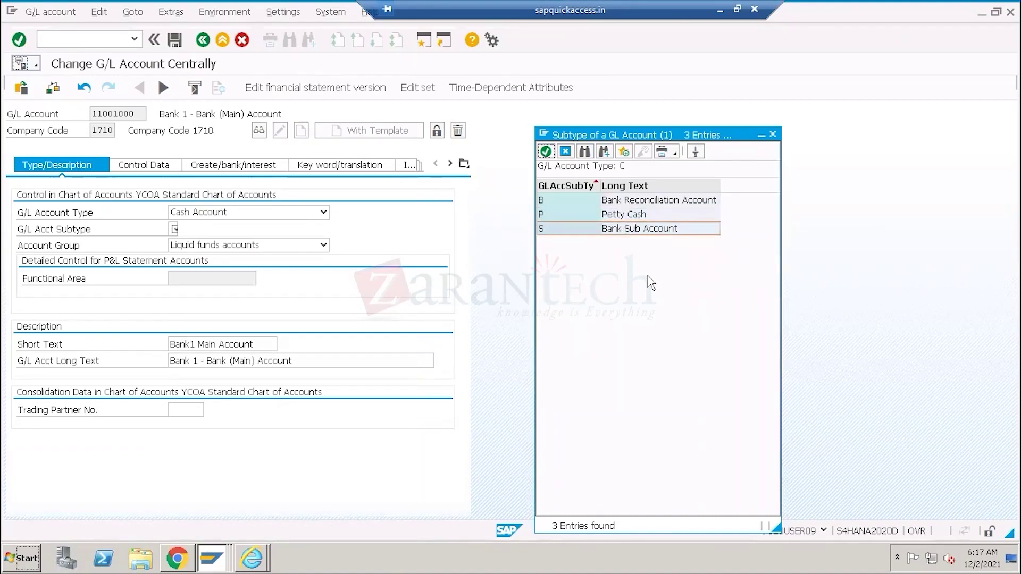
{"action": "left_click", "coordinate": [566, 153]}
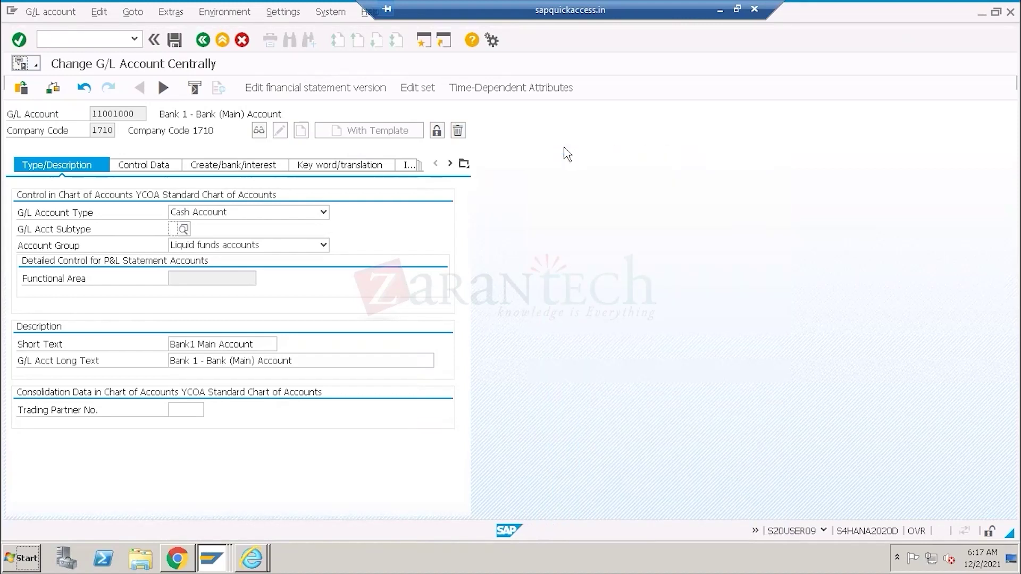
{"action": "left_click", "coordinate": [324, 212]}
{"action": "left_click", "coordinate": [263, 227]}
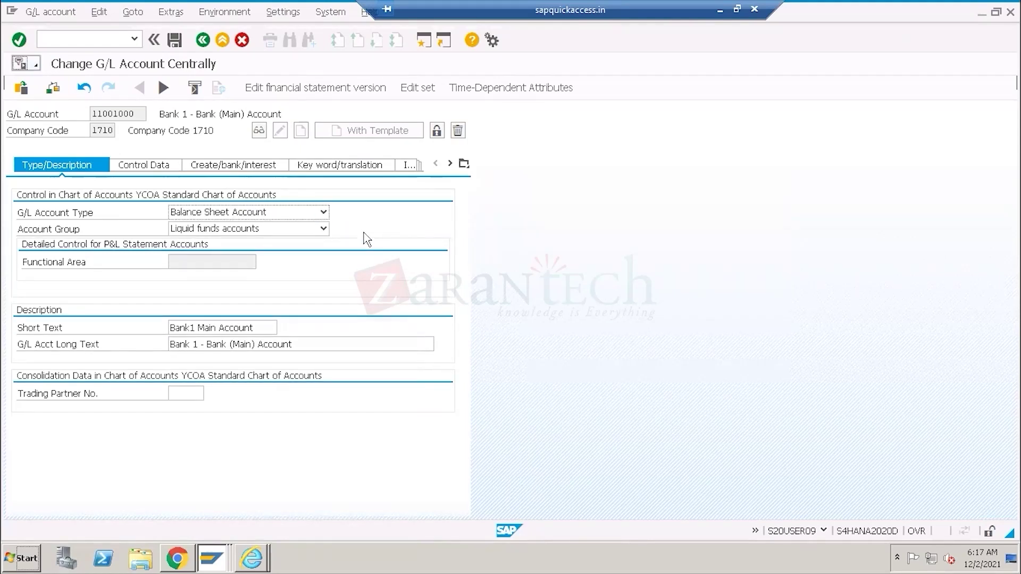
{"action": "left_click", "coordinate": [324, 213]}
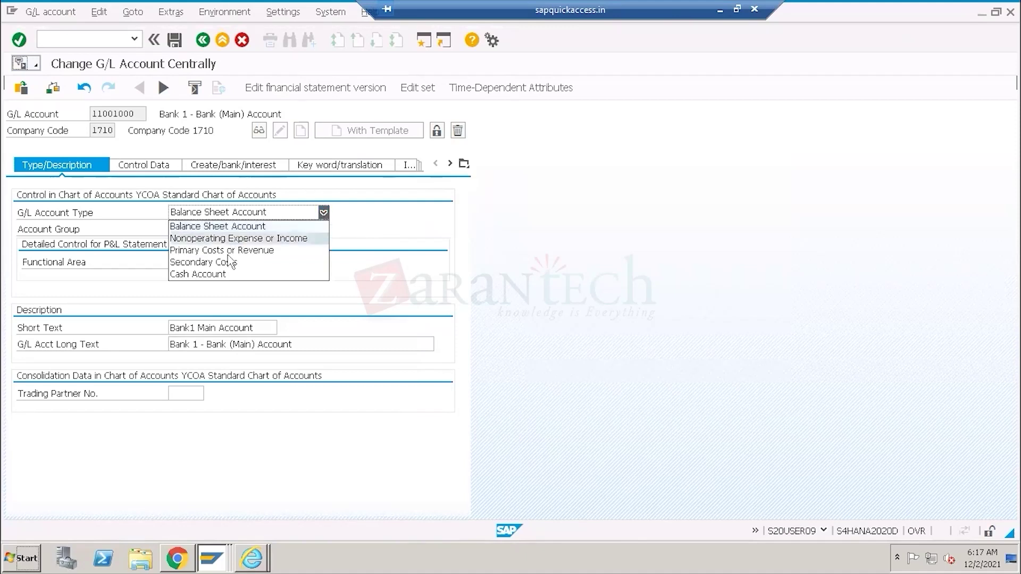
{"action": "left_click", "coordinate": [739, 80]}
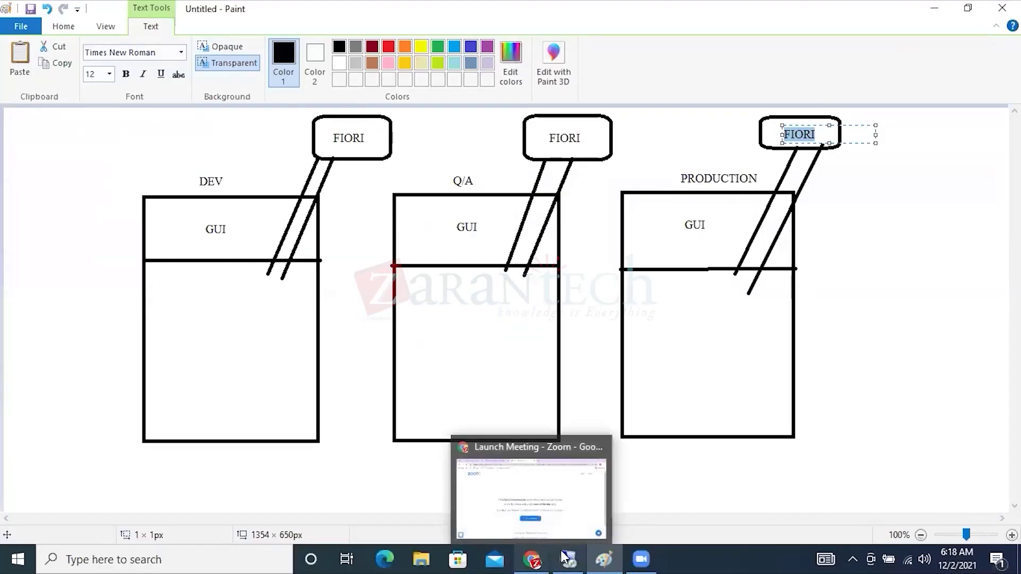
Focus the G/L Account field on the New Bank Account page, then return to the G/L account change screen.
{"action": "left_click", "coordinate": [568, 558]}
{"action": "left_click", "coordinate": [178, 559]}
{"action": "left_click", "coordinate": [238, 410]}
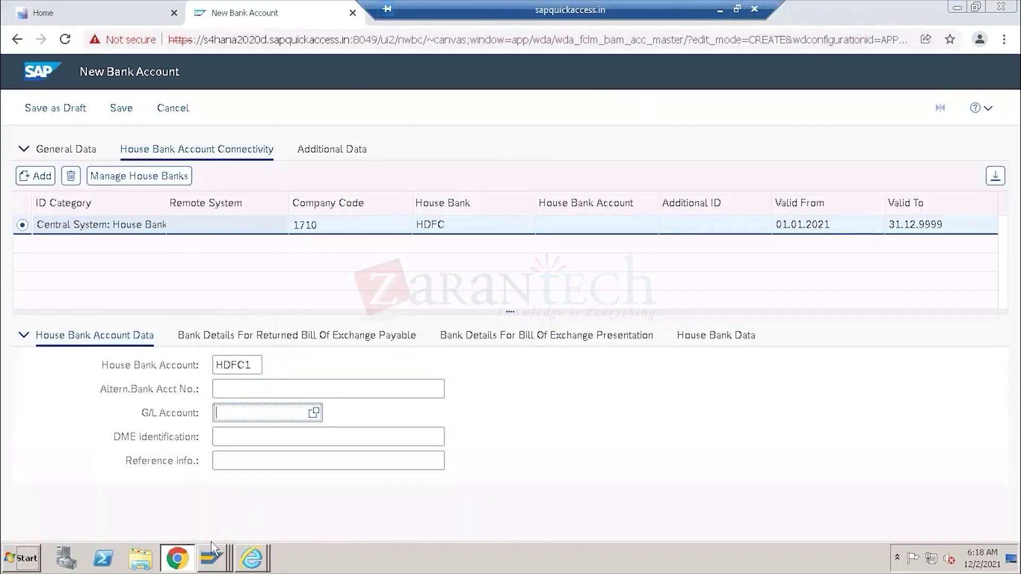
{"action": "mouse_move", "coordinate": [212, 558]}
{"action": "left_click", "coordinate": [206, 508]}
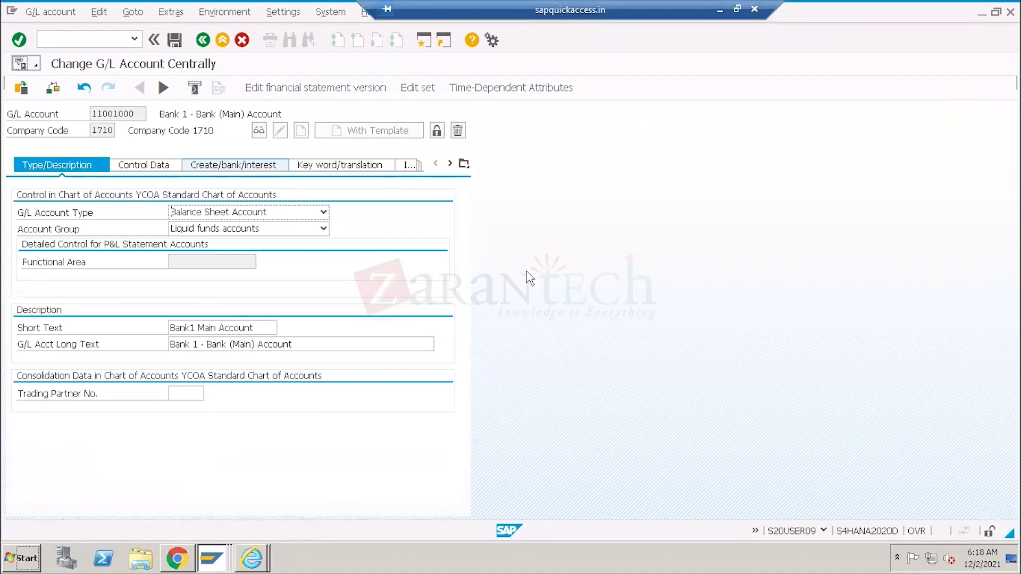
In Paint, add the note 'CITI- MAIN REC' to the right of the PRODUCTION box.
{"action": "left_click", "coordinate": [719, 12]}
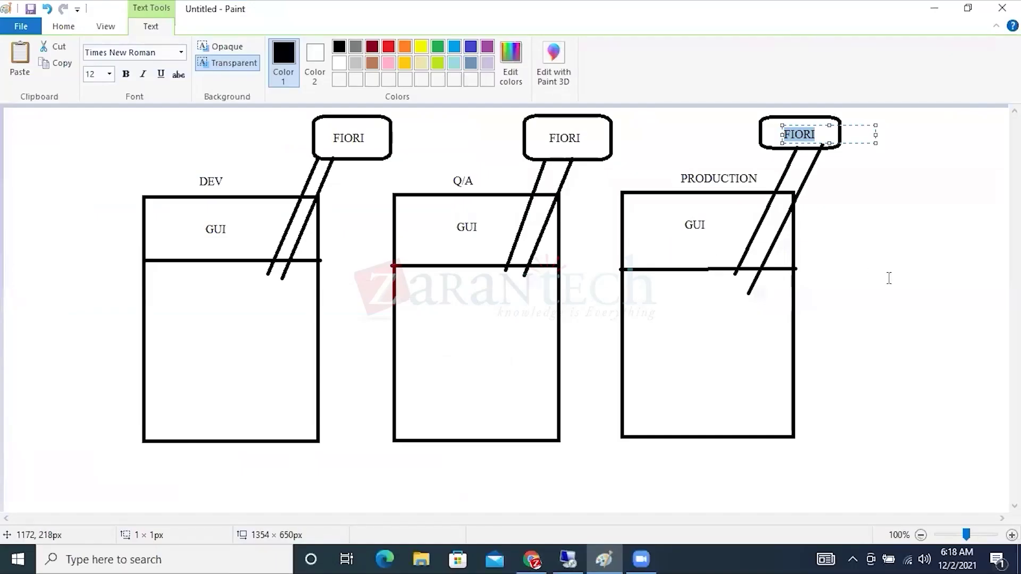
{"action": "left_click", "coordinate": [833, 226]}
{"action": "left_click", "coordinate": [831, 220]}
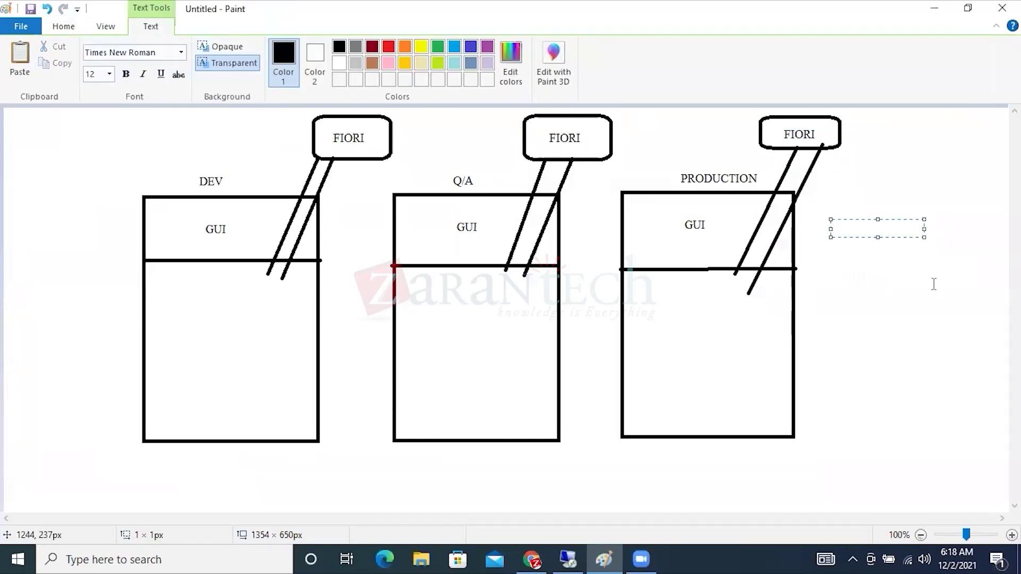
{"action": "type", "text": "CITI-  MAIN REC"}
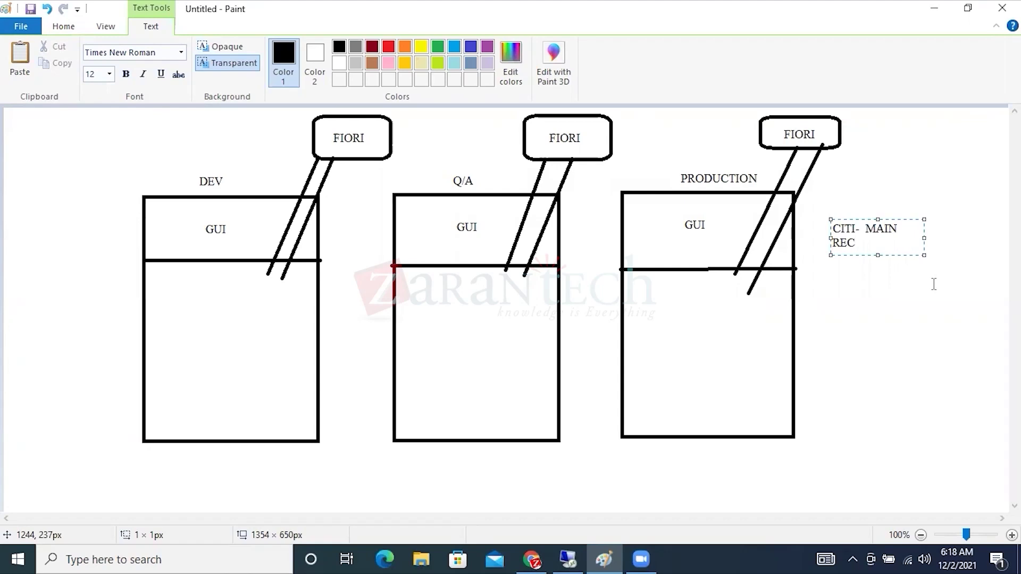
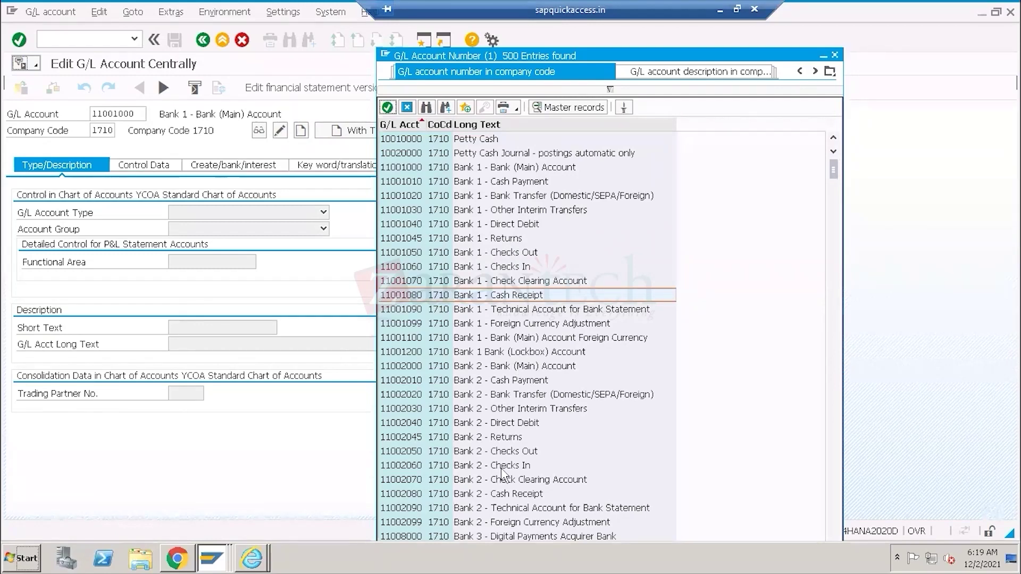
Review the Petty Cash and Bank 1 accounts, then load account 11001050 Bank 1 - Checks Out.
{"action": "left_click", "coordinate": [441, 254]}
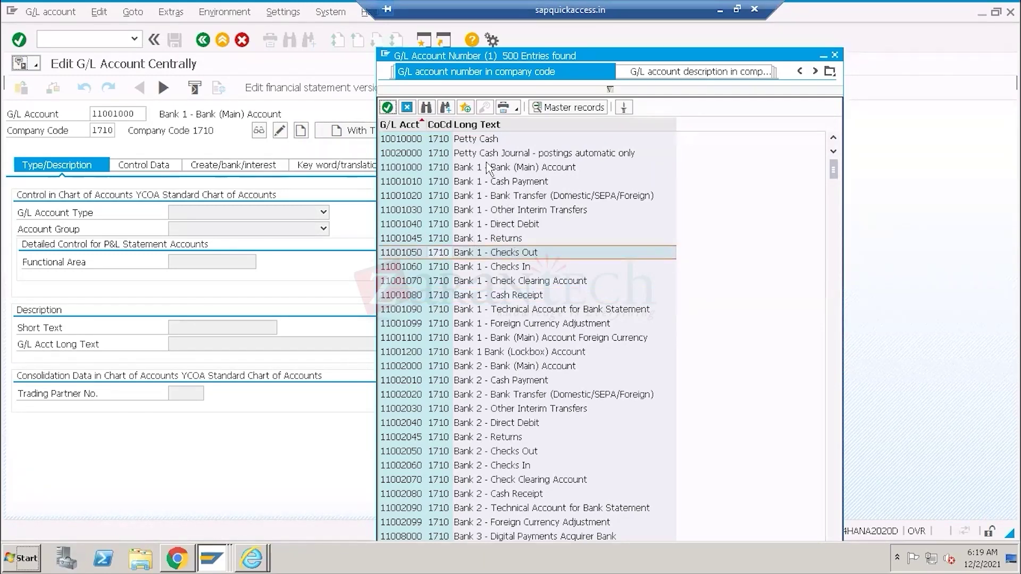
{"action": "left_click", "coordinate": [436, 169]}
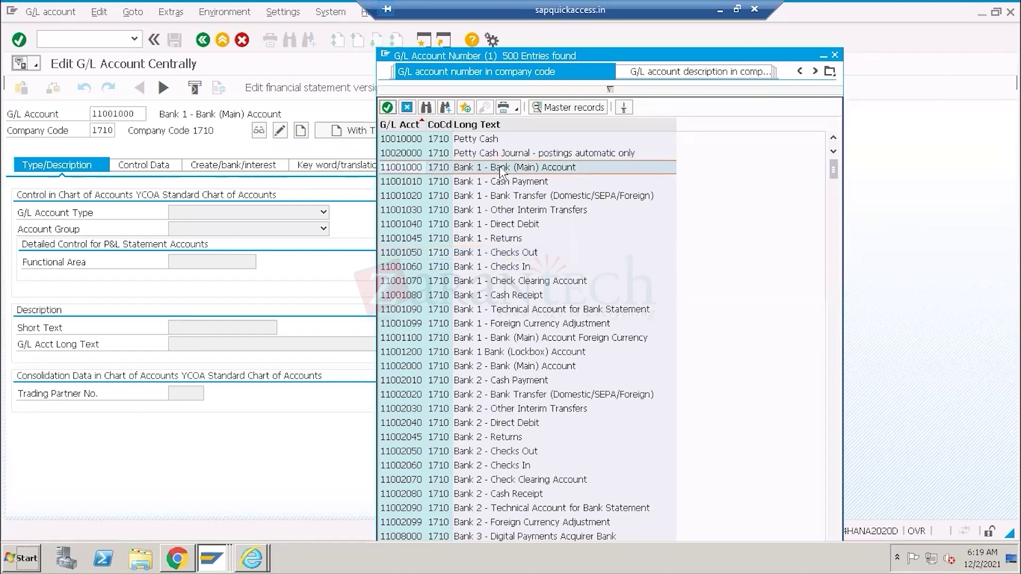
{"action": "left_click", "coordinate": [411, 141]}
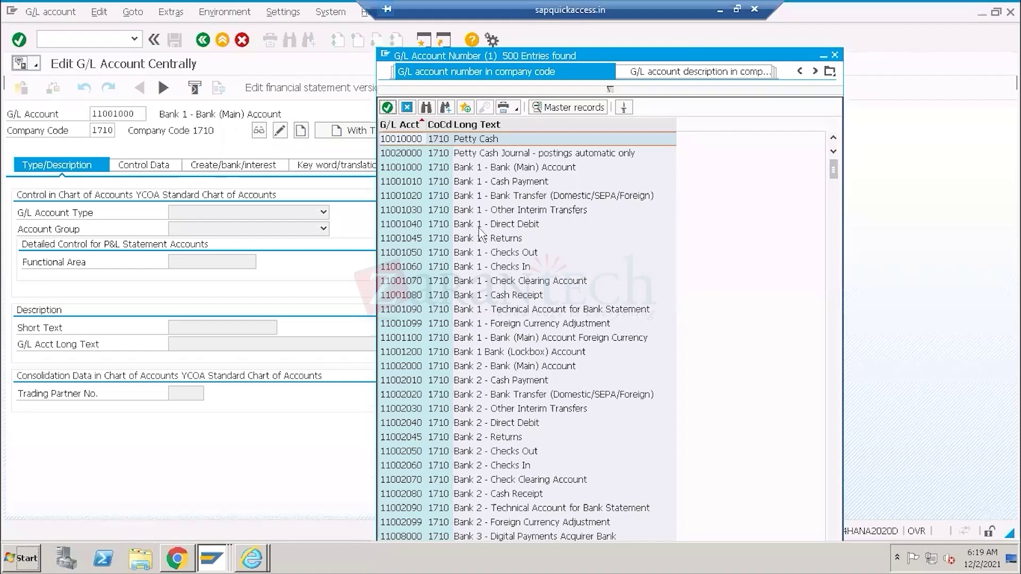
{"action": "double_click", "coordinate": [478, 252]}
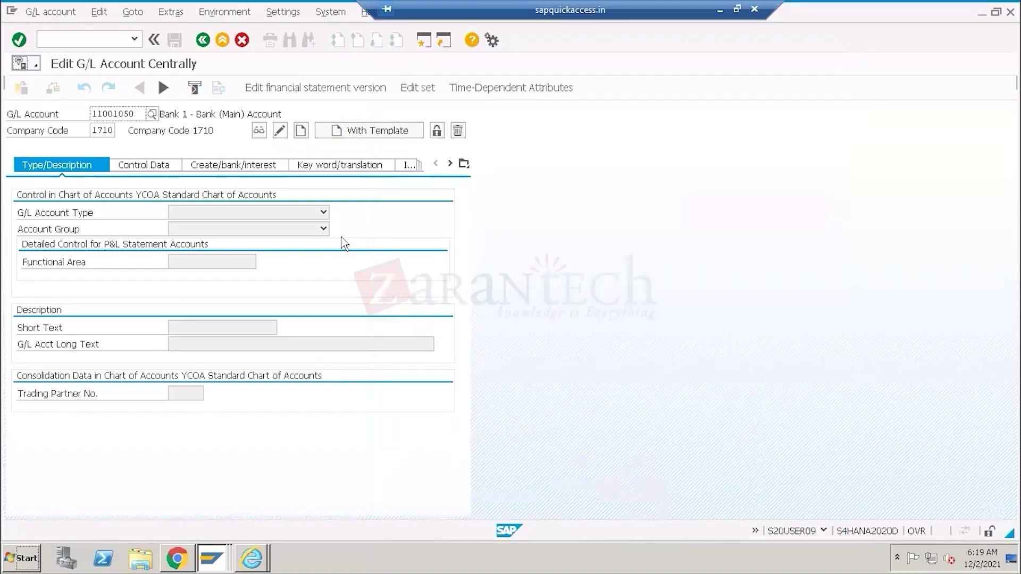
{"action": "key", "text": "Return"}
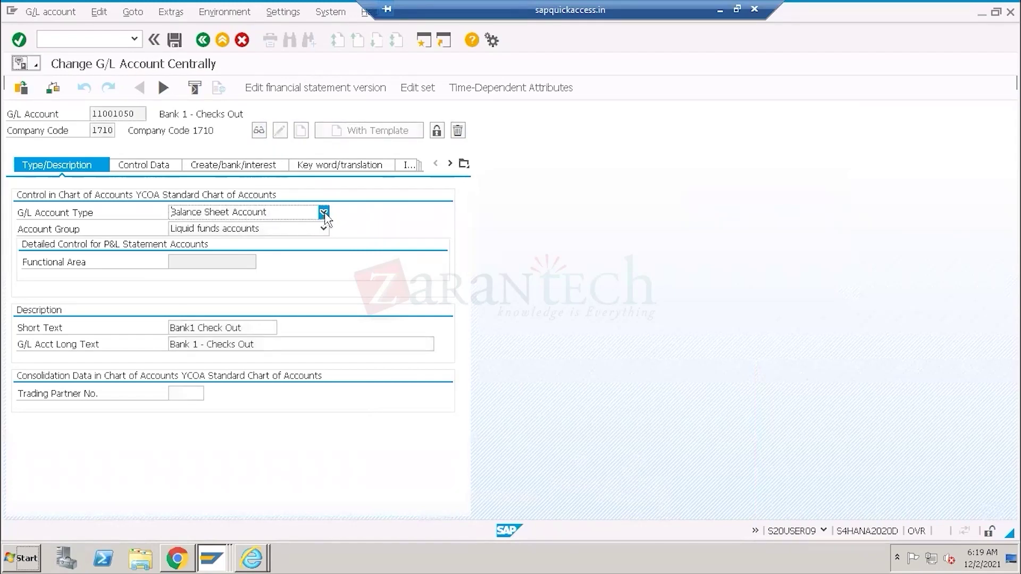
Set the G/L Account Type of 11001050 to Cash Account.
{"action": "left_click", "coordinate": [324, 213]}
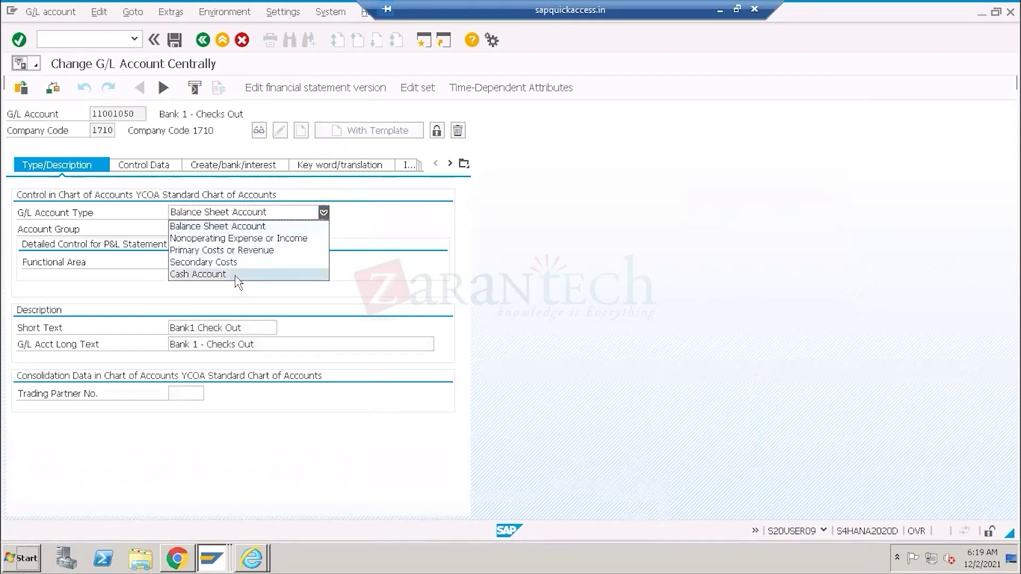
{"action": "left_click", "coordinate": [236, 274]}
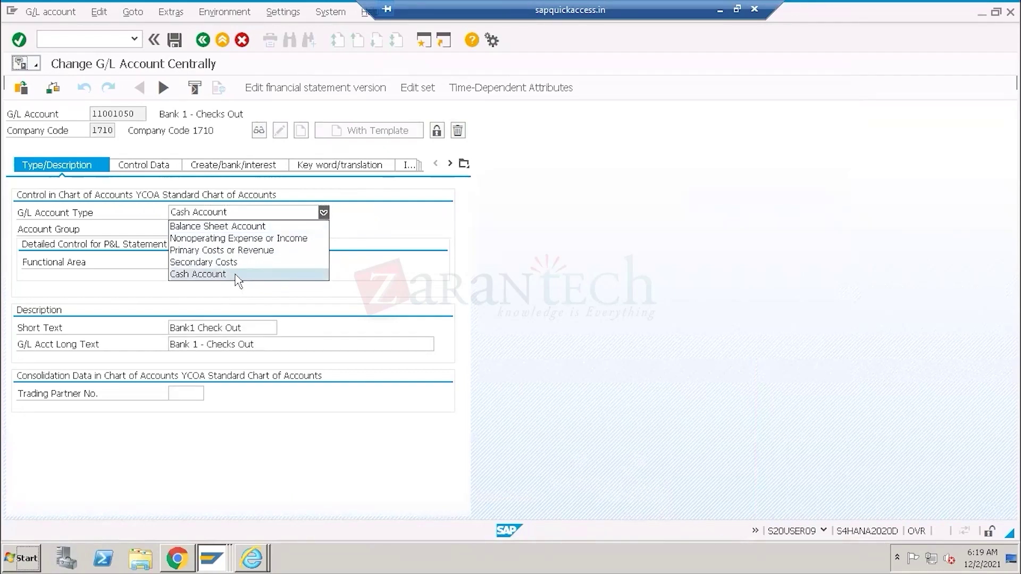
{"action": "left_click", "coordinate": [342, 428]}
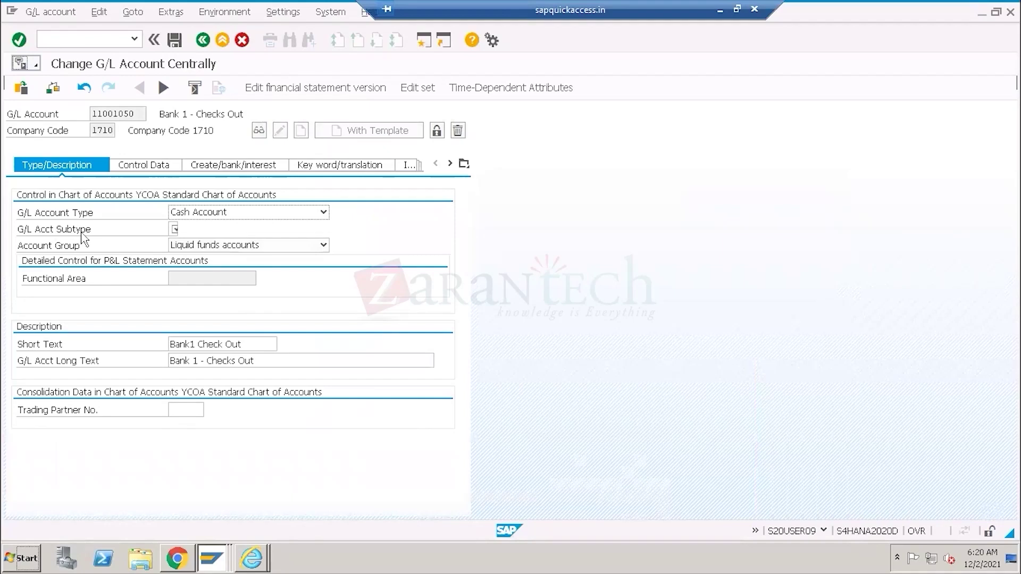
{"action": "left_click", "coordinate": [90, 234]}
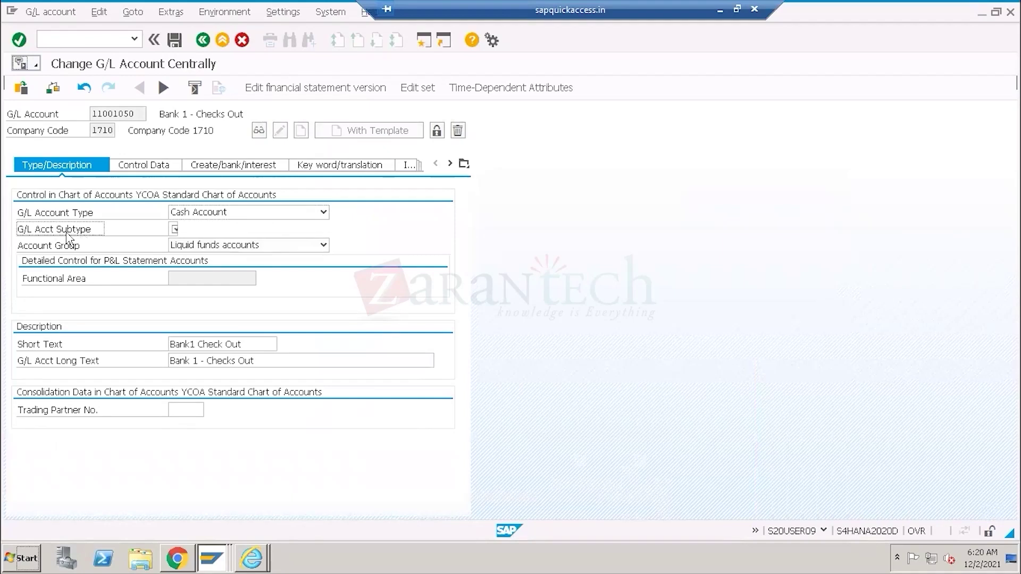
Set the G/L Acct Subtype to S, then to B (Bank Reconciliation Account).
{"action": "left_click", "coordinate": [177, 230]}
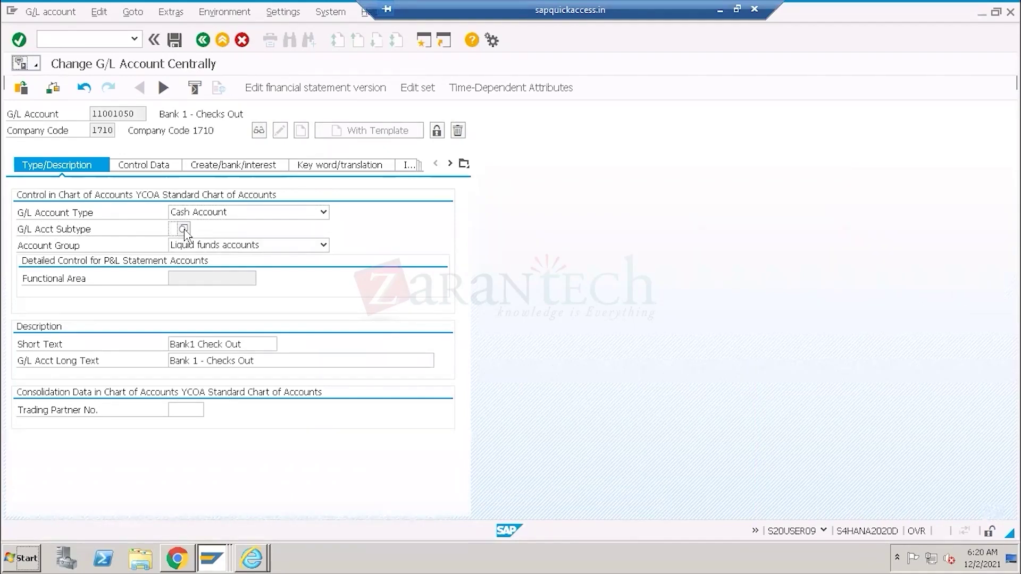
{"action": "left_click", "coordinate": [187, 230]}
{"action": "left_click_drag", "start_coordinate": [354, 143], "coordinate": [687, 125]}
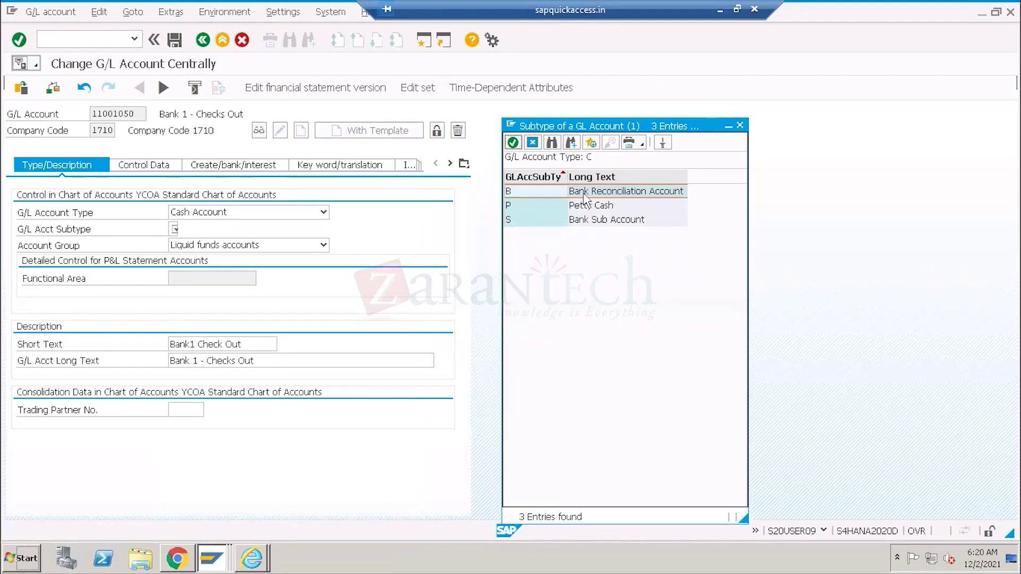
{"action": "double_click", "coordinate": [583, 220]}
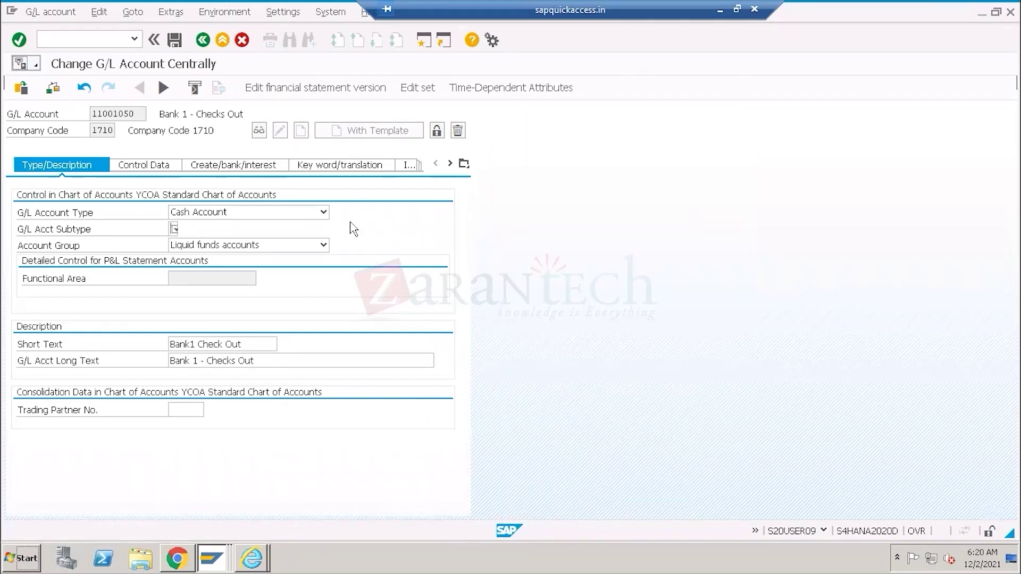
{"action": "left_click_drag", "start_coordinate": [171, 229], "coordinate": [181, 232]}
{"action": "left_click", "coordinate": [183, 229]}
{"action": "left_click_drag", "start_coordinate": [368, 146], "coordinate": [727, 150]}
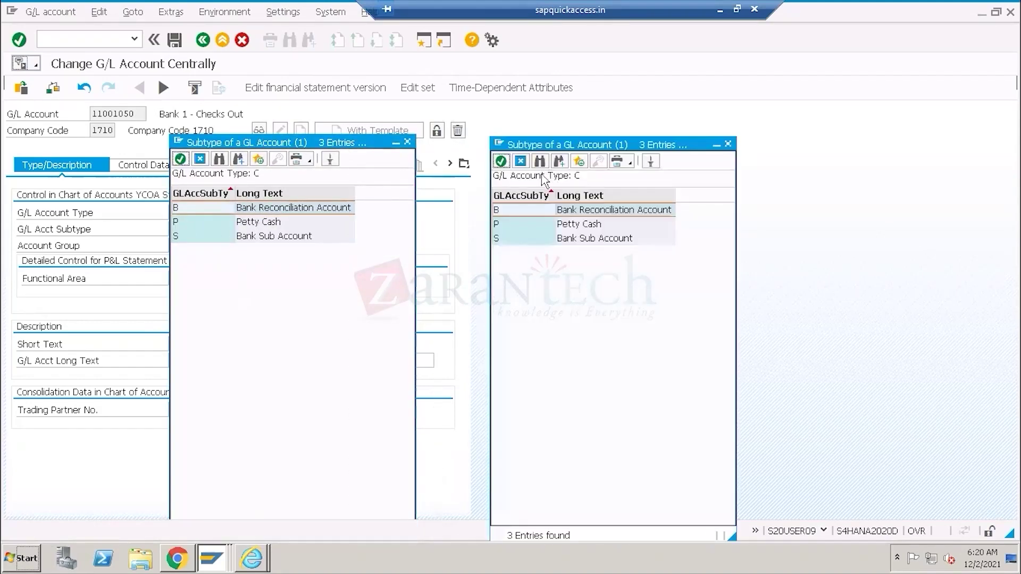
{"action": "left_click", "coordinate": [604, 212]}
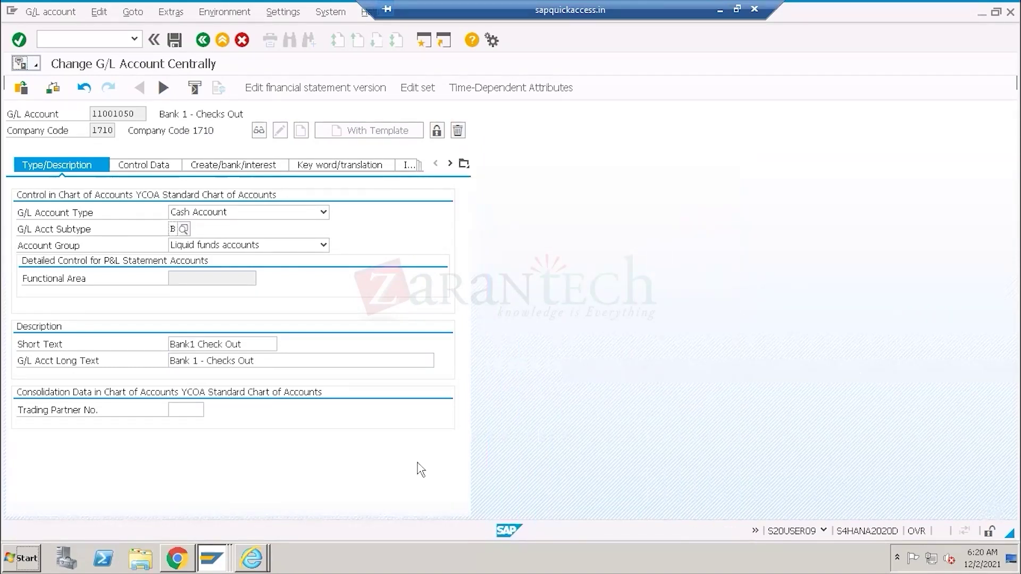
Check the G/L Account field on the New Bank Account page, then return to Change G/L Account Centrally.
{"action": "left_click", "coordinate": [177, 559]}
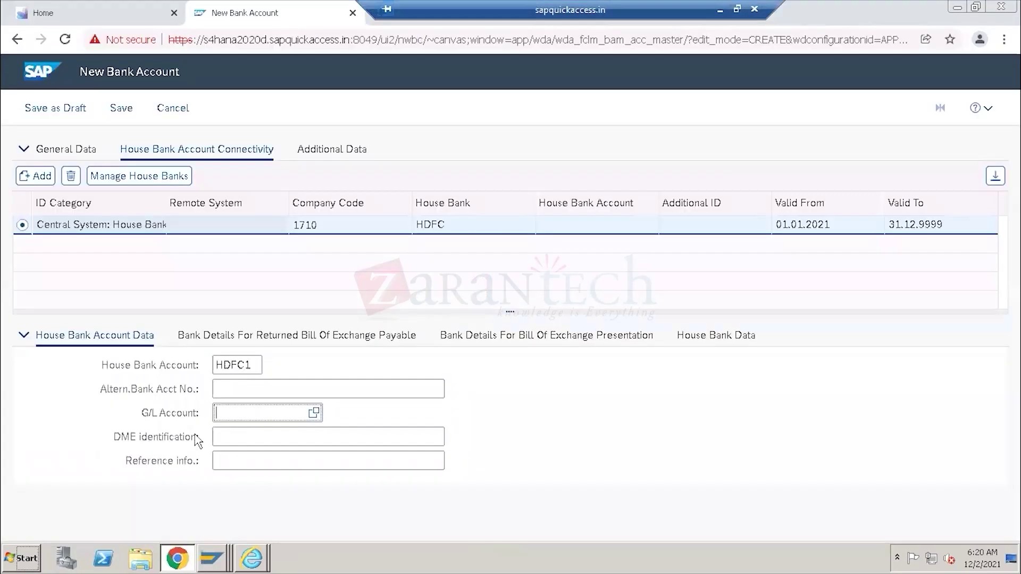
{"action": "left_click", "coordinate": [247, 416]}
{"action": "left_click", "coordinate": [211, 562]}
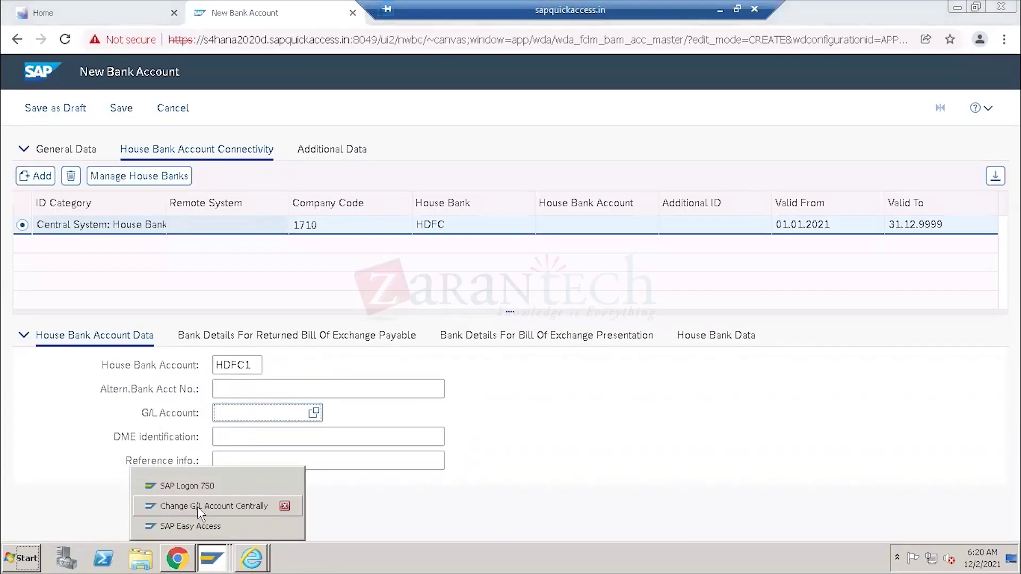
{"action": "left_click", "coordinate": [205, 504]}
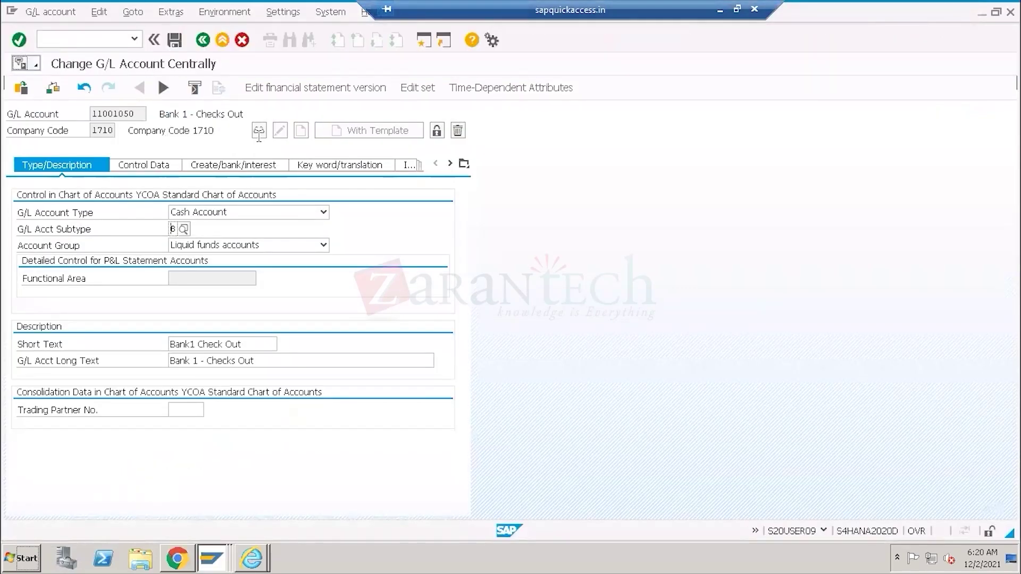
Leave 11001050 unsaved and open G/L account 11001000 of company code 1710 in change mode.
{"action": "left_click", "coordinate": [259, 131]}
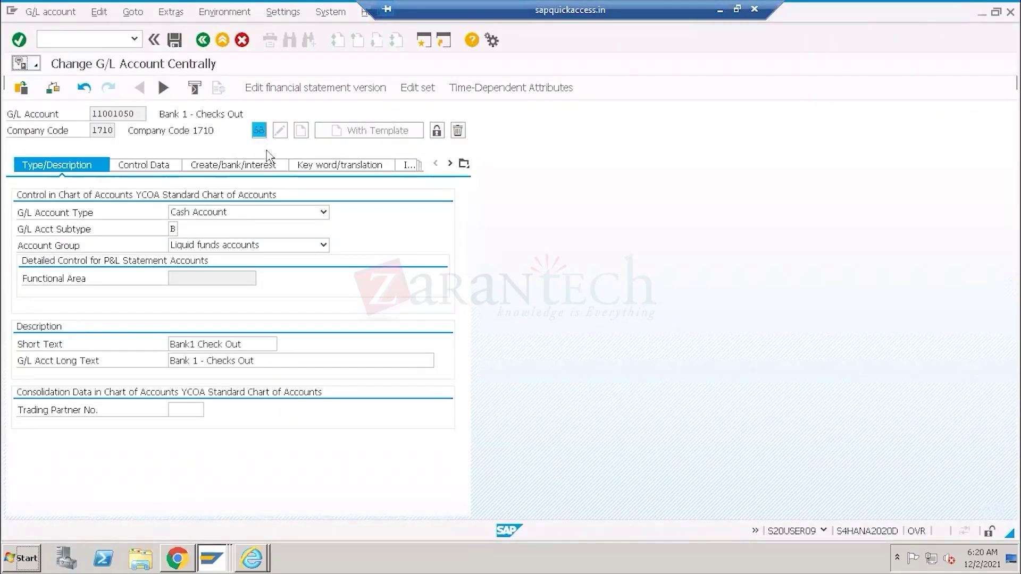
{"action": "left_click", "coordinate": [266, 264]}
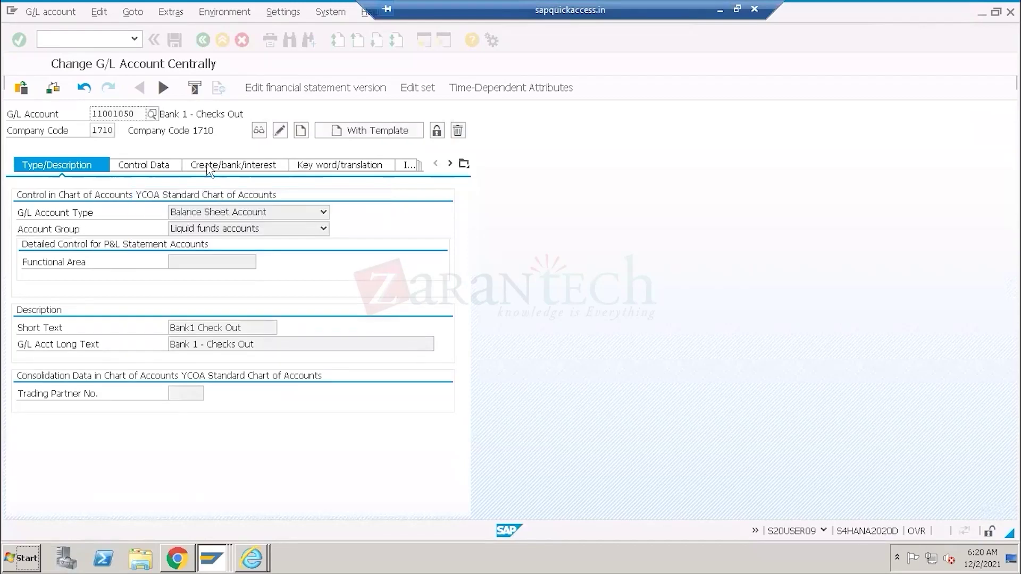
{"action": "left_click", "coordinate": [152, 113]}
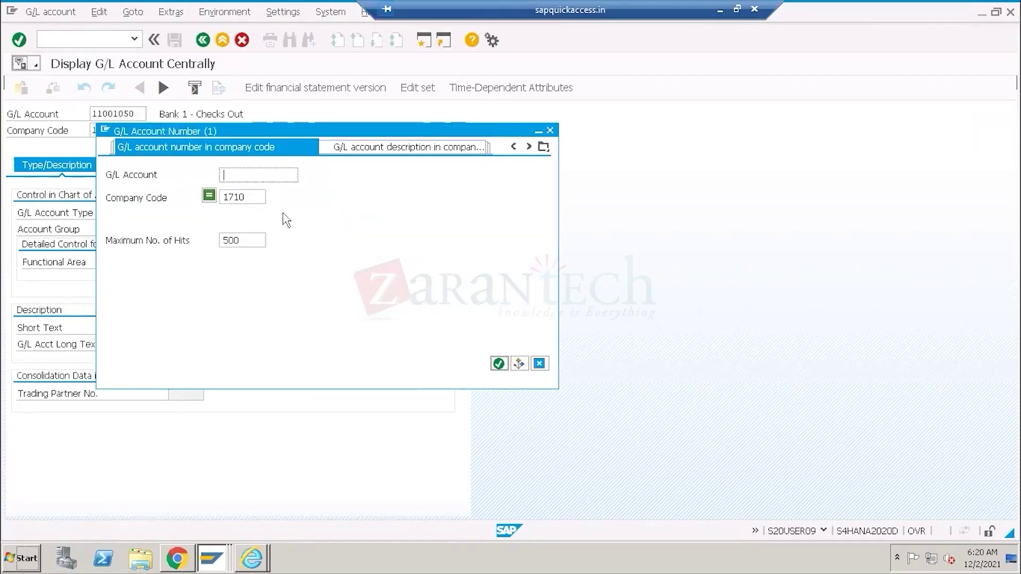
{"action": "left_click", "coordinate": [498, 365]}
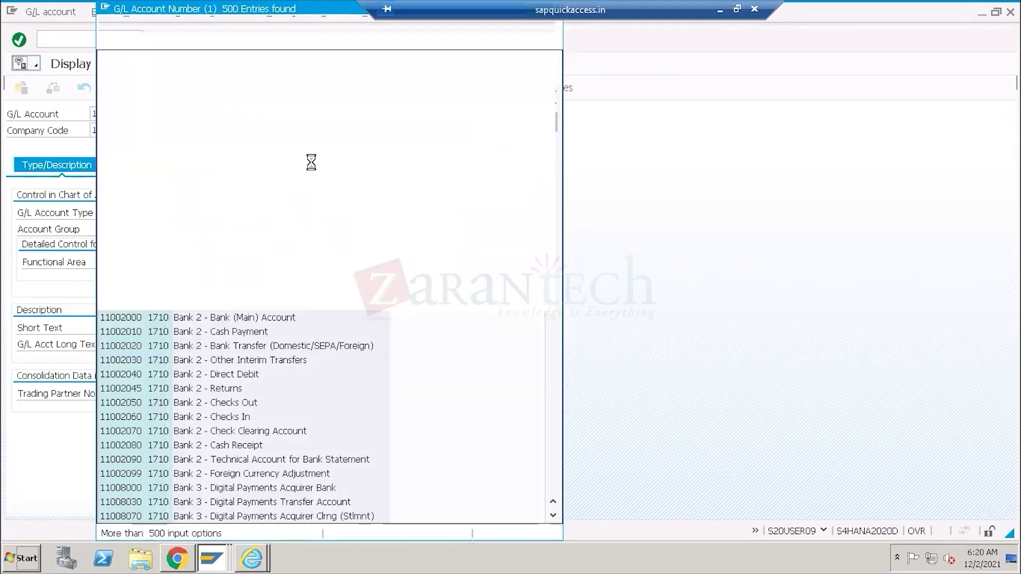
{"action": "double_click", "coordinate": [242, 121]}
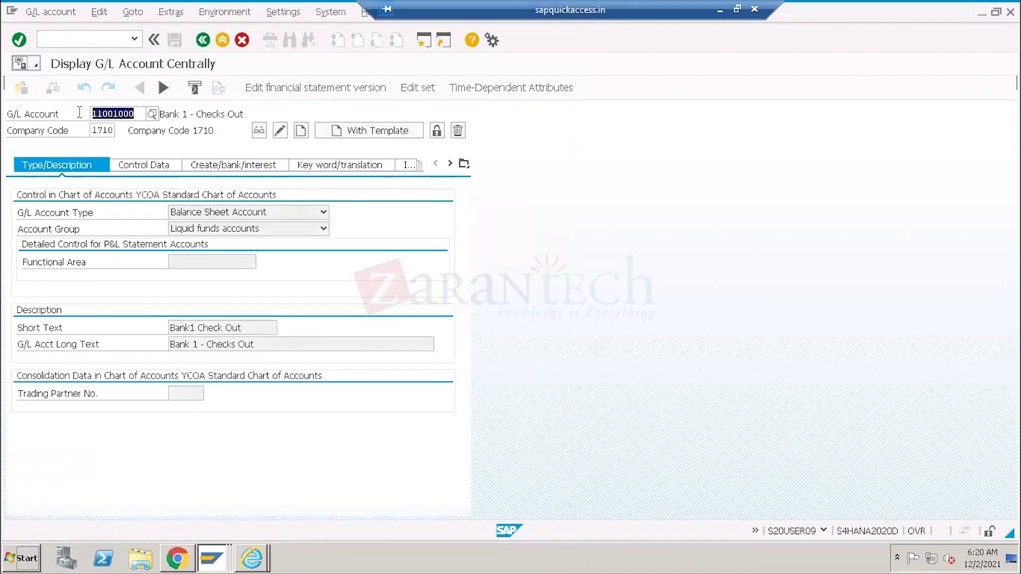
{"action": "left_click", "coordinate": [260, 131]}
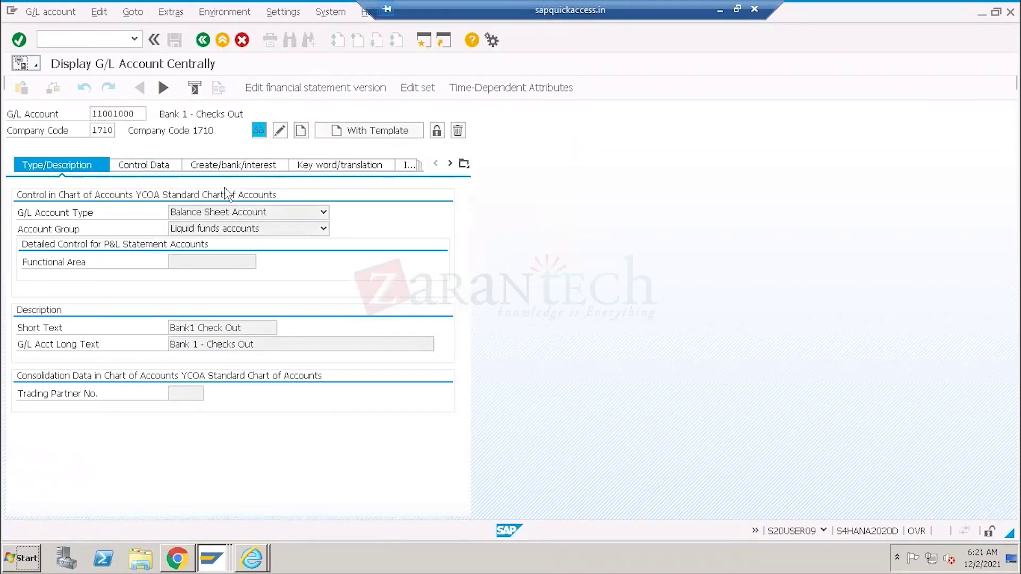
{"action": "left_click", "coordinate": [283, 132]}
Make account 11001000 a Cash Account with subtype B (Bank Reconciliation Account).
{"action": "left_click", "coordinate": [323, 212]}
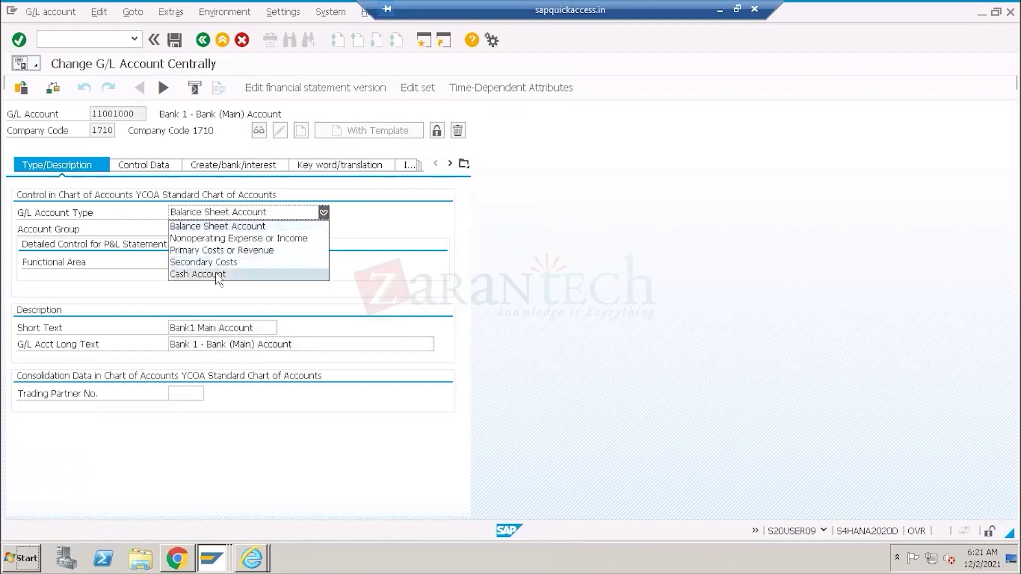
{"action": "left_click", "coordinate": [217, 275]}
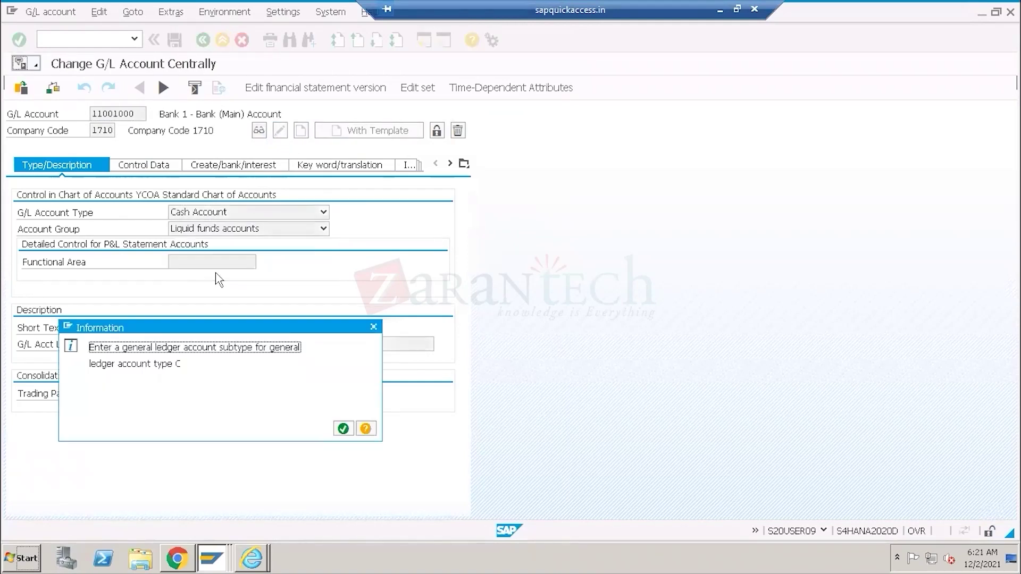
{"action": "left_click", "coordinate": [340, 428]}
{"action": "left_click", "coordinate": [180, 231]}
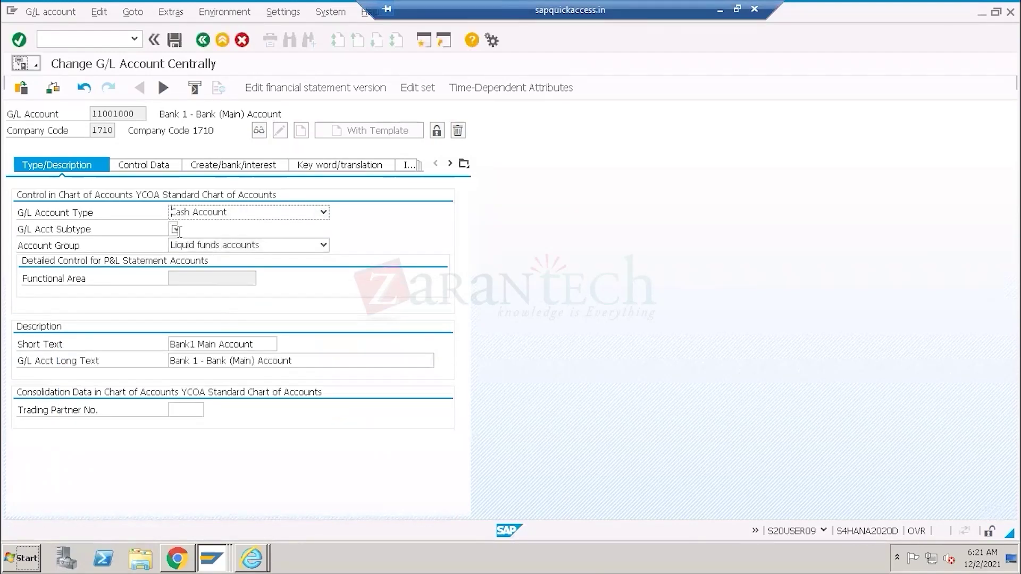
{"action": "left_click", "coordinate": [183, 231]}
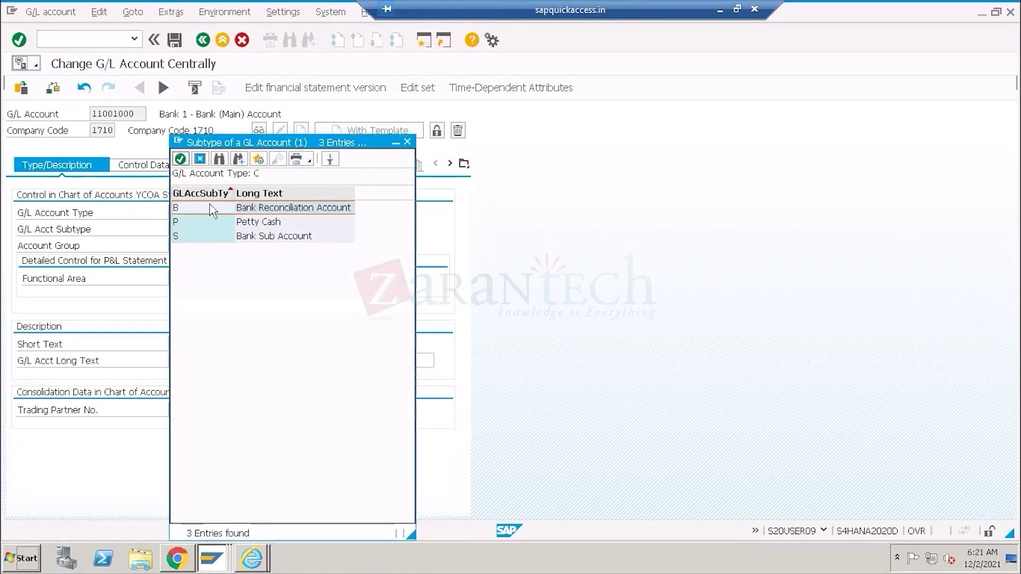
{"action": "double_click", "coordinate": [274, 210]}
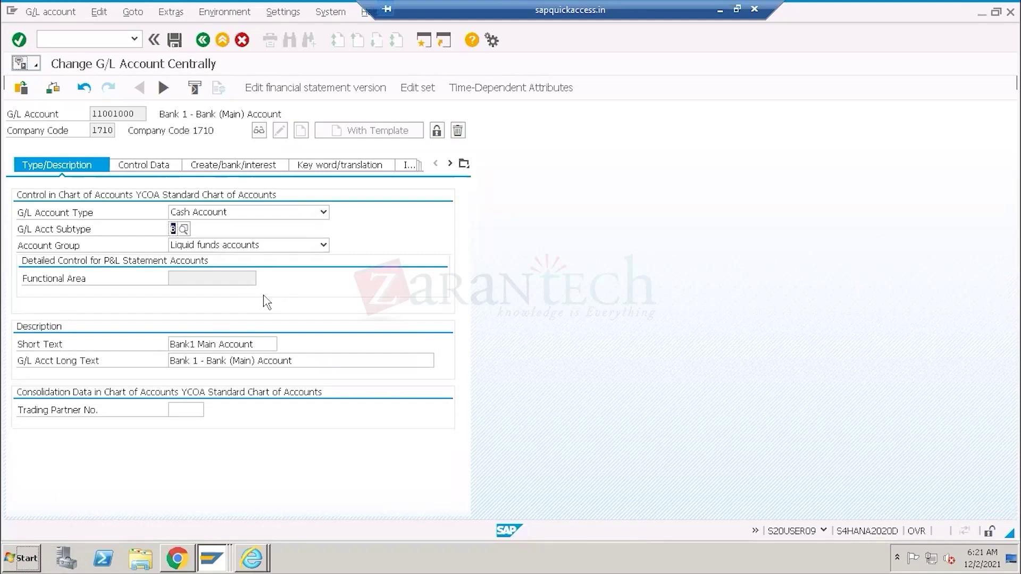
Copy account number 11001000 and bring the New Bank Account page back.
{"action": "left_click", "coordinate": [65, 212]}
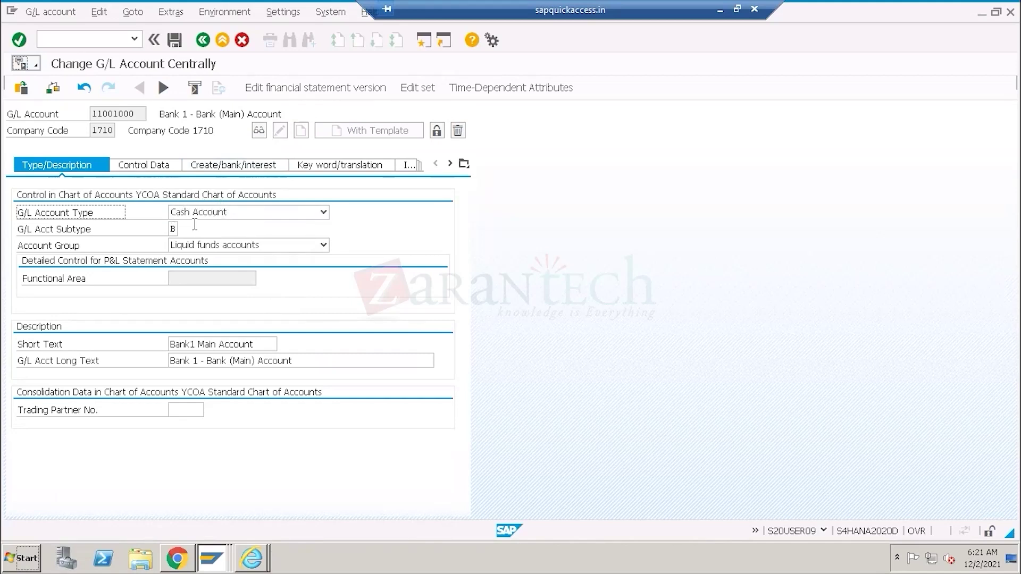
{"action": "double_click", "coordinate": [114, 113]}
{"action": "key", "text": "ctrl+c"}
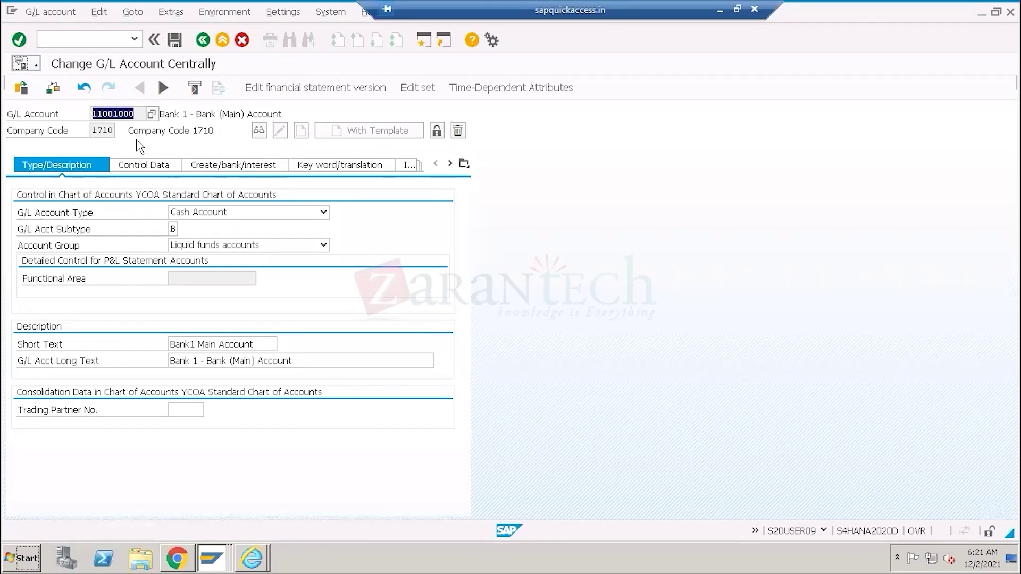
{"action": "key", "text": "alt+Tab"}
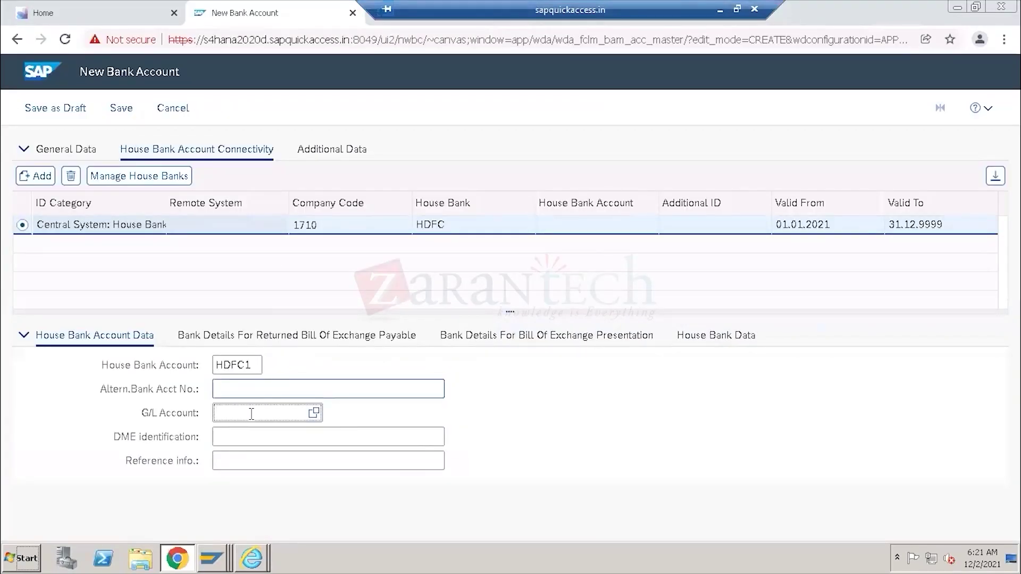
Paste 11001000 into the G/L Account field for house bank account HDFC1.
{"action": "left_click", "coordinate": [251, 413]}
{"action": "key", "text": "ctrl+v"}
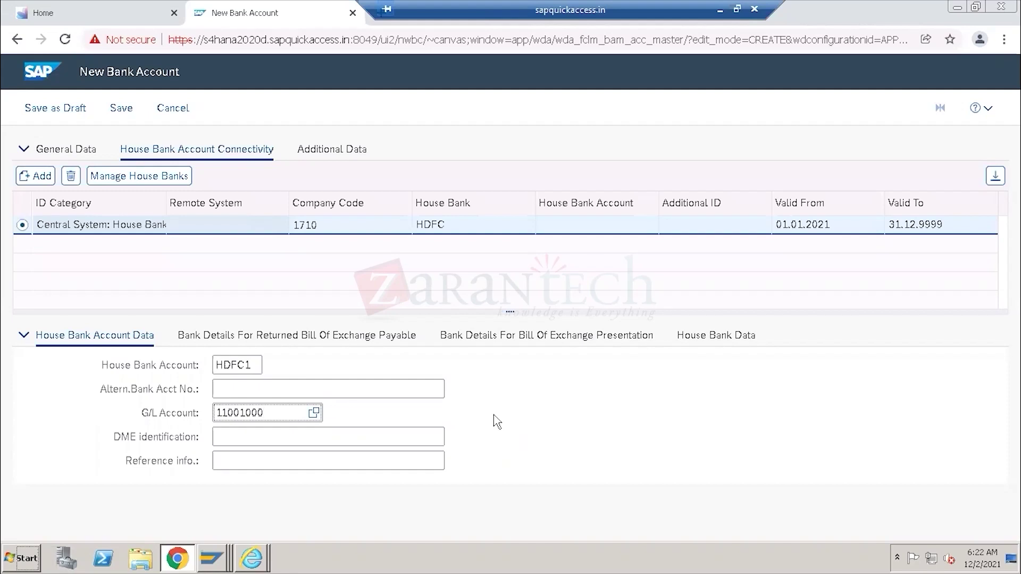
{"action": "left_click", "coordinate": [213, 559]}
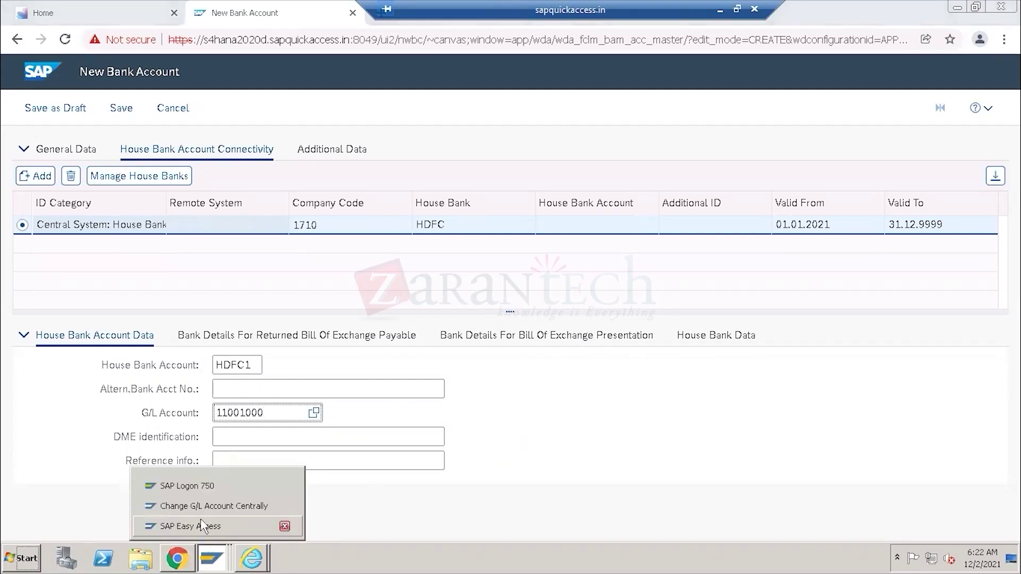
Launch SPRO from SAP Easy Access and open the SAP Reference IMG.
{"action": "left_click", "coordinate": [202, 526]}
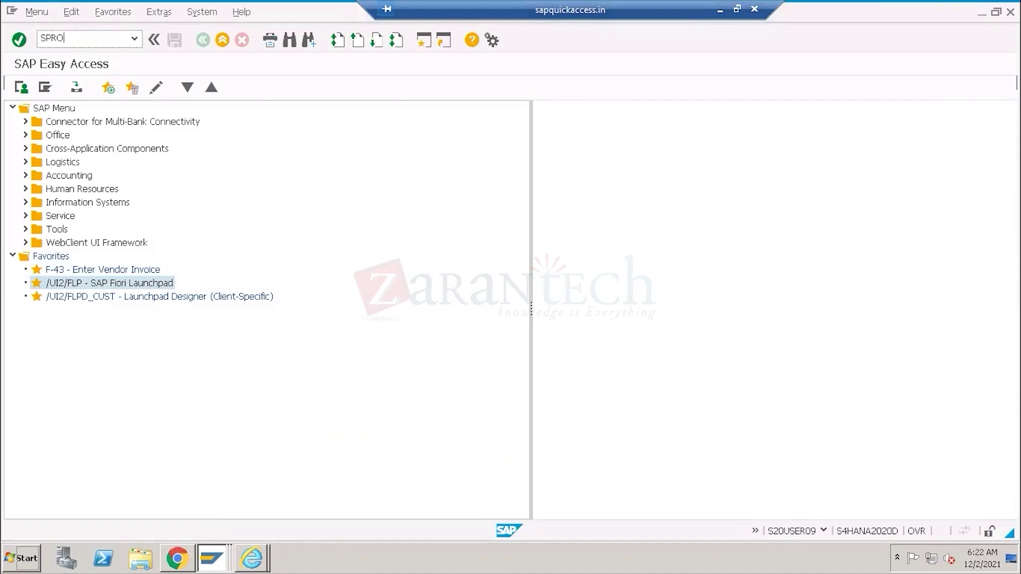
{"action": "key", "text": "Return"}
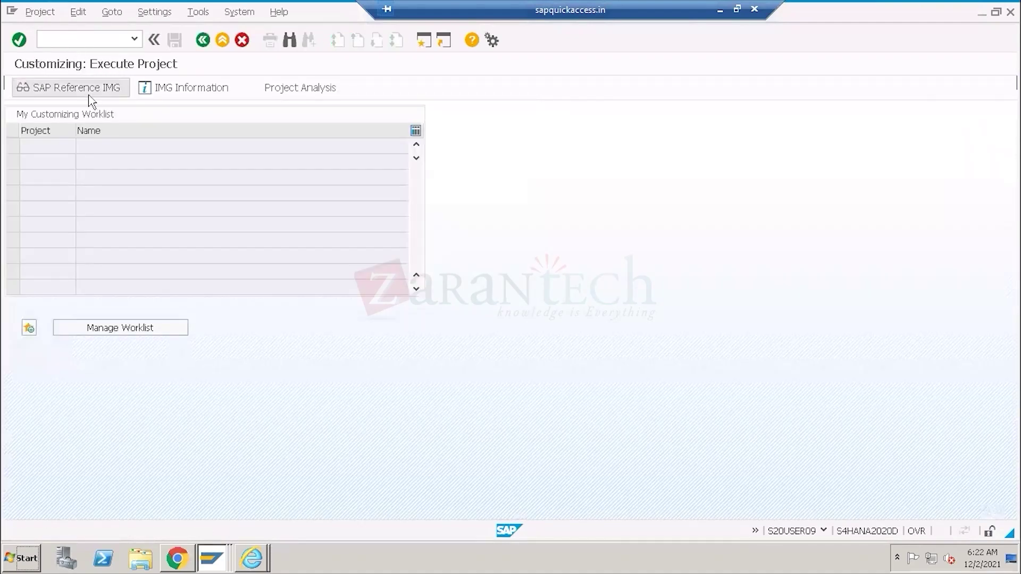
{"action": "left_click", "coordinate": [91, 88]}
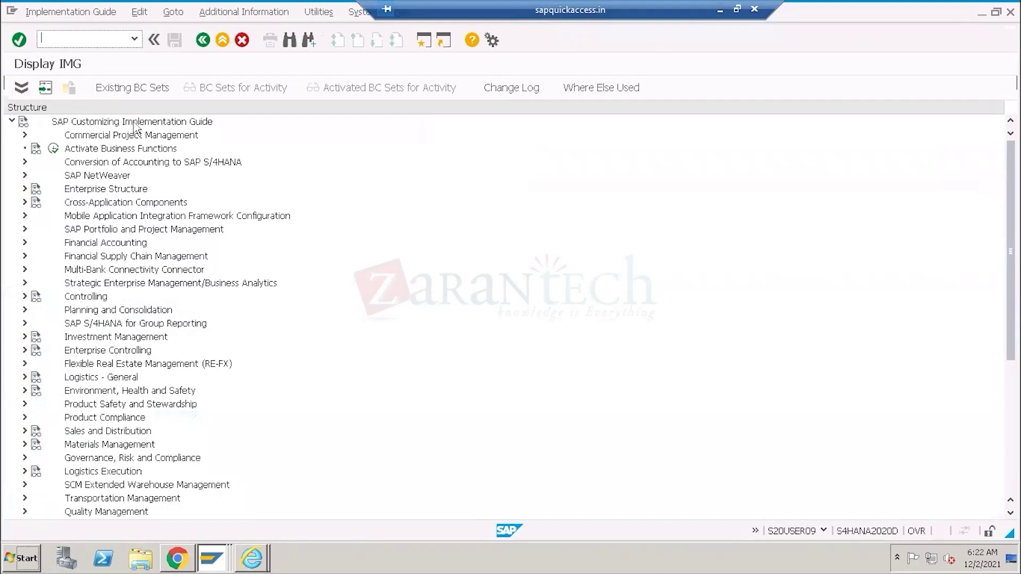
Expand Conversion of Accounting > Preparations and Migration of Customizing > Preparations for Migration of House Bank Accounts.
{"action": "left_click", "coordinate": [111, 166]}
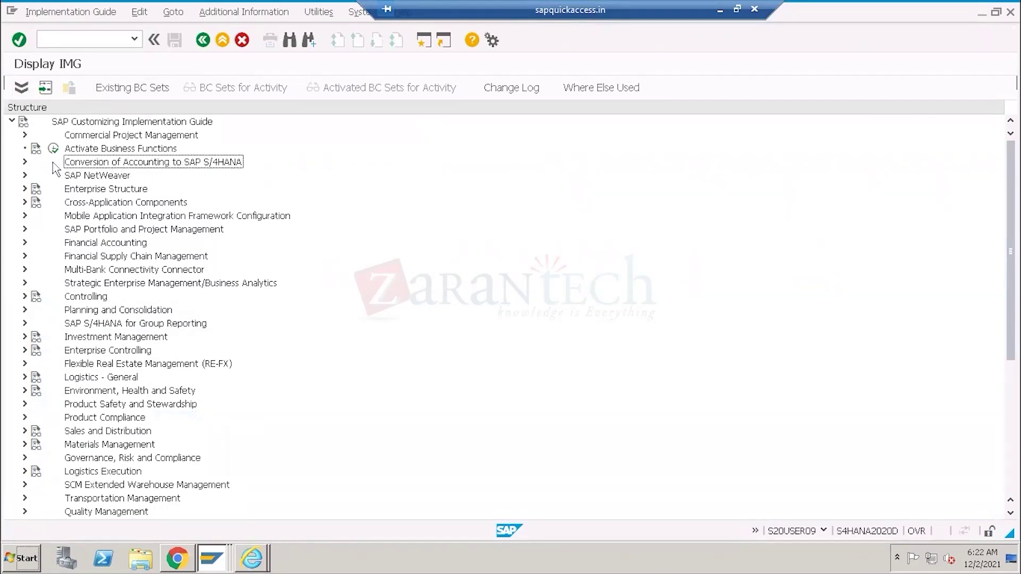
{"action": "left_click", "coordinate": [25, 162]}
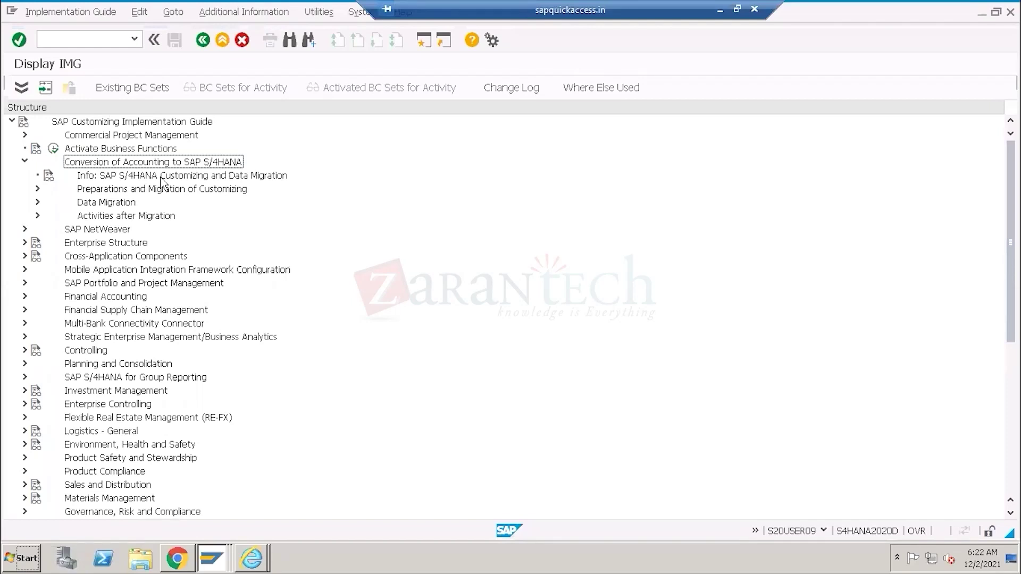
{"action": "left_click", "coordinate": [112, 190]}
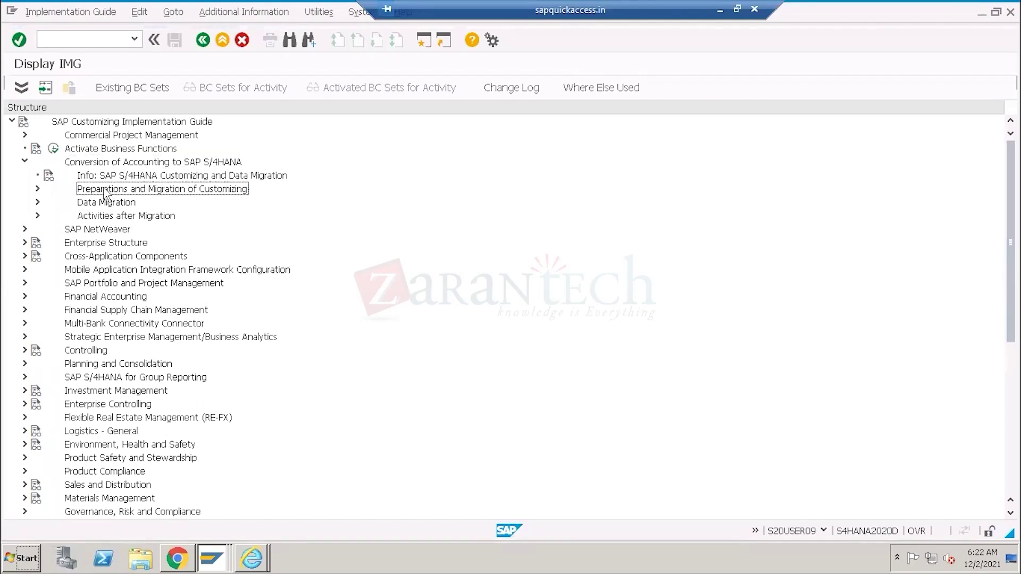
{"action": "left_click", "coordinate": [38, 190]}
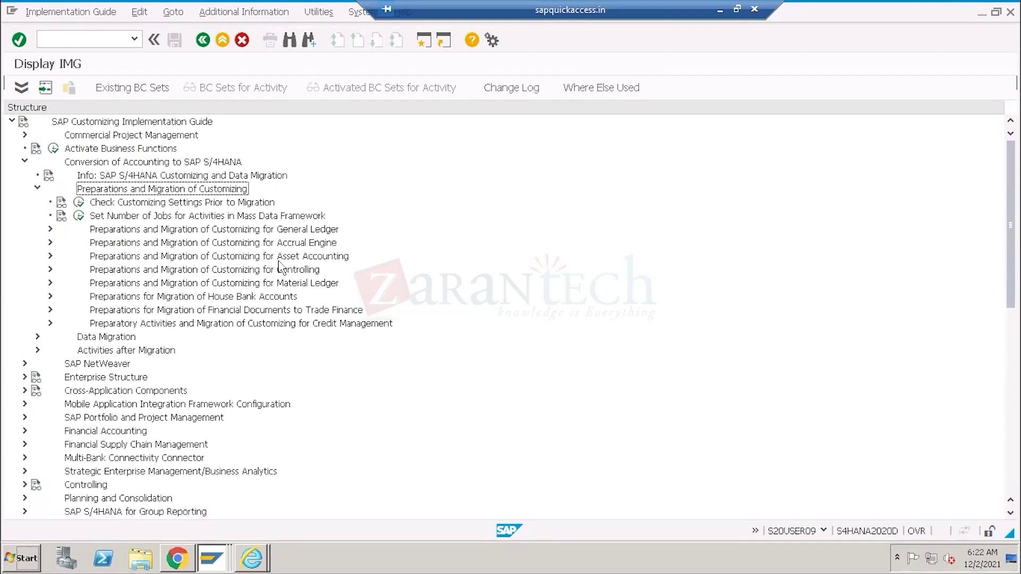
{"action": "left_click", "coordinate": [226, 297]}
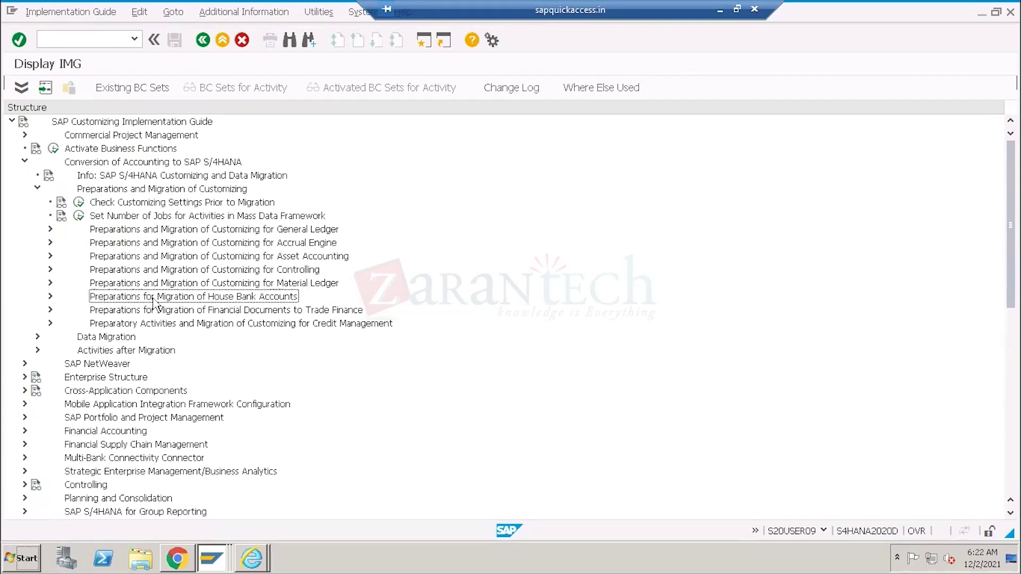
{"action": "left_click", "coordinate": [50, 296]}
{"action": "left_click", "coordinate": [174, 313]}
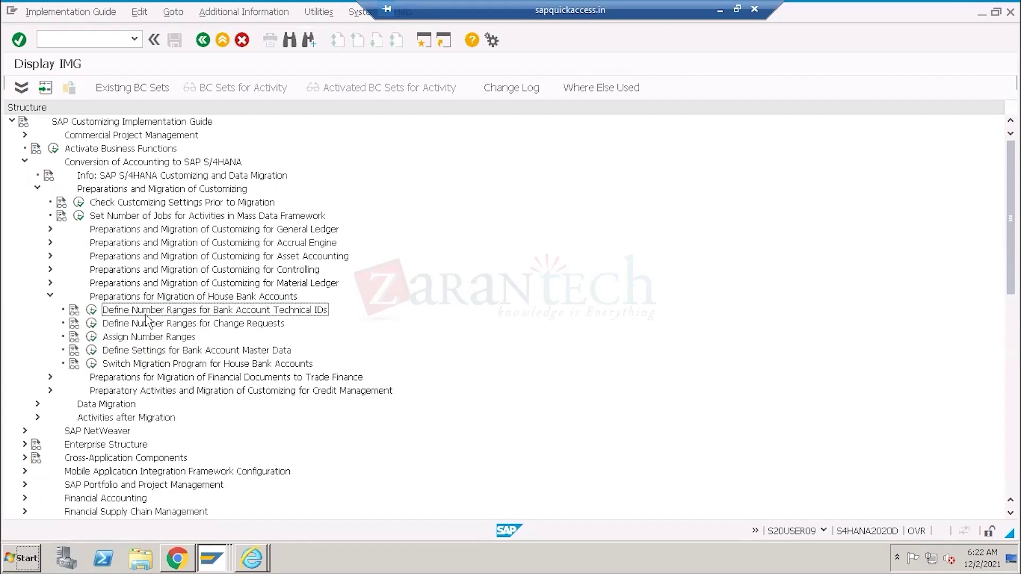
{"action": "left_click", "coordinate": [146, 323]}
{"action": "left_click", "coordinate": [121, 313]}
{"action": "left_click", "coordinate": [92, 311]}
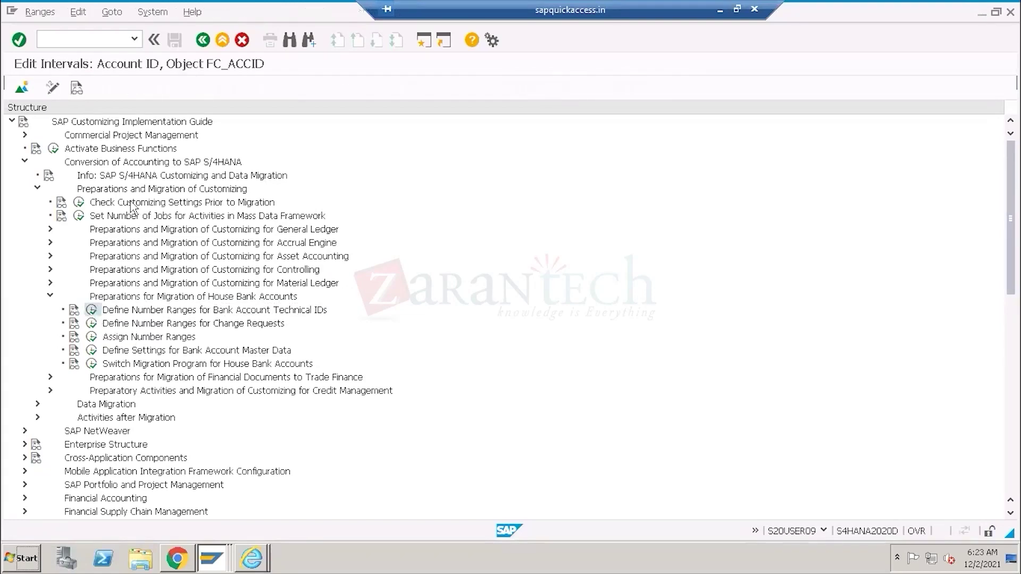
{"action": "left_click", "coordinate": [73, 149]}
{"action": "left_click_drag", "start_coordinate": [282, 129], "coordinate": [223, 131]}
{"action": "left_click_drag", "start_coordinate": [403, 129], "coordinate": [379, 131]}
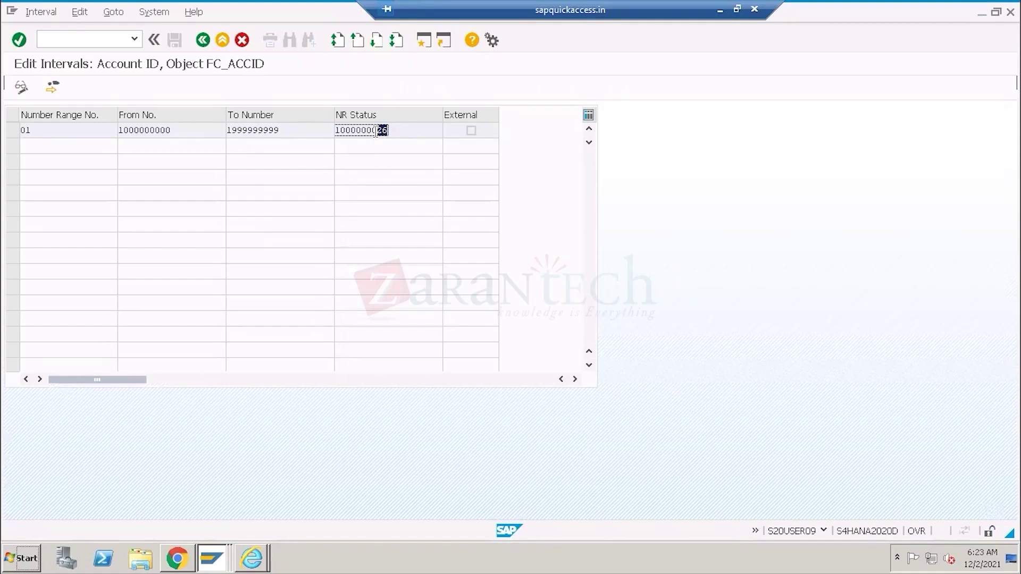
{"action": "left_click_drag", "start_coordinate": [378, 131], "coordinate": [328, 131]}
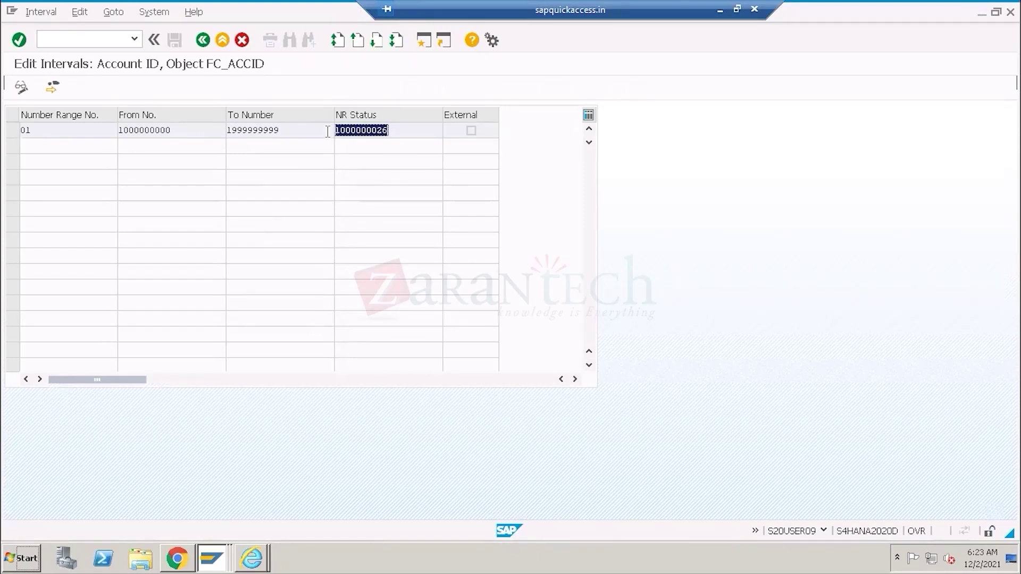
{"action": "left_click", "coordinate": [203, 40]}
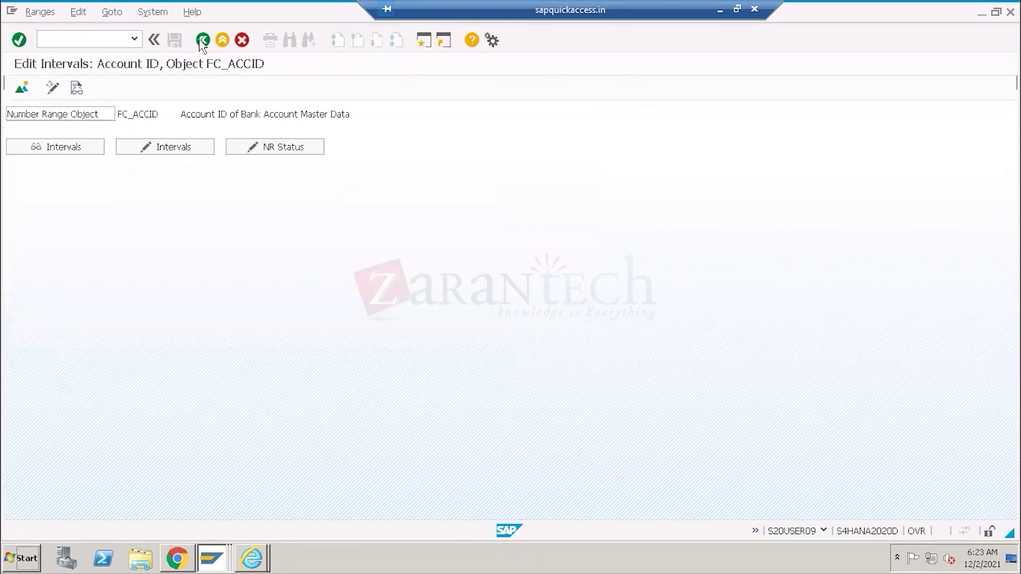
Review the FC_CREQID change request number range intervals, current number status 50.
{"action": "left_click", "coordinate": [92, 323]}
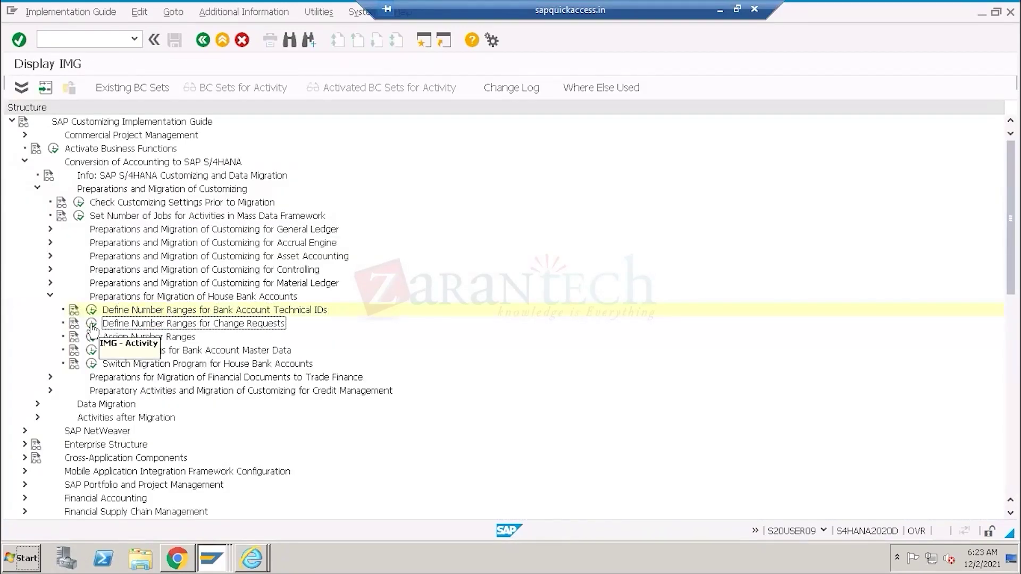
{"action": "left_click", "coordinate": [66, 153]}
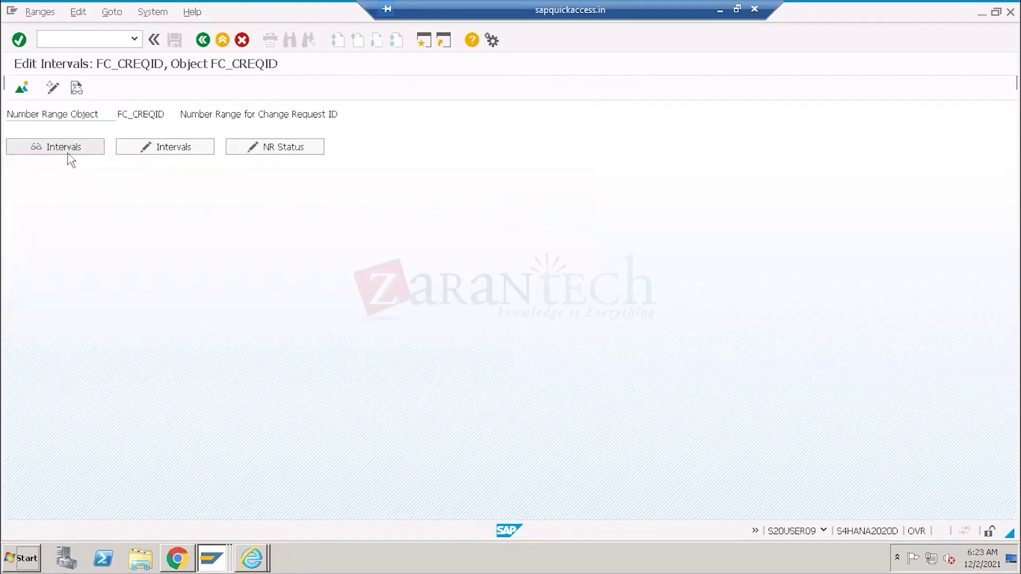
{"action": "double_click", "coordinate": [351, 131]}
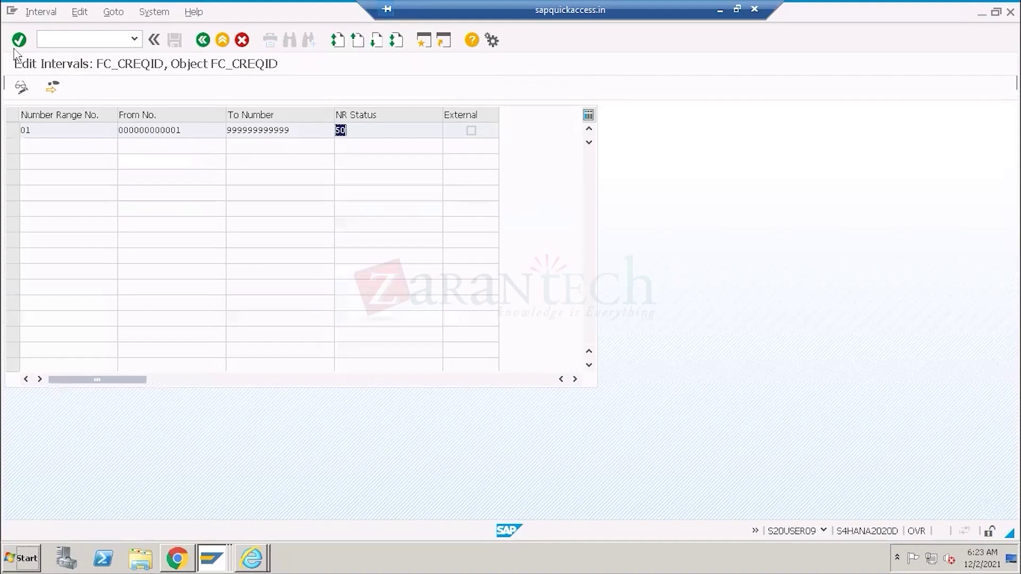
{"action": "left_click", "coordinate": [197, 41]}
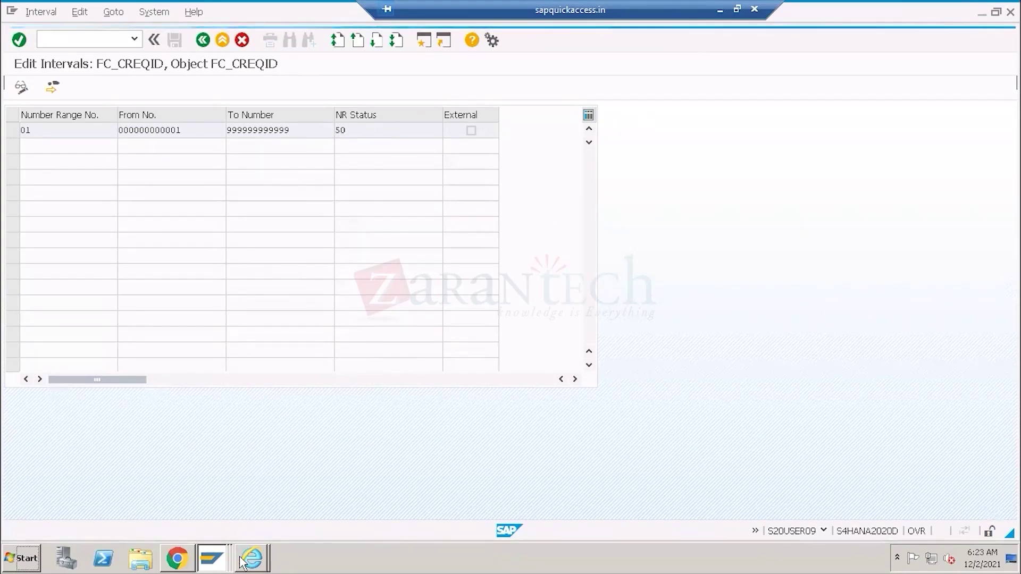
{"action": "left_click", "coordinate": [209, 558]}
{"action": "left_click", "coordinate": [204, 527]}
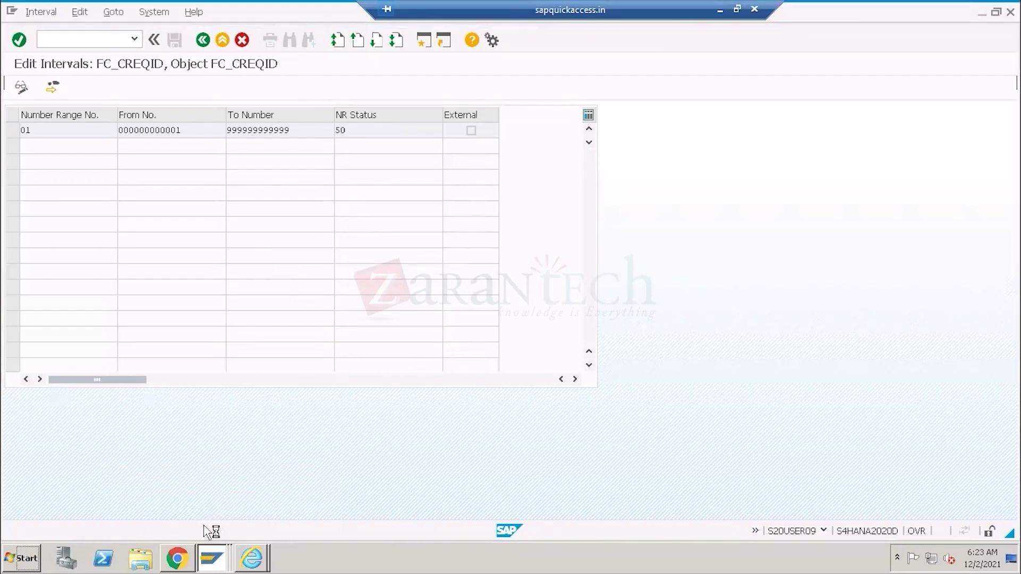
{"action": "left_click", "coordinate": [218, 559]}
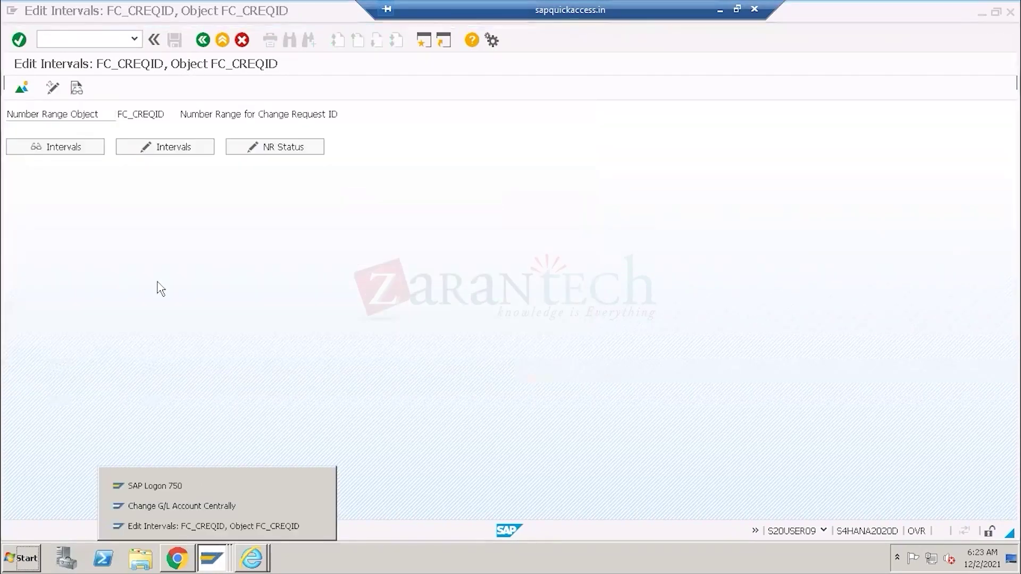
Return to account 11001000 in Change G/L Account Centrally and switch its type to Balance Sheet Account.
{"action": "left_click", "coordinate": [201, 504]}
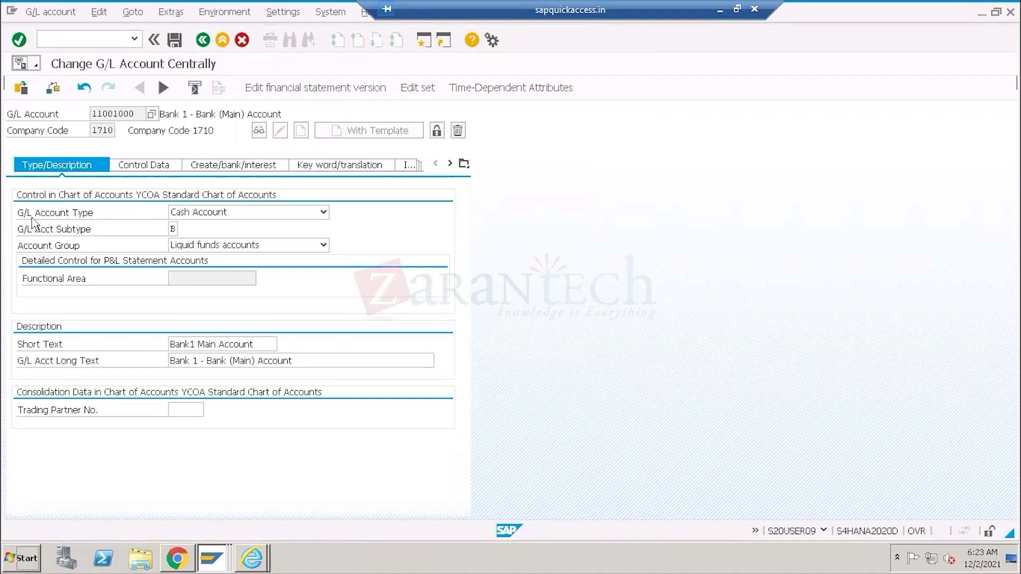
{"action": "left_click", "coordinate": [33, 218]}
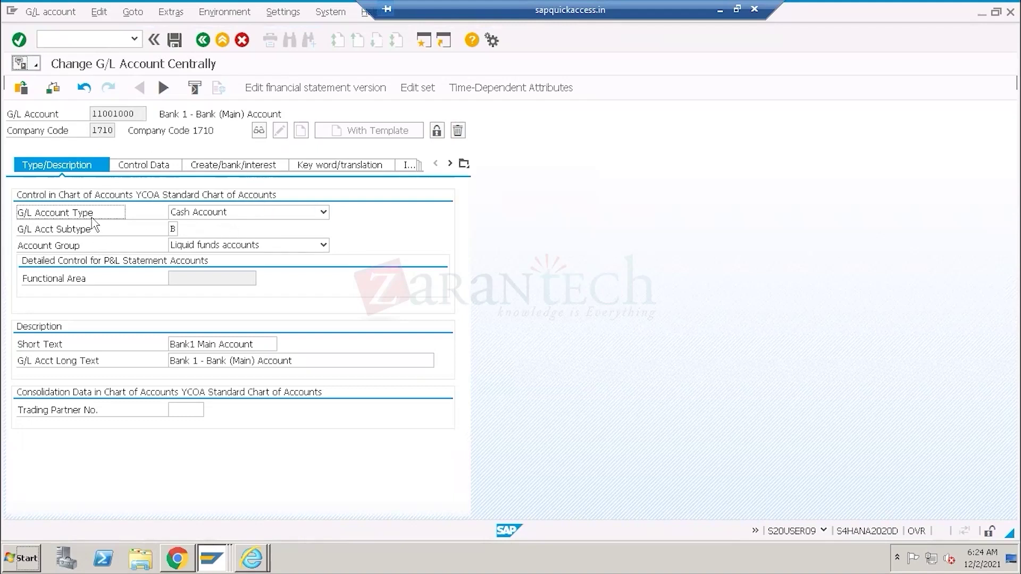
{"action": "left_click_drag", "start_coordinate": [136, 113], "coordinate": [91, 113]}
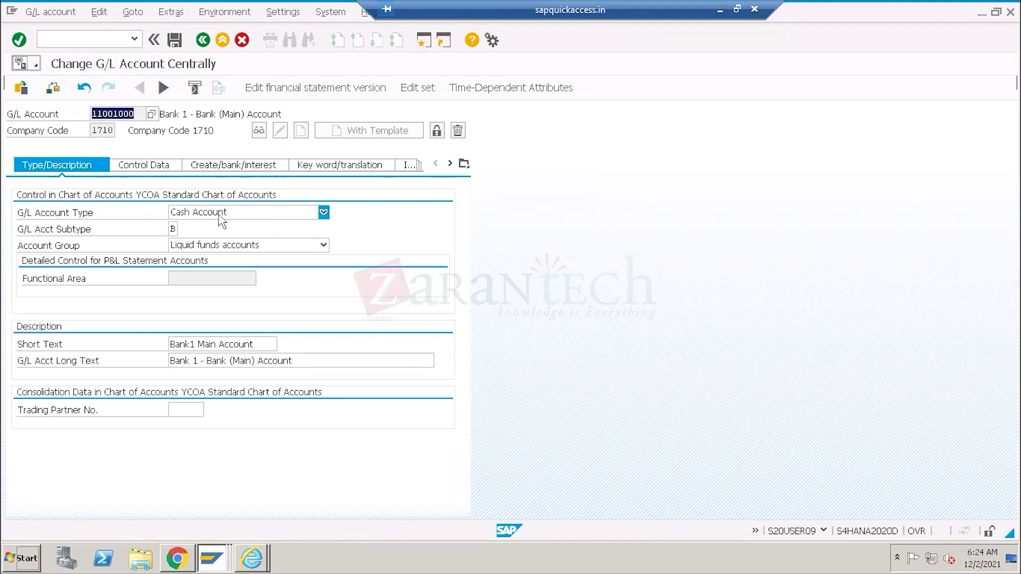
{"action": "left_click", "coordinate": [323, 212]}
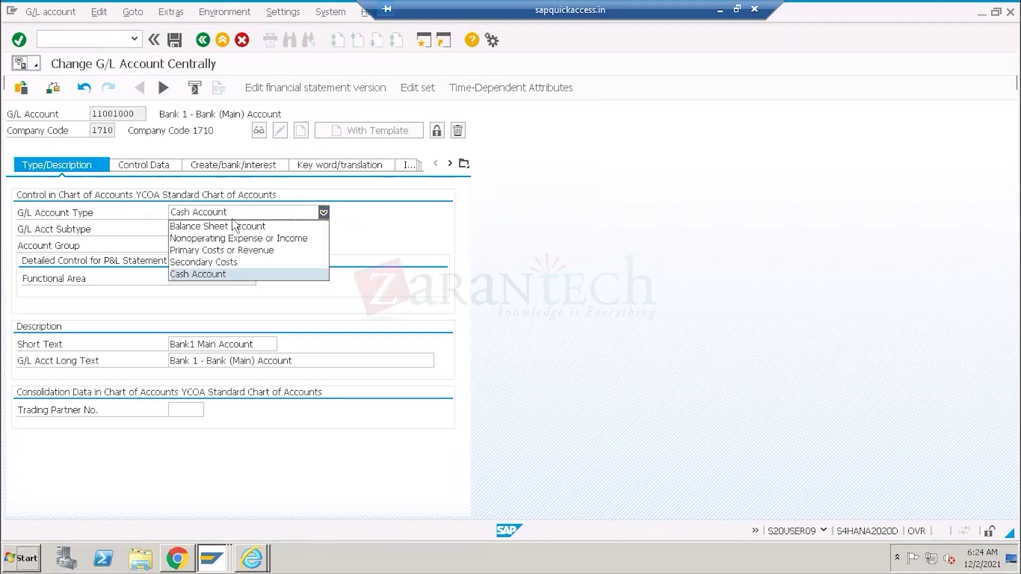
{"action": "left_click", "coordinate": [212, 226]}
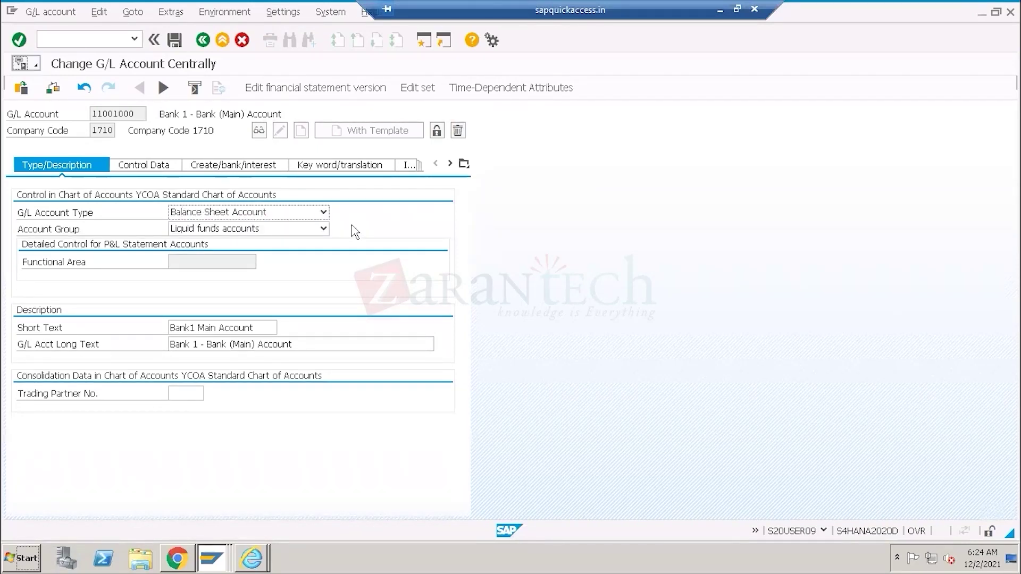
{"action": "left_click", "coordinate": [85, 216]}
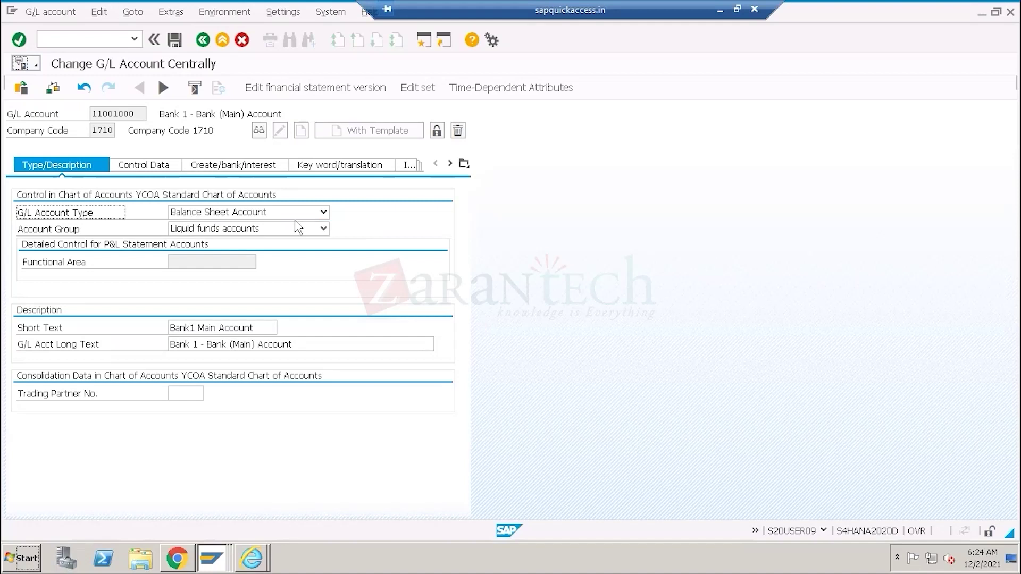
Set account 11001000 back to Cash Account with subtype B, then select its account number.
{"action": "left_click", "coordinate": [324, 213]}
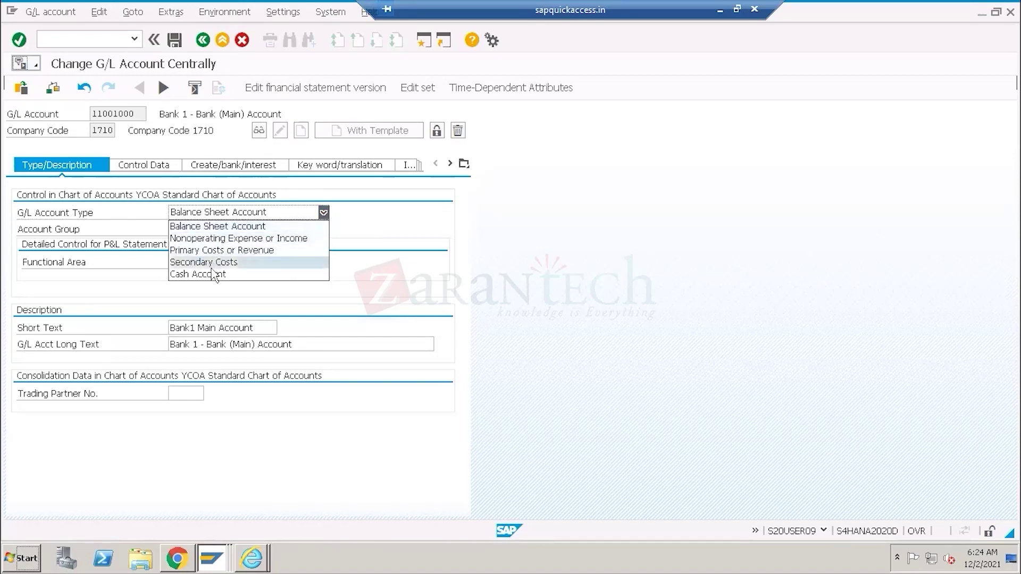
{"action": "left_click", "coordinate": [212, 274]}
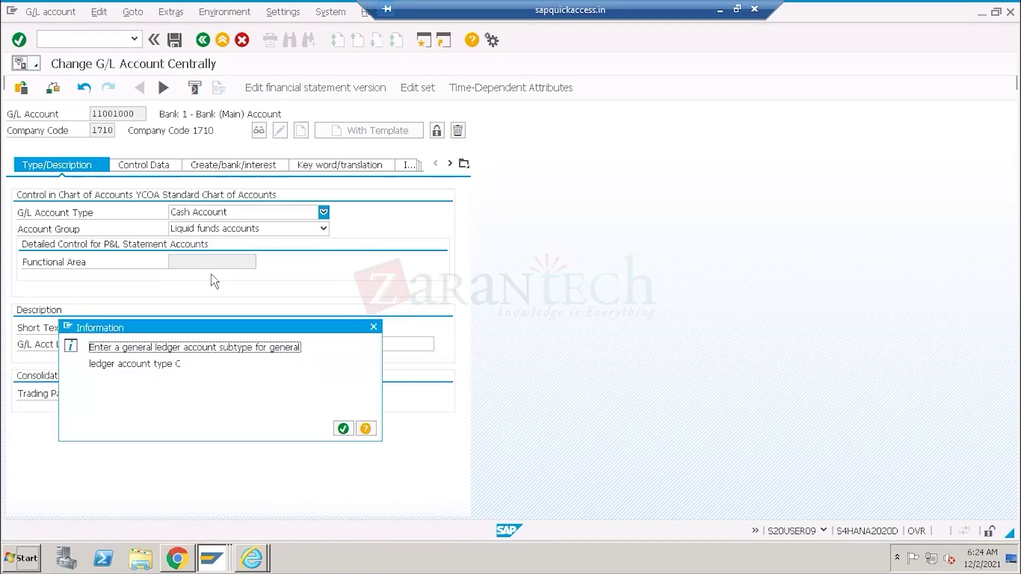
{"action": "left_click", "coordinate": [342, 429]}
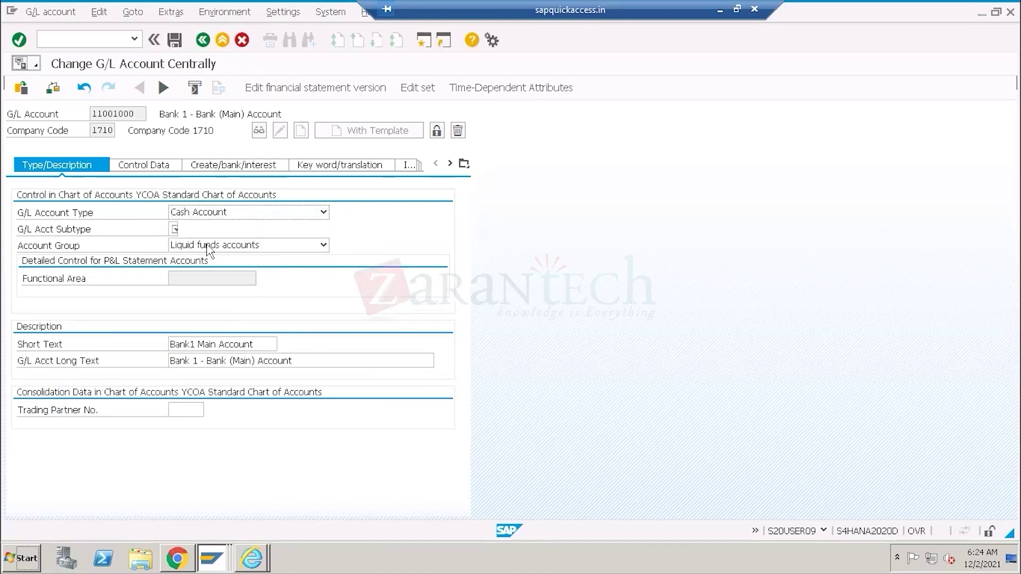
{"action": "left_click", "coordinate": [170, 229]}
{"action": "left_click", "coordinate": [178, 230]}
{"action": "double_click", "coordinate": [207, 213]}
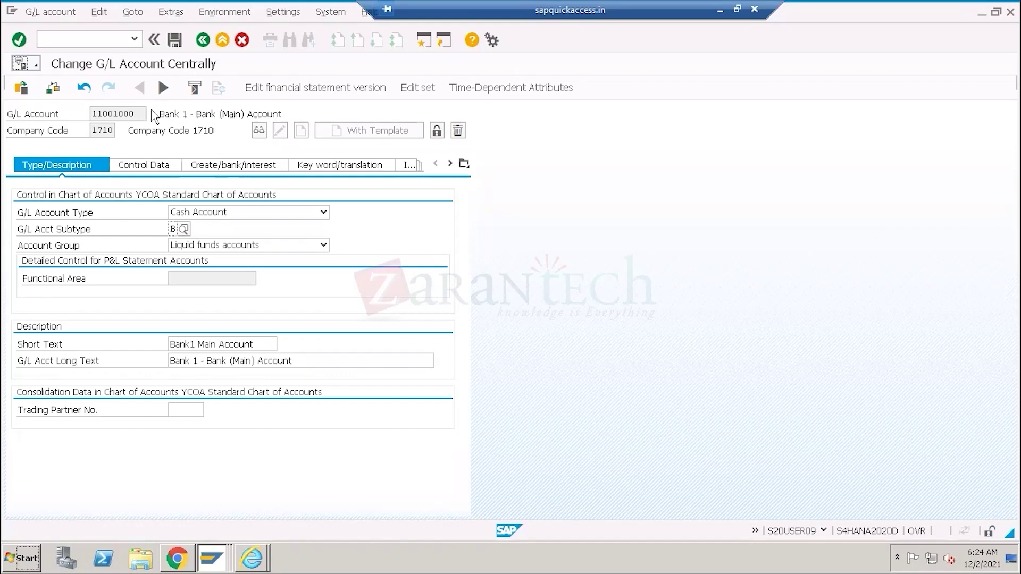
{"action": "double_click", "coordinate": [113, 112]}
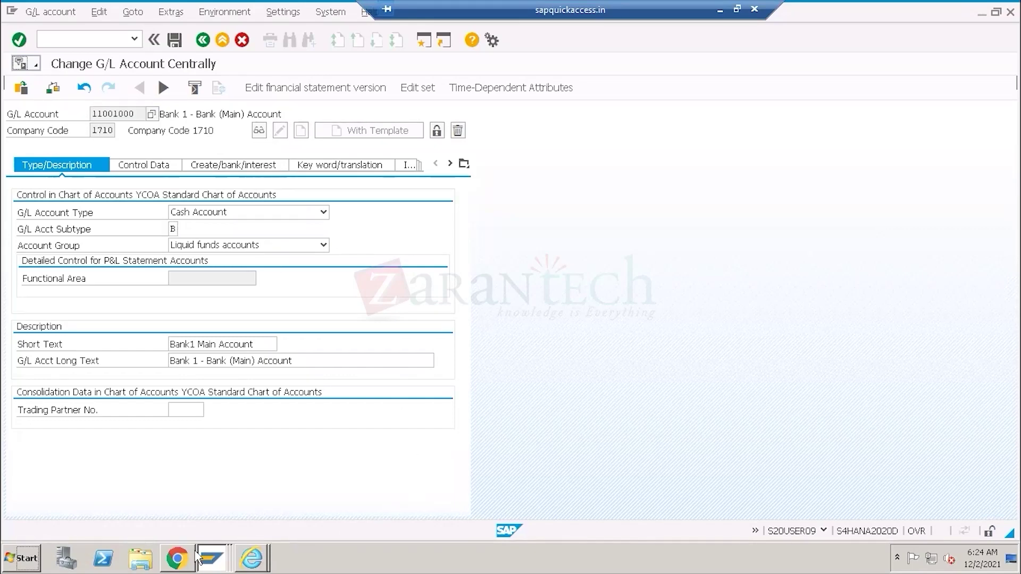
Verify house bank account HDFC1 and G/L account 11001000, then save the Salary account bank account.
{"action": "left_click", "coordinate": [177, 559]}
{"action": "left_click_drag", "start_coordinate": [265, 413], "coordinate": [207, 413]}
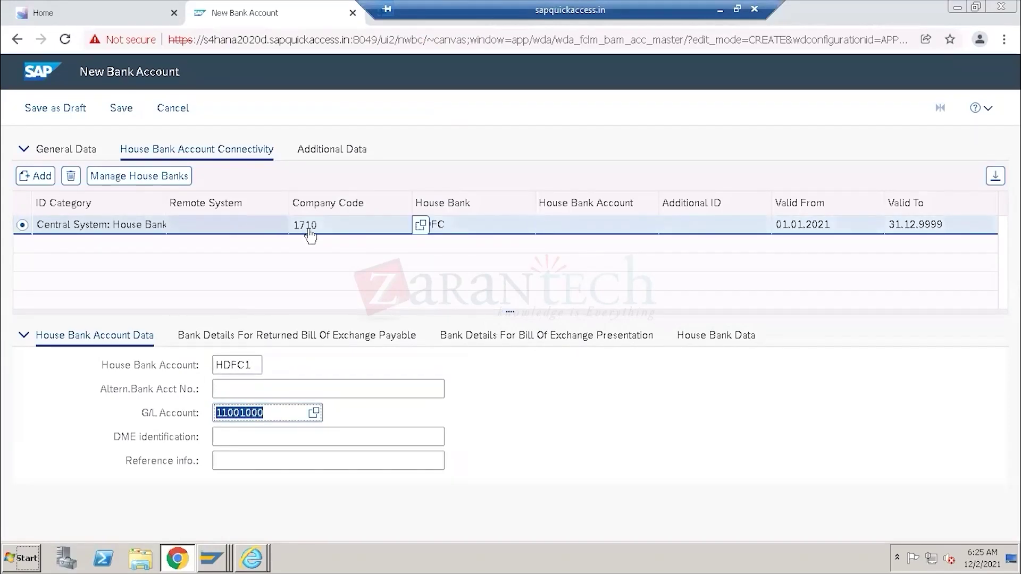
{"action": "left_click_drag", "start_coordinate": [253, 366], "coordinate": [208, 367]}
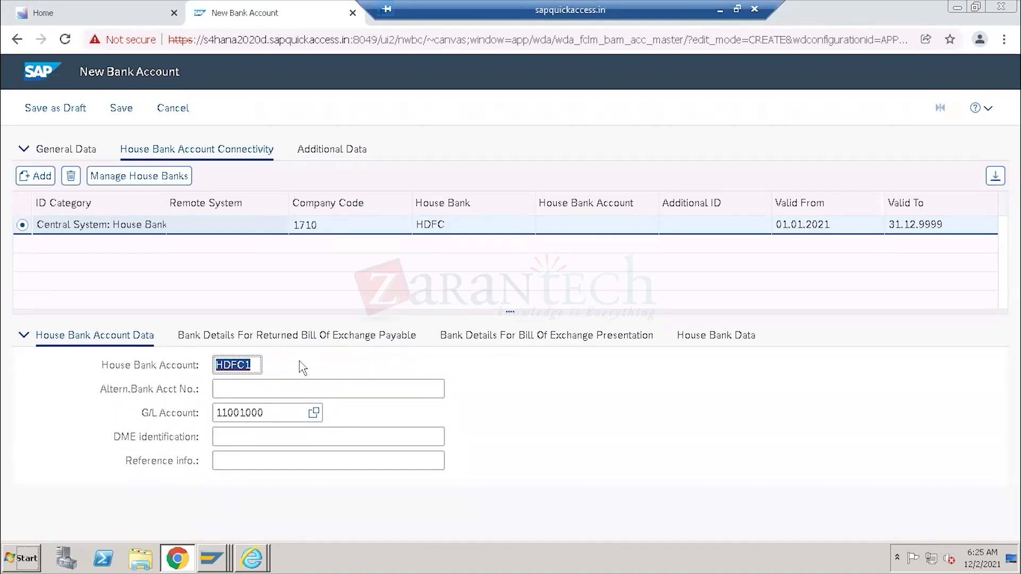
{"action": "left_click_drag", "start_coordinate": [190, 367], "coordinate": [215, 366]}
{"action": "left_click", "coordinate": [254, 367]}
{"action": "left_click_drag", "start_coordinate": [281, 413], "coordinate": [210, 416]}
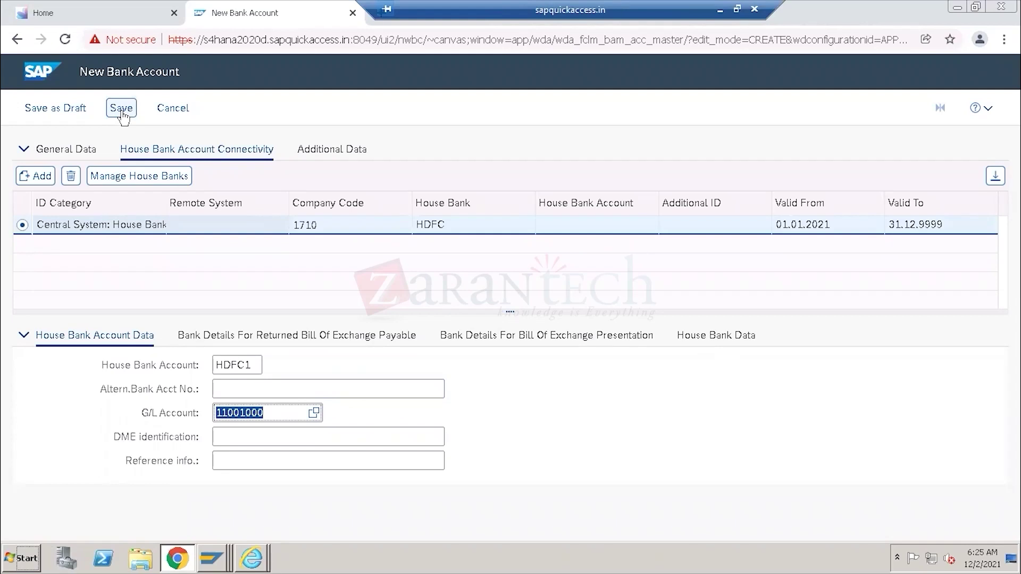
{"action": "left_click", "coordinate": [122, 109]}
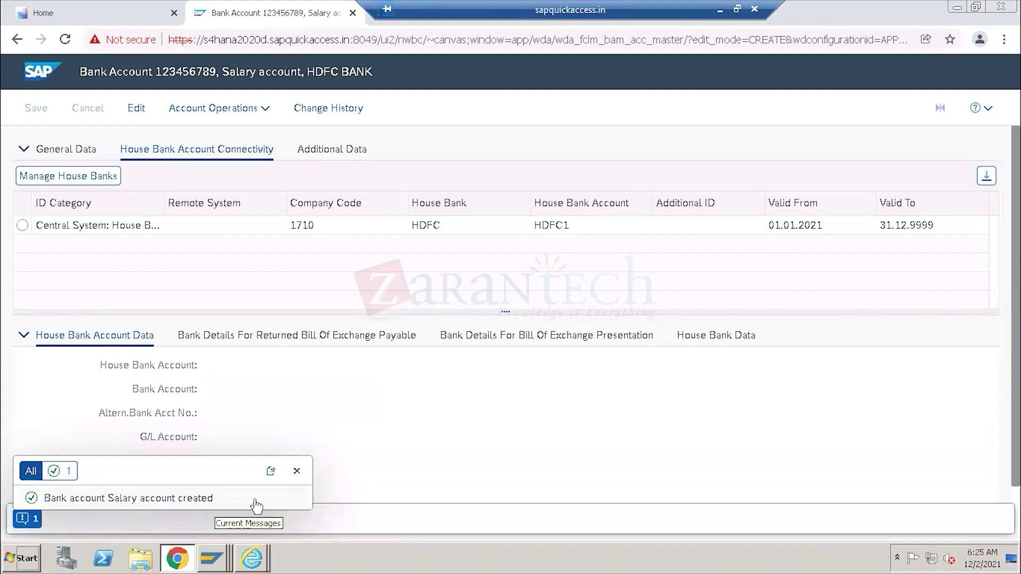
{"action": "left_click", "coordinate": [220, 559]}
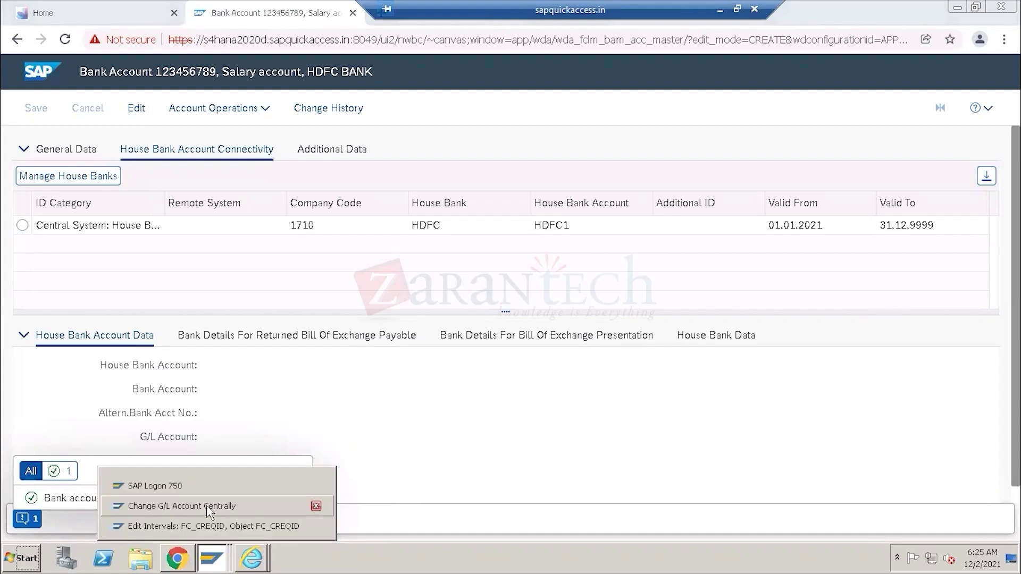
Exit the G/L account change screen without saving.
{"action": "left_click", "coordinate": [209, 508]}
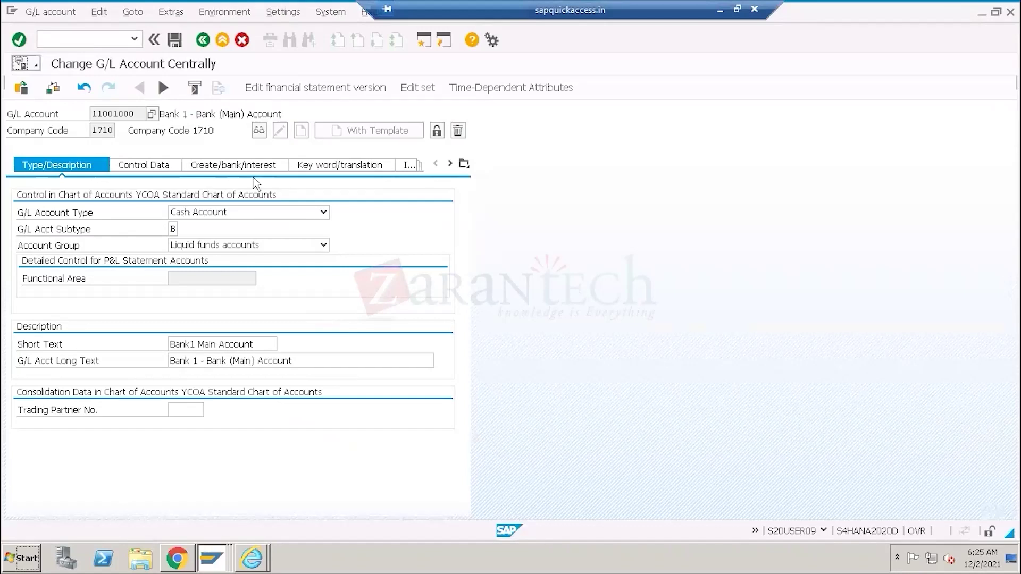
{"action": "left_click", "coordinate": [203, 40]}
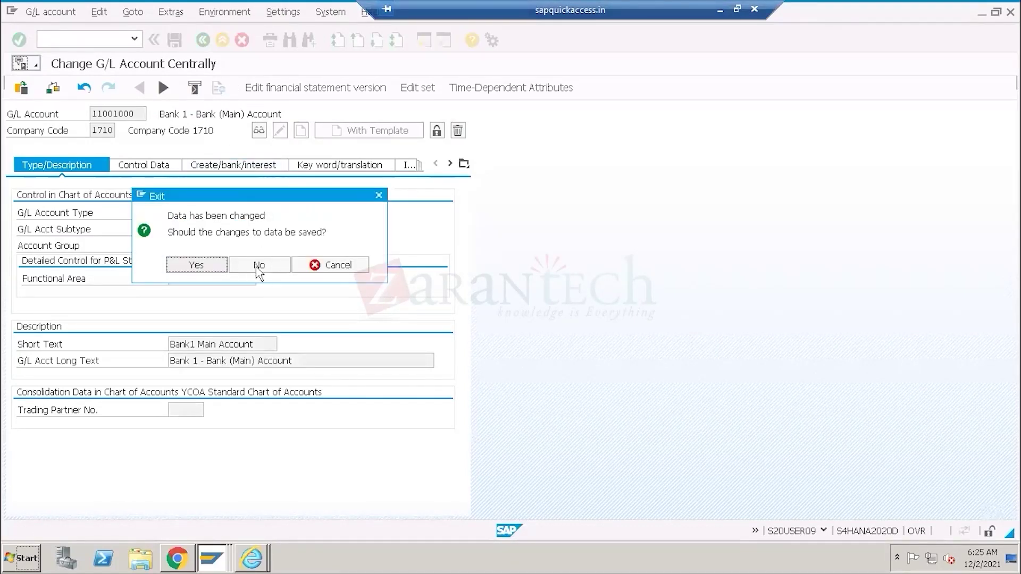
{"action": "left_click", "coordinate": [259, 266]}
Run FI12 and open the house banks of company code 1710.
{"action": "left_click", "coordinate": [63, 44]}
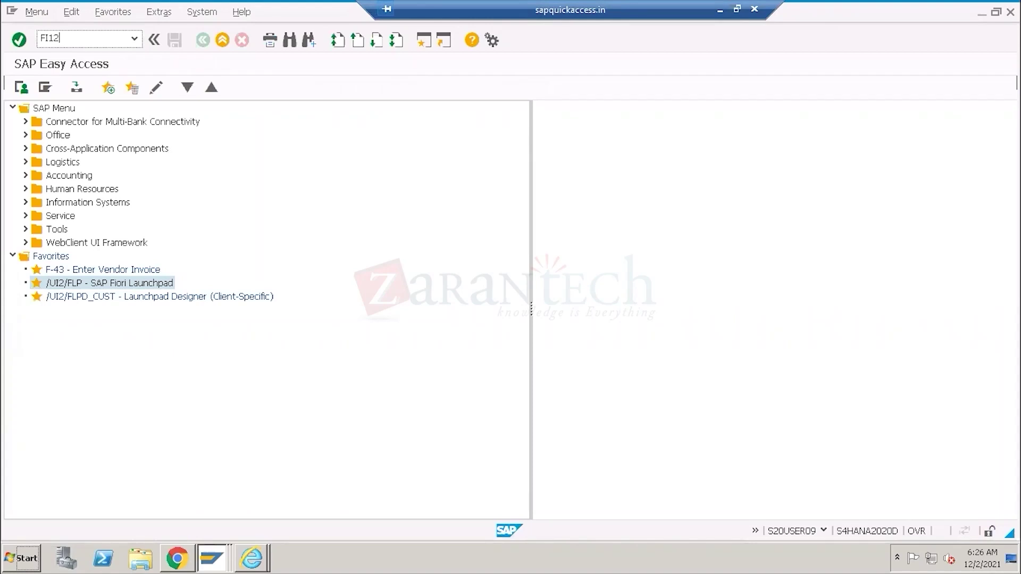
{"action": "key", "text": "Return"}
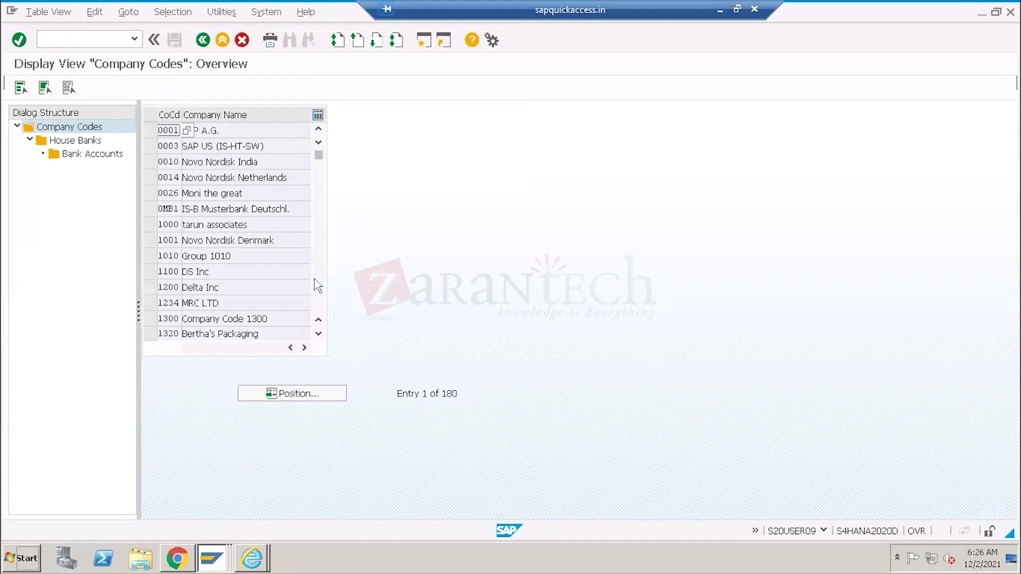
{"action": "scroll", "coordinate": [326, 310], "scroll_direction": "down", "scroll_amount": 5}
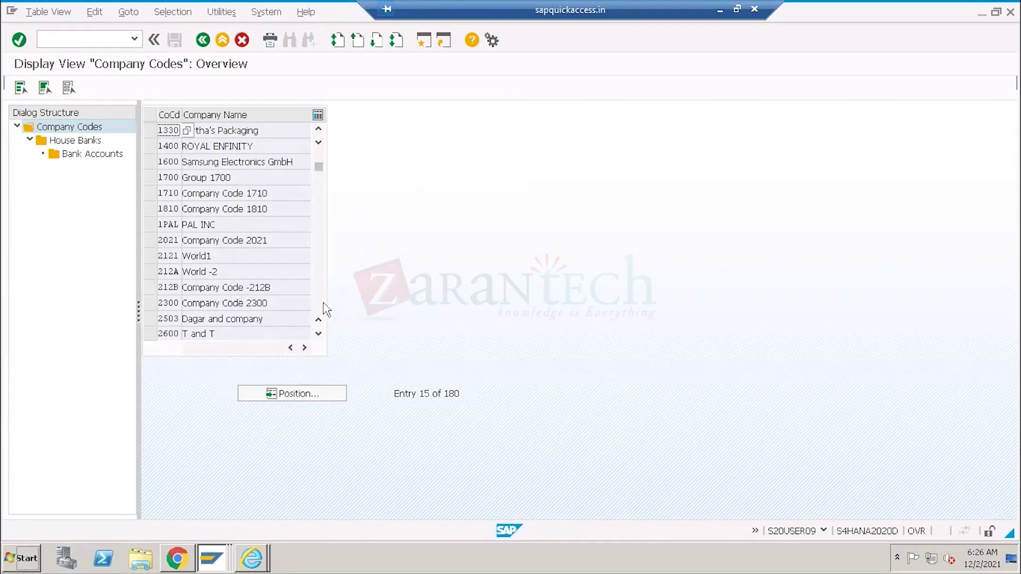
{"action": "left_click", "coordinate": [164, 195]}
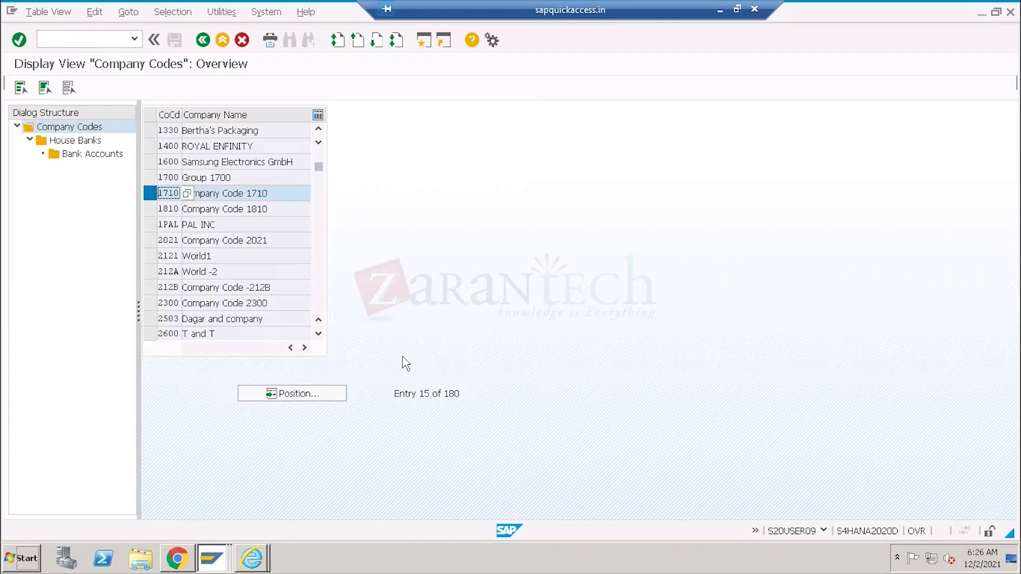
{"action": "left_click", "coordinate": [73, 142]}
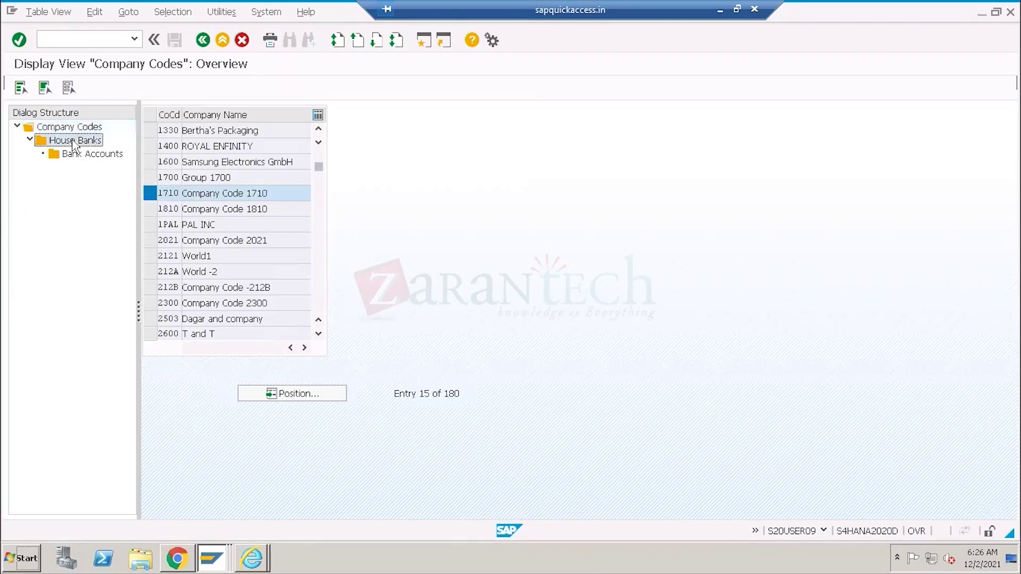
{"action": "double_click", "coordinate": [73, 142]}
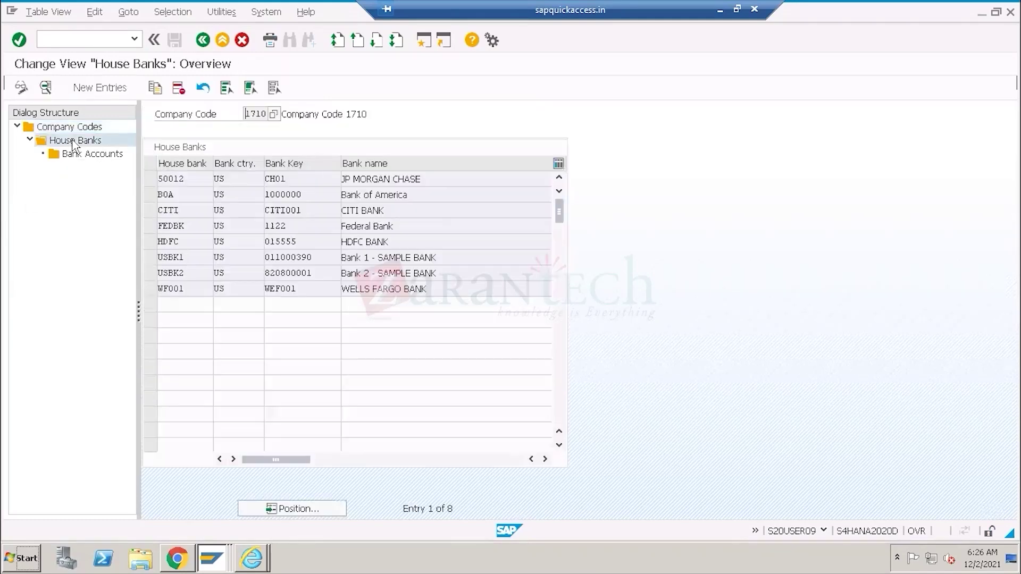
Open the bank accounts of house bank HDFC (bank key 015555) to see HDFC1's details.
{"action": "left_click", "coordinate": [150, 242]}
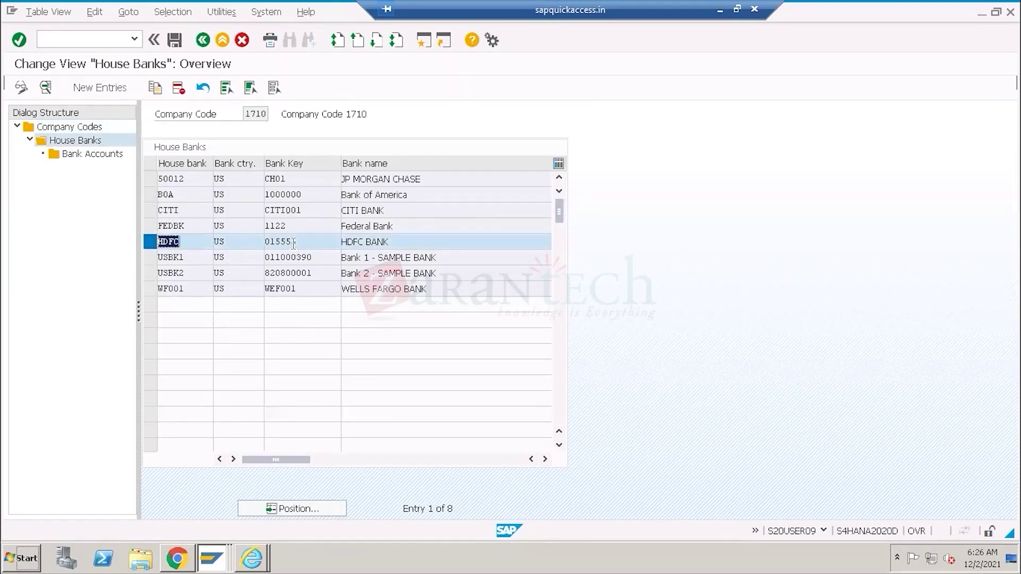
{"action": "left_click_drag", "start_coordinate": [299, 242], "coordinate": [251, 242]}
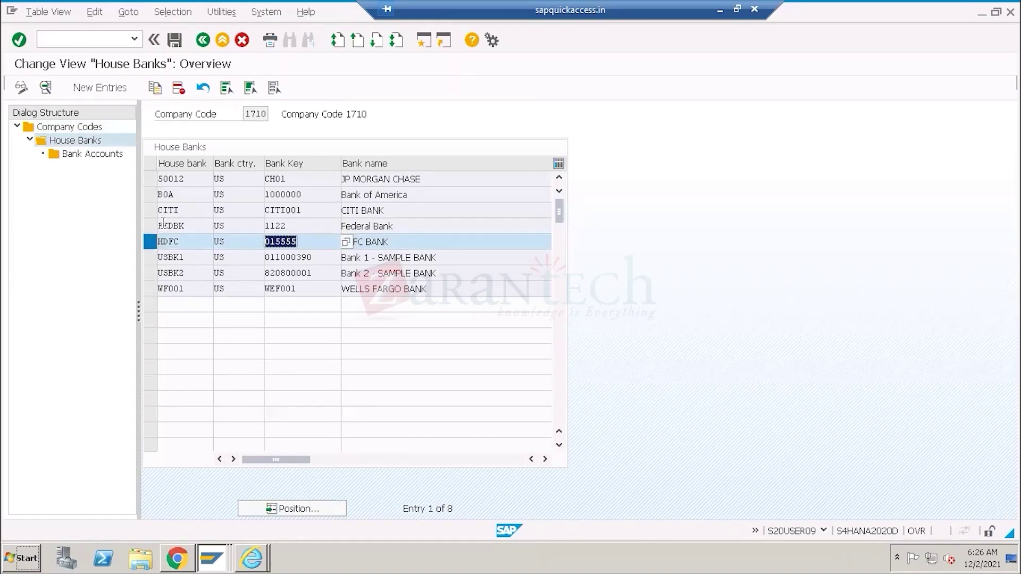
{"action": "left_click_drag", "start_coordinate": [180, 242], "coordinate": [146, 244]}
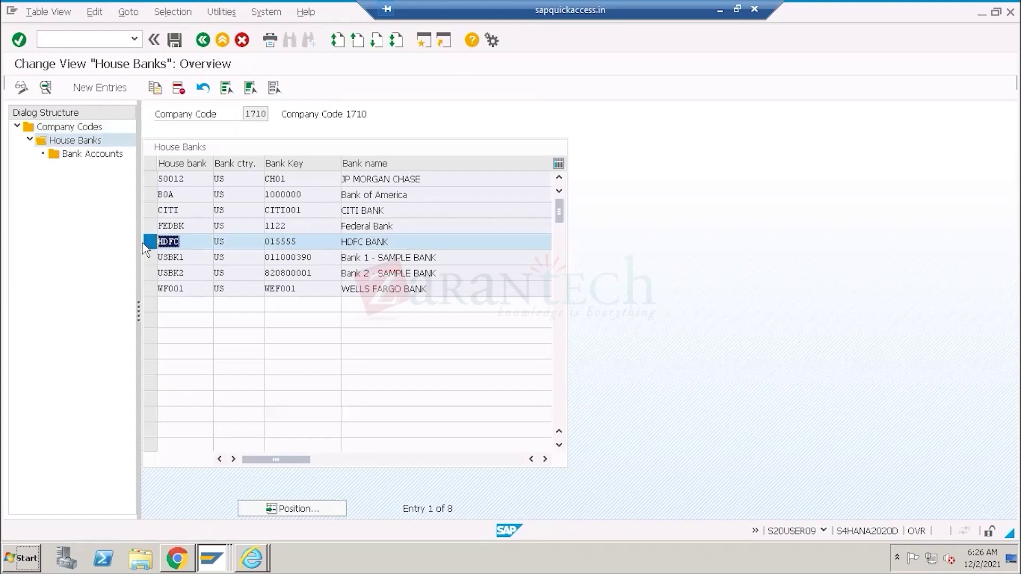
{"action": "left_click", "coordinate": [89, 156]}
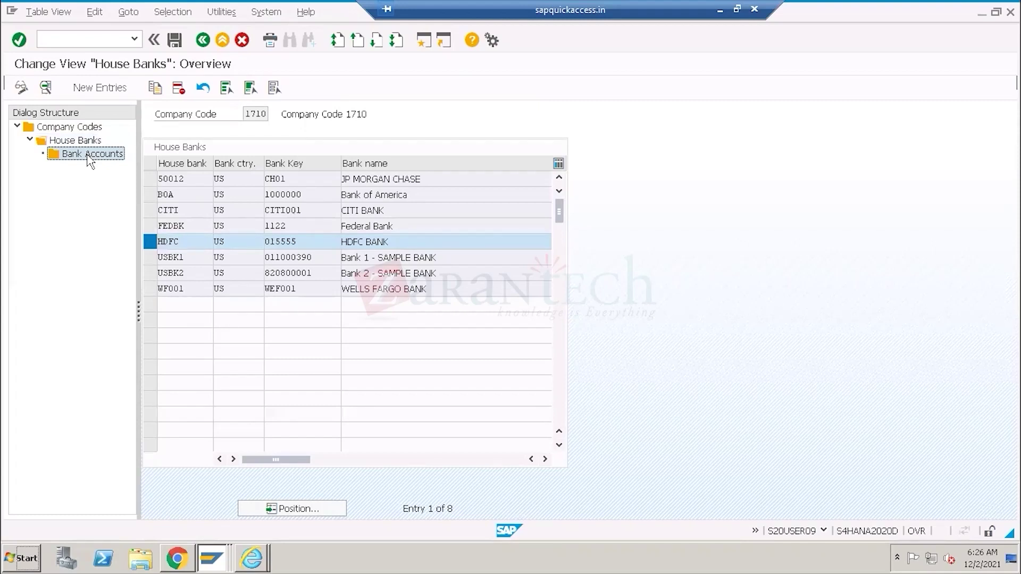
{"action": "double_click", "coordinate": [91, 159]}
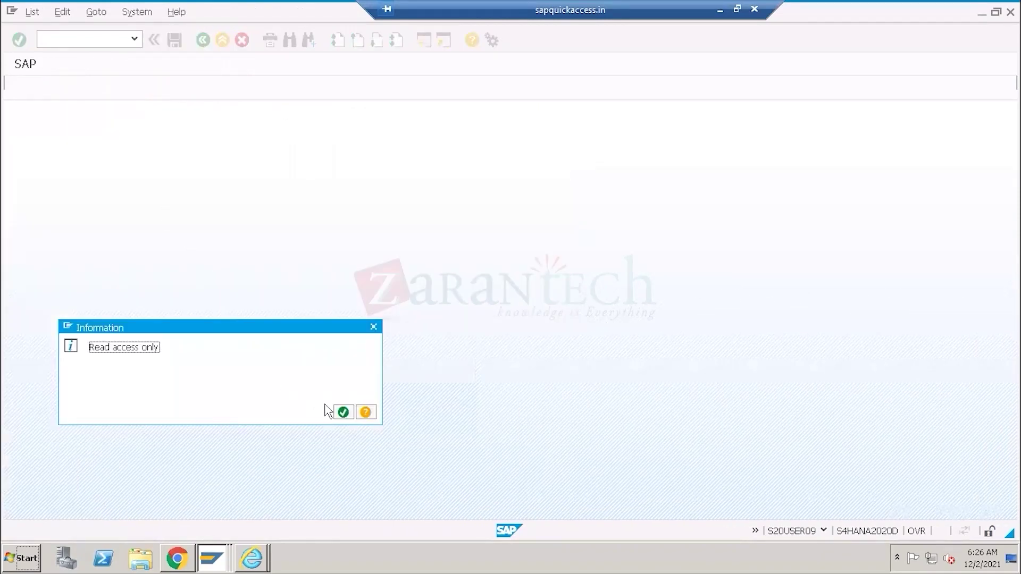
{"action": "left_click", "coordinate": [342, 412]}
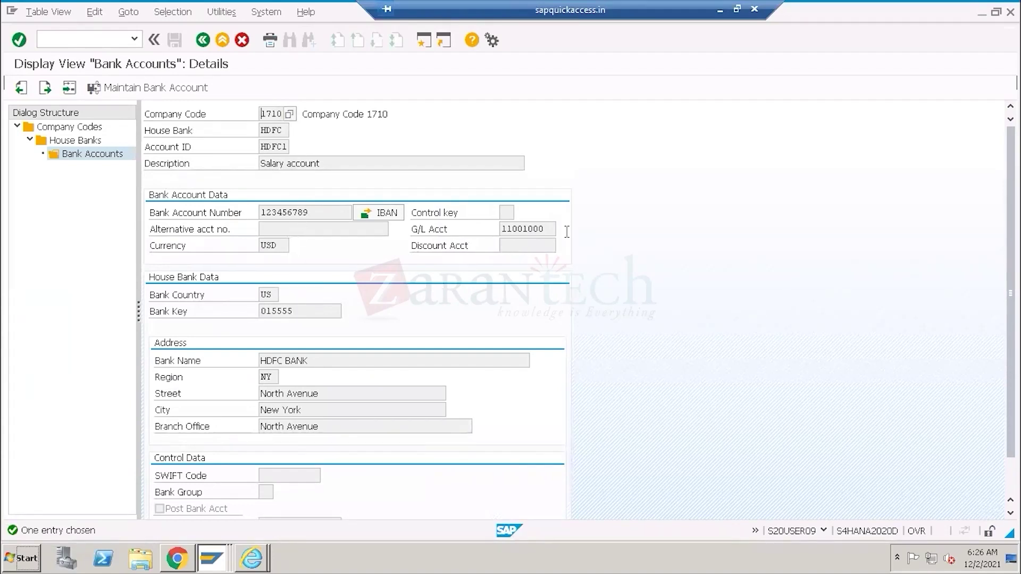
{"action": "left_click", "coordinate": [528, 229]}
{"action": "left_click_drag", "start_coordinate": [544, 228], "coordinate": [506, 229]}
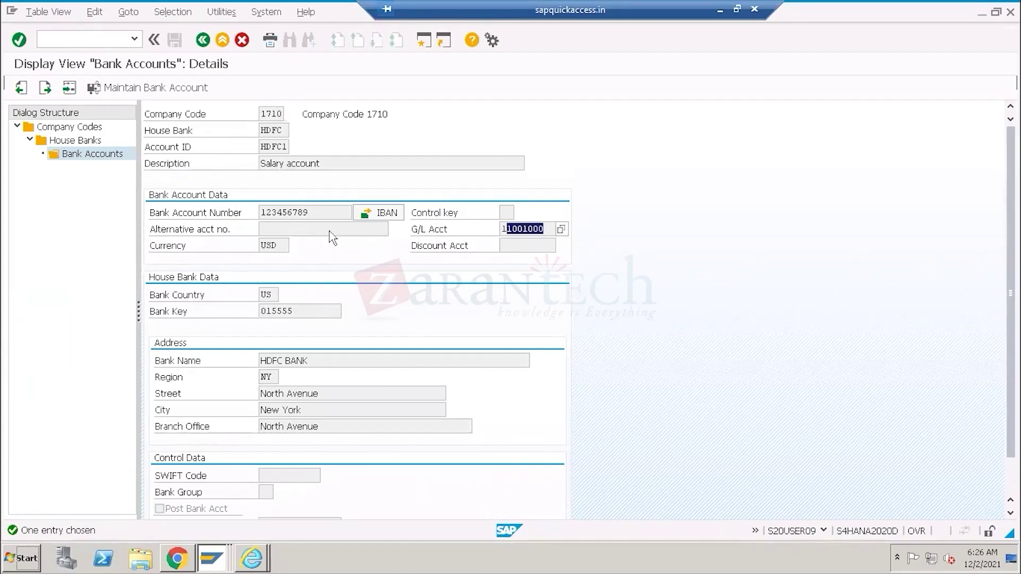
{"action": "left_click_drag", "start_coordinate": [304, 212], "coordinate": [242, 214]}
{"action": "left_click_drag", "start_coordinate": [322, 162], "coordinate": [227, 169]}
{"action": "left_click", "coordinate": [183, 150]}
{"action": "left_click_drag", "start_coordinate": [289, 148], "coordinate": [250, 154]}
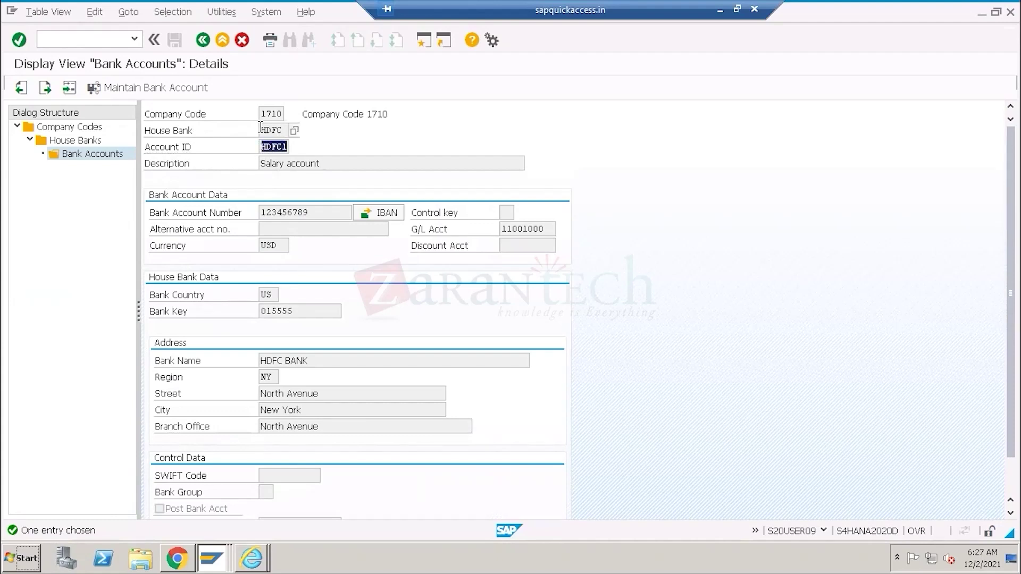
{"action": "double_click", "coordinate": [261, 128]}
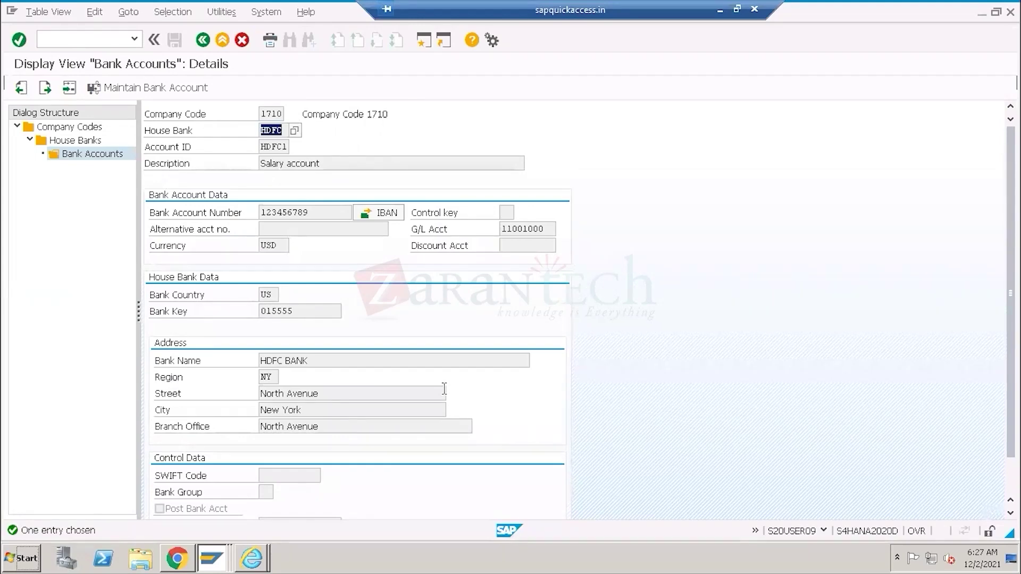
Add the label 'ODATA' beside the PRODUCTION FIORI box in the Paint diagram.
{"action": "left_click", "coordinate": [720, 10]}
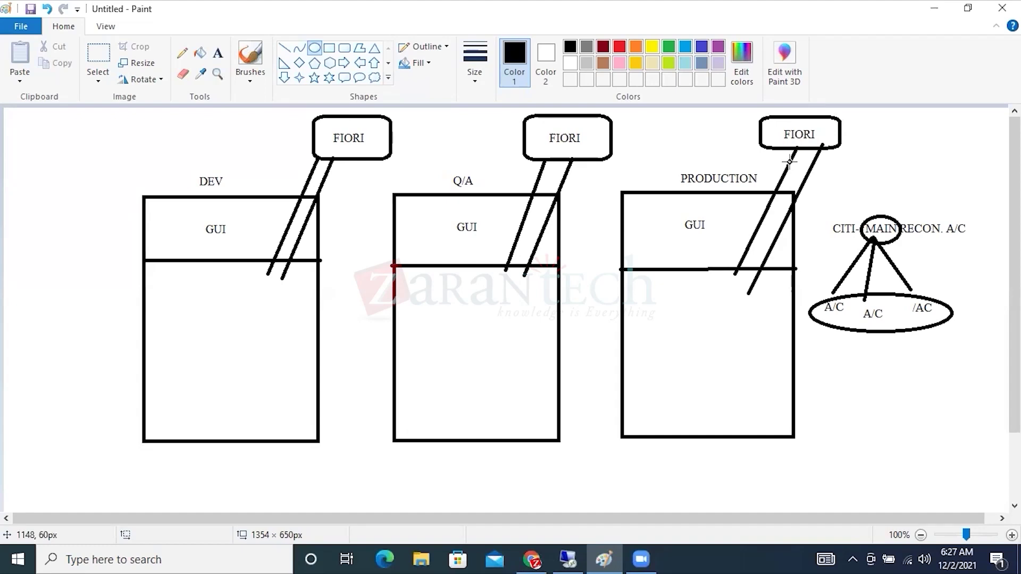
{"action": "left_click", "coordinate": [218, 52]}
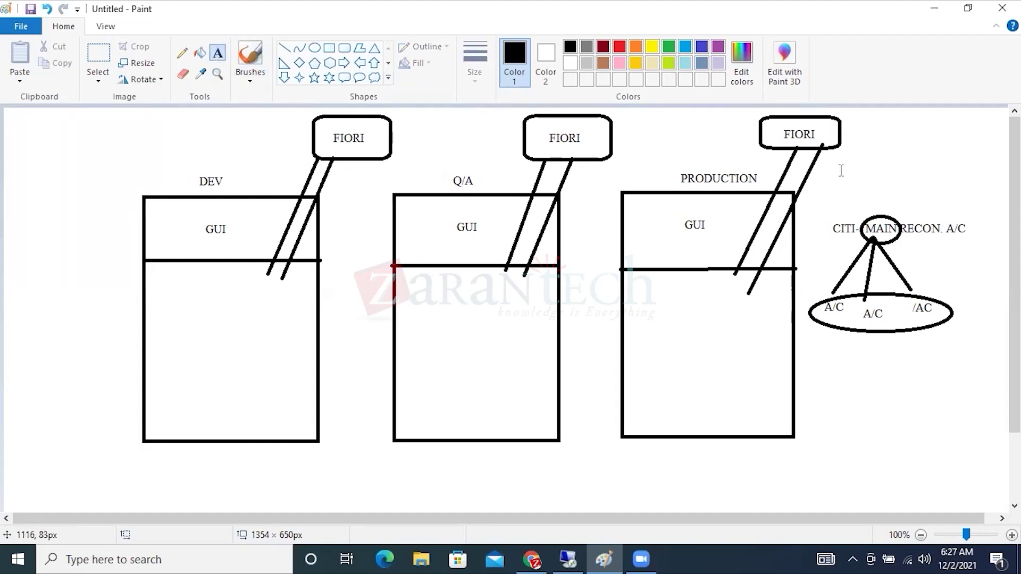
{"action": "left_click", "coordinate": [819, 166]}
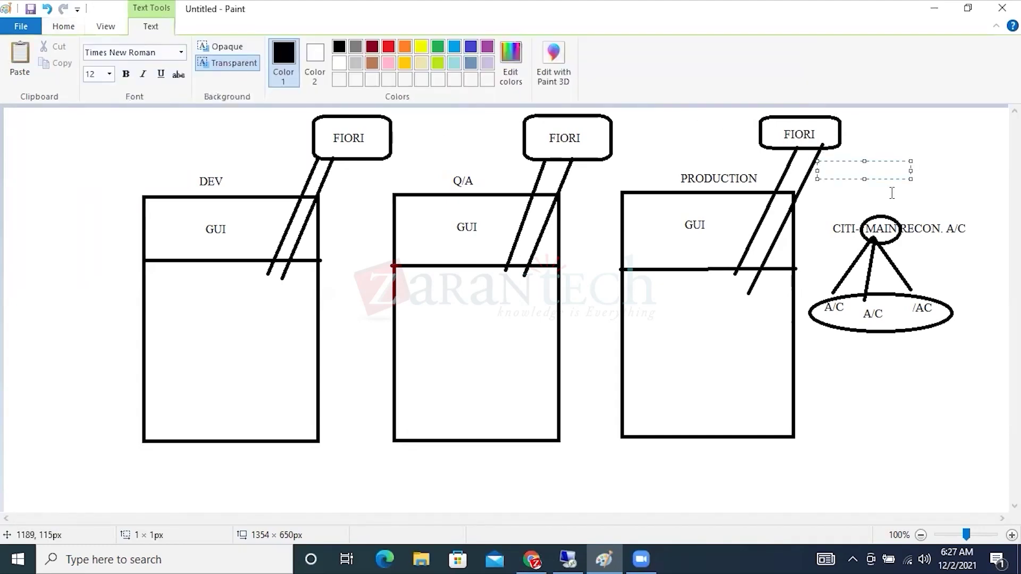
{"action": "type", "text": "ODATA"}
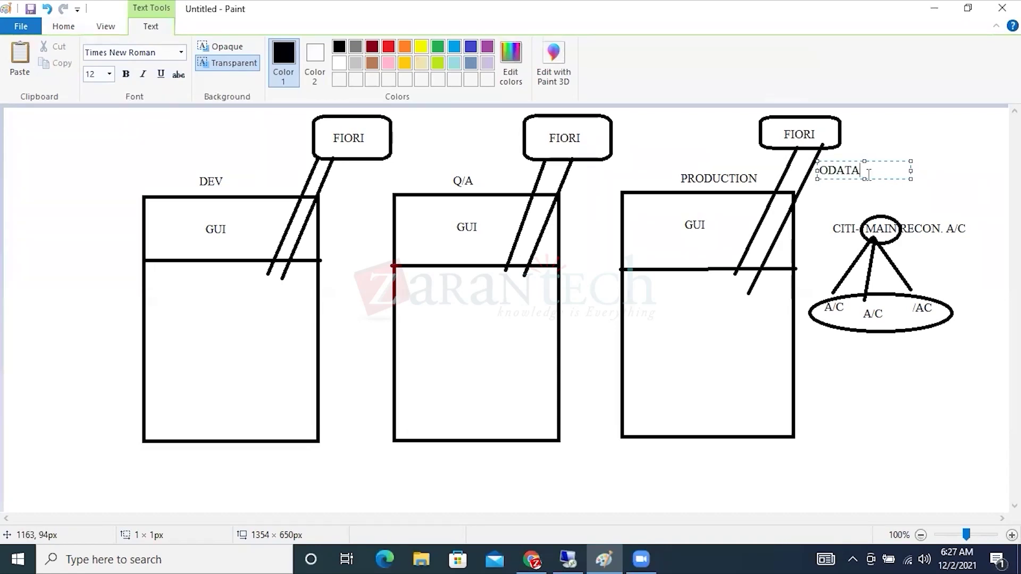
{"action": "left_click_drag", "start_coordinate": [869, 170], "coordinate": [809, 171]}
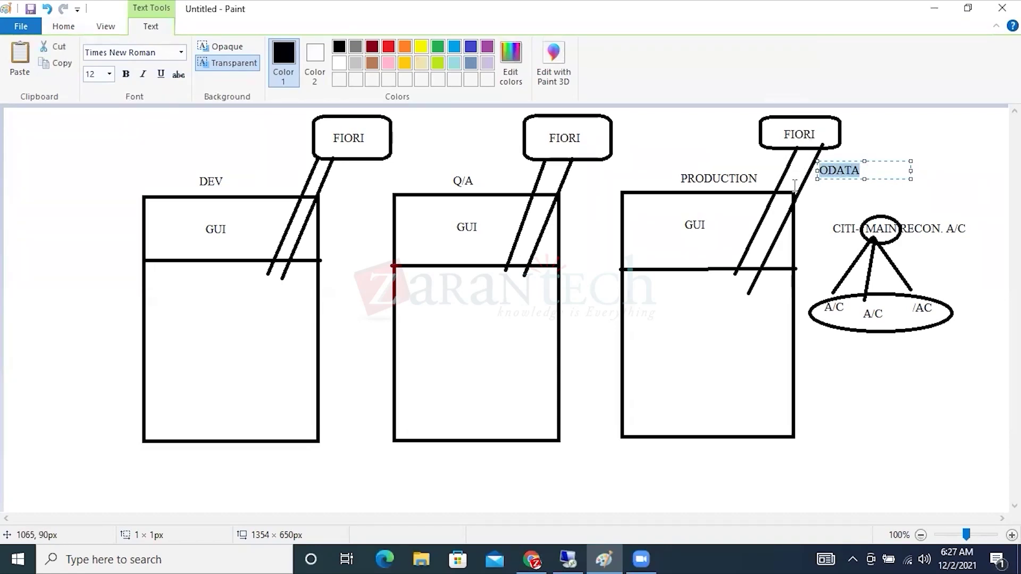
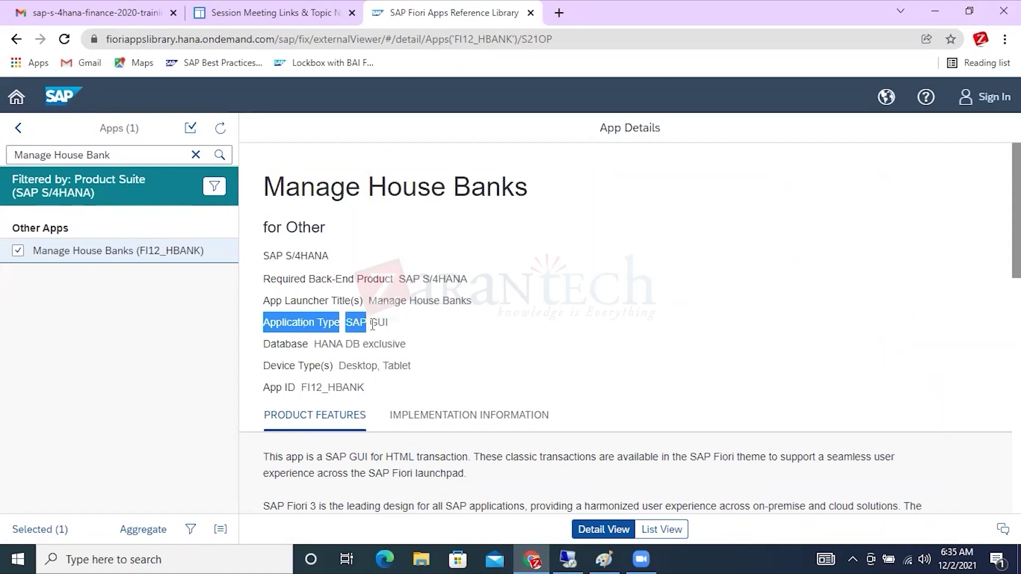
Highlight the Manage House Banks title, its SAP GUI application type and the Required Back-End Product label.
{"action": "left_click", "coordinate": [400, 326]}
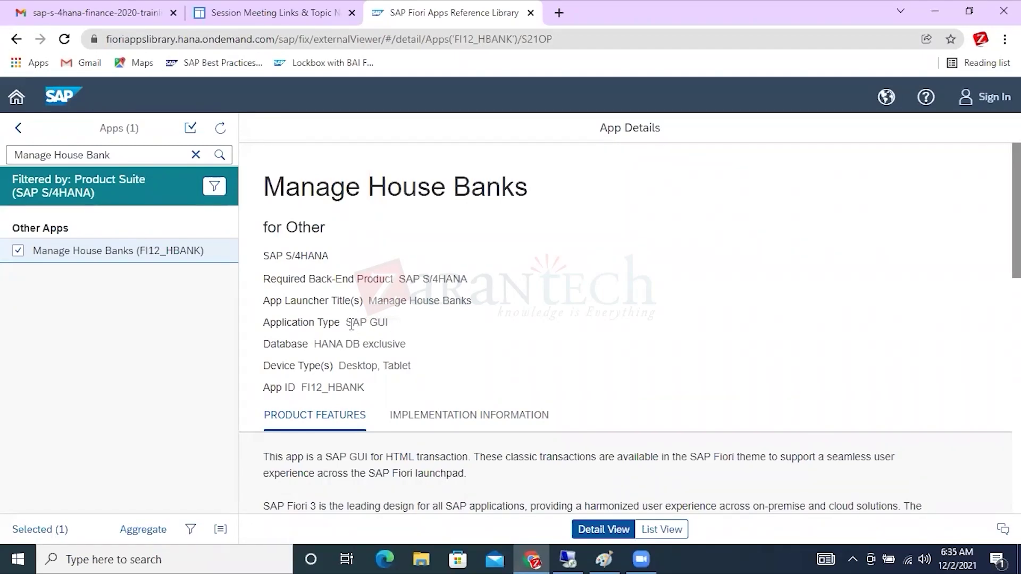
{"action": "left_click_drag", "start_coordinate": [349, 324], "coordinate": [386, 322]}
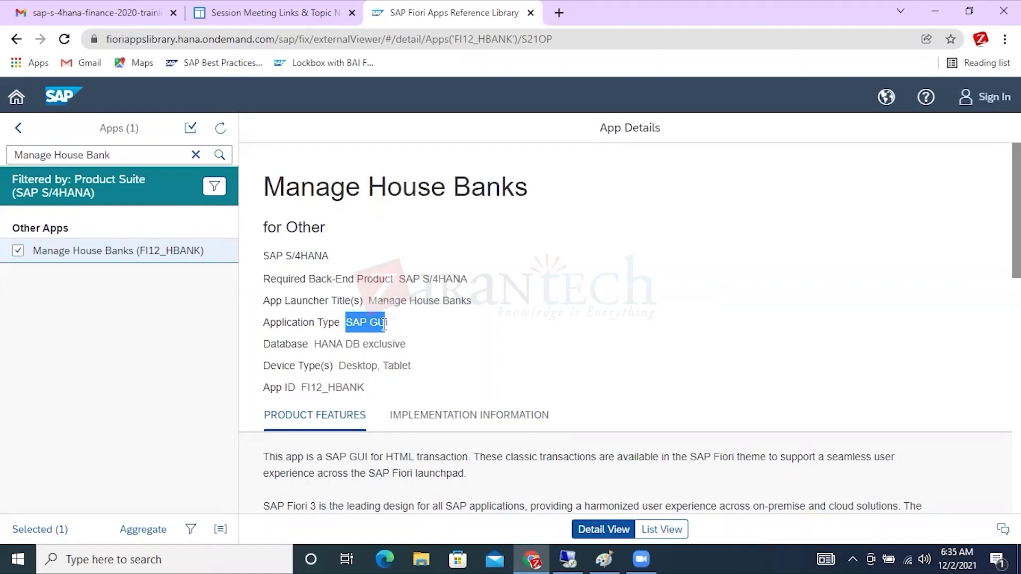
{"action": "left_click", "coordinate": [287, 283]}
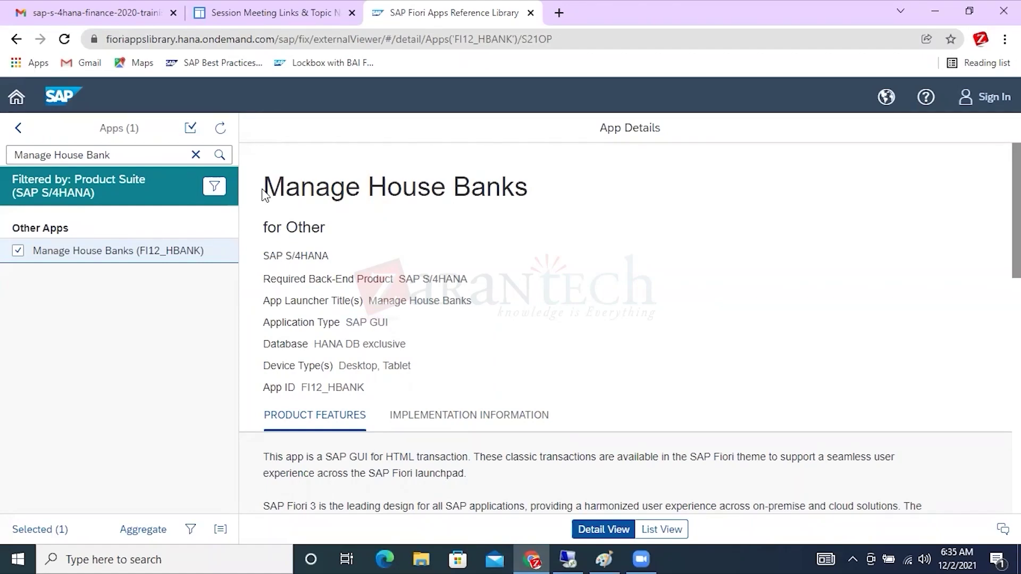
{"action": "left_click_drag", "start_coordinate": [265, 188], "coordinate": [500, 189]}
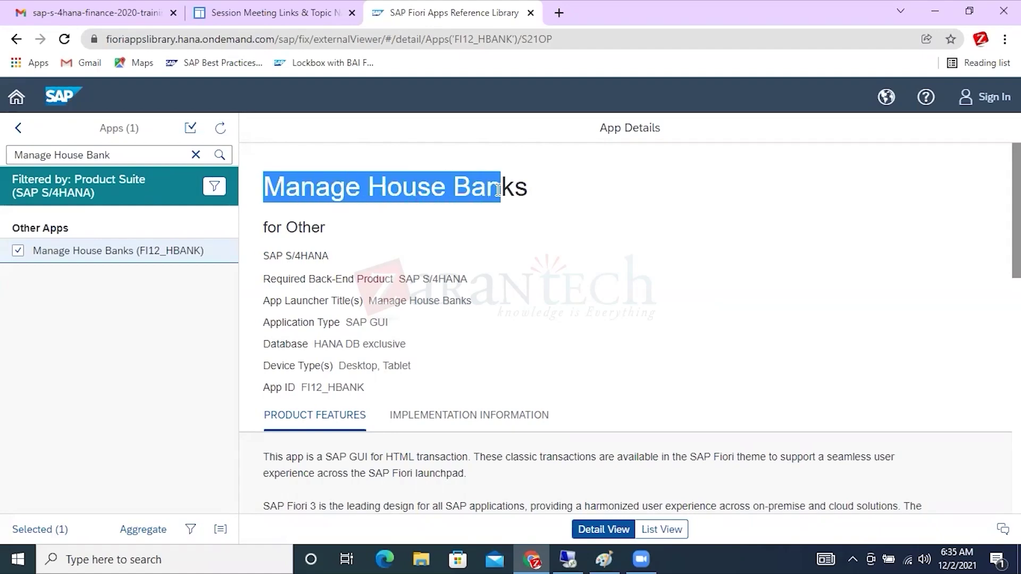
{"action": "left_click_drag", "start_coordinate": [269, 280], "coordinate": [478, 285]}
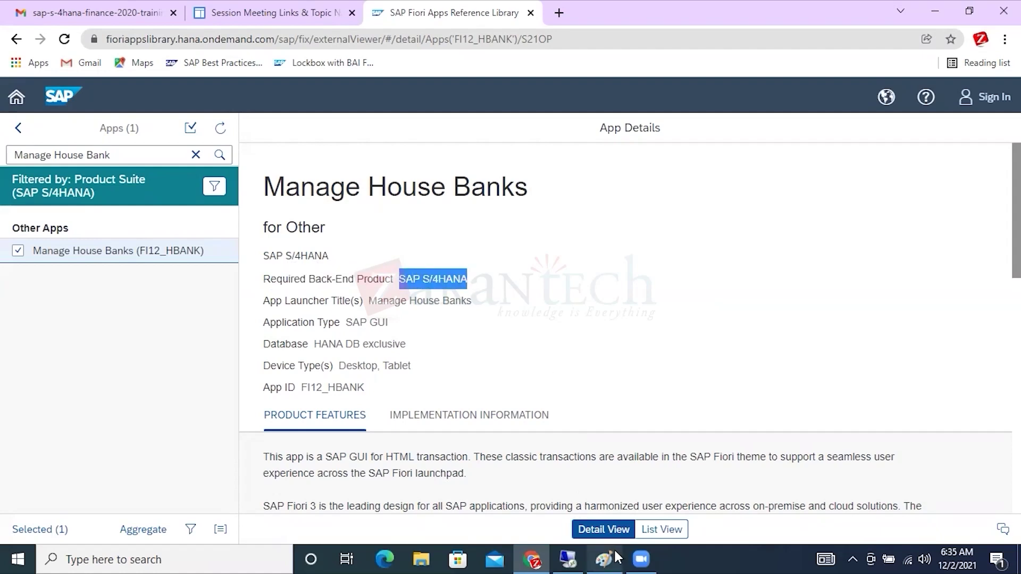
Glance at the Paint diagram, then highlight SAP S/4HANA as the required back-end product.
{"action": "left_click", "coordinate": [616, 557]}
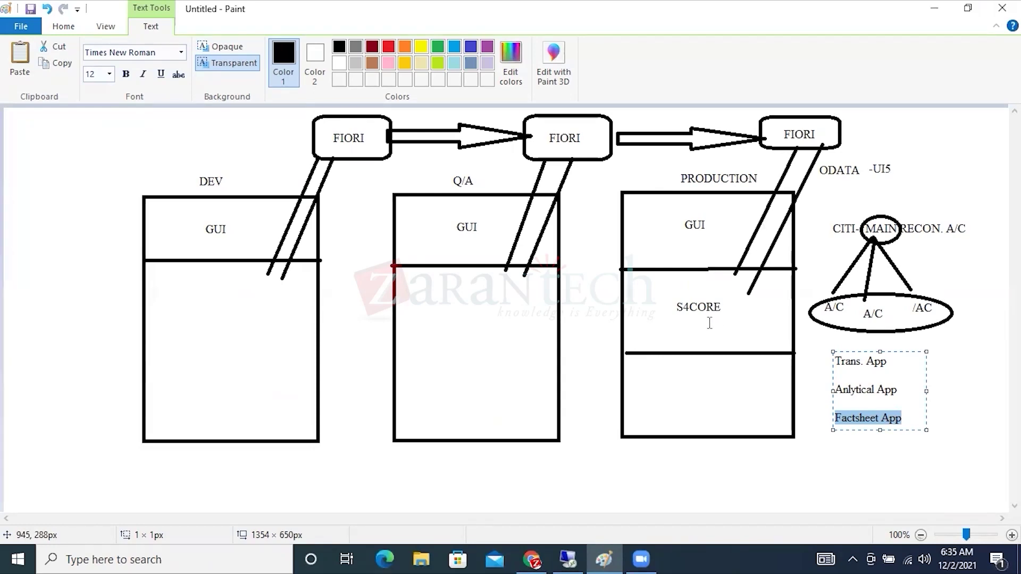
{"action": "left_click", "coordinate": [532, 558]}
{"action": "left_click", "coordinate": [400, 296]}
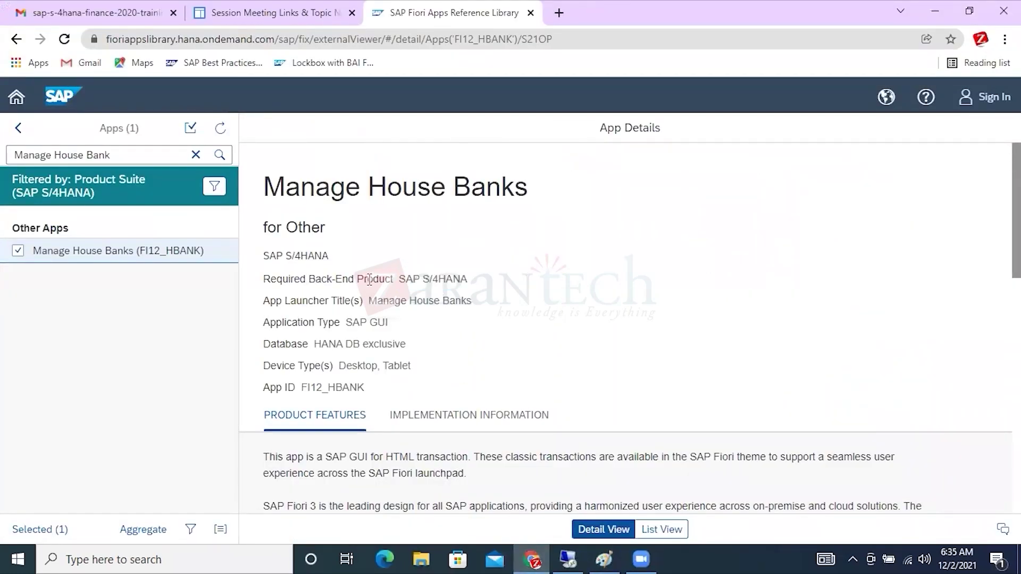
{"action": "left_click_drag", "start_coordinate": [416, 280], "coordinate": [478, 284]}
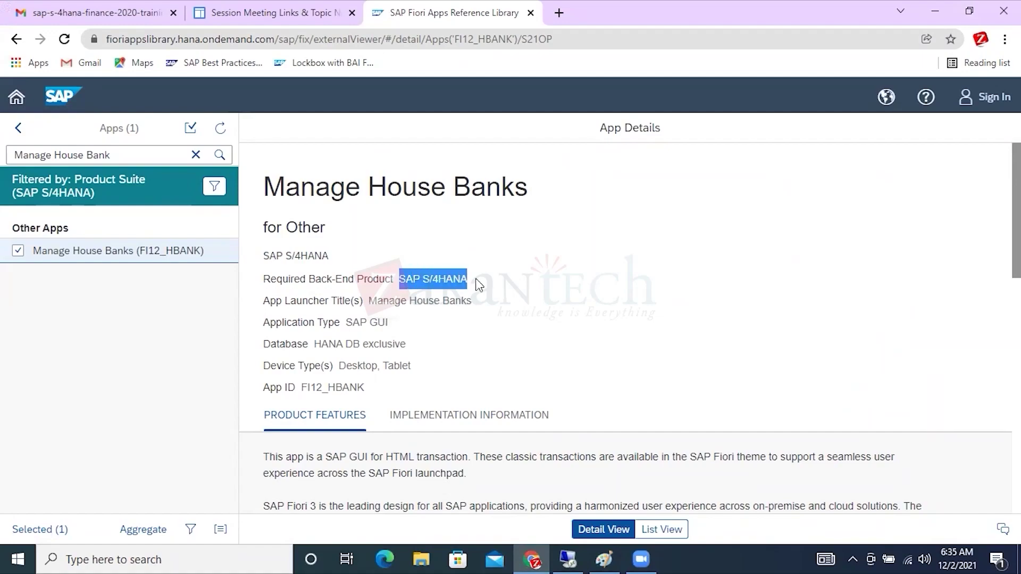
{"action": "left_click", "coordinate": [567, 558]}
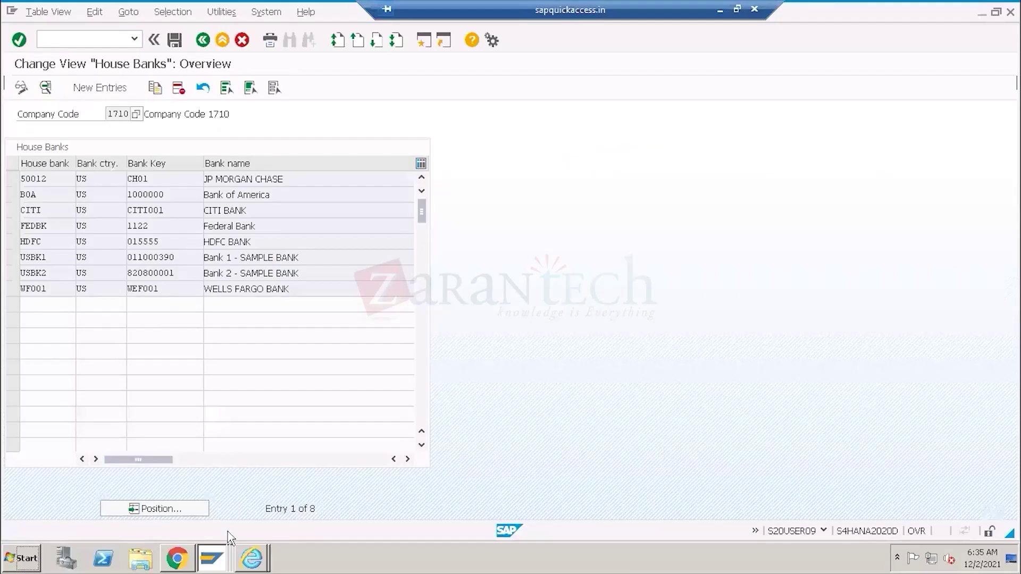
Bring the Edit Intervals SAP GUI window forward and open its system status.
{"action": "left_click", "coordinate": [212, 558]}
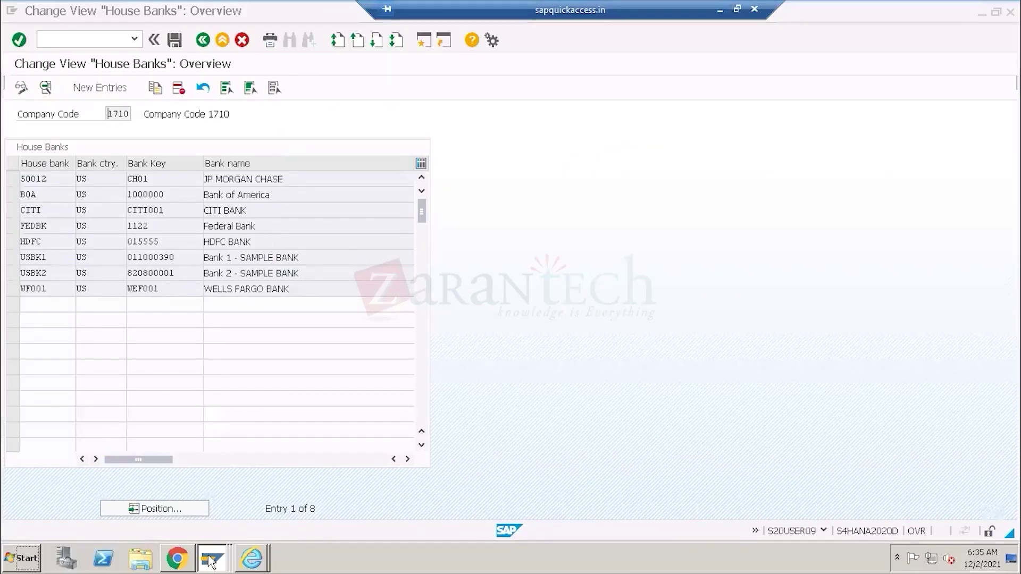
{"action": "left_click", "coordinate": [210, 527]}
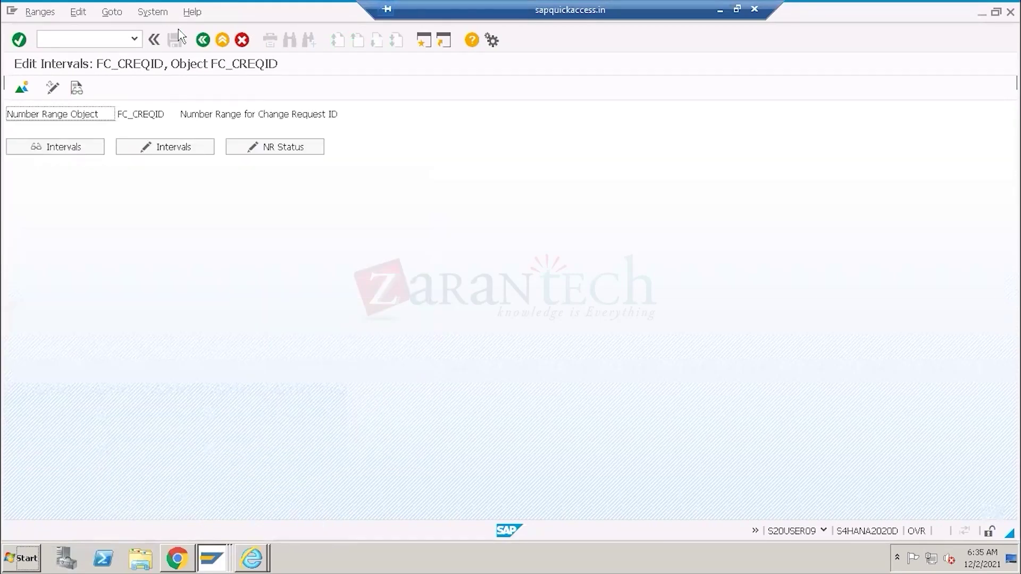
{"action": "left_click", "coordinate": [161, 15]}
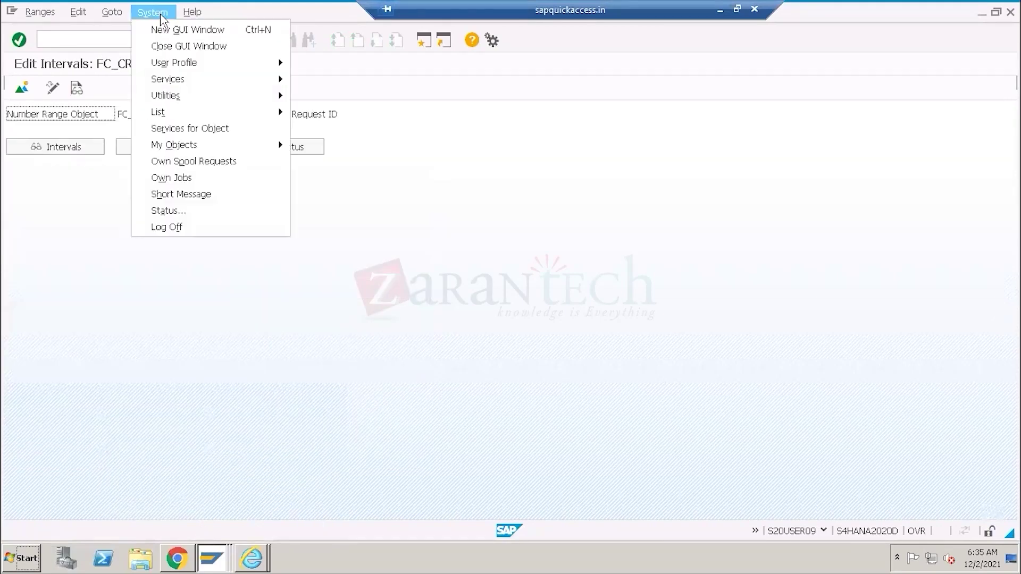
{"action": "left_click", "coordinate": [181, 213]}
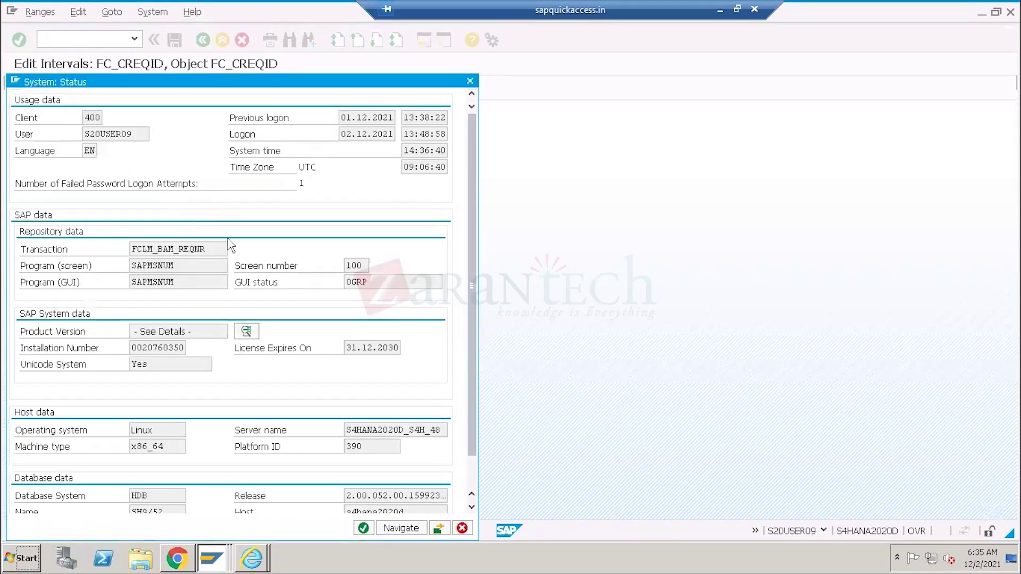
List installed product versions, select S4HANA ON PREMISE, then highlight the library's Manage House Banks launcher title.
{"action": "left_click", "coordinate": [86, 334]}
{"action": "left_click", "coordinate": [246, 332]}
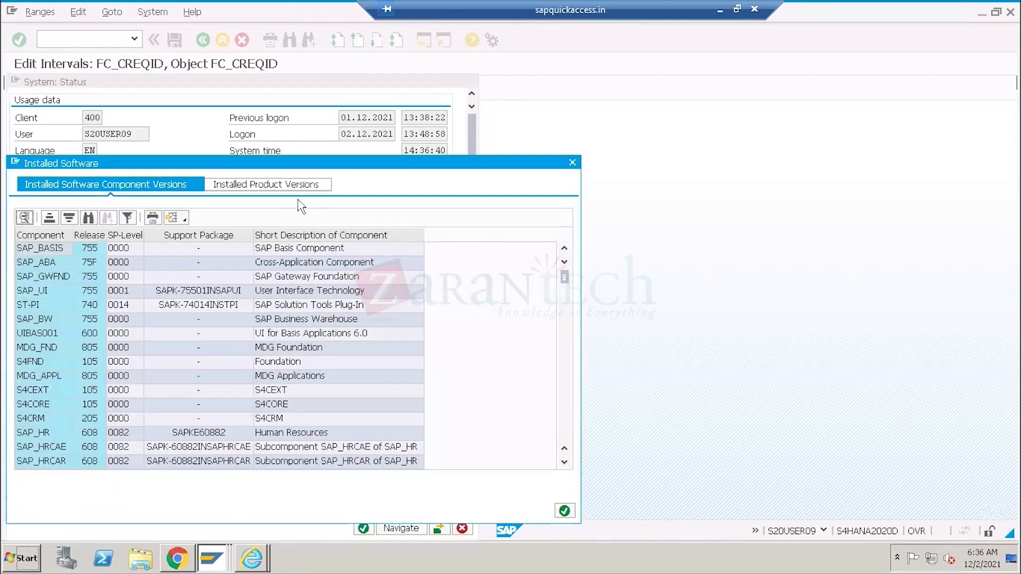
{"action": "left_click_drag", "start_coordinate": [293, 164], "coordinate": [603, 102]}
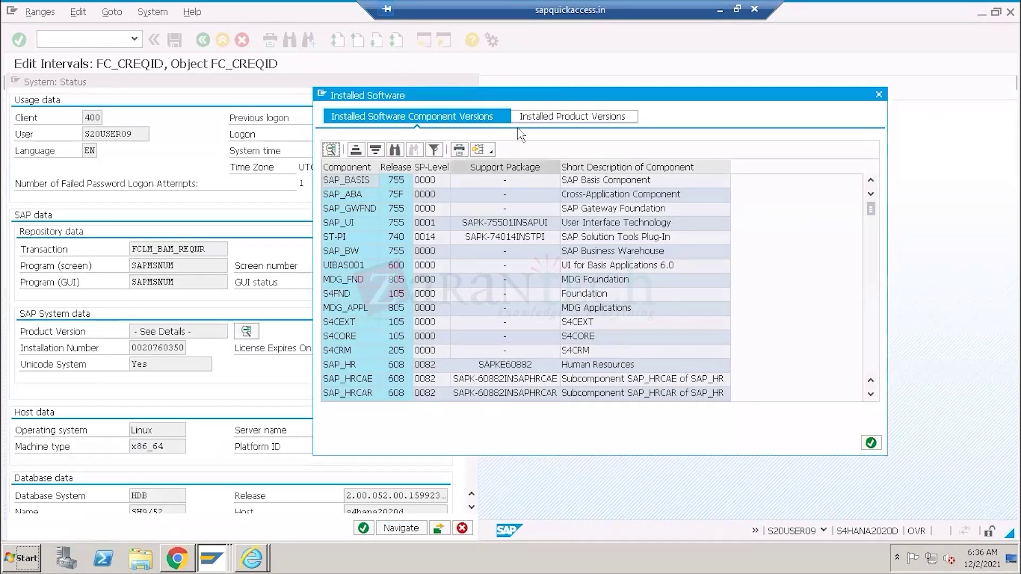
{"action": "left_click", "coordinate": [568, 117]}
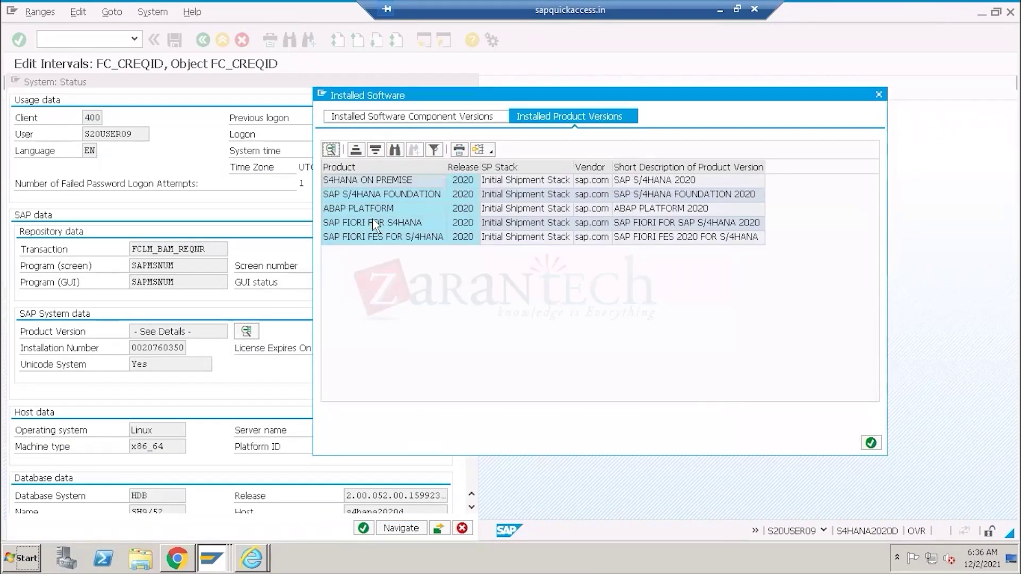
{"action": "left_click", "coordinate": [358, 181]}
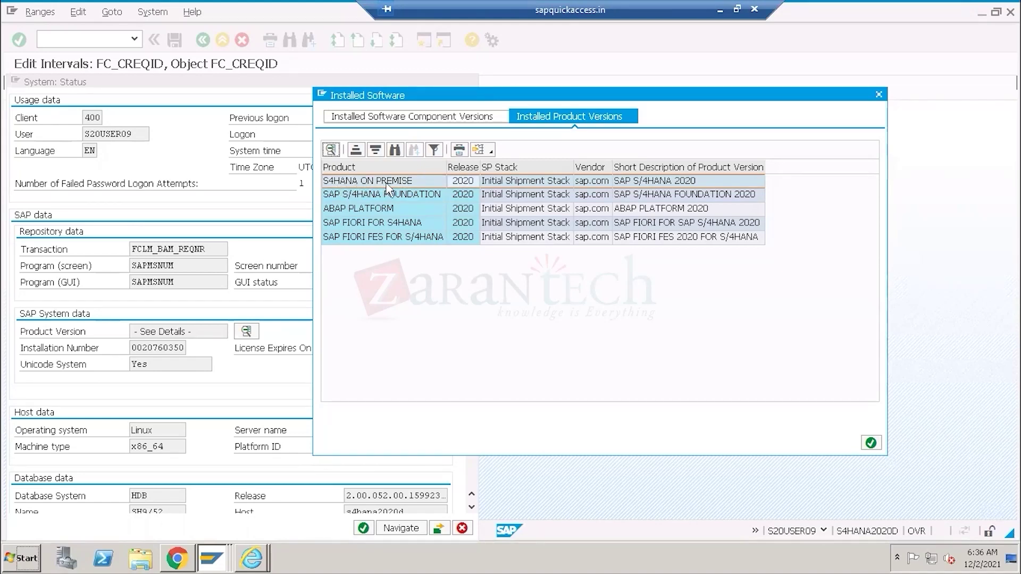
{"action": "left_click", "coordinate": [719, 12]}
{"action": "left_click_drag", "start_coordinate": [264, 304], "coordinate": [473, 305]}
{"action": "key", "text": "ctrl+c"}
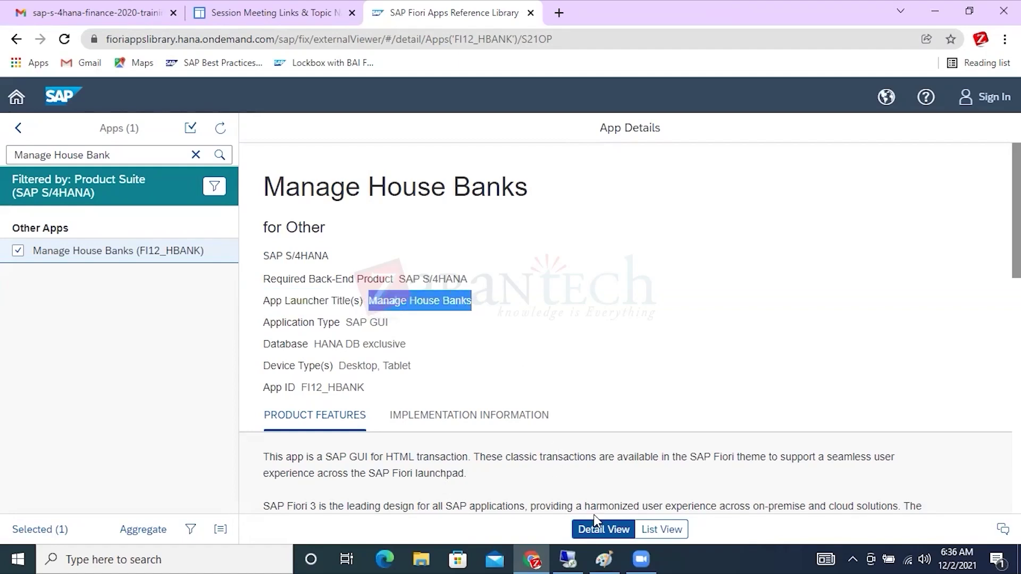
Go to the Fiori launchpad home in the remote browser and open app search.
{"action": "left_click", "coordinate": [562, 553]}
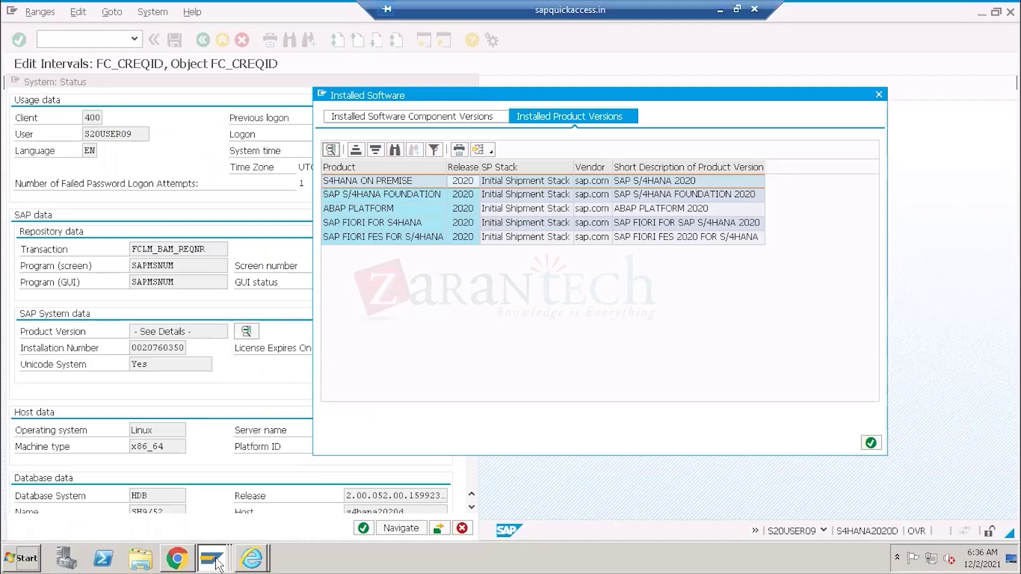
{"action": "left_click", "coordinate": [179, 559]}
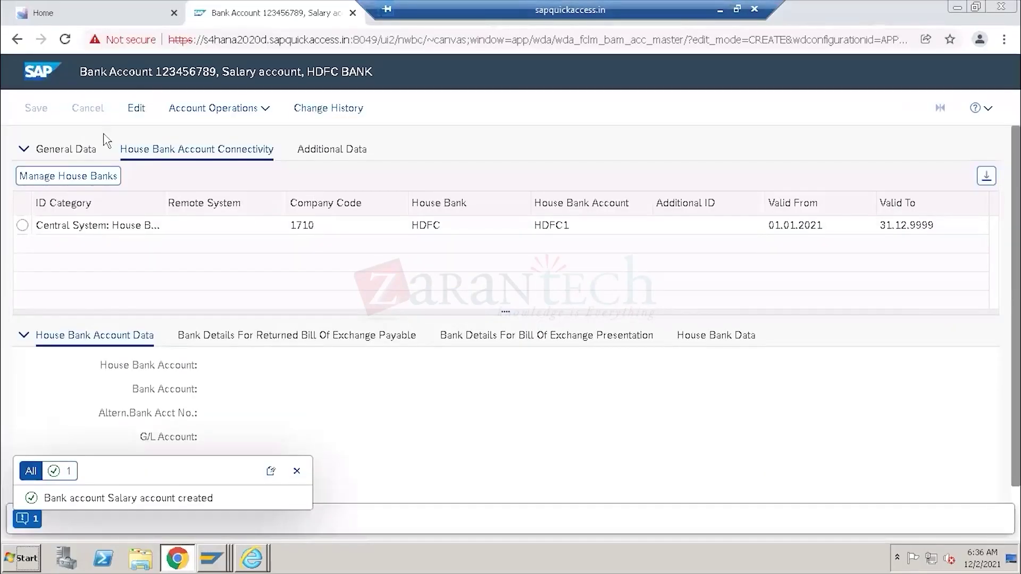
{"action": "left_click", "coordinate": [74, 15]}
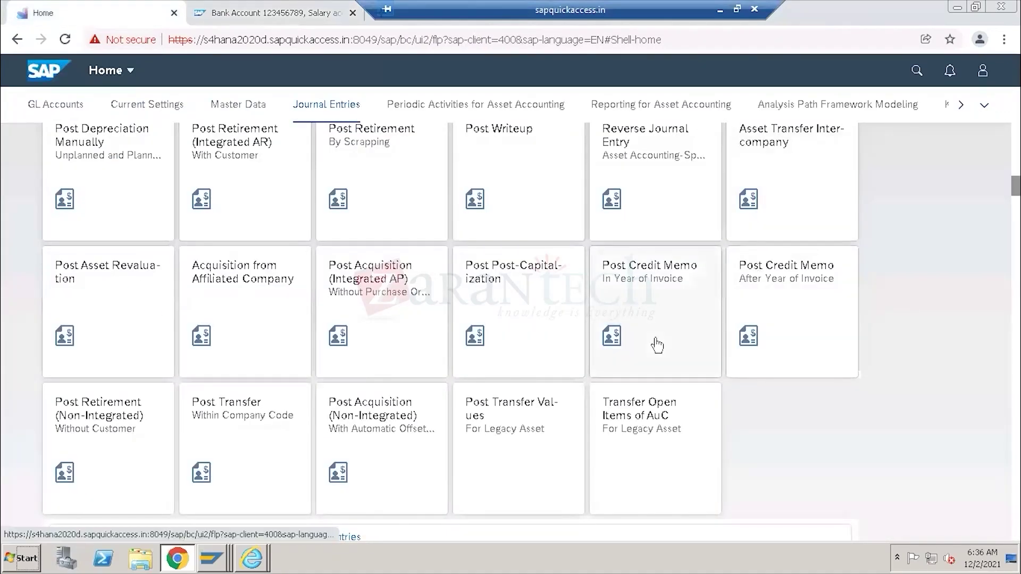
{"action": "scroll", "coordinate": [656, 345], "scroll_direction": "up", "scroll_amount": 5}
{"action": "scroll", "coordinate": [658, 346], "scroll_direction": "up", "scroll_amount": 10}
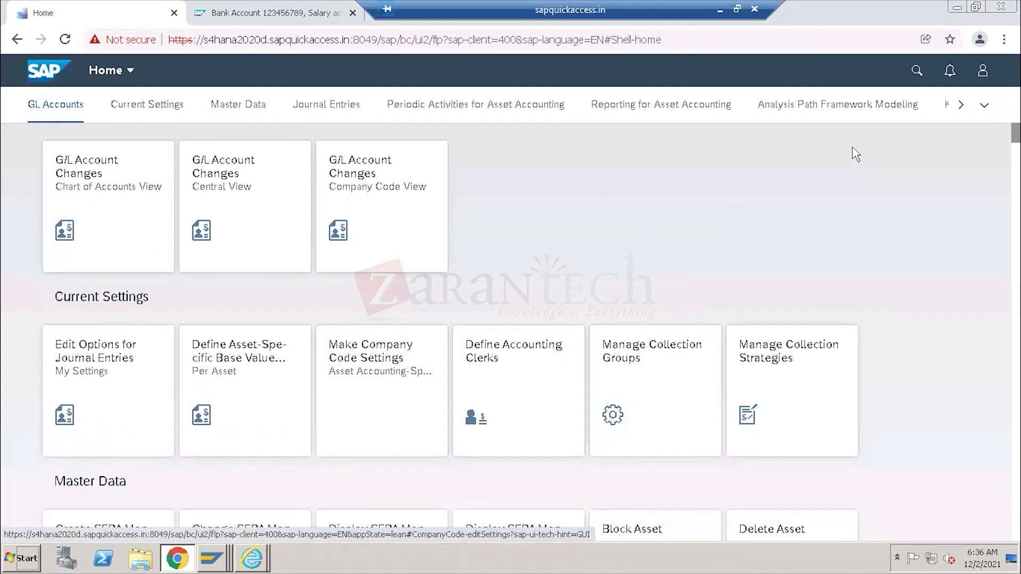
{"action": "left_click", "coordinate": [917, 71]}
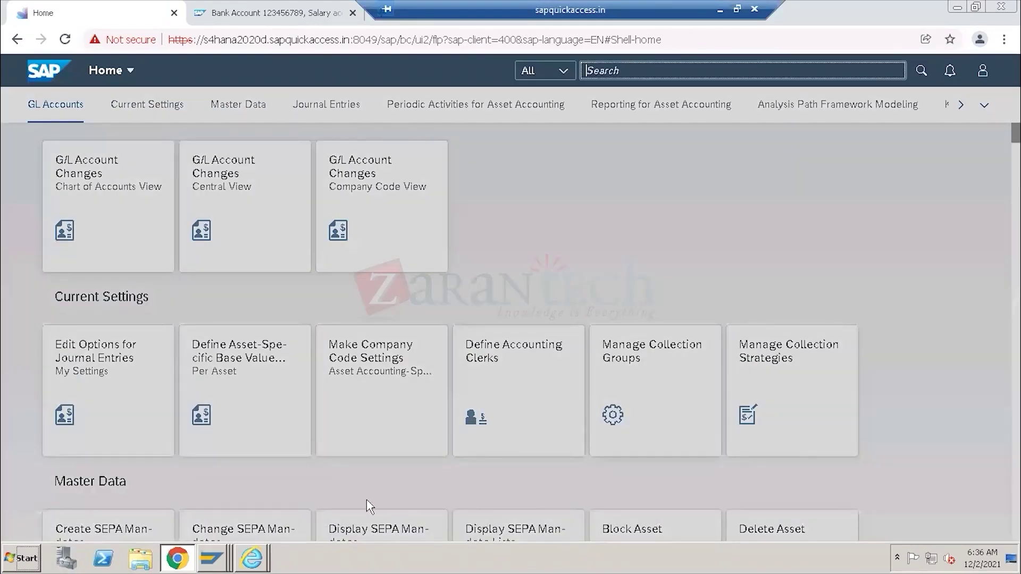
Copy the 'Manage House Banks' title from the Apps Library page for the launchpad.
{"action": "left_click", "coordinate": [720, 9]}
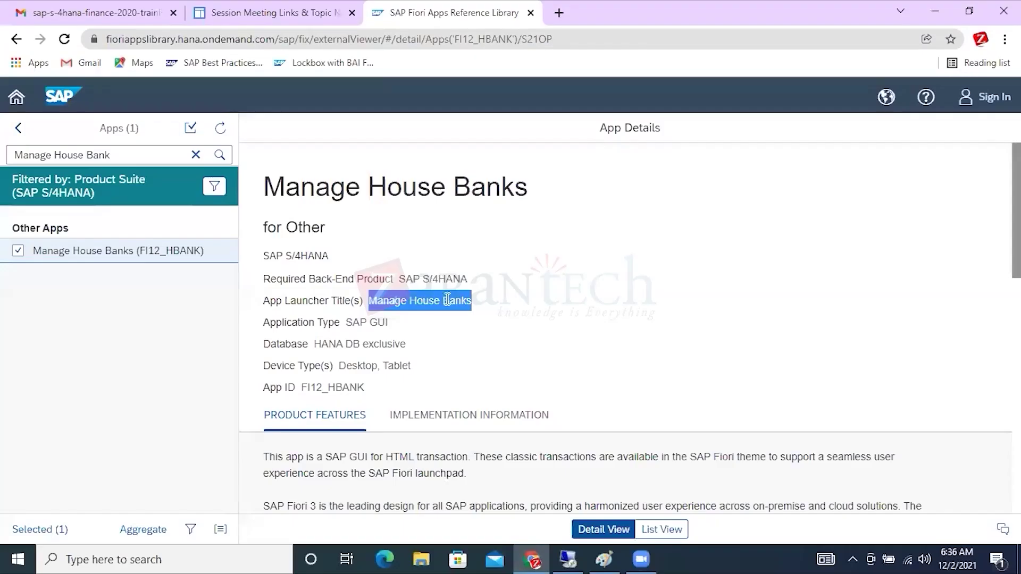
{"action": "right_click", "coordinate": [398, 302]}
{"action": "left_click", "coordinate": [420, 315]}
{"action": "left_click", "coordinate": [576, 549]}
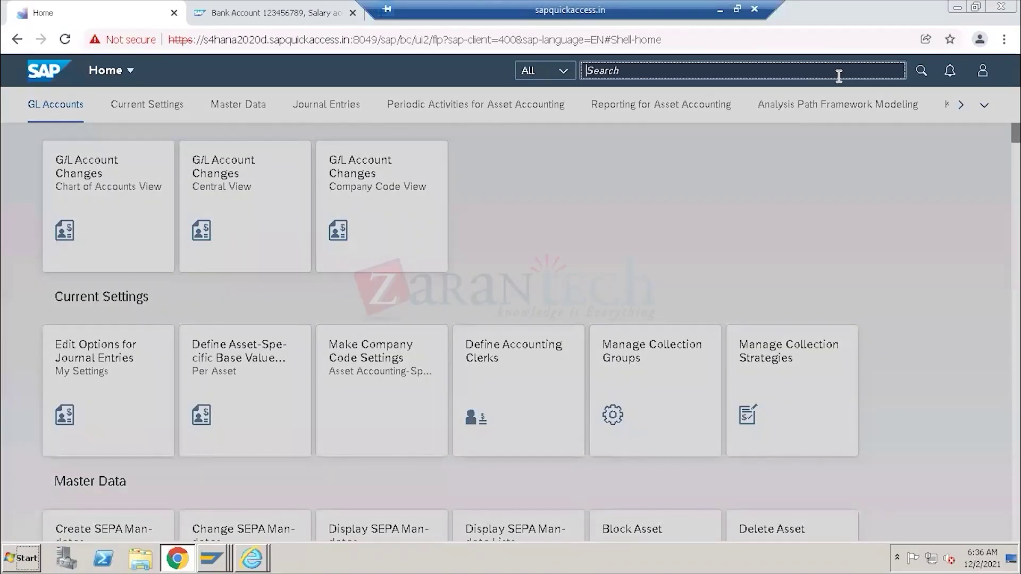
Search the launchpad for 'Manage House Banks' and highlight the resulting no-matches message.
{"action": "key", "text": "ctrl+v"}
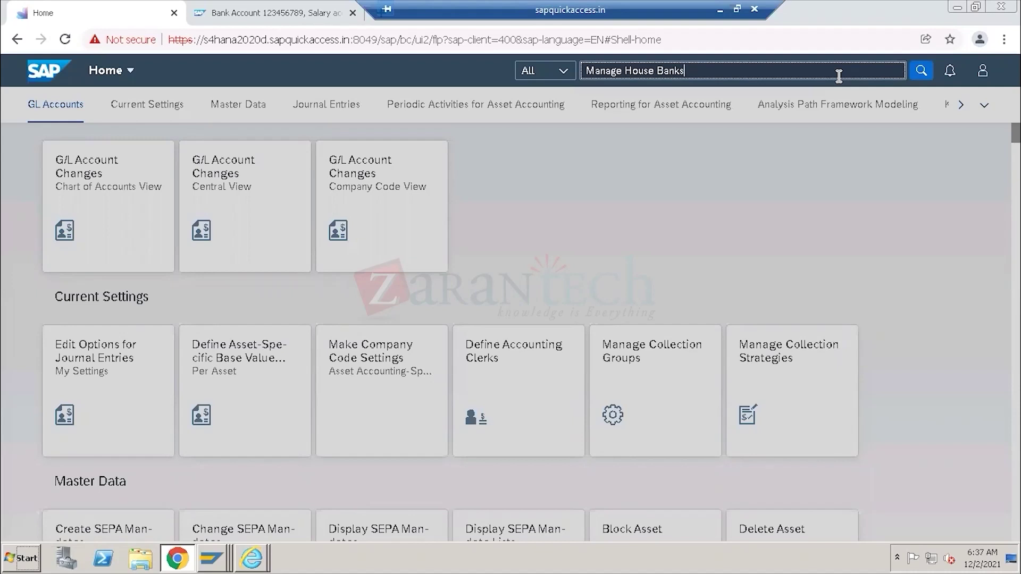
{"action": "left_click", "coordinate": [919, 70]}
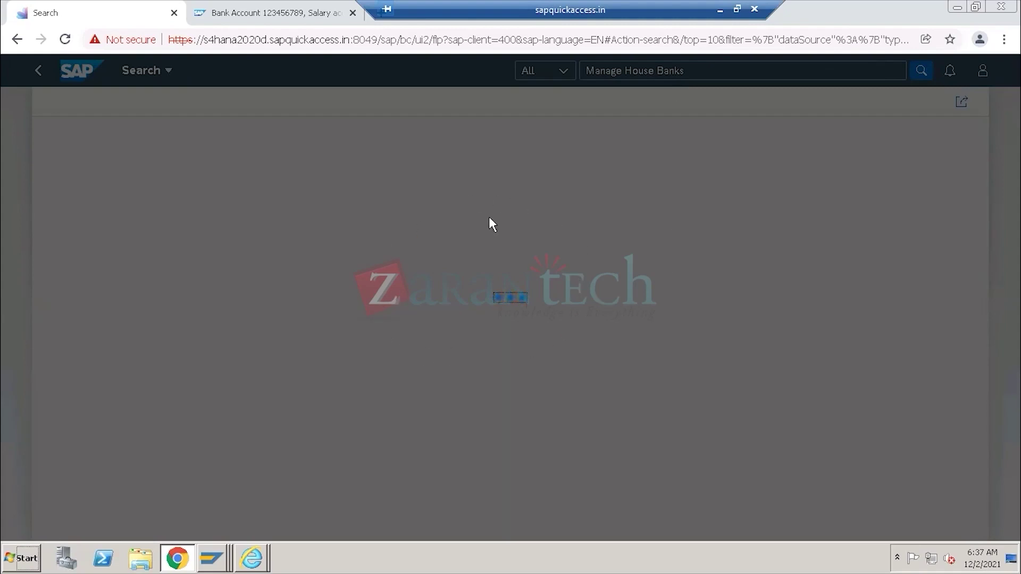
{"action": "left_click", "coordinate": [724, 11]}
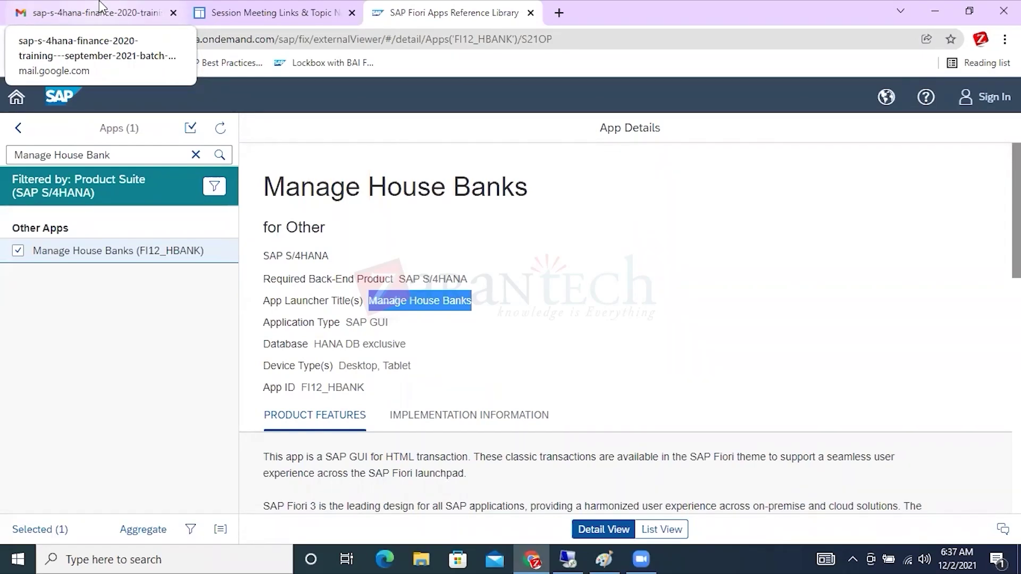
{"action": "left_click", "coordinate": [376, 304]}
{"action": "left_click_drag", "start_coordinate": [369, 301], "coordinate": [471, 299]}
{"action": "key", "text": "ctrl+c"}
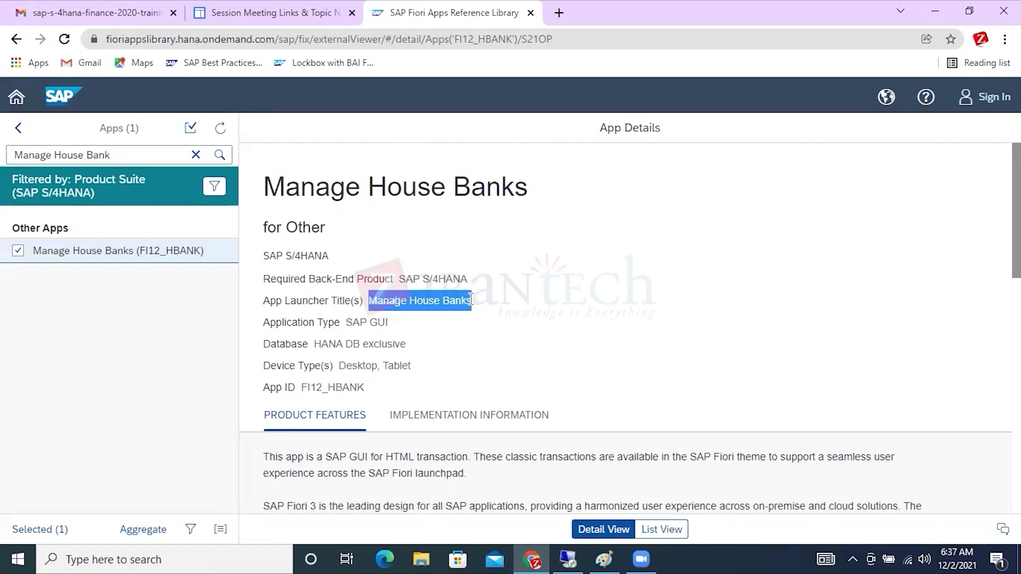
{"action": "left_click", "coordinate": [568, 558]}
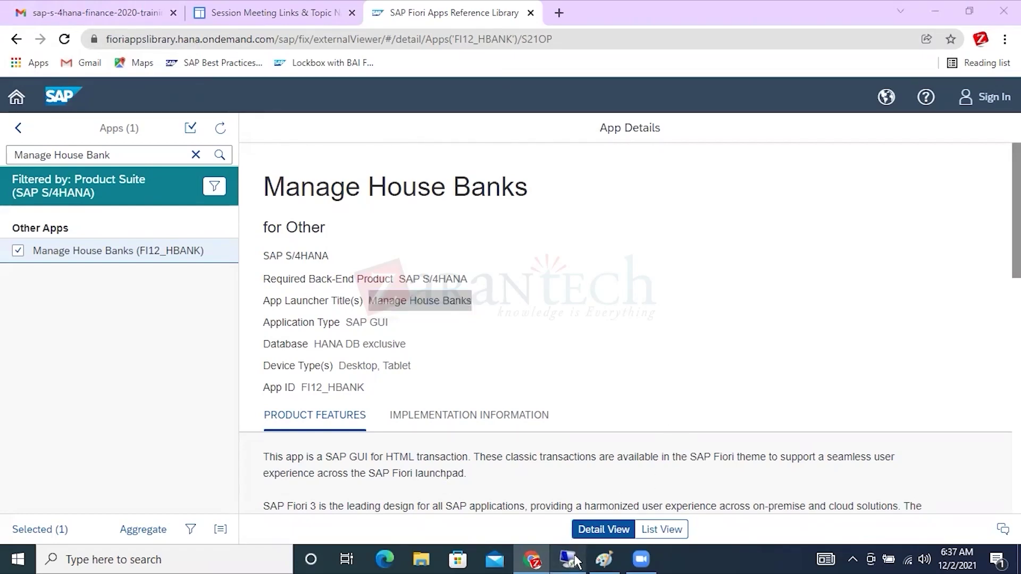
{"action": "left_click_drag", "start_coordinate": [367, 269], "coordinate": [629, 269]}
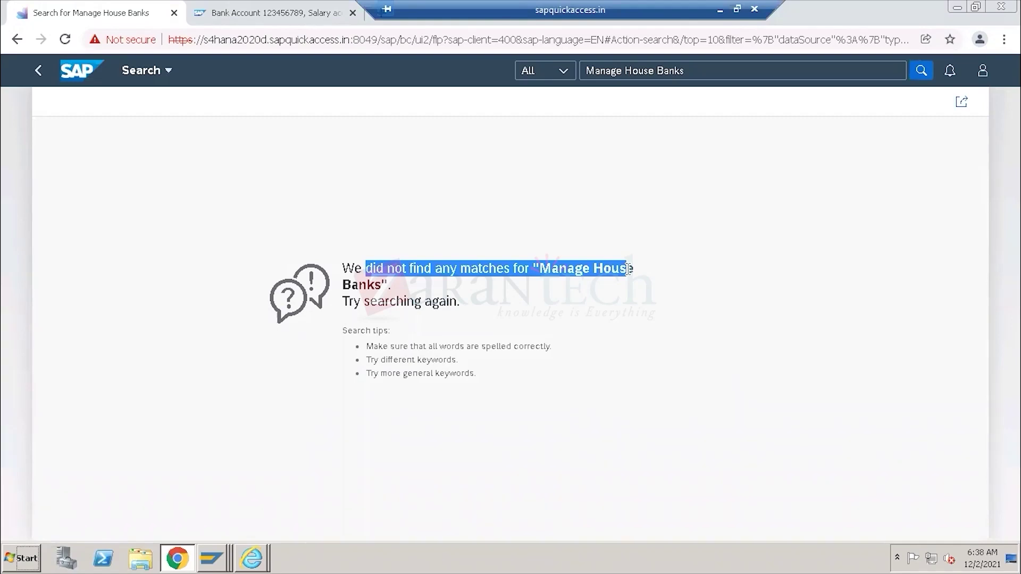
From the launchpad home, search the App Finder catalog for 'Manage House Banks'.
{"action": "left_click", "coordinate": [170, 70]}
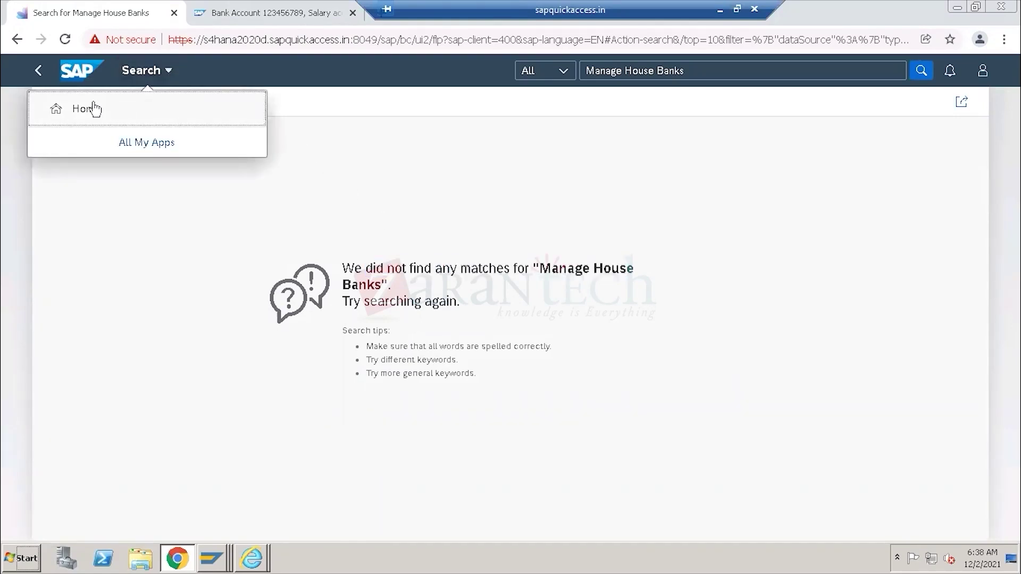
{"action": "left_click", "coordinate": [94, 107]}
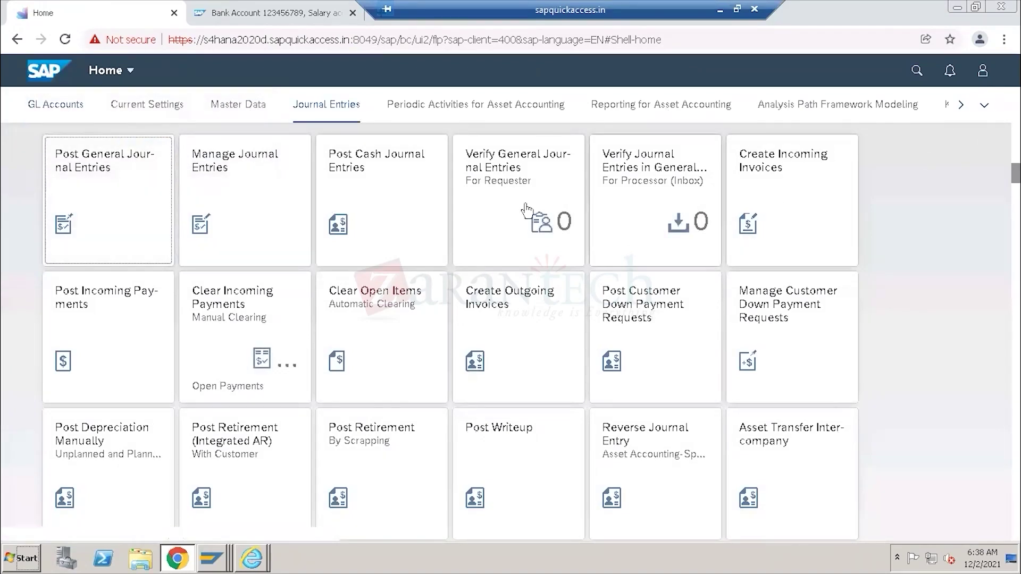
{"action": "left_click", "coordinate": [983, 73]}
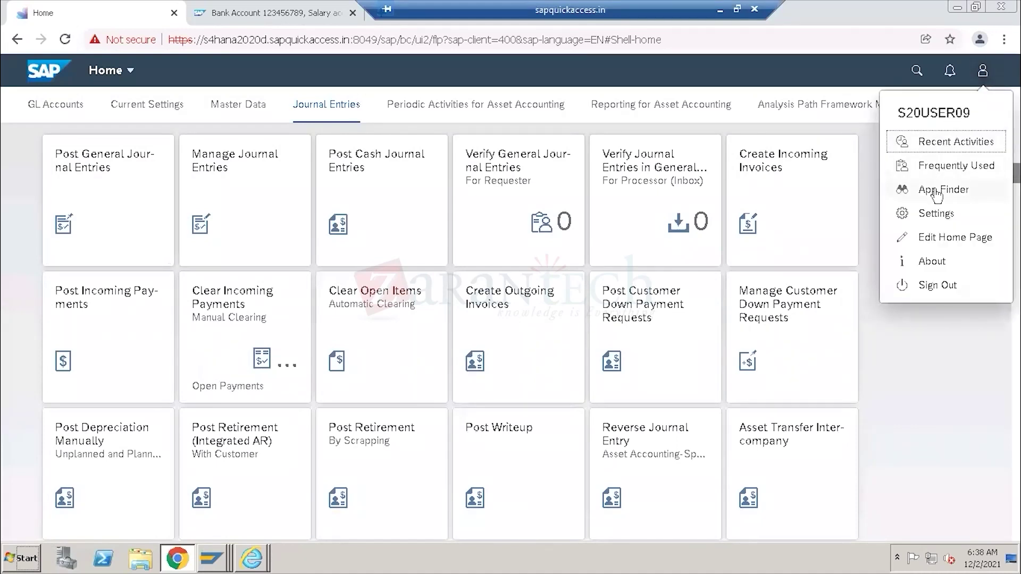
{"action": "left_click", "coordinate": [944, 192]}
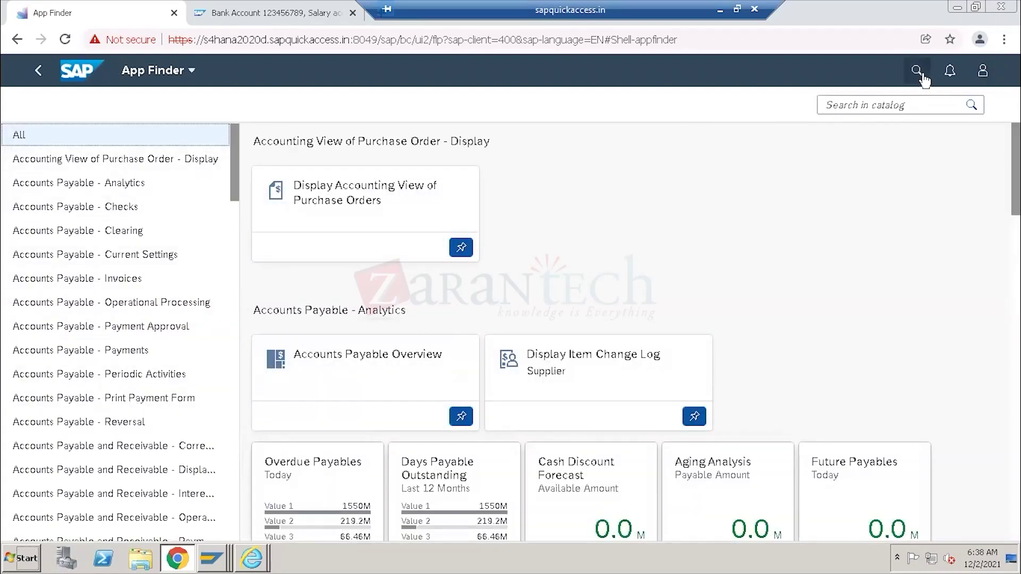
{"action": "left_click", "coordinate": [887, 105]}
{"action": "key", "text": "ctrl+v"}
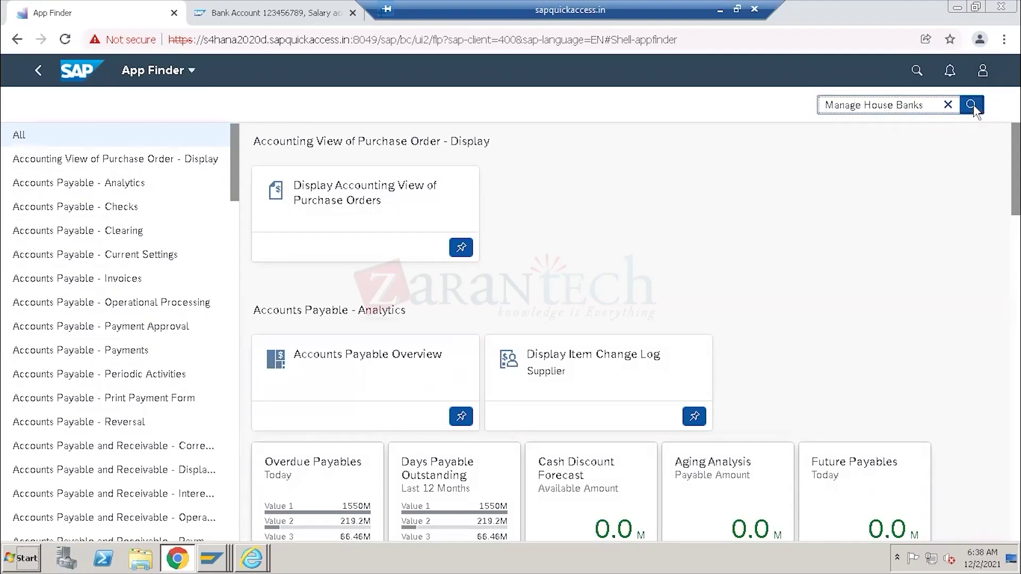
{"action": "left_click", "coordinate": [972, 105]}
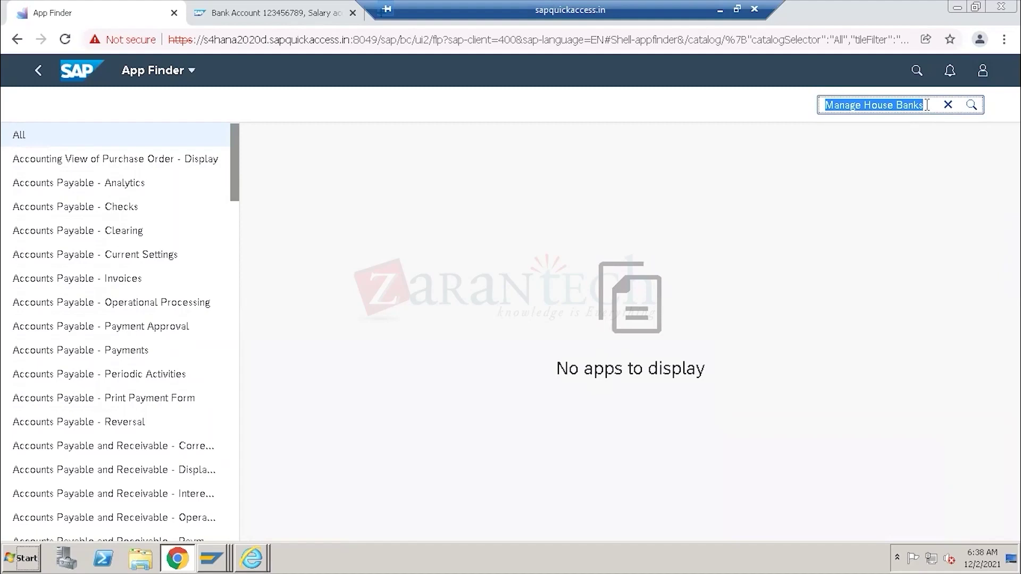
{"action": "left_click", "coordinate": [820, 106]}
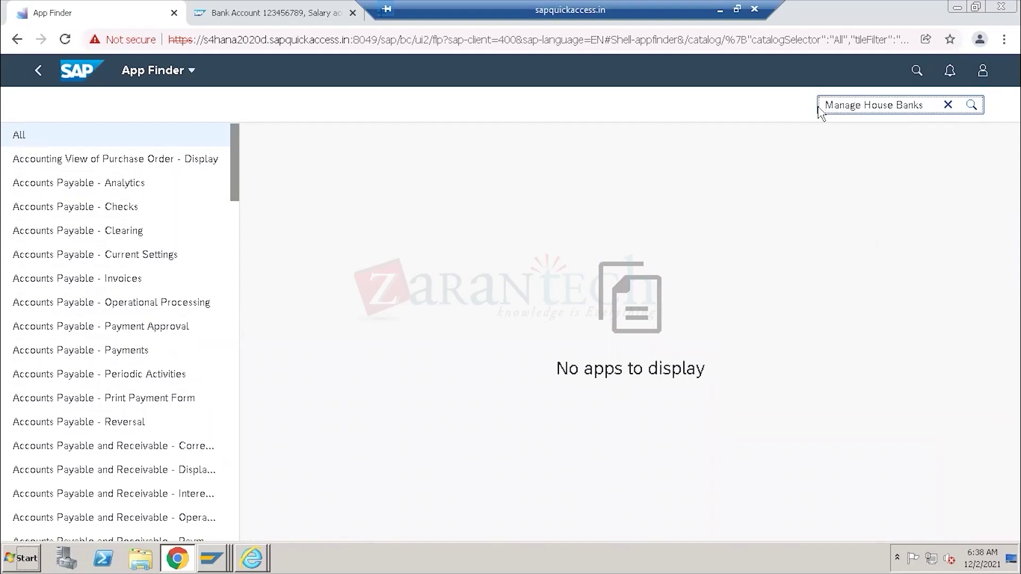
Check the user shown in the profile menu, then reselect the unmatched 'Manage House Banks' search term.
{"action": "left_click", "coordinate": [983, 77]}
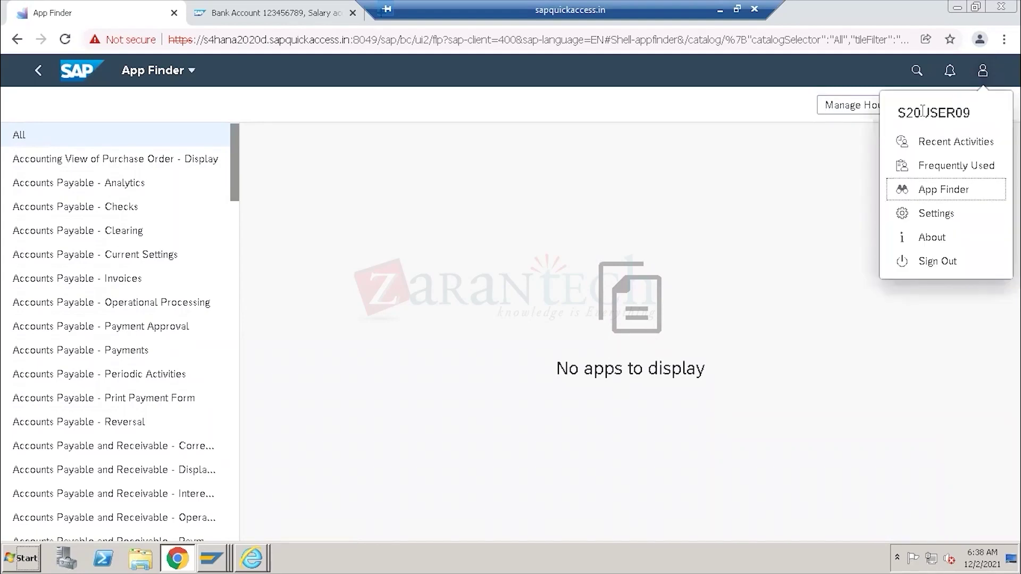
{"action": "left_click_drag", "start_coordinate": [898, 113], "coordinate": [970, 112]}
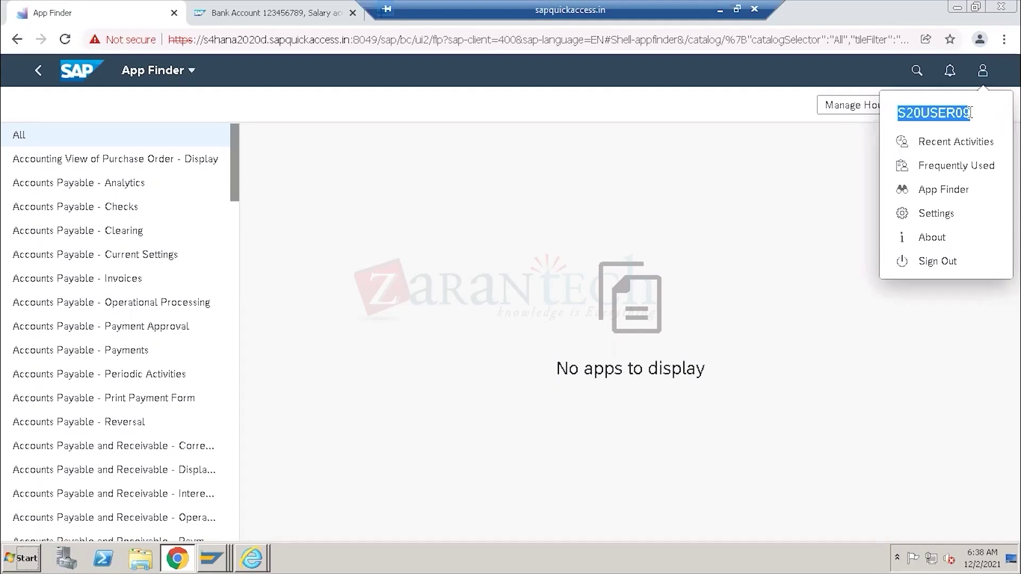
{"action": "left_click", "coordinate": [803, 189]}
{"action": "left_click", "coordinate": [925, 105]}
{"action": "left_click_drag", "start_coordinate": [923, 105], "coordinate": [802, 112]}
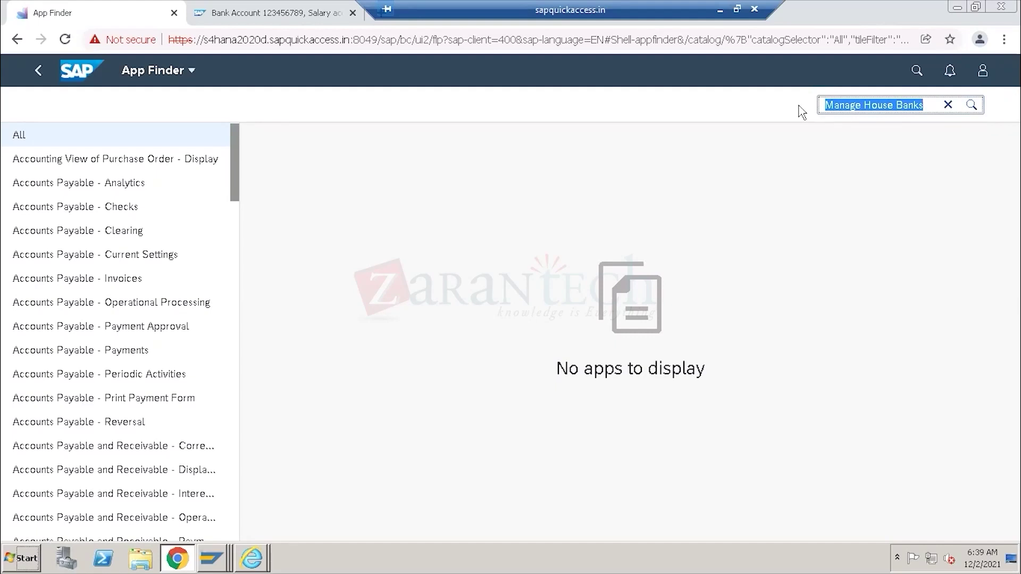
{"action": "left_click", "coordinate": [720, 9]}
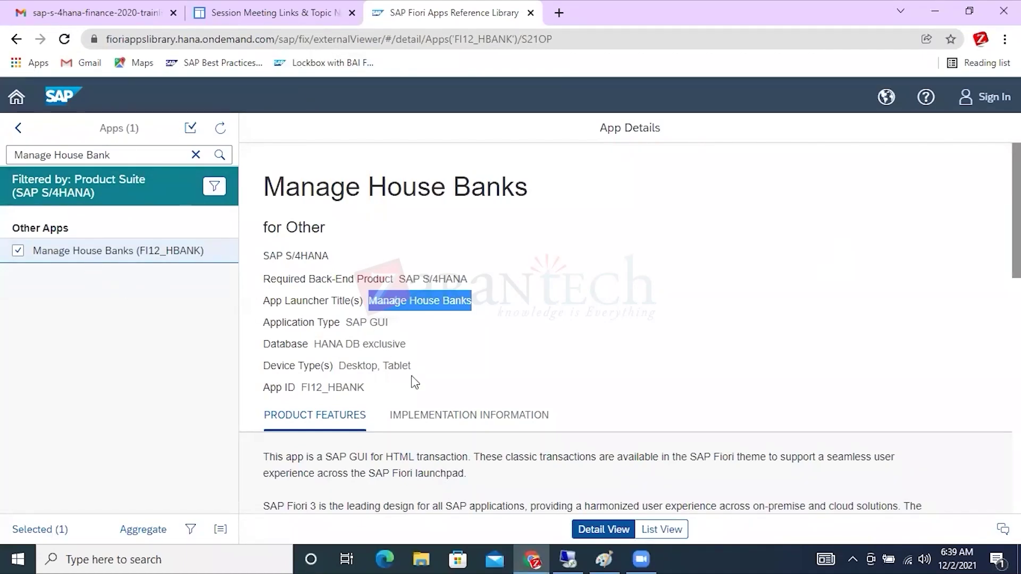
Highlight App ID FI12_HBANK and device types Desktop, Tablet on the Manage House Banks details.
{"action": "left_click_drag", "start_coordinate": [371, 392], "coordinate": [304, 394]}
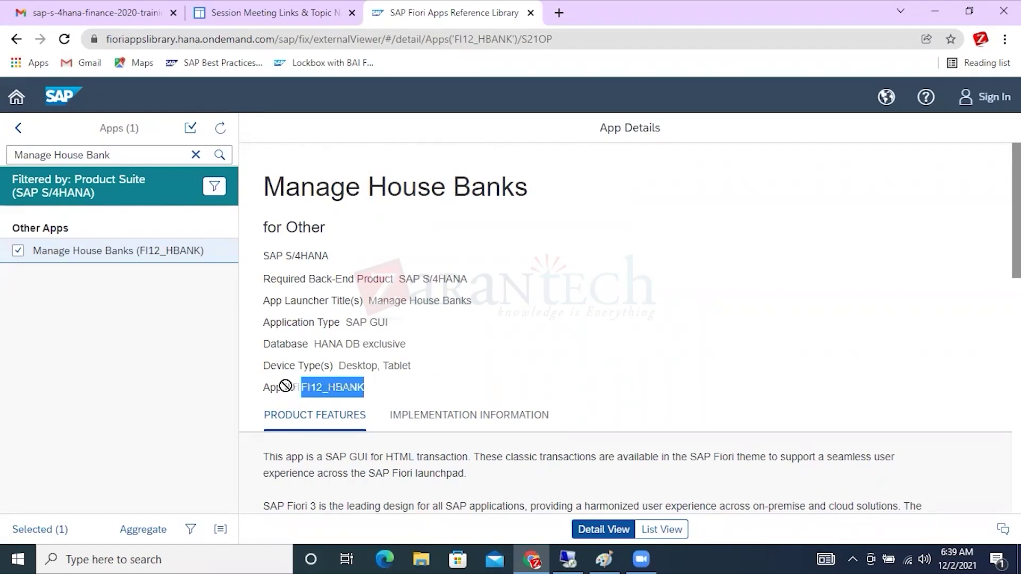
{"action": "left_click_drag", "start_coordinate": [374, 394], "coordinate": [302, 390]}
{"action": "left_click_drag", "start_coordinate": [339, 366], "coordinate": [412, 368]}
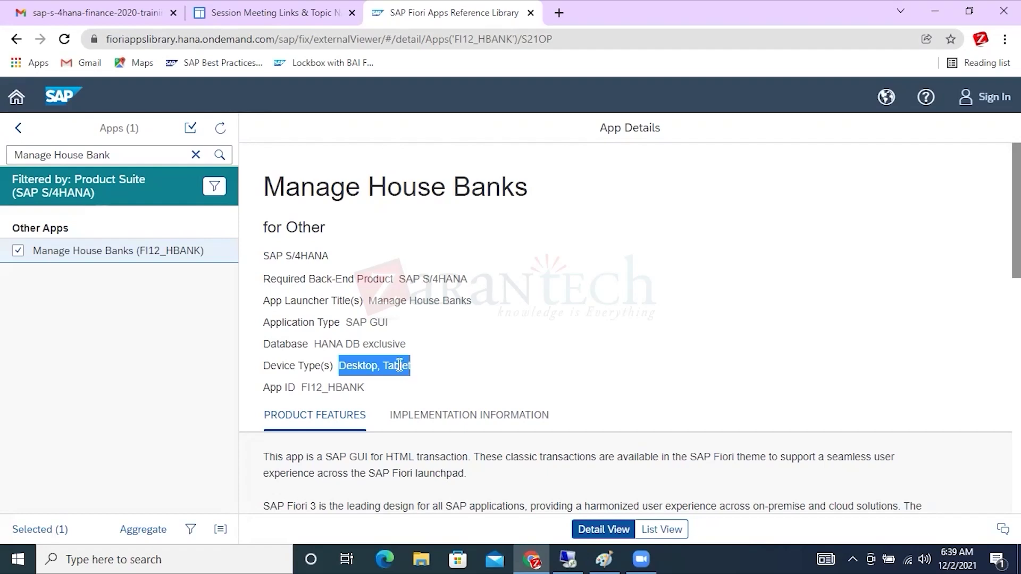
{"action": "left_click", "coordinate": [376, 371]}
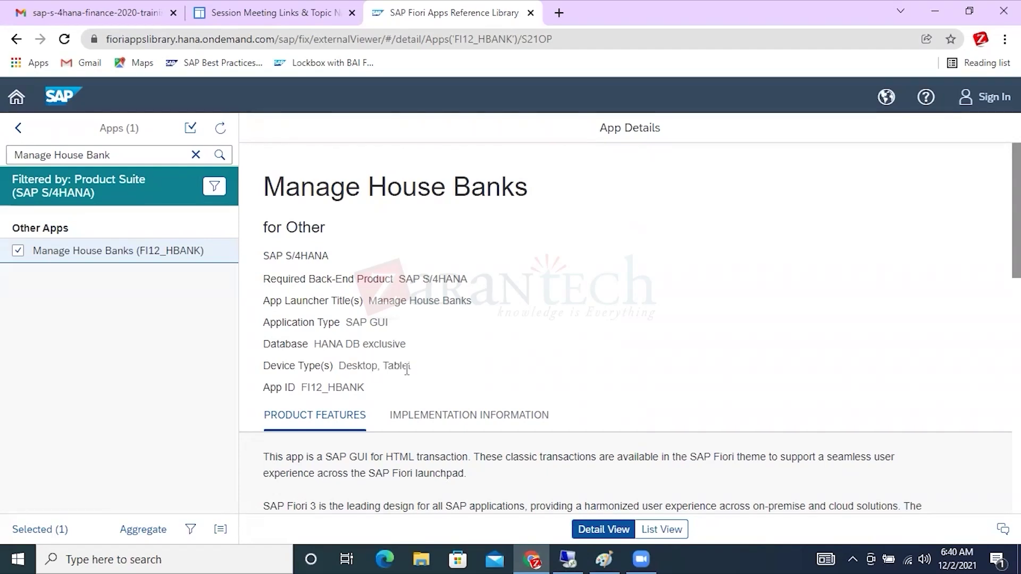
{"action": "left_click_drag", "start_coordinate": [411, 367], "coordinate": [323, 371]}
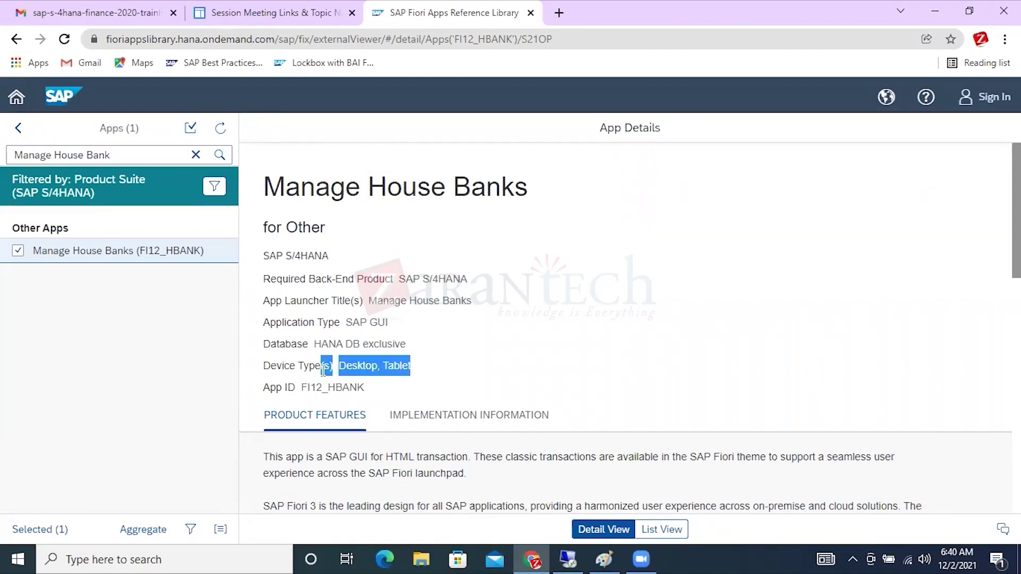
{"action": "left_click_drag", "start_coordinate": [364, 388], "coordinate": [304, 393]}
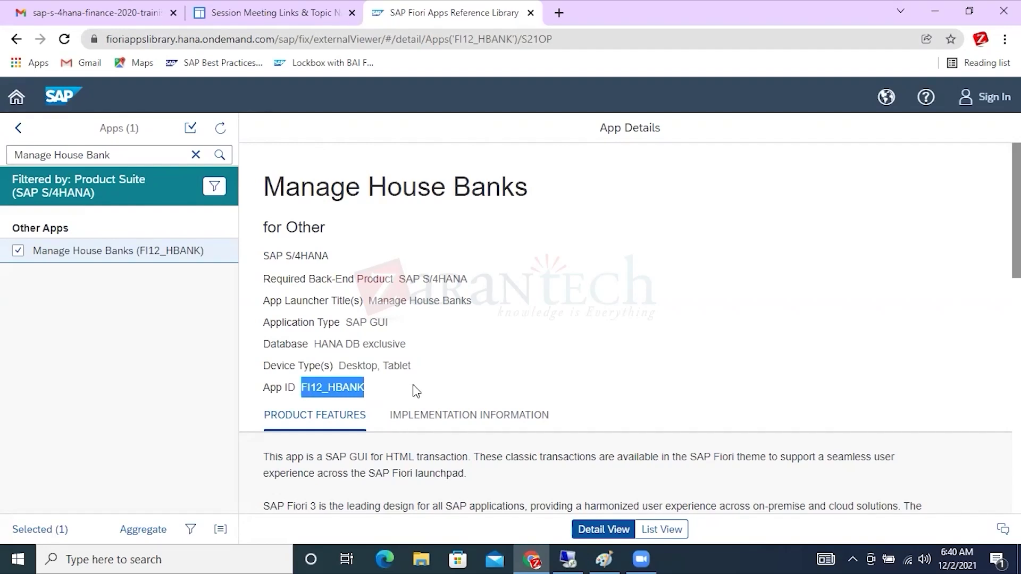
From the House Banks window, view installed product versions and point out the S/4HANA FOUNDATION release.
{"action": "left_click", "coordinate": [568, 559]}
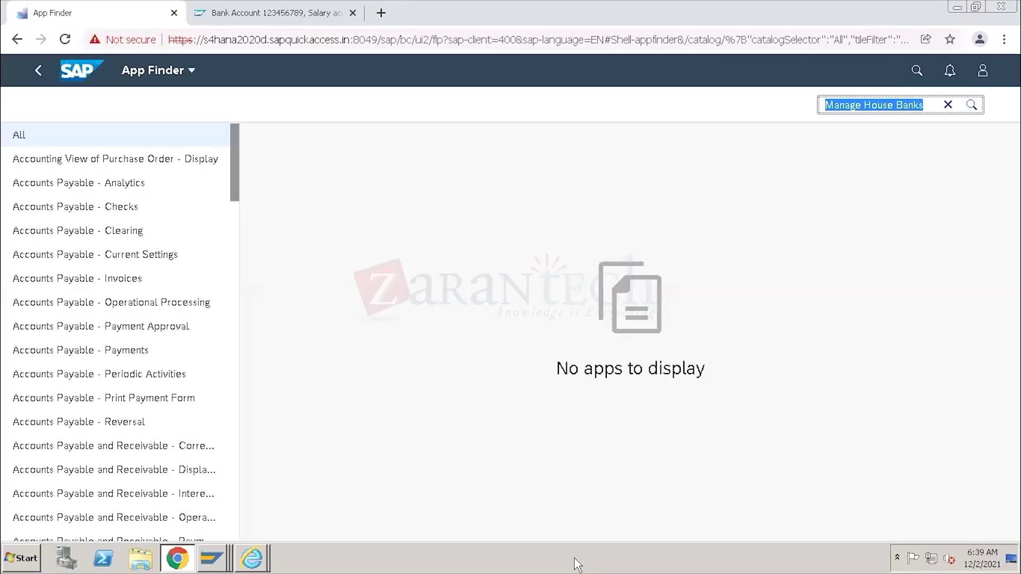
{"action": "left_click", "coordinate": [217, 559]}
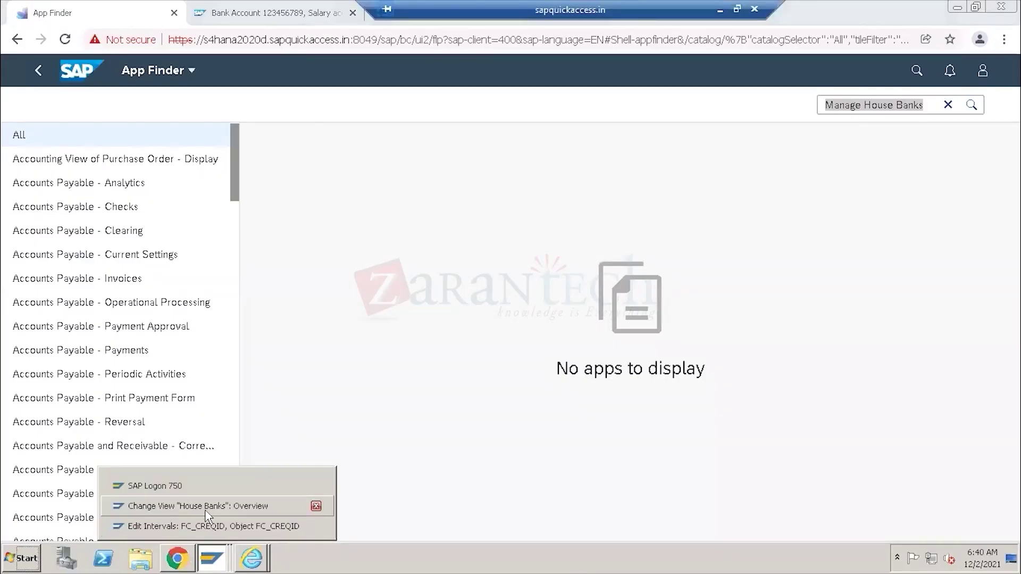
{"action": "left_click", "coordinate": [204, 507]}
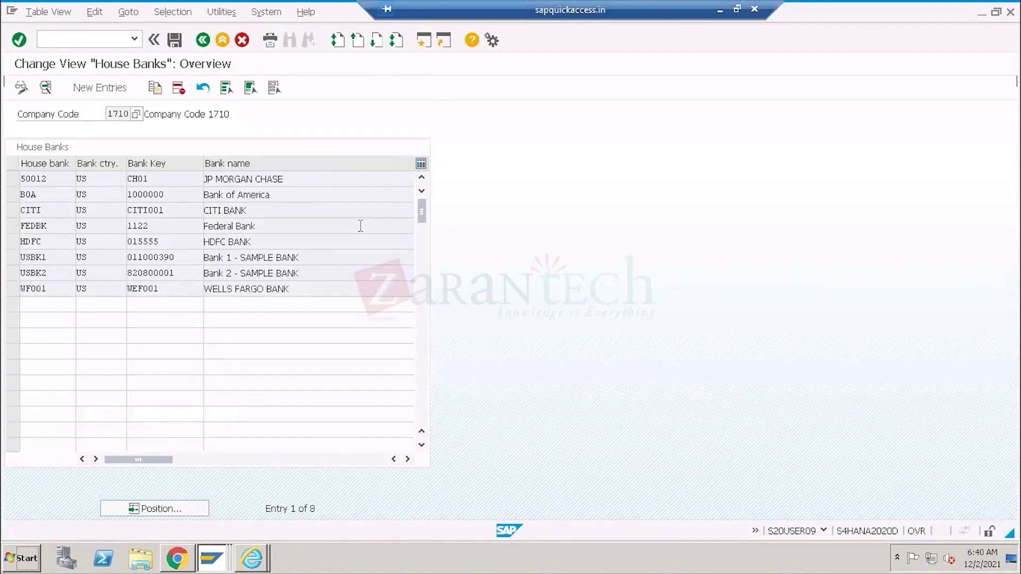
{"action": "left_click", "coordinate": [265, 12]}
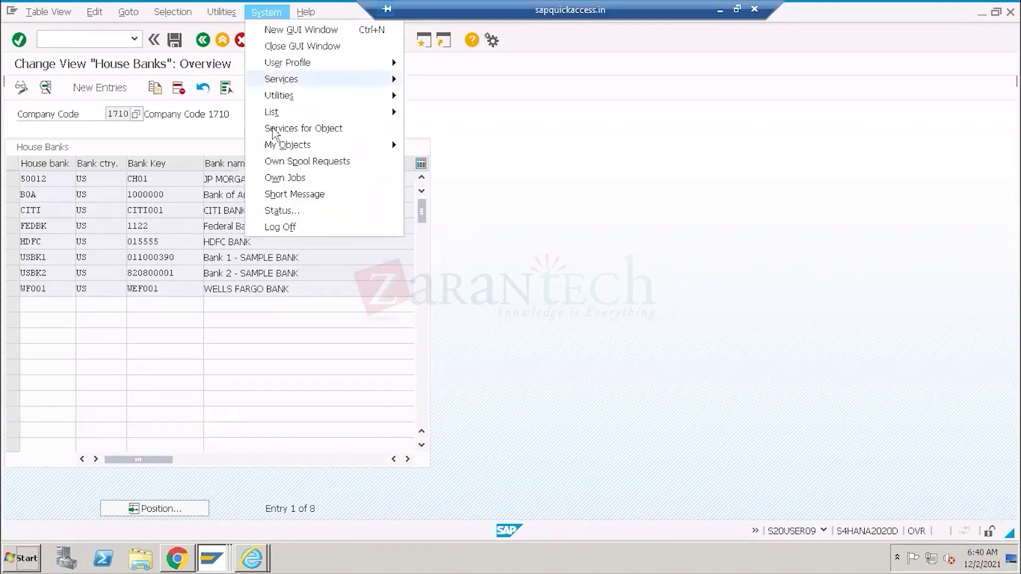
{"action": "left_click", "coordinate": [289, 210]}
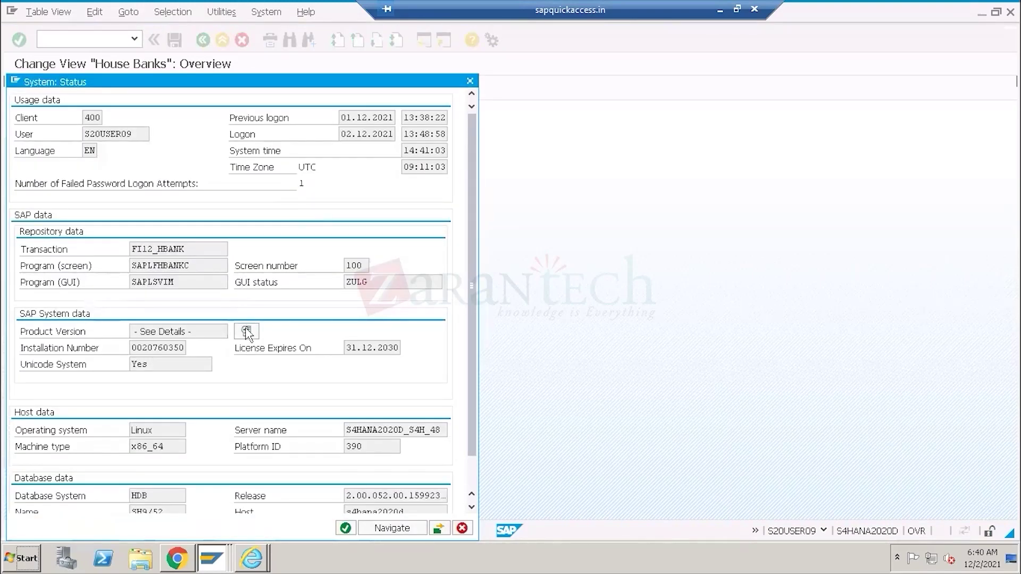
{"action": "left_click", "coordinate": [247, 331]}
{"action": "left_click", "coordinate": [286, 186]}
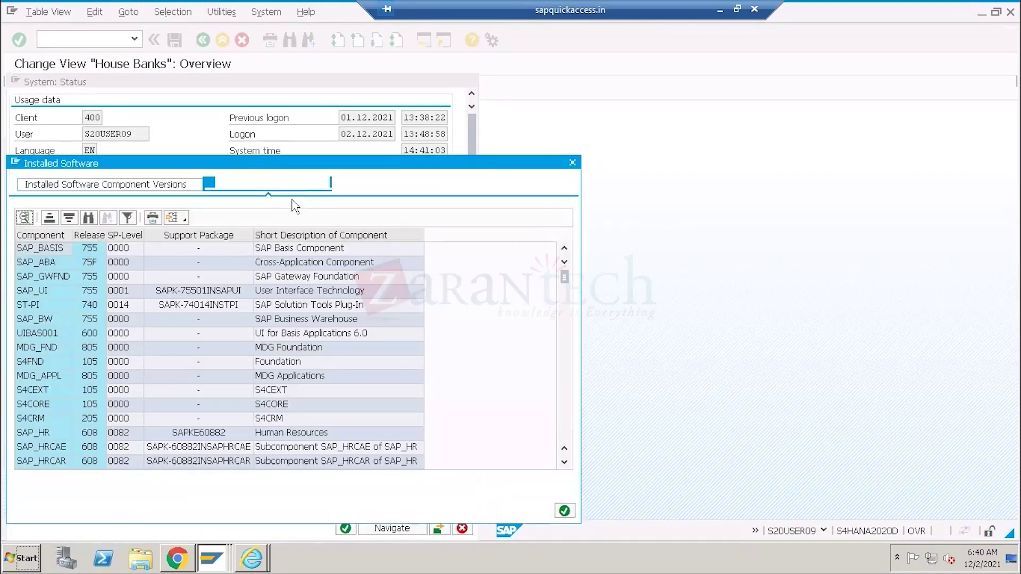
{"action": "left_click", "coordinate": [64, 261]}
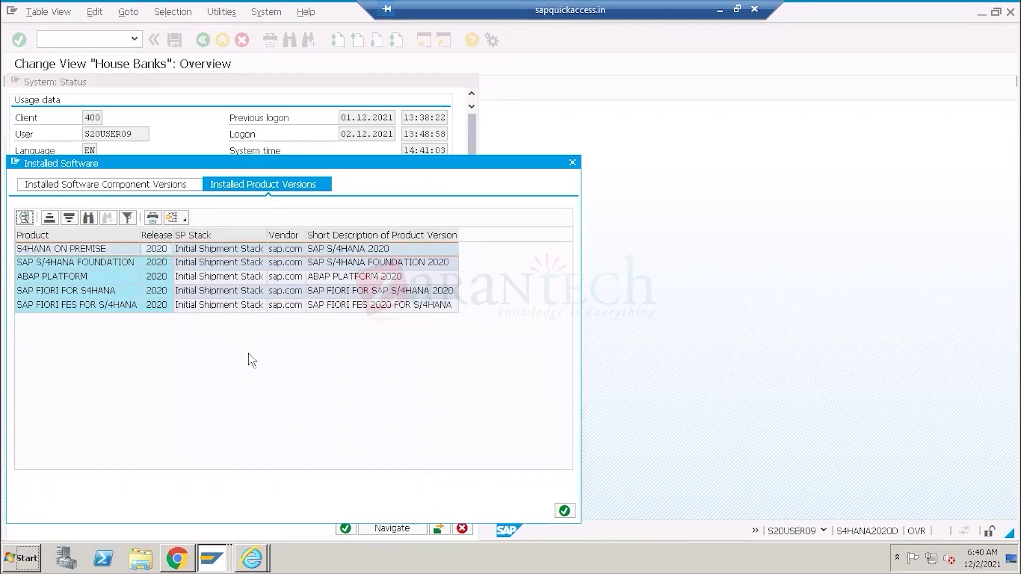
{"action": "left_click", "coordinate": [719, 12]}
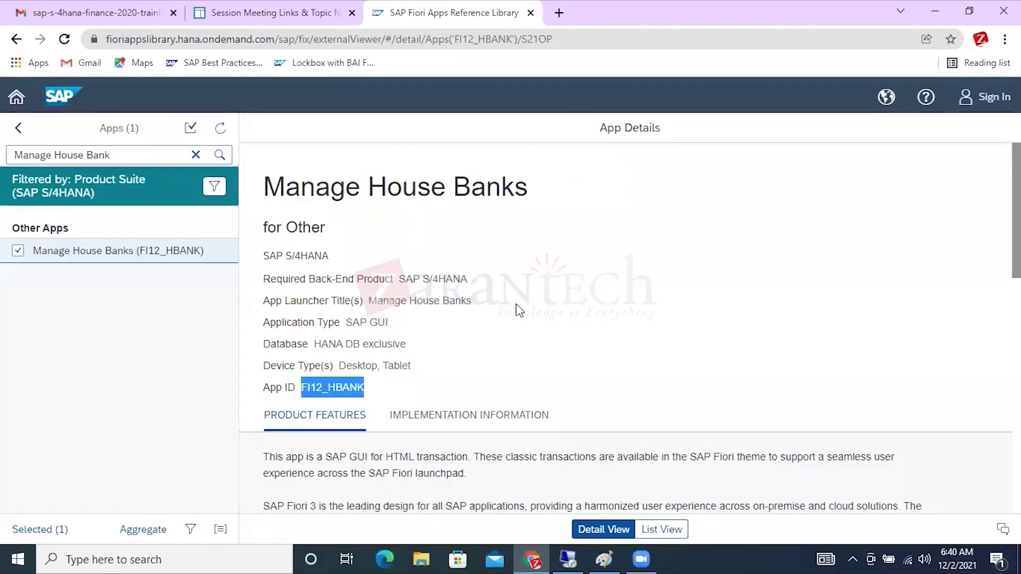
Show the Manage House Banks implementation information and highlight the delivery-date instruction text.
{"action": "scroll", "coordinate": [541, 318], "scroll_direction": "down", "scroll_amount": 3}
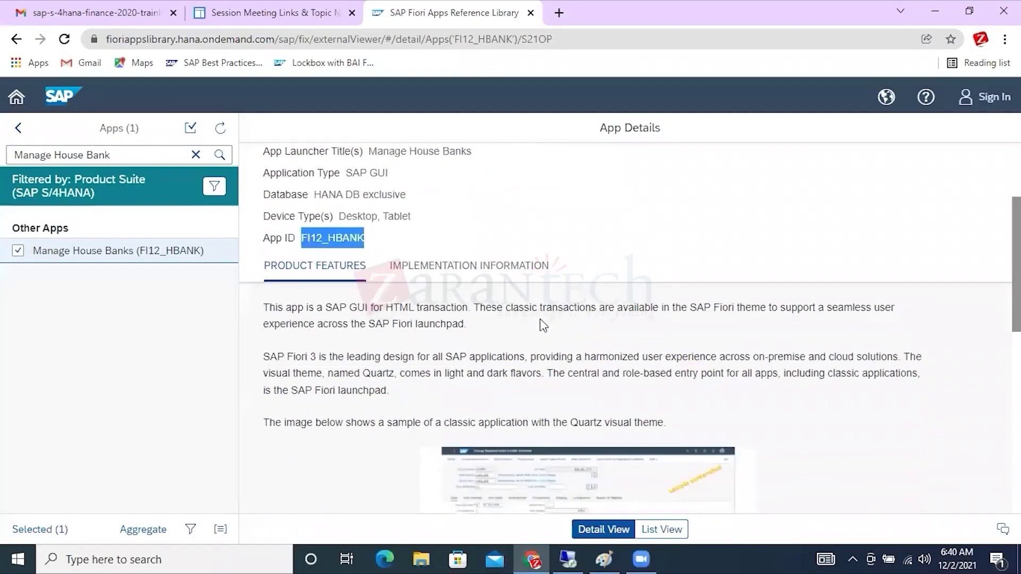
{"action": "left_click", "coordinate": [449, 269]}
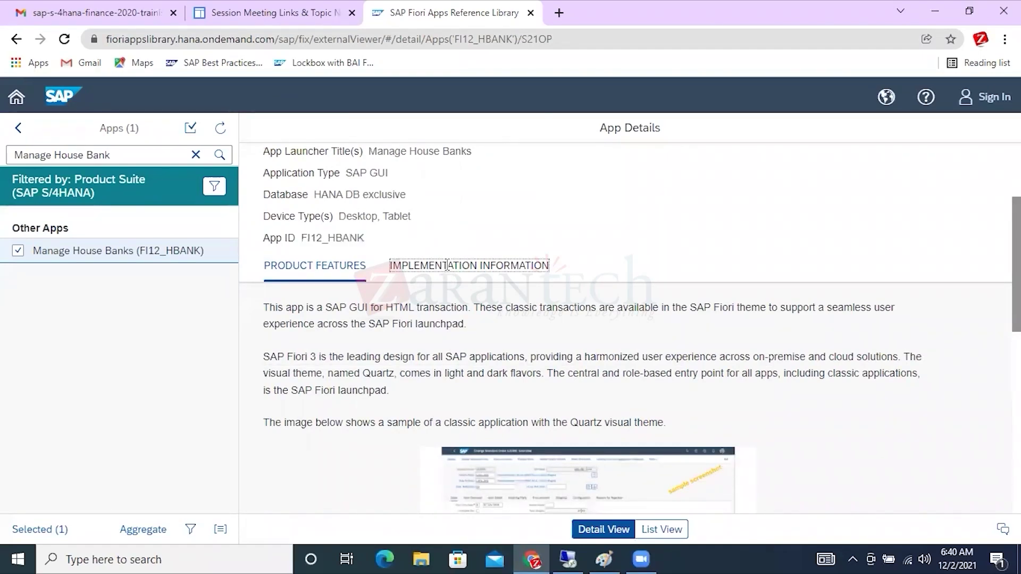
{"action": "scroll", "coordinate": [603, 264], "scroll_direction": "down", "scroll_amount": 1}
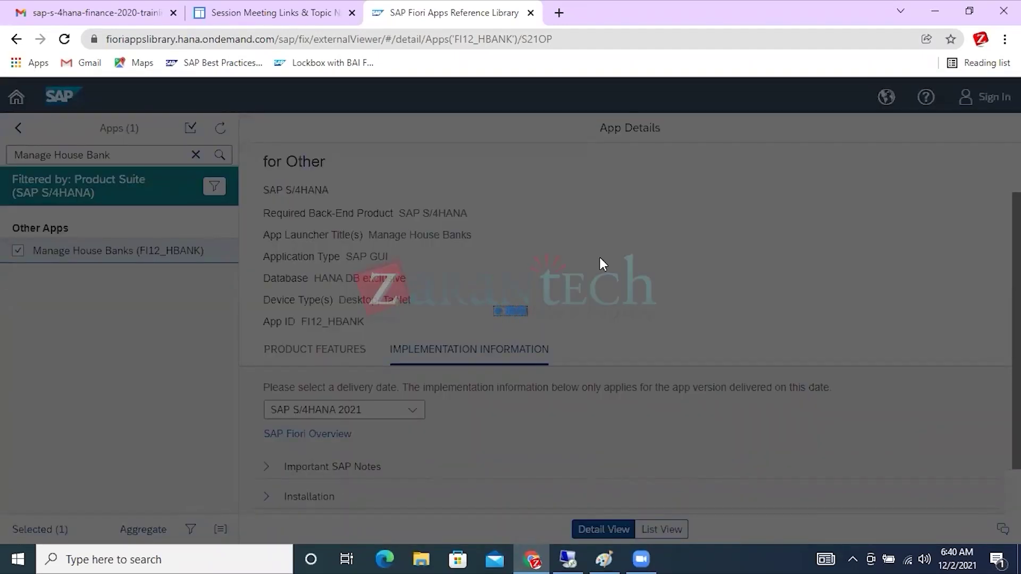
{"action": "scroll", "coordinate": [603, 264], "scroll_direction": "down", "scroll_amount": 1}
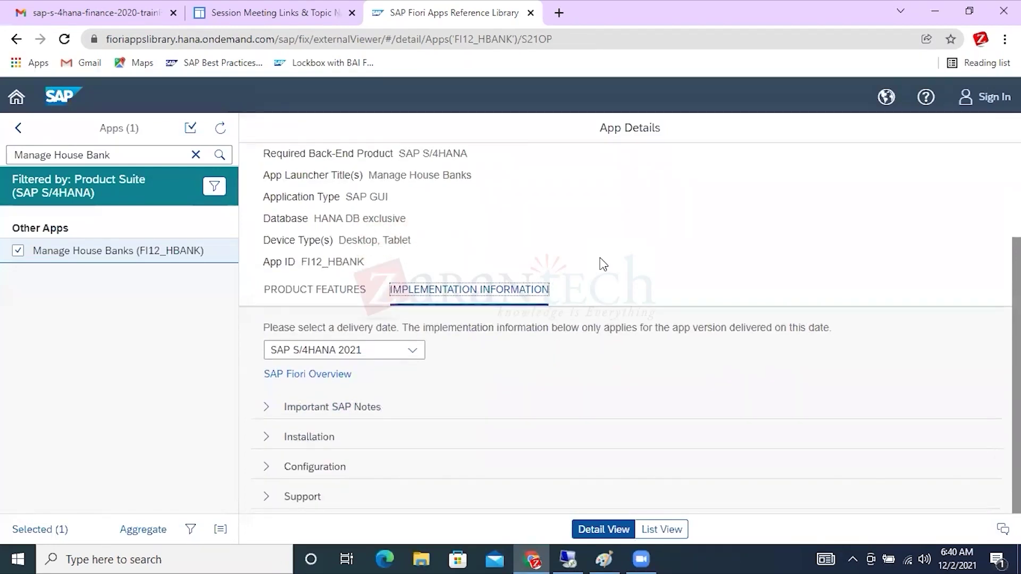
{"action": "left_click_drag", "start_coordinate": [282, 328], "coordinate": [827, 328]}
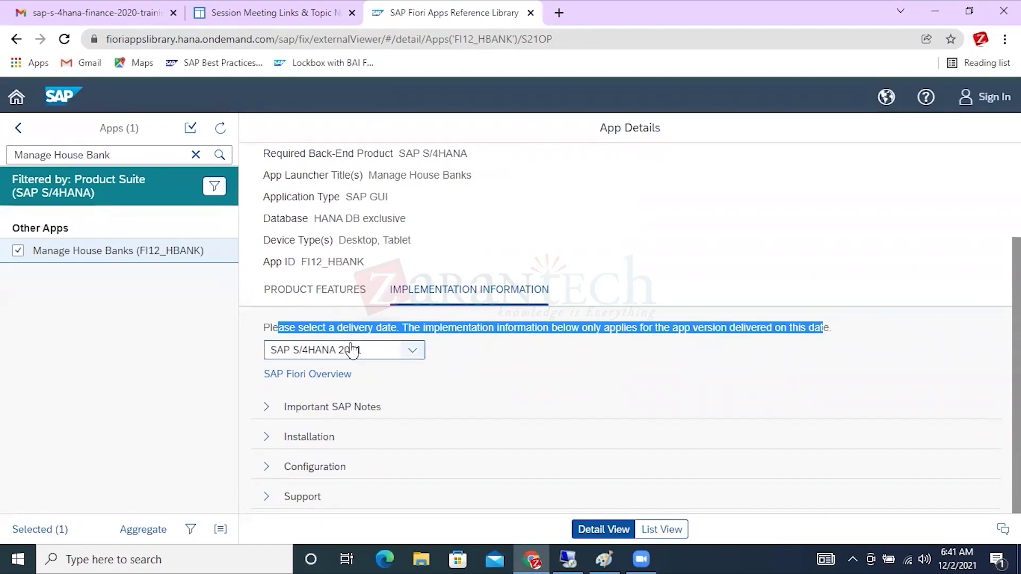
Recheck the installed product versions, then open and scroll the delivery release dropdown list.
{"action": "left_click", "coordinate": [568, 560]}
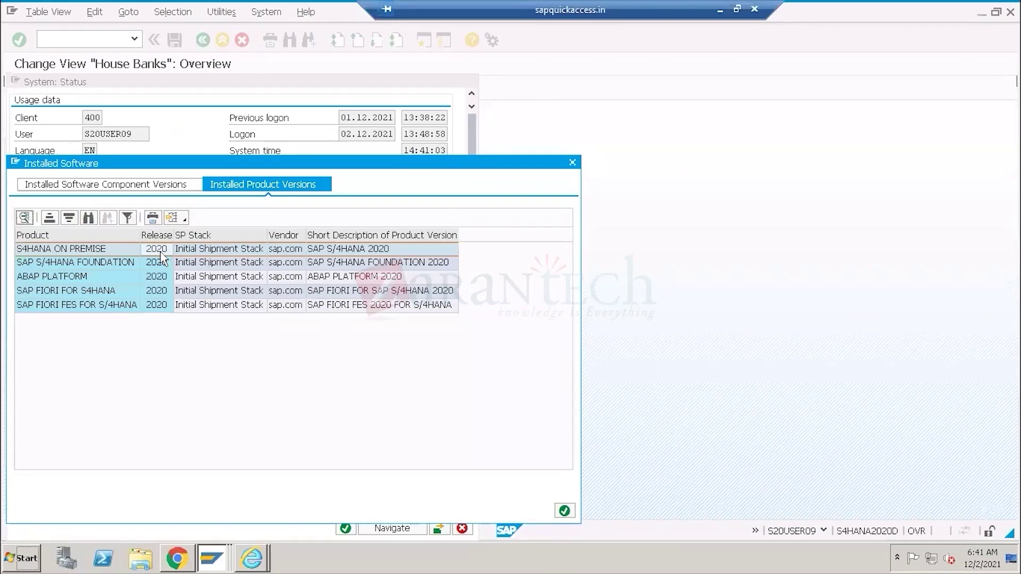
{"action": "left_click", "coordinate": [721, 15]}
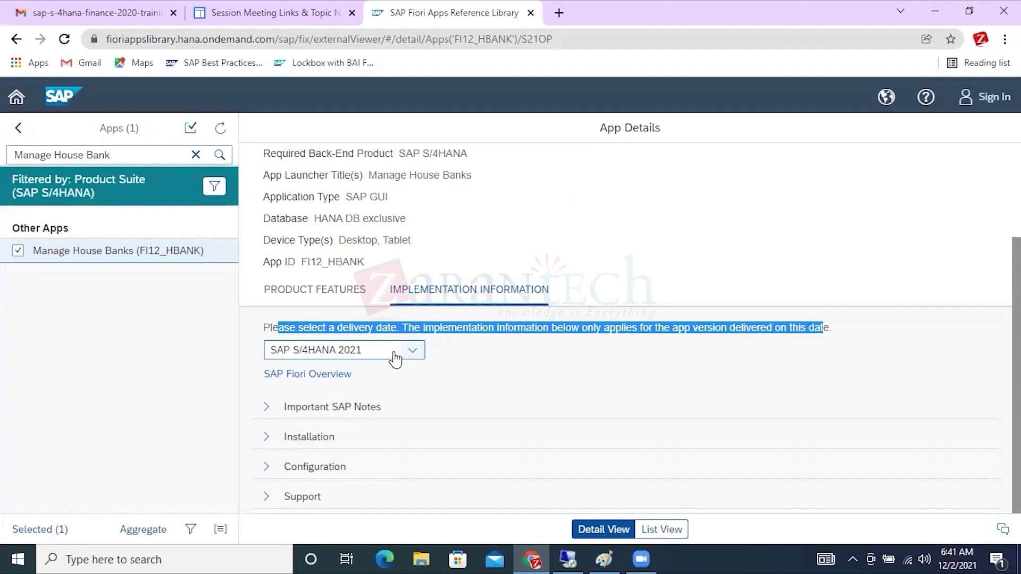
{"action": "left_click", "coordinate": [414, 353]}
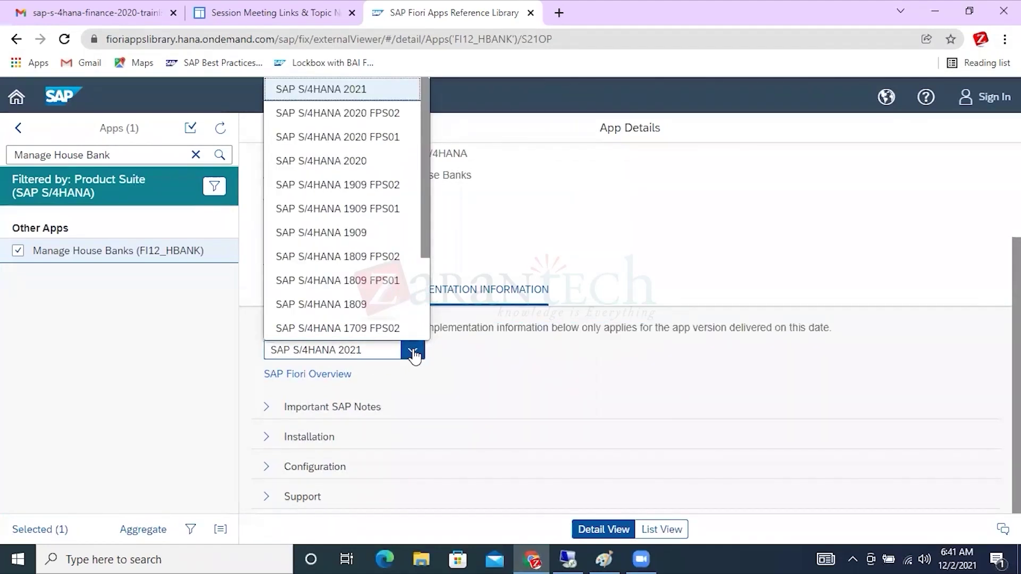
{"action": "left_click", "coordinate": [426, 302]}
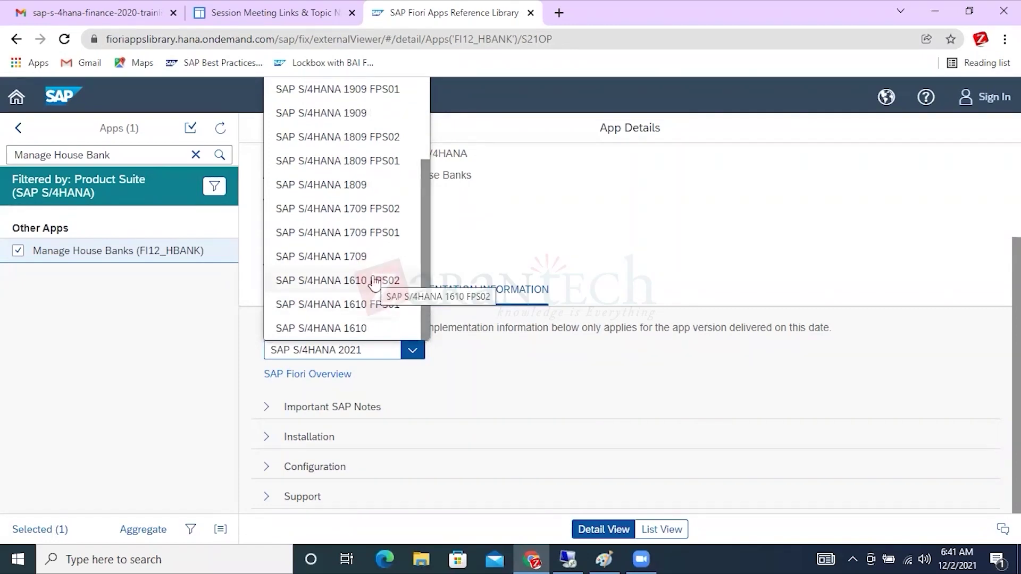
{"action": "left_click_drag", "start_coordinate": [423, 204], "coordinate": [423, 122]}
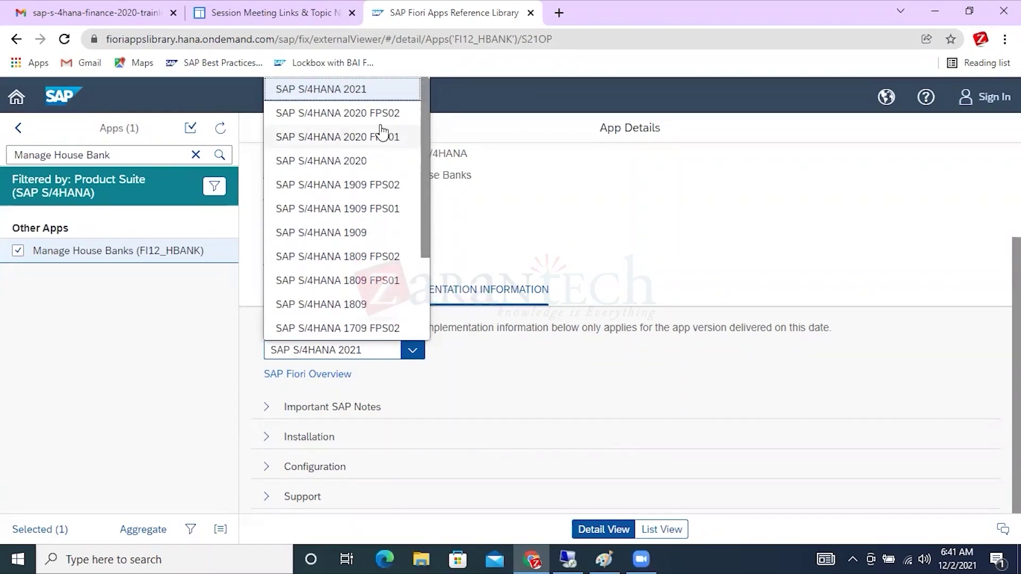
Choose delivery release SAP S/4HANA 2020 and highlight the app title, App ID FI12_HBANK and Important SAP Notes.
{"action": "left_click", "coordinate": [353, 162]}
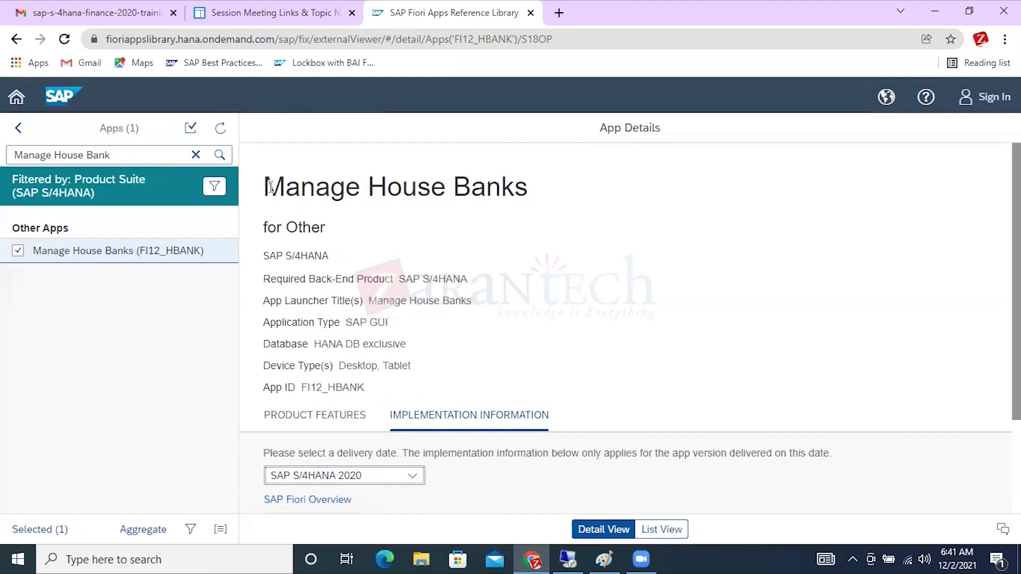
{"action": "left_click_drag", "start_coordinate": [270, 188], "coordinate": [547, 192]}
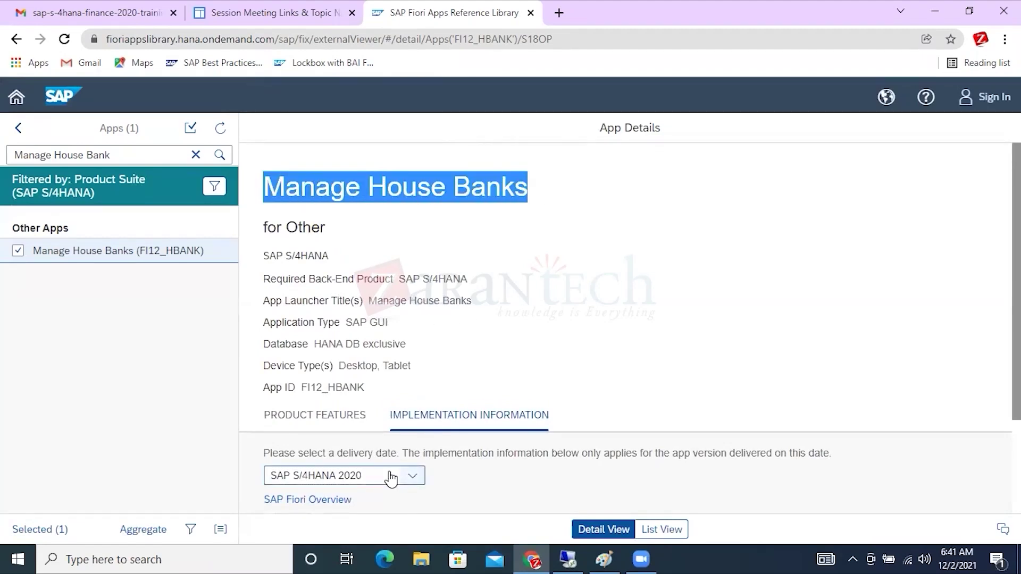
{"action": "left_click_drag", "start_coordinate": [364, 387], "coordinate": [305, 388]}
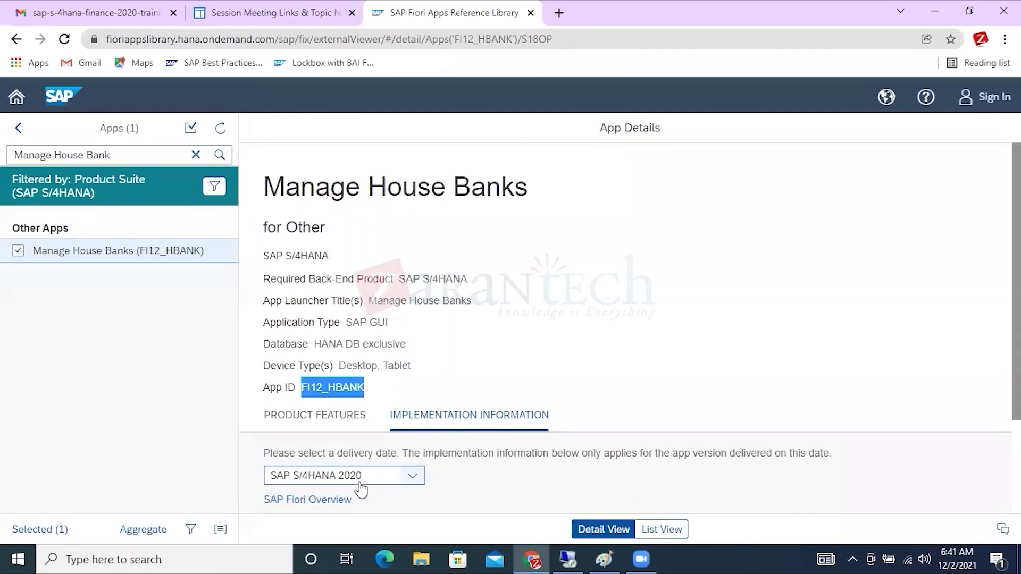
{"action": "scroll", "coordinate": [607, 369], "scroll_direction": "down", "scroll_amount": 2}
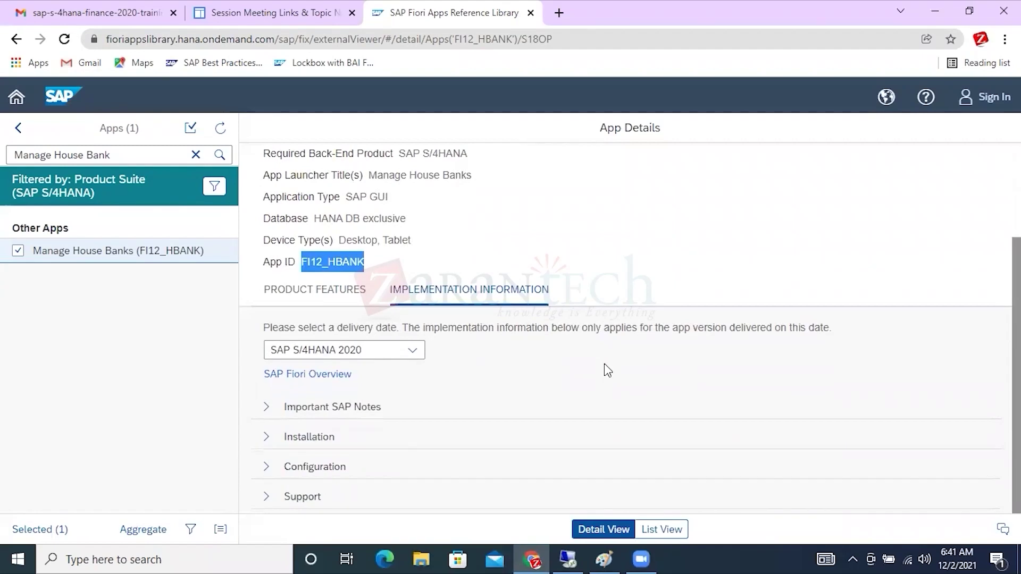
{"action": "left_click_drag", "start_coordinate": [382, 406], "coordinate": [265, 406]}
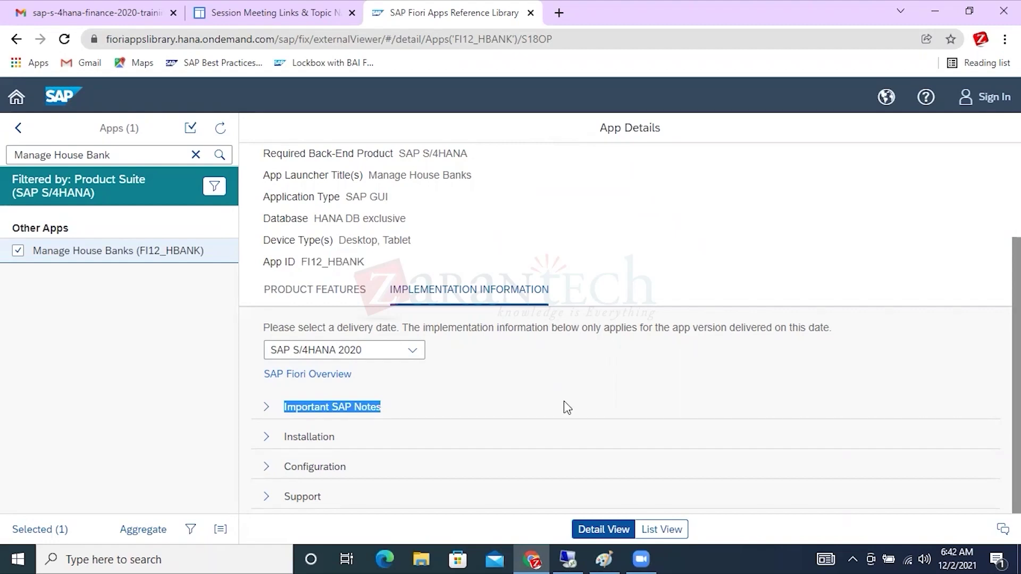
Review Important SAP Notes: front-end note 2935911 and back-end note 2912253, then collapse the section.
{"action": "left_click", "coordinate": [266, 407]}
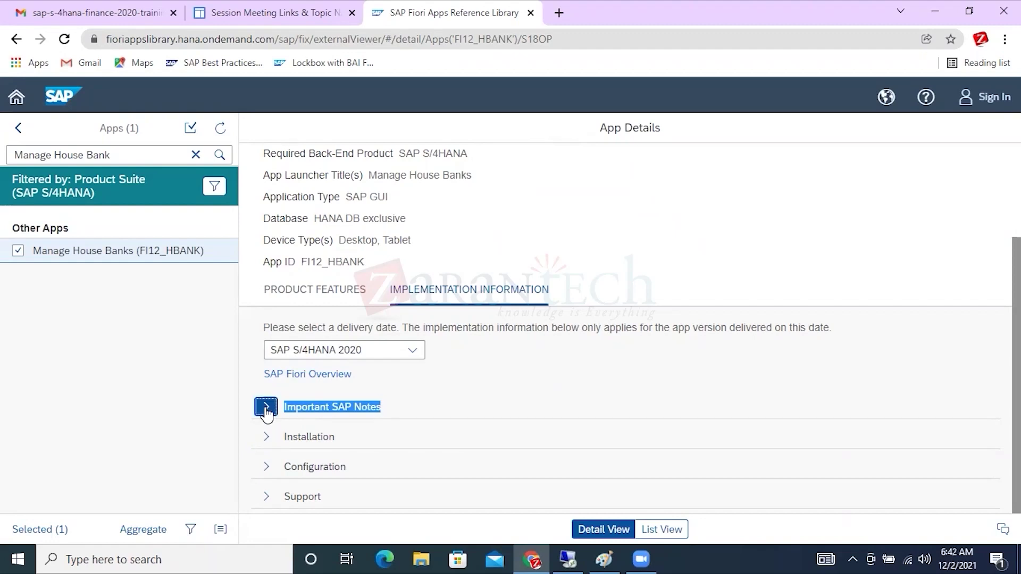
{"action": "scroll", "coordinate": [718, 356], "scroll_direction": "down", "scroll_amount": 3}
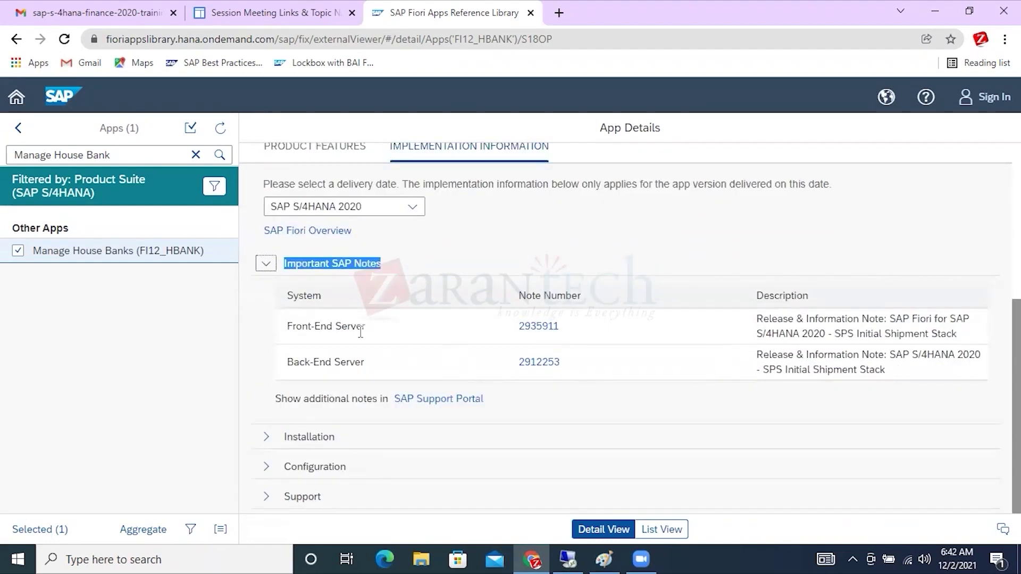
{"action": "left_click_drag", "start_coordinate": [373, 327], "coordinate": [279, 328]}
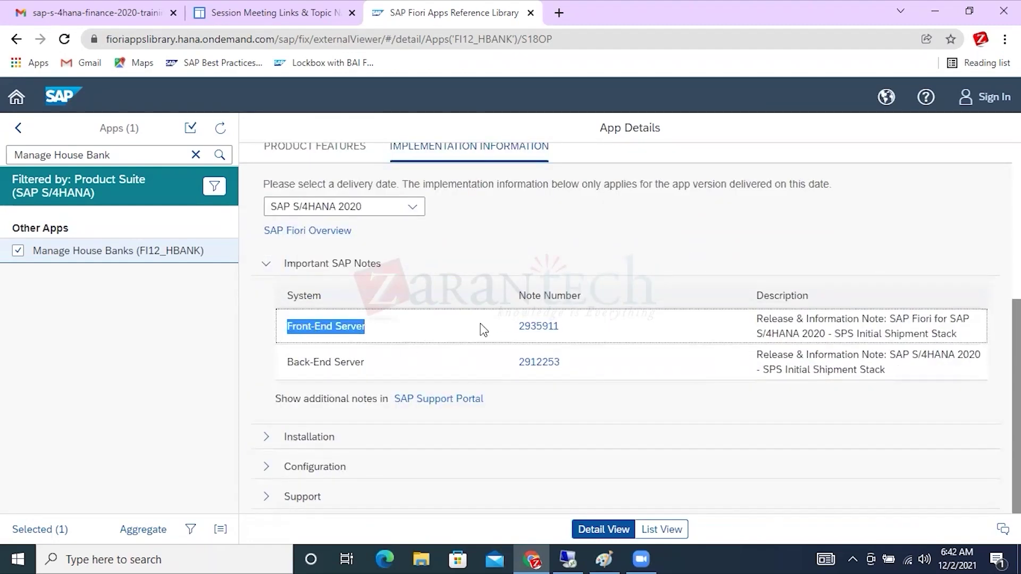
{"action": "left_click_drag", "start_coordinate": [515, 327], "coordinate": [553, 319]}
{"action": "left_click_drag", "start_coordinate": [366, 363], "coordinate": [288, 370]}
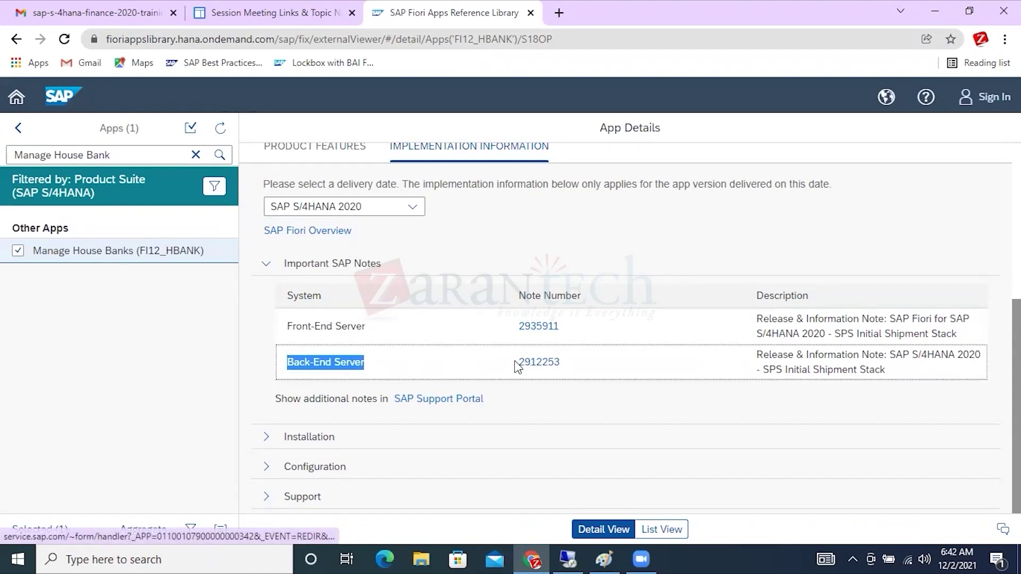
{"action": "left_click_drag", "start_coordinate": [514, 365], "coordinate": [575, 367]}
{"action": "left_click_drag", "start_coordinate": [518, 326], "coordinate": [579, 338]}
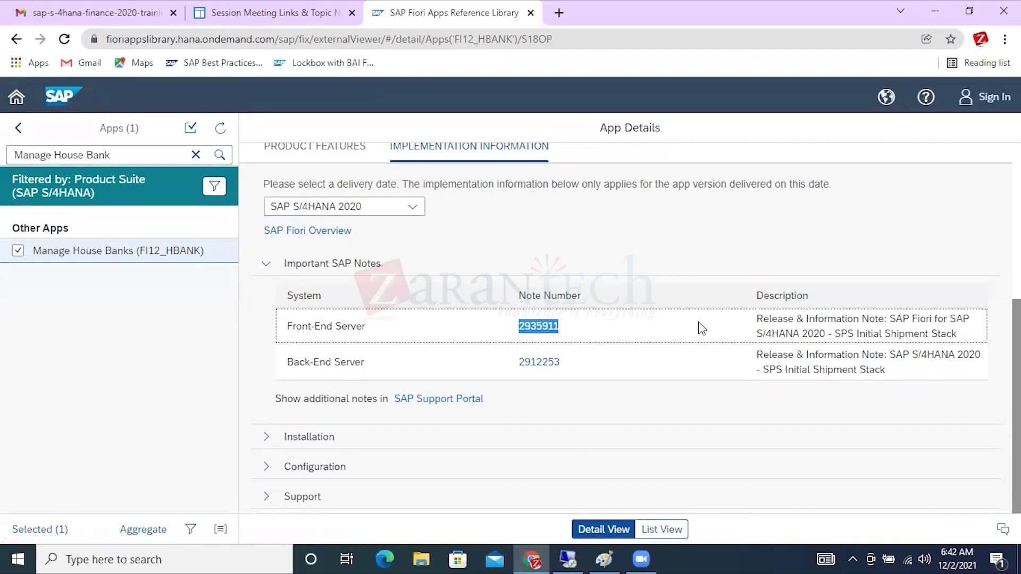
{"action": "left_click", "coordinate": [262, 269]}
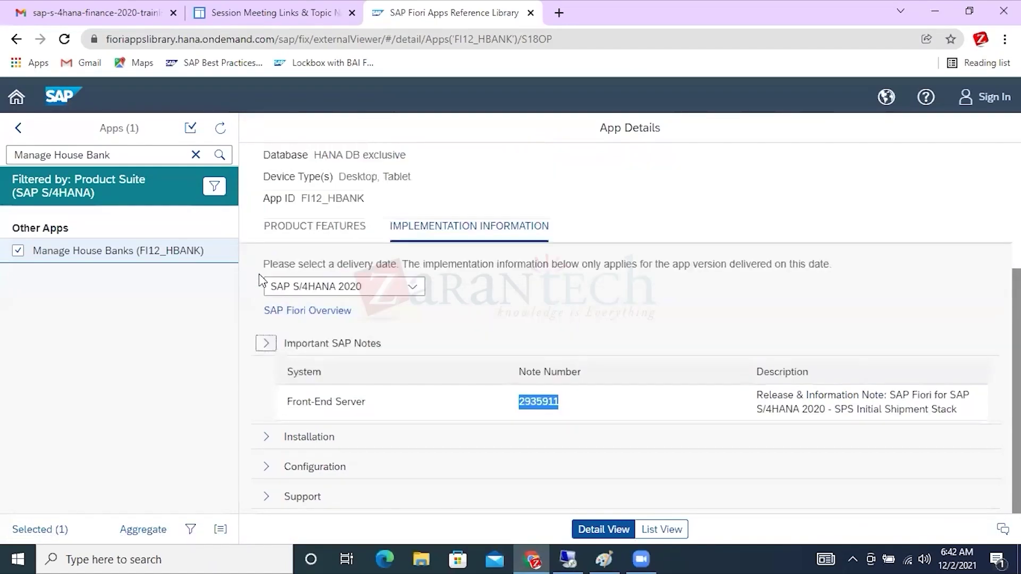
Expand Installation and highlight its wording about front-end components and user interfaces.
{"action": "left_click", "coordinate": [265, 437]}
{"action": "scroll", "coordinate": [534, 367], "scroll_direction": "down", "scroll_amount": 4}
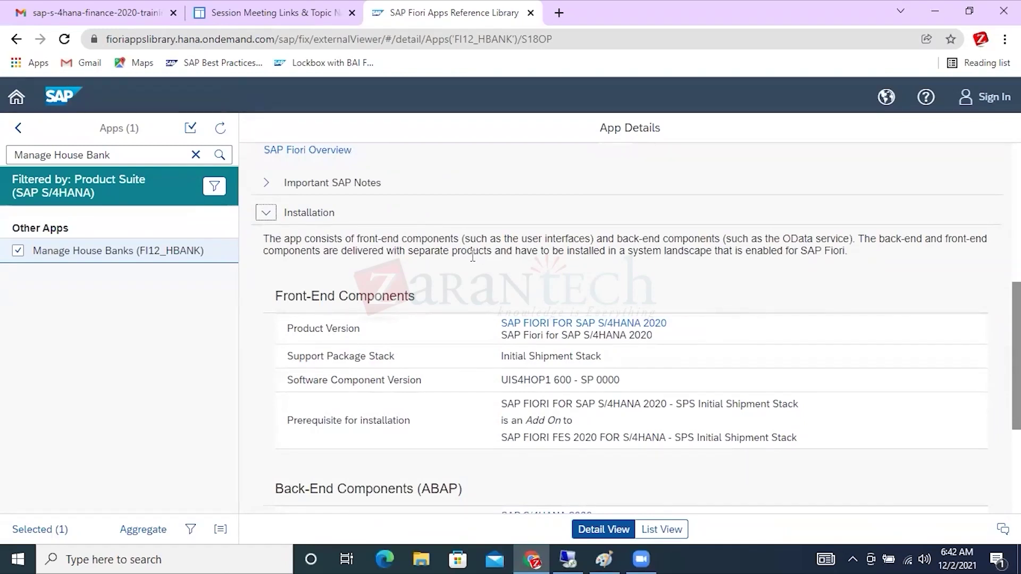
{"action": "left_click_drag", "start_coordinate": [461, 242], "coordinate": [394, 242]}
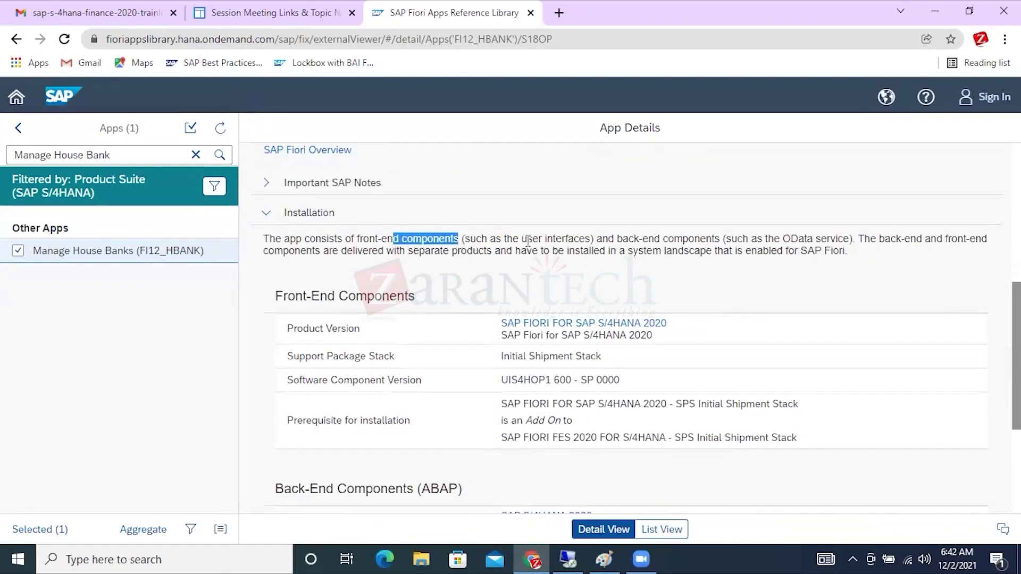
{"action": "left_click_drag", "start_coordinate": [528, 240], "coordinate": [603, 240]}
{"action": "left_click", "coordinate": [606, 556]}
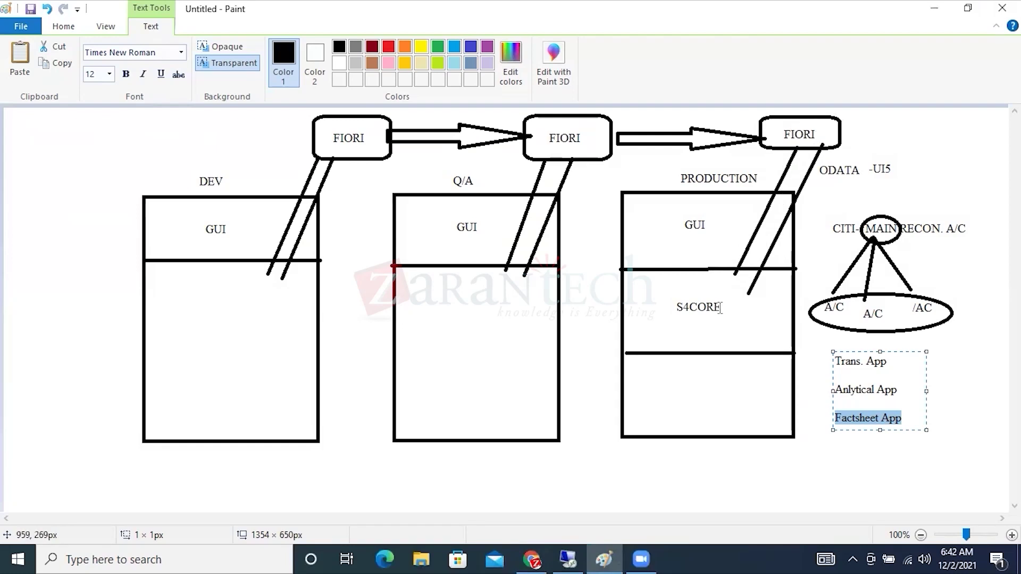
Compare SAP GUI's installed SAP FIORI FOR S4HANA product with the library's front-end Product Version.
{"action": "left_click", "coordinate": [568, 559]}
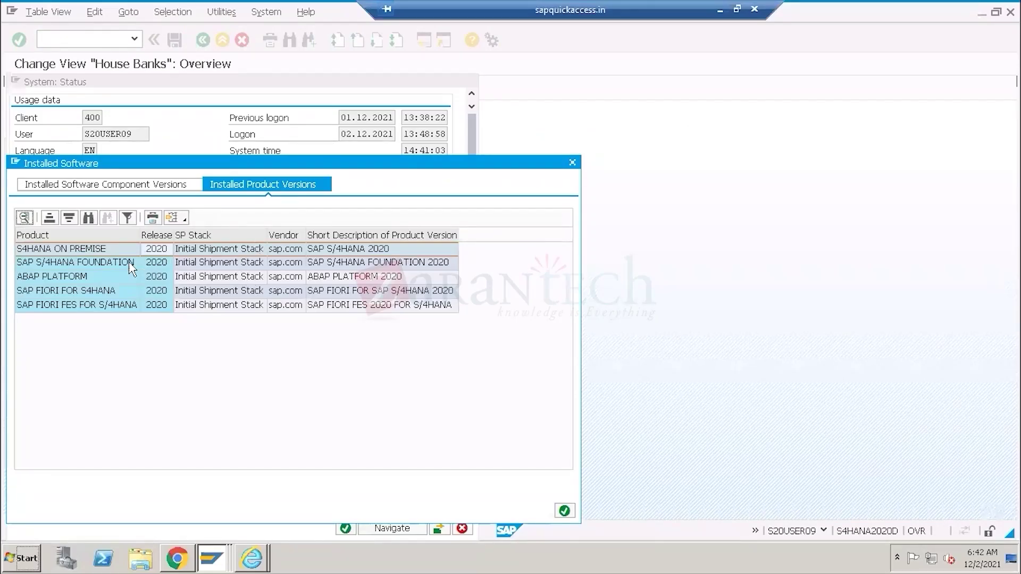
{"action": "left_click", "coordinate": [57, 296]}
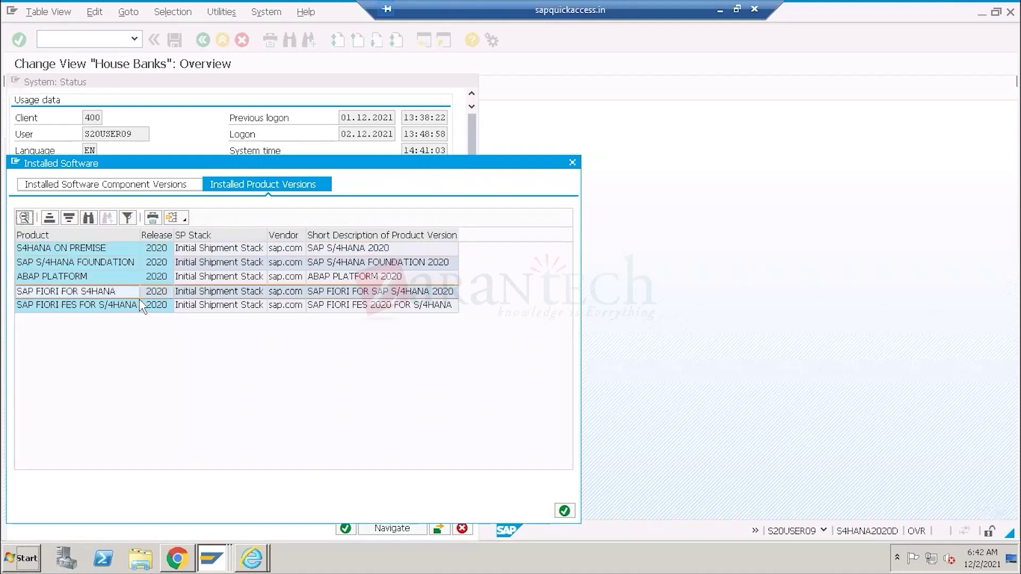
{"action": "left_click", "coordinate": [722, 10]}
{"action": "left_click", "coordinate": [532, 560]}
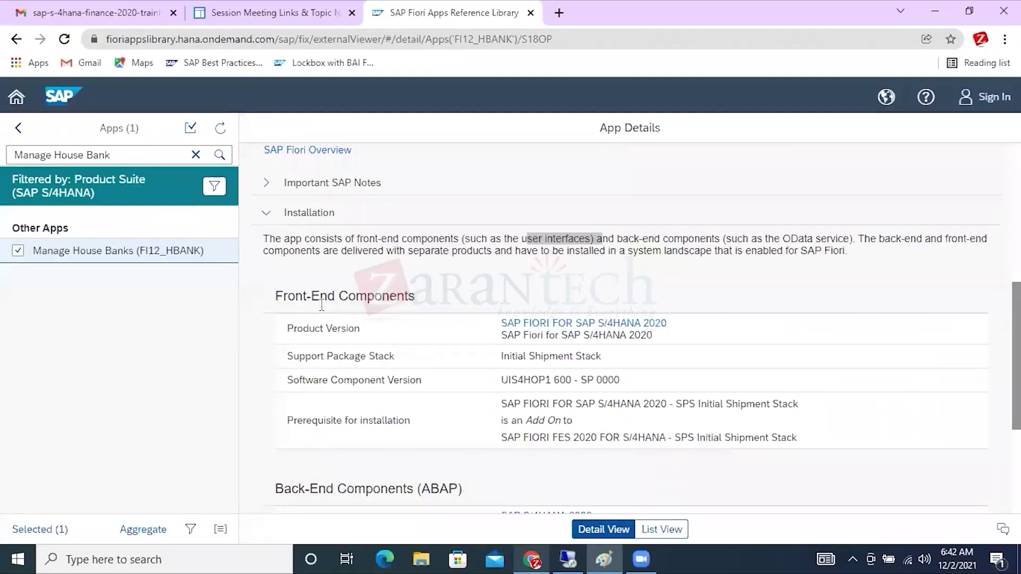
{"action": "scroll", "coordinate": [310, 319], "scroll_direction": "down", "scroll_amount": 1}
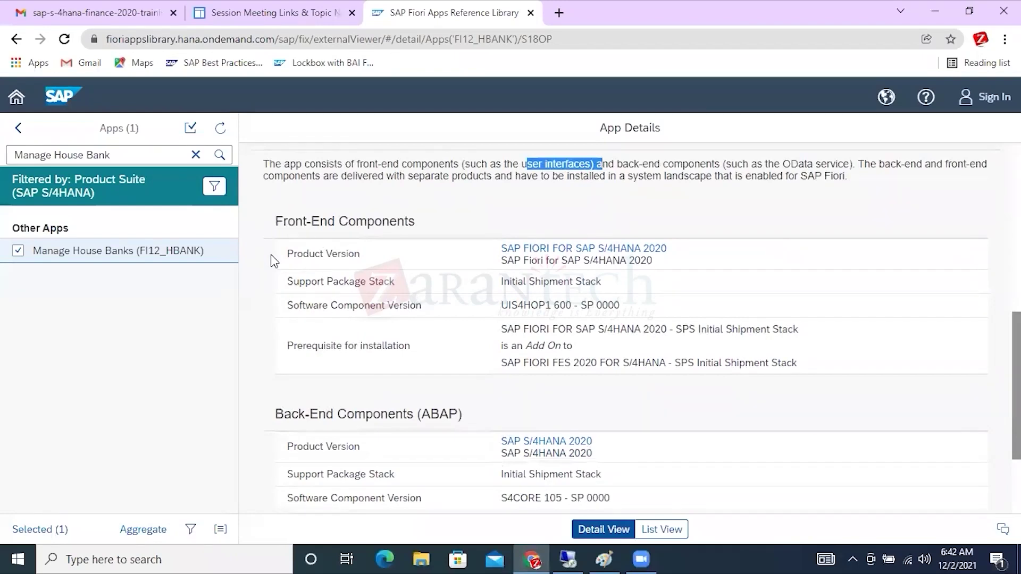
{"action": "left_click_drag", "start_coordinate": [287, 254], "coordinate": [347, 256]}
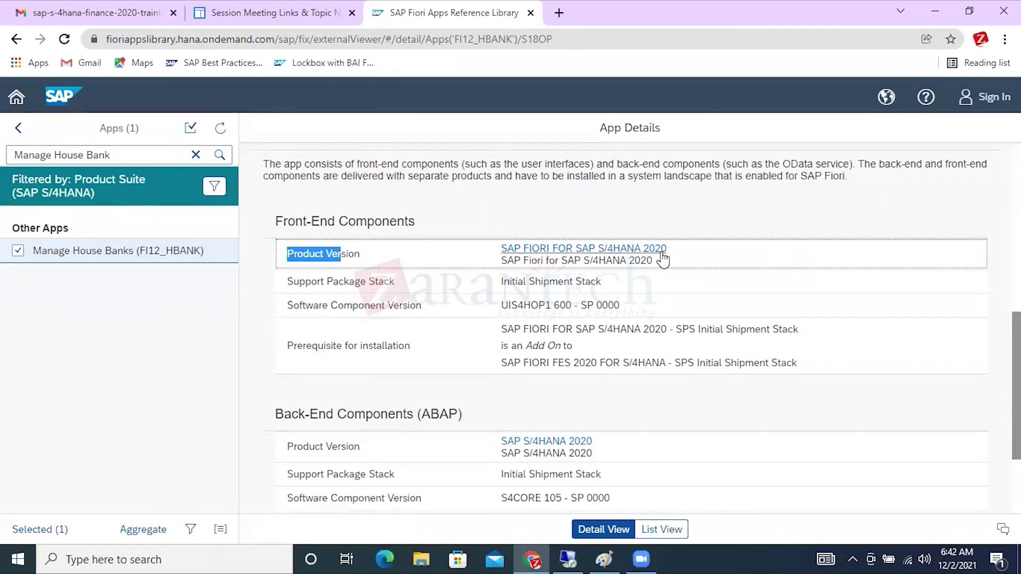
Match installed S4HANA ON PREMISE and SAP FIORI FOR S4HANA 2020 against the back-end Product and Software Component Versions.
{"action": "left_click", "coordinate": [568, 558]}
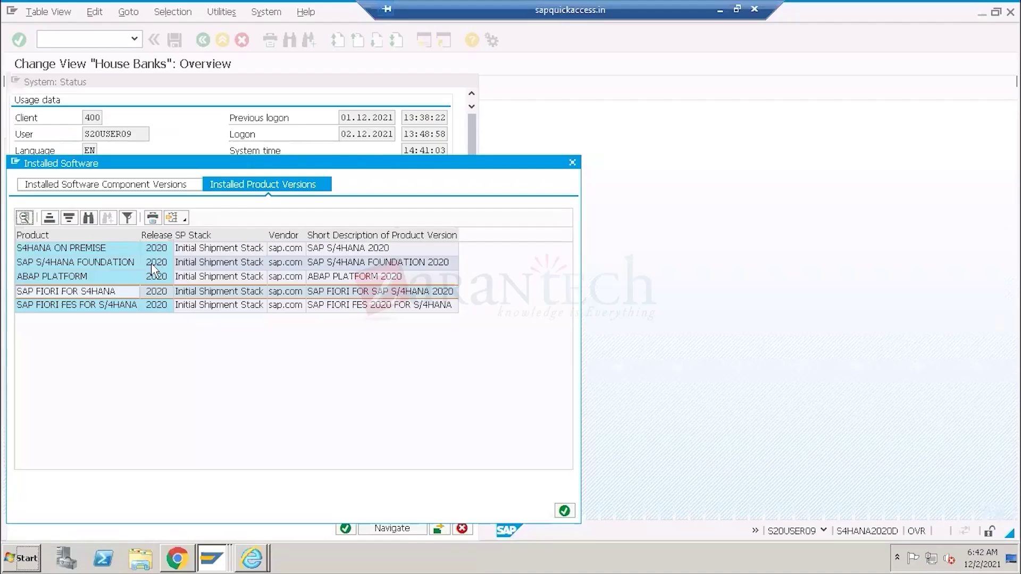
{"action": "left_click", "coordinate": [153, 294]}
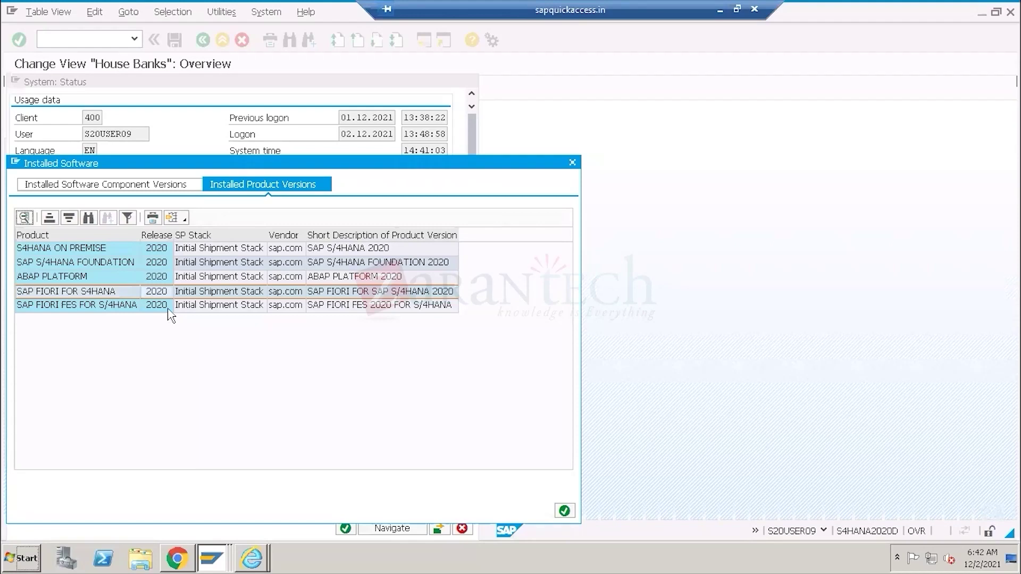
{"action": "left_click", "coordinate": [157, 251]}
{"action": "left_click", "coordinate": [718, 11]}
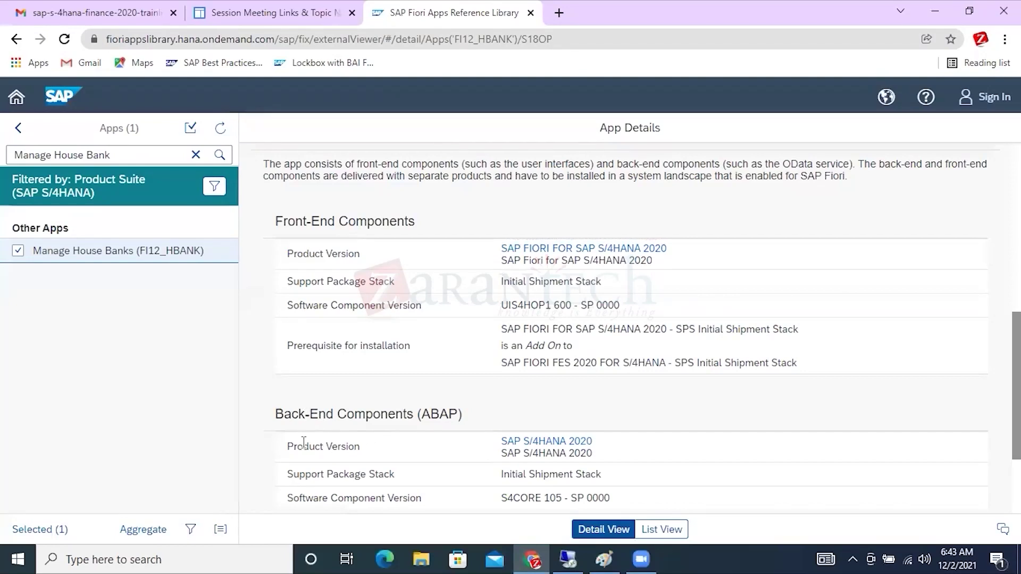
{"action": "left_click_drag", "start_coordinate": [288, 447], "coordinate": [360, 448]}
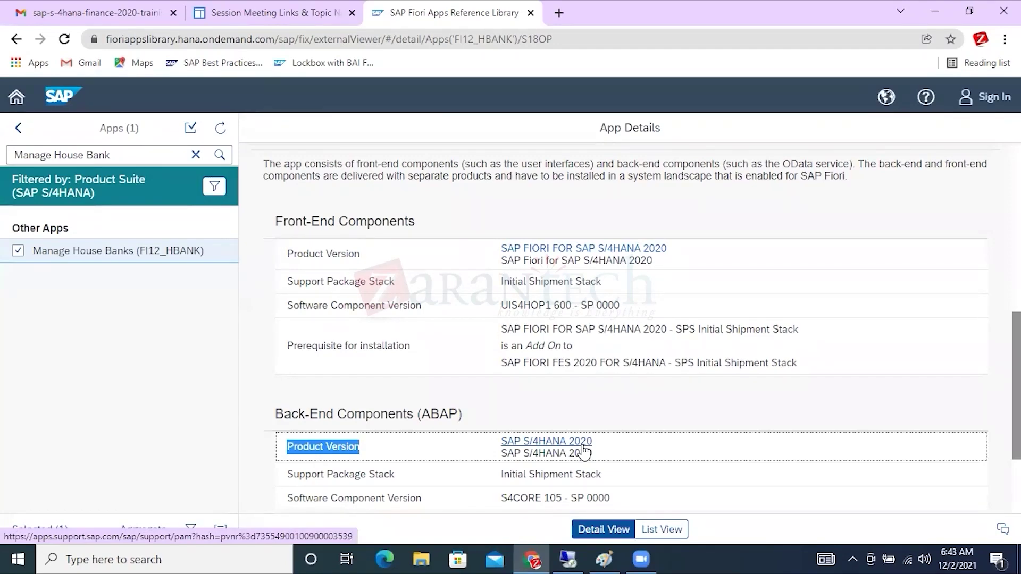
{"action": "scroll", "coordinate": [661, 398], "scroll_direction": "down", "scroll_amount": 3}
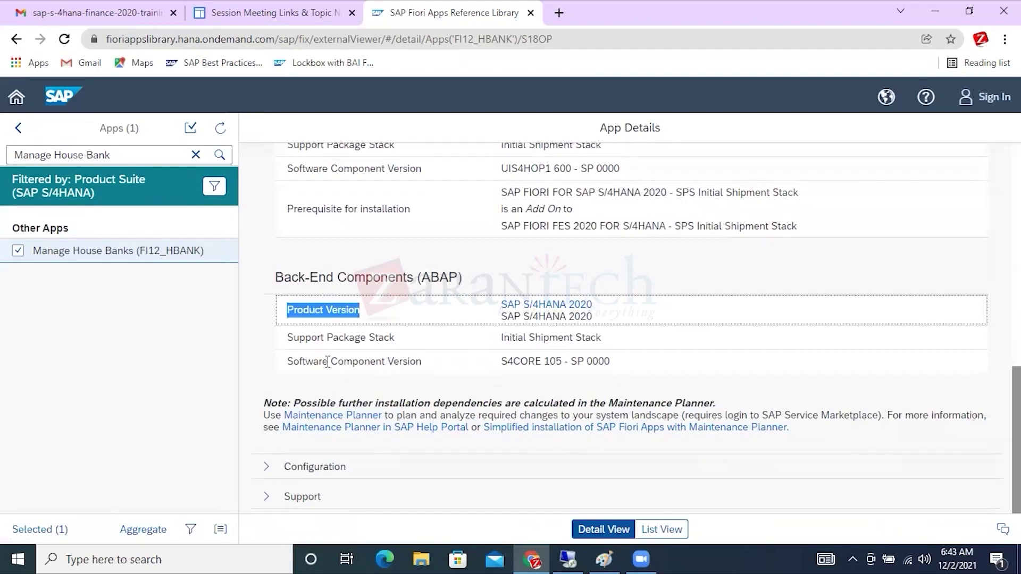
{"action": "left_click_drag", "start_coordinate": [293, 362], "coordinate": [424, 361]}
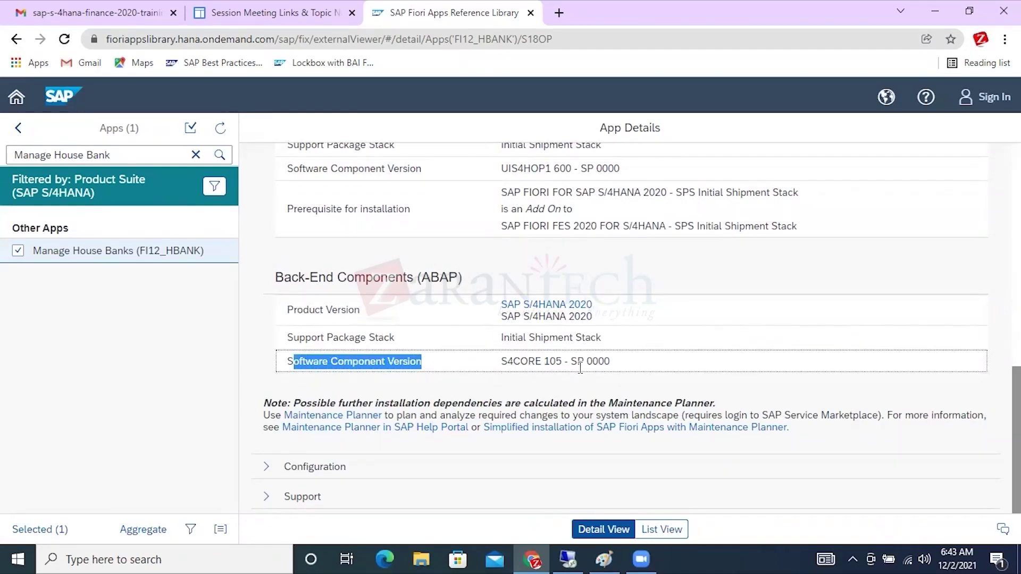
{"action": "left_click", "coordinate": [569, 559]}
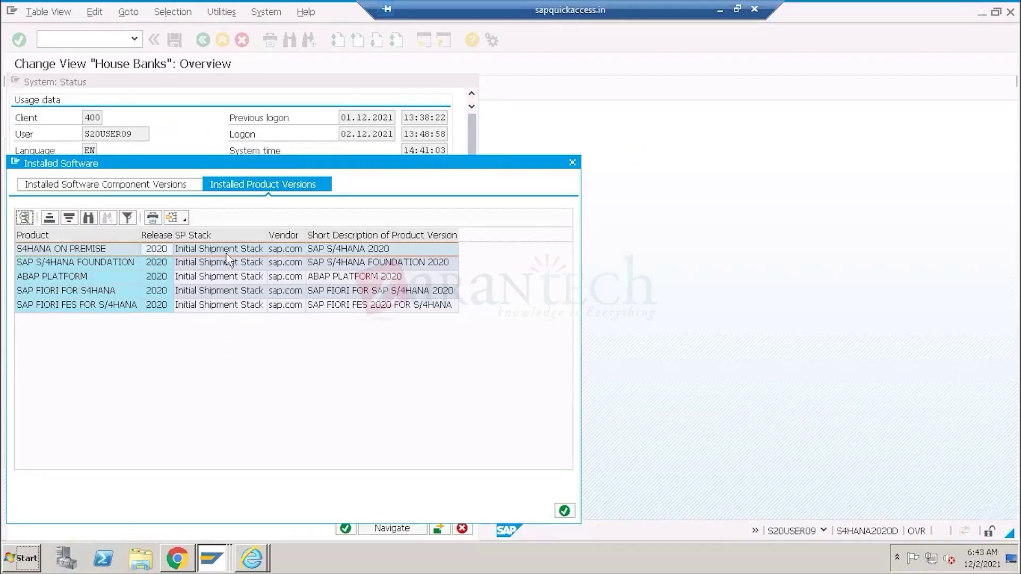
Confirm the installed S4CORE component is release 105, matching the library's S4CORE 105 - SP 0000.
{"action": "left_click_drag", "start_coordinate": [268, 235], "coordinate": [395, 235]}
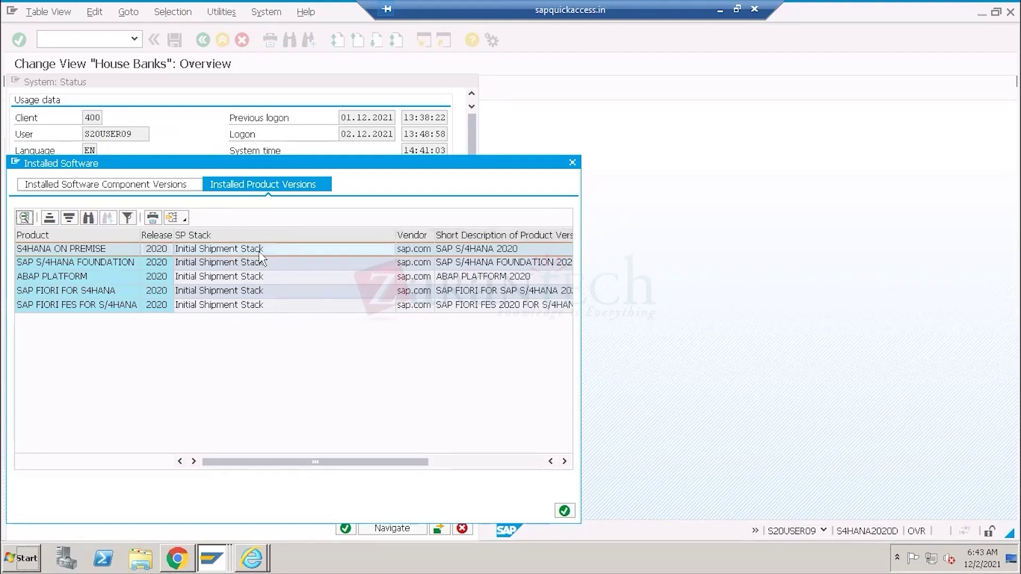
{"action": "left_click", "coordinate": [76, 187]}
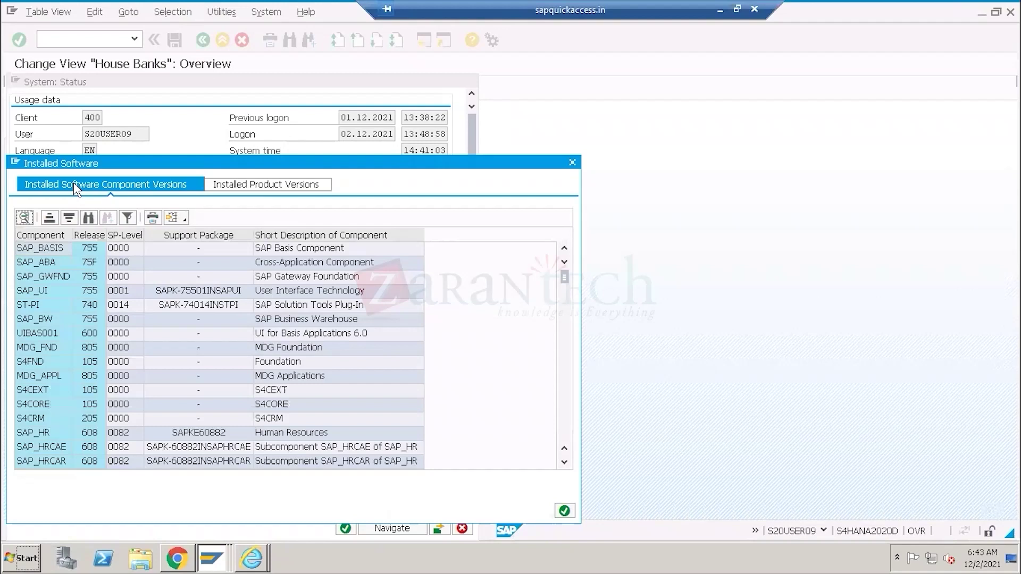
{"action": "left_click", "coordinate": [38, 408]}
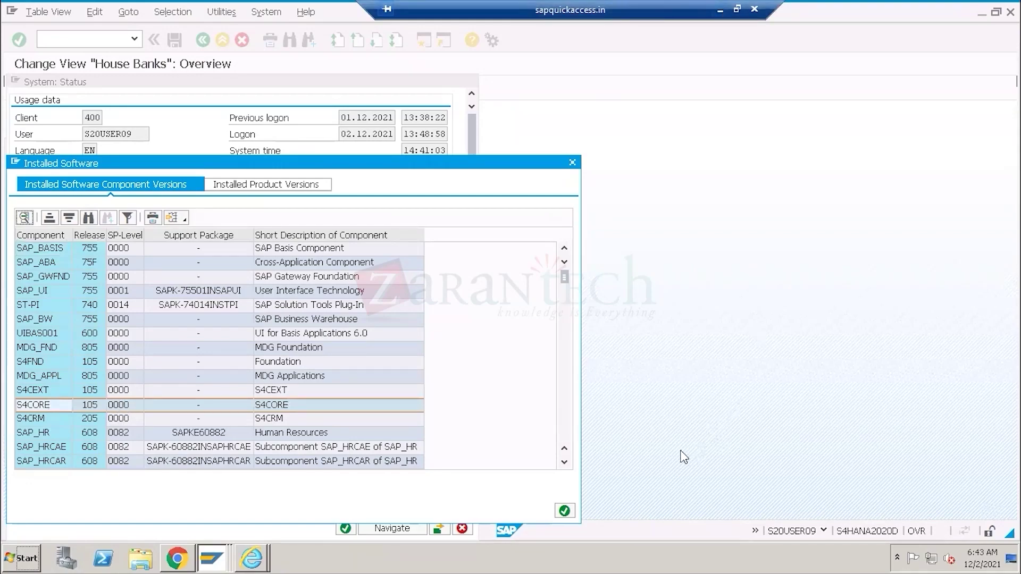
{"action": "left_click", "coordinate": [720, 10]}
{"action": "left_click_drag", "start_coordinate": [611, 362], "coordinate": [495, 357]}
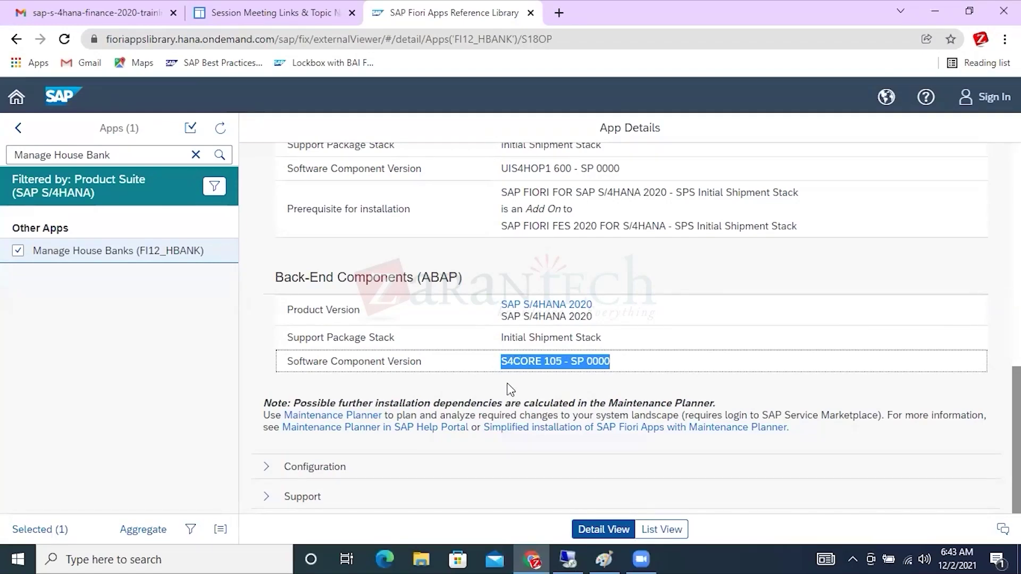
Review Manage House Banks' front-end and back-end product versions, both SAP S/4HANA 2020.
{"action": "scroll", "coordinate": [511, 391], "scroll_direction": "up", "scroll_amount": 3}
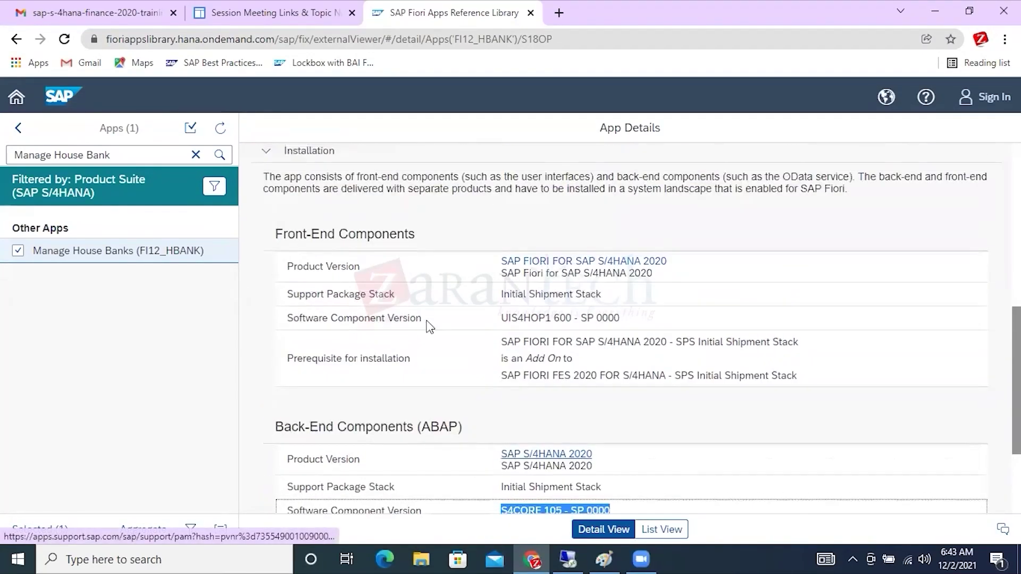
{"action": "left_click_drag", "start_coordinate": [275, 234], "coordinate": [416, 234]}
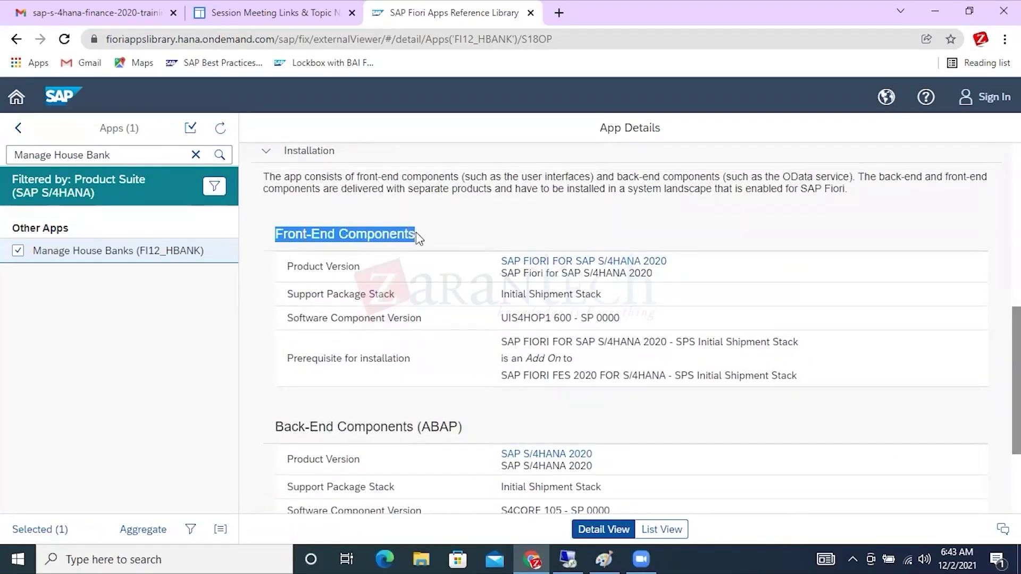
{"action": "left_click_drag", "start_coordinate": [501, 261], "coordinate": [669, 262]}
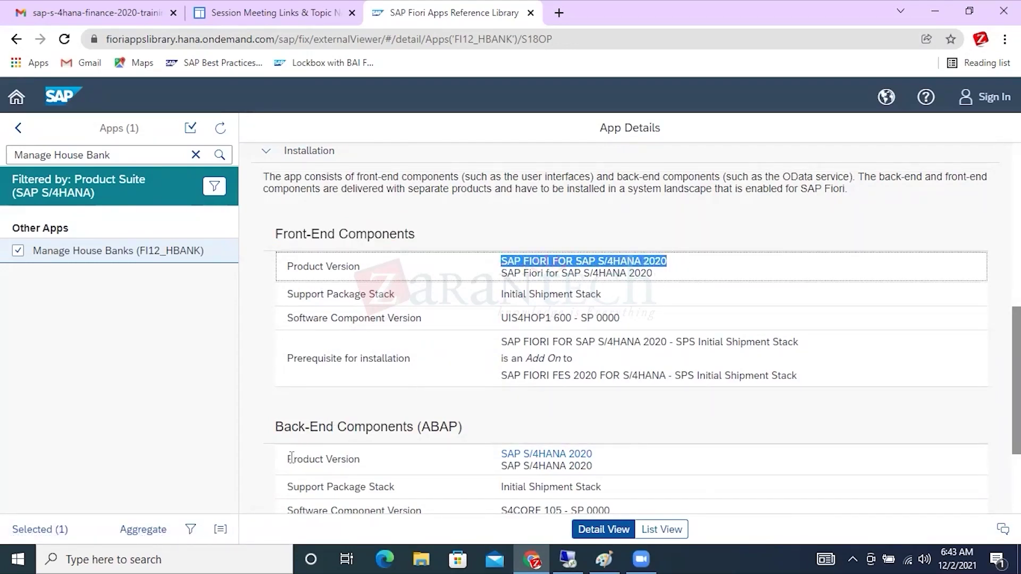
{"action": "left_click_drag", "start_coordinate": [291, 459], "coordinate": [365, 465]}
{"action": "left_click_drag", "start_coordinate": [501, 455], "coordinate": [630, 455]}
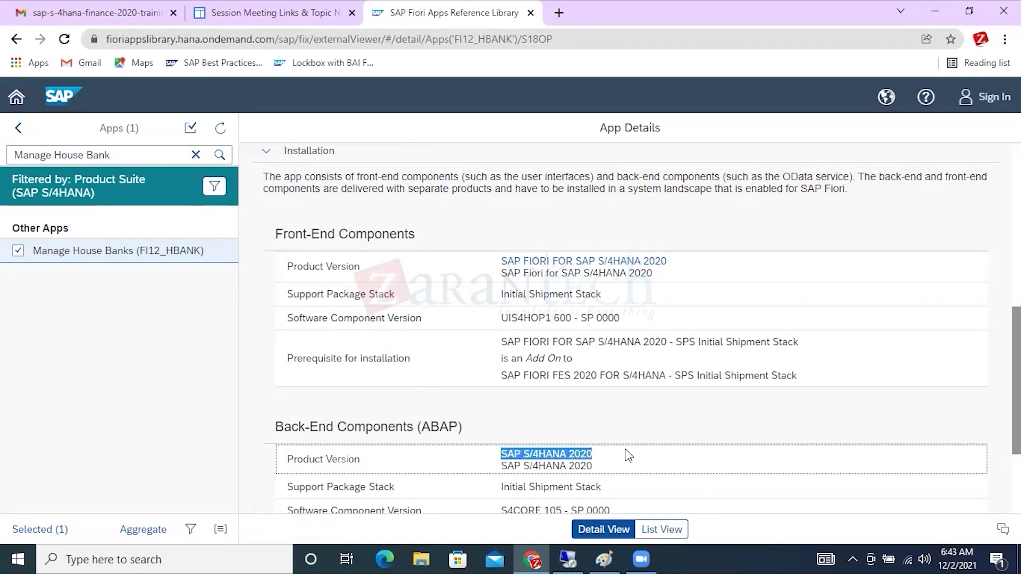
Swap Installation for Configuration, showing transaction code FI12_HBANK and technical catalog SAP_TC_FIN_CM_BE_APPS.
{"action": "left_click", "coordinate": [266, 151]}
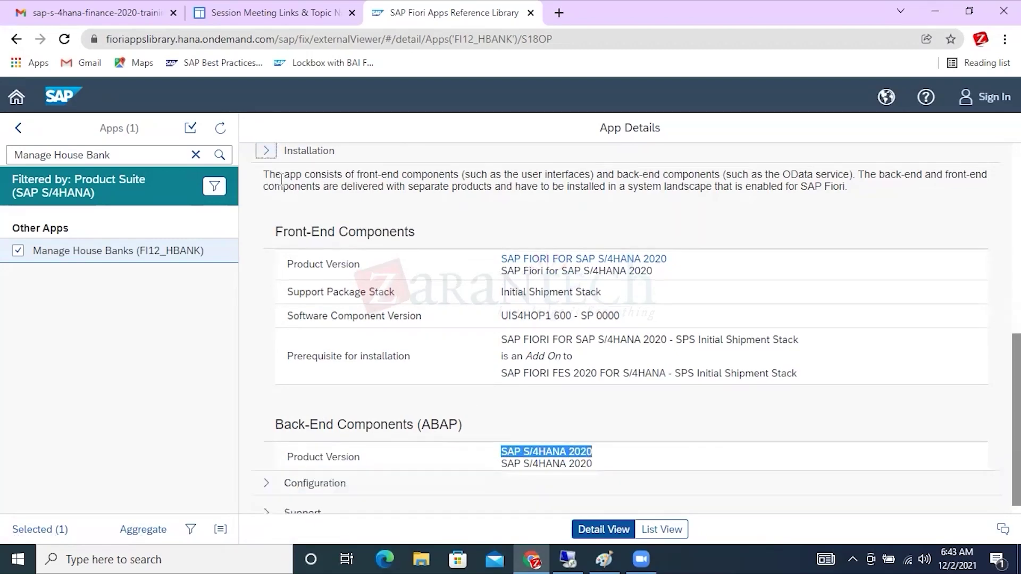
{"action": "left_click", "coordinate": [267, 467]}
{"action": "scroll", "coordinate": [541, 346], "scroll_direction": "down", "scroll_amount": 5}
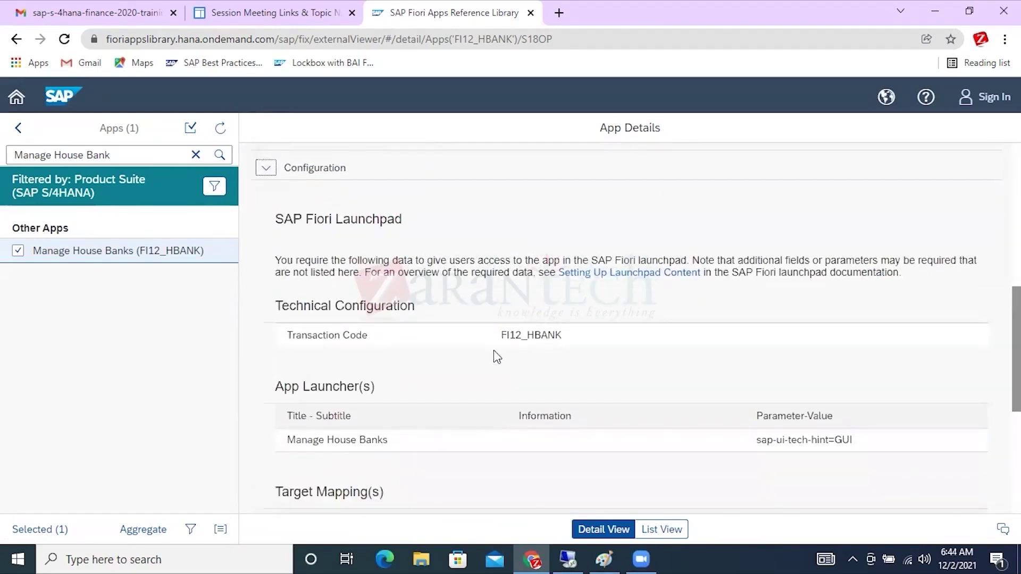
{"action": "left_click_drag", "start_coordinate": [278, 219], "coordinate": [403, 216]}
{"action": "left_click_drag", "start_coordinate": [369, 337], "coordinate": [303, 339]}
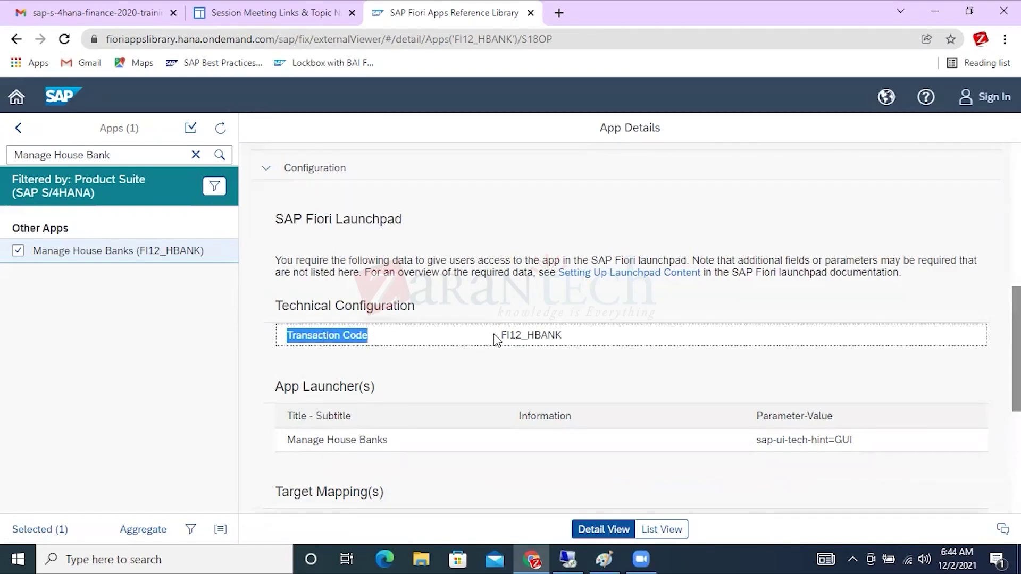
{"action": "left_click_drag", "start_coordinate": [492, 336], "coordinate": [597, 333]}
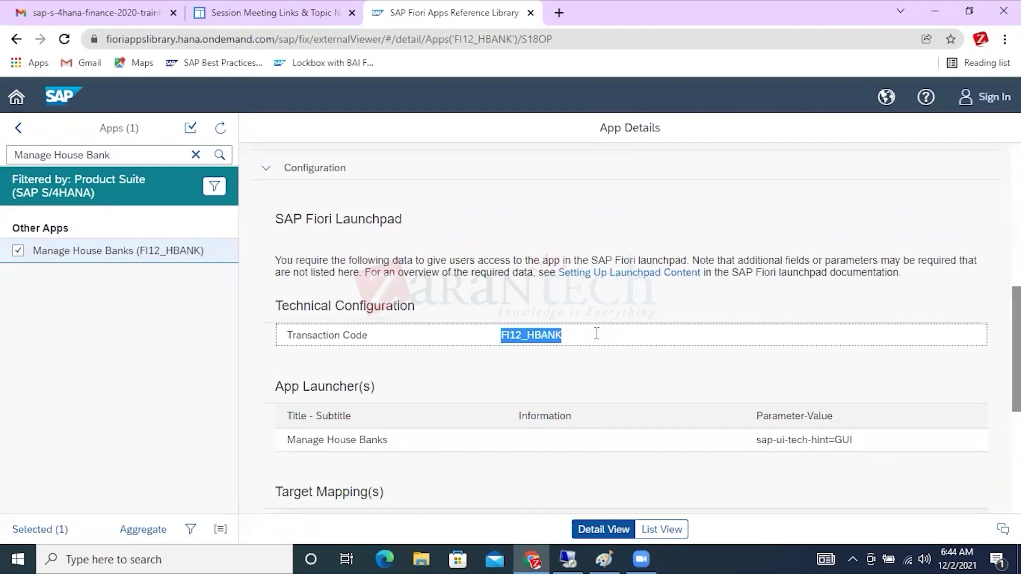
{"action": "scroll", "coordinate": [597, 333], "scroll_direction": "down", "scroll_amount": 4}
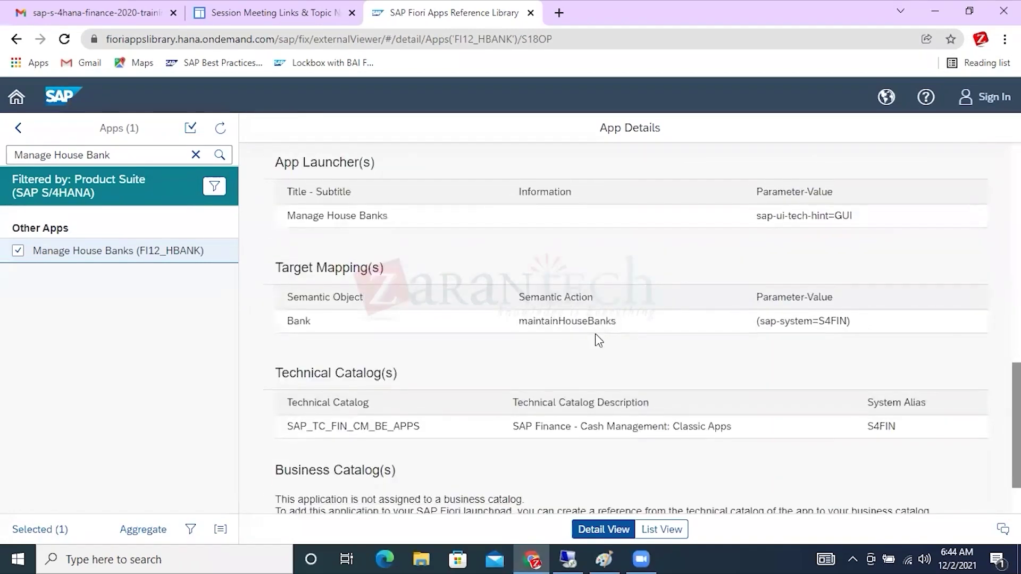
{"action": "scroll", "coordinate": [596, 335], "scroll_direction": "down", "scroll_amount": 2}
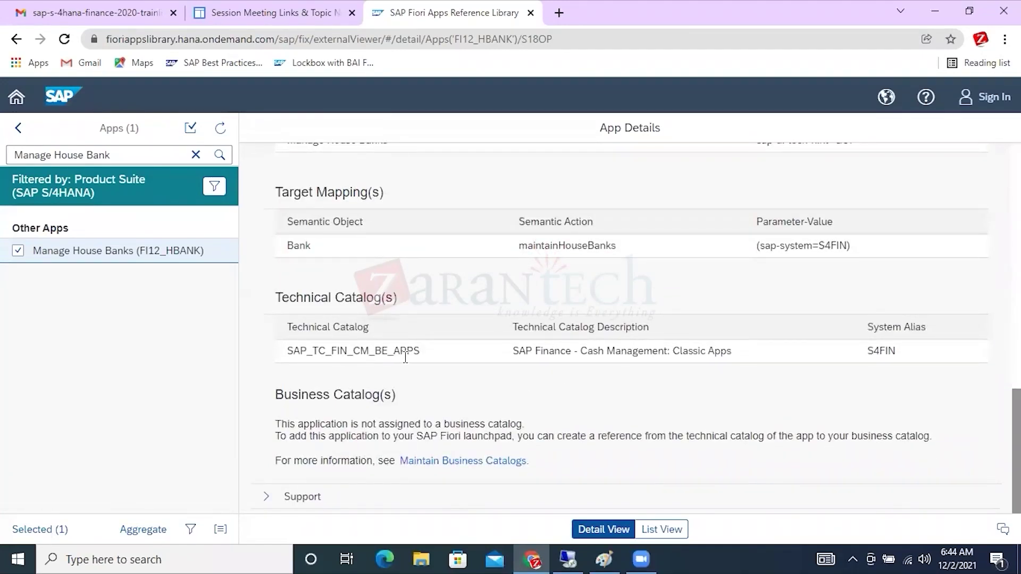
{"action": "left_click_drag", "start_coordinate": [436, 354], "coordinate": [273, 352]}
Expand the Support section to see application component FI-BL-MD (Master Data).
{"action": "left_click", "coordinate": [267, 497]}
{"action": "scroll", "coordinate": [442, 406], "scroll_direction": "down", "scroll_amount": 1}
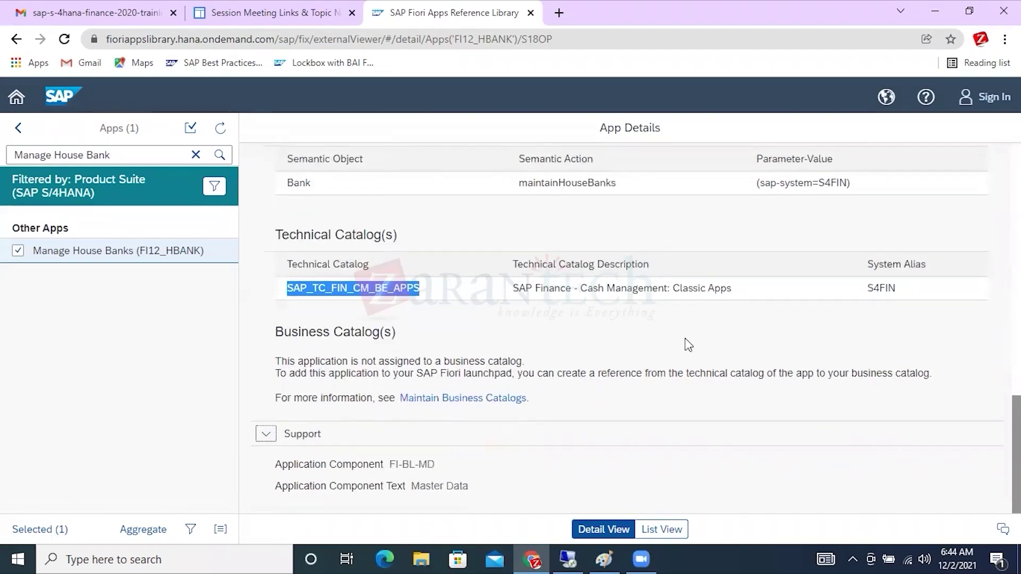
{"action": "scroll", "coordinate": [689, 345], "scroll_direction": "up", "scroll_amount": 4}
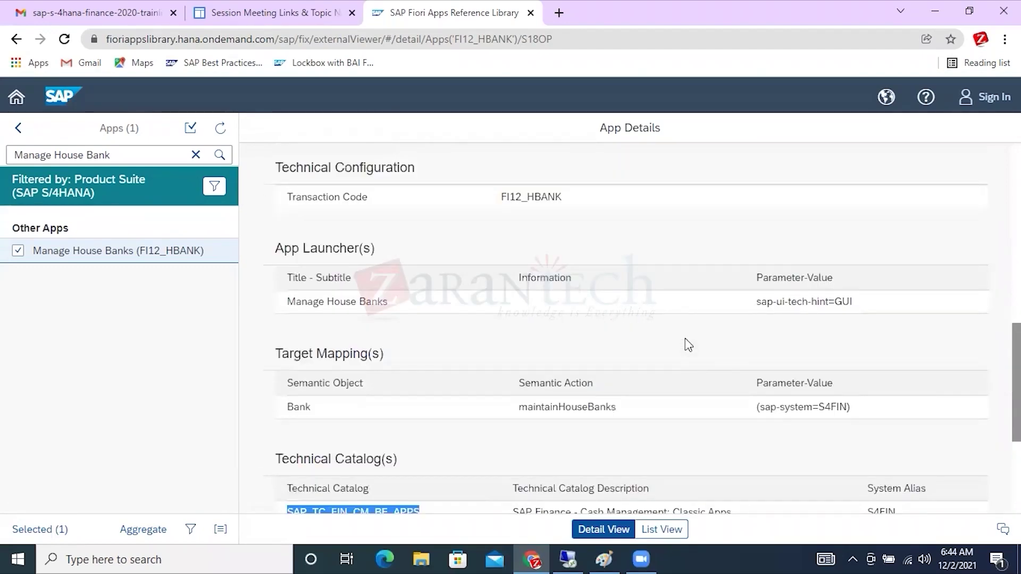
{"action": "scroll", "coordinate": [685, 338], "scroll_direction": "up", "scroll_amount": 10}
{"action": "left_click_drag", "start_coordinate": [139, 157], "coordinate": [11, 160]}
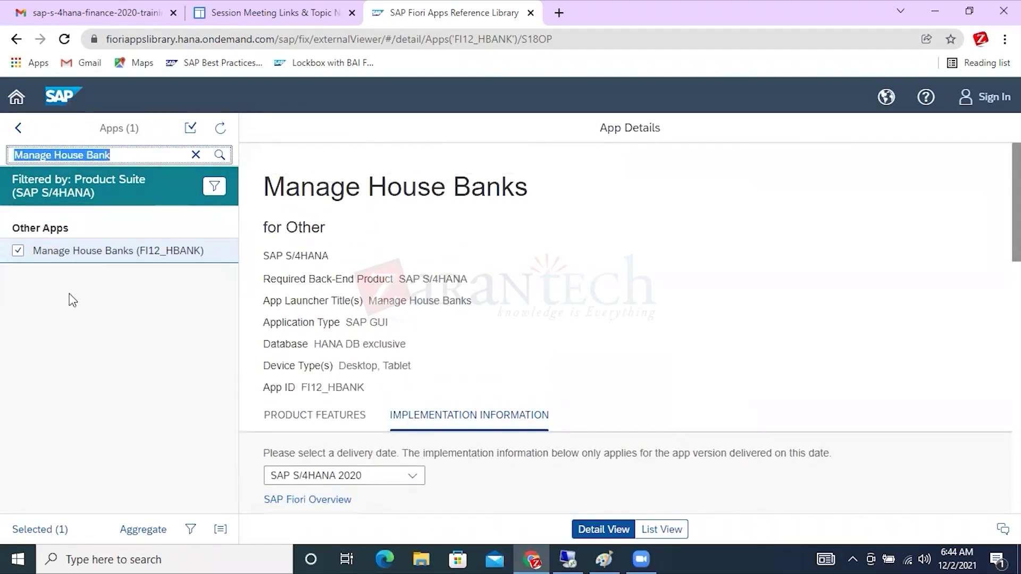
Replace the search text with 'Days payable' and run the library search.
{"action": "left_click_drag", "start_coordinate": [388, 323], "coordinate": [347, 325]}
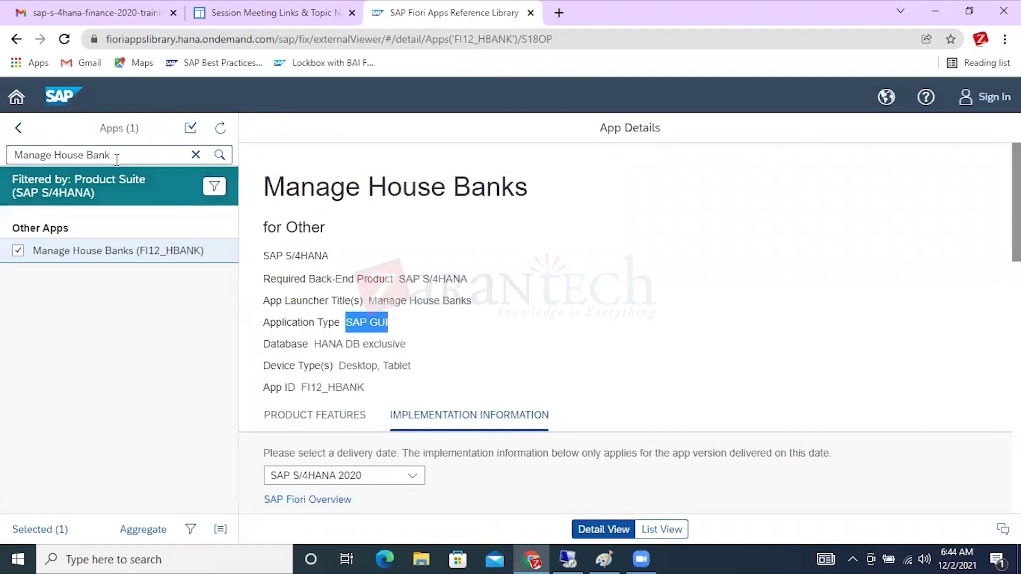
{"action": "left_click_drag", "start_coordinate": [116, 161], "coordinate": [8, 159]}
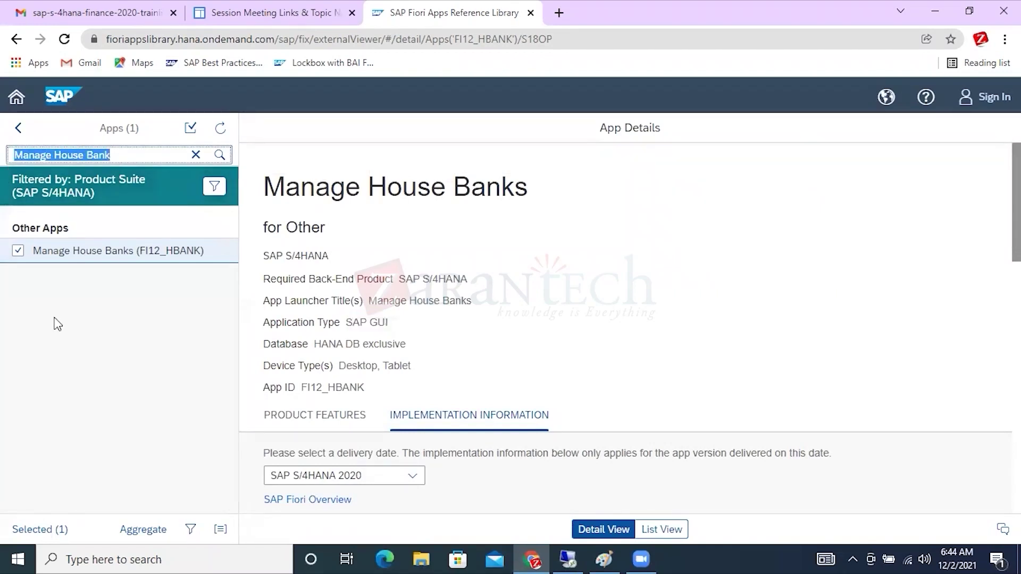
{"action": "type", "text": "Dya"}
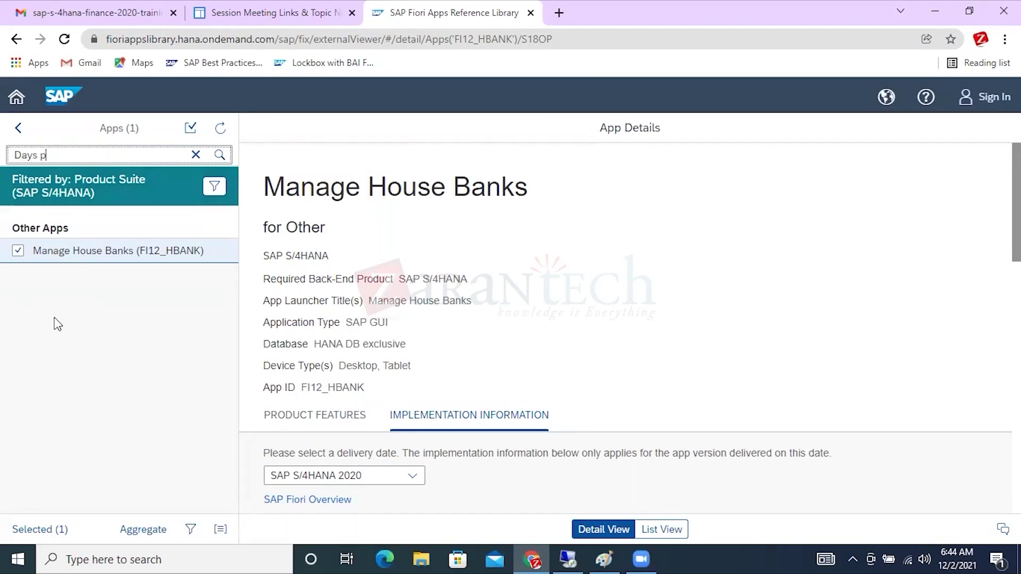
{"action": "type", "text": "yable"}
{"action": "left_click", "coordinate": [220, 155]}
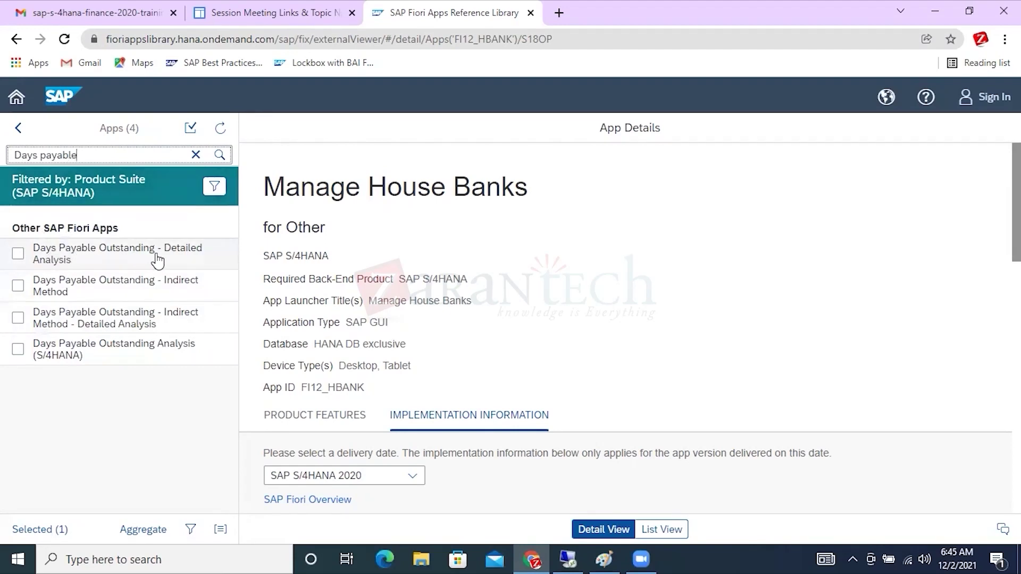
Close the Installed Software and system status dialogs and return to SAP Easy Access.
{"action": "left_click", "coordinate": [568, 558]}
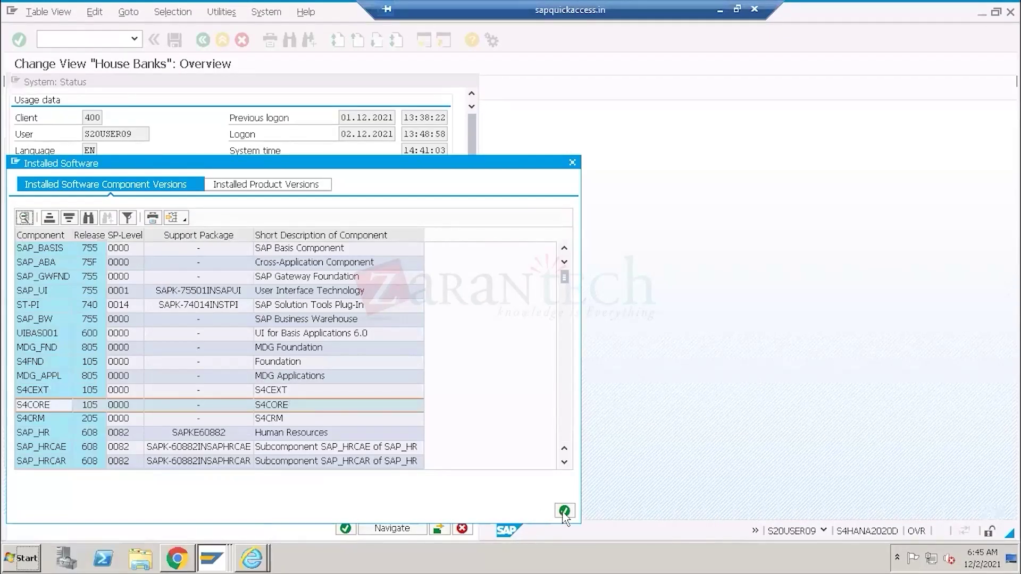
{"action": "left_click", "coordinate": [564, 511]}
{"action": "left_click", "coordinate": [449, 529]}
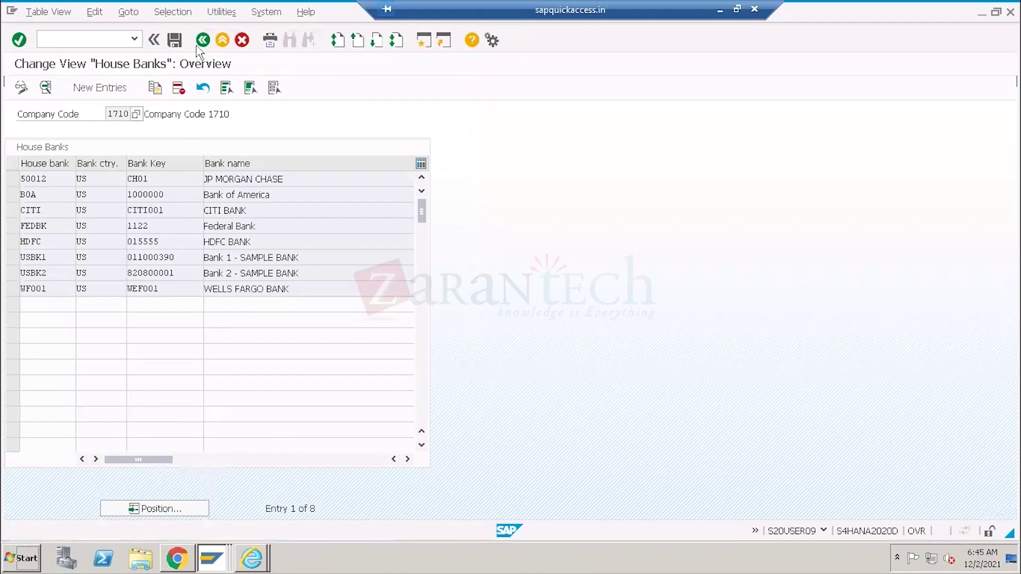
{"action": "left_click", "coordinate": [202, 40]}
Run FBL1N for a previously used vendor, listing two open items totalling 10,150.00 USD.
{"action": "left_click", "coordinate": [74, 41]}
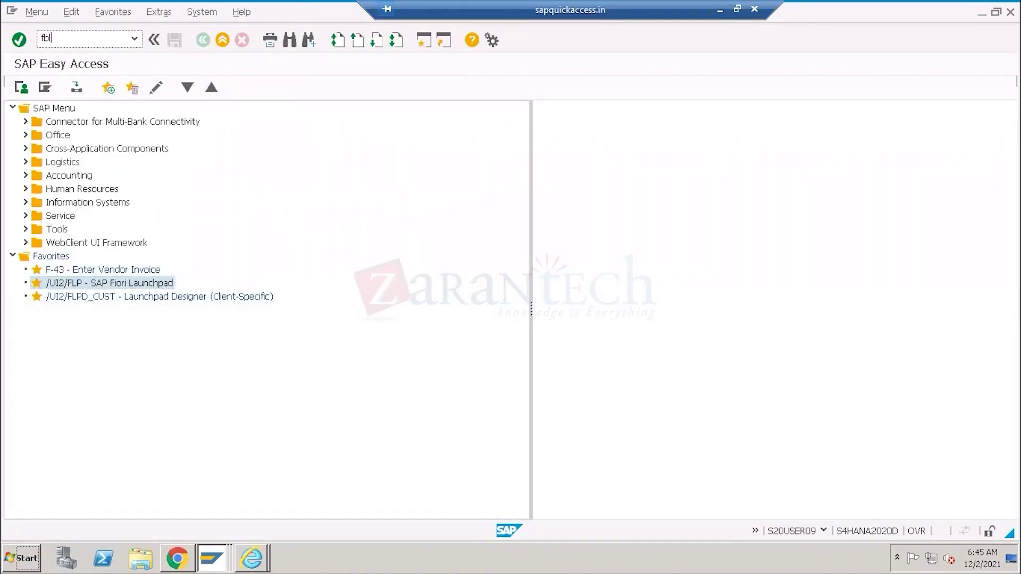
{"action": "key", "text": "Return"}
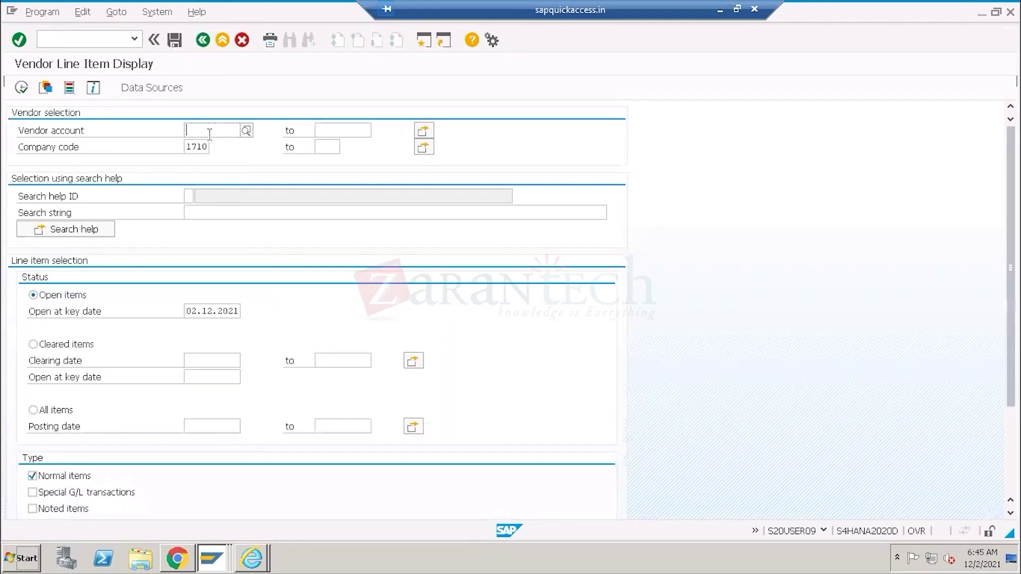
{"action": "left_click", "coordinate": [210, 133]}
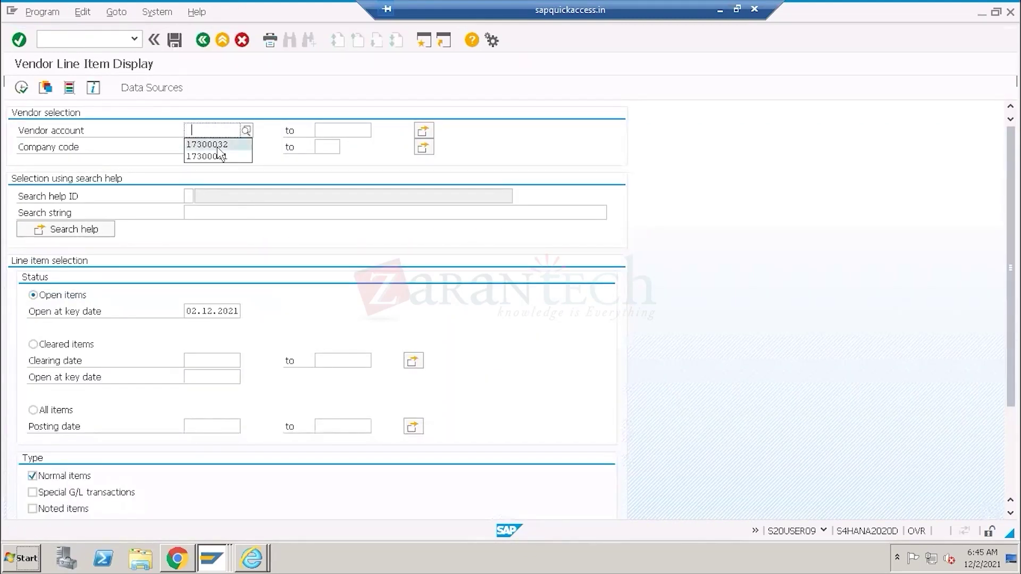
{"action": "left_click", "coordinate": [218, 146]}
{"action": "left_click", "coordinate": [27, 91]}
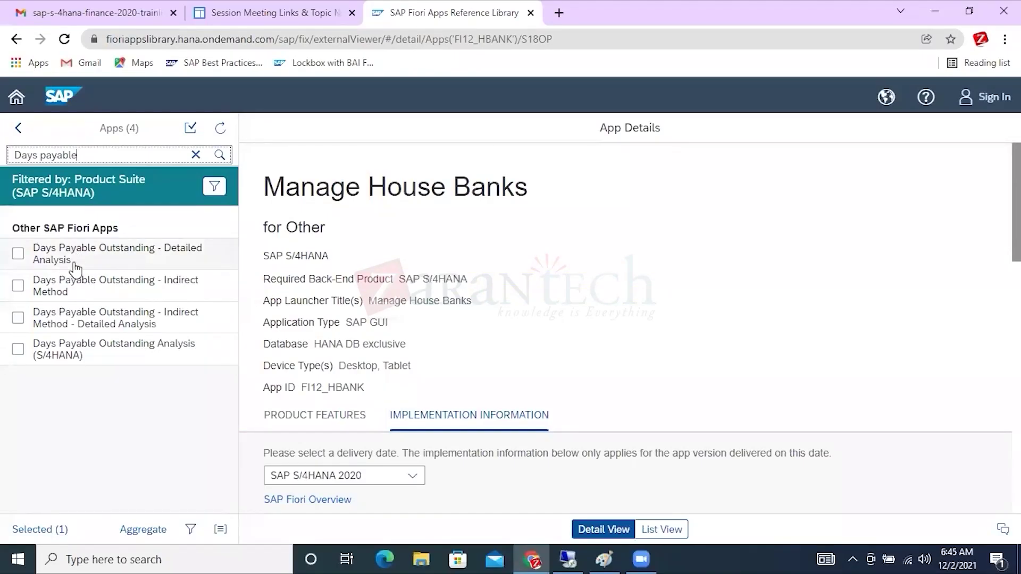
Open Days Payable Outstanding - Detailed Analysis (App ID F2688) and show its delivery release list.
{"action": "left_click", "coordinate": [18, 254]}
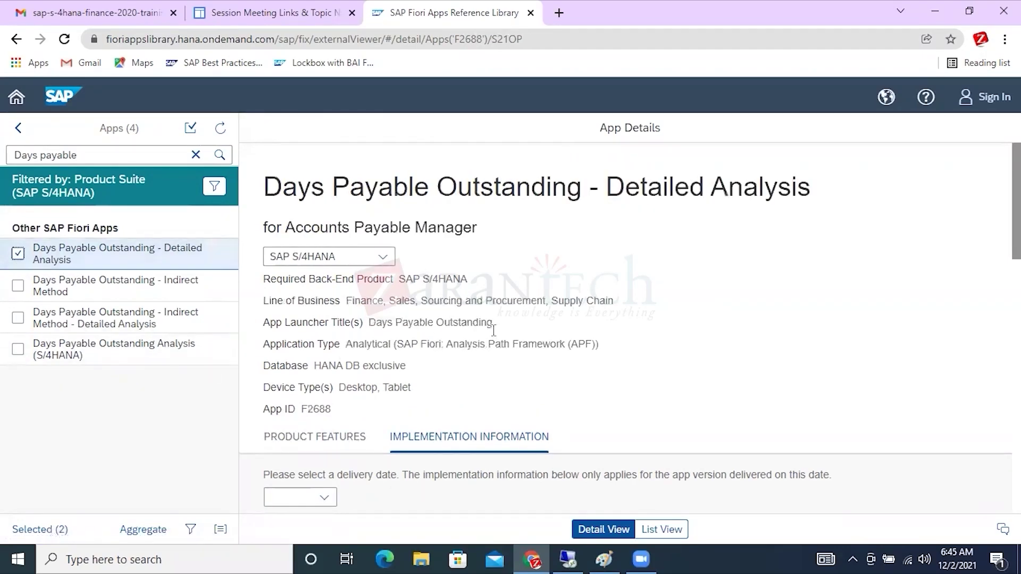
{"action": "left_click_drag", "start_coordinate": [493, 323], "coordinate": [380, 322]}
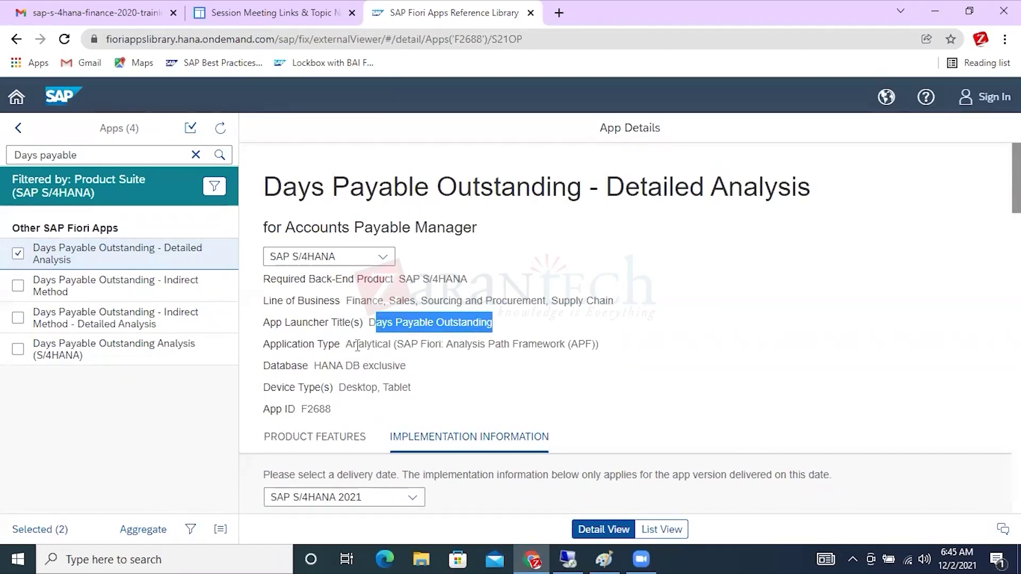
{"action": "left_click_drag", "start_coordinate": [346, 344], "coordinate": [583, 345]}
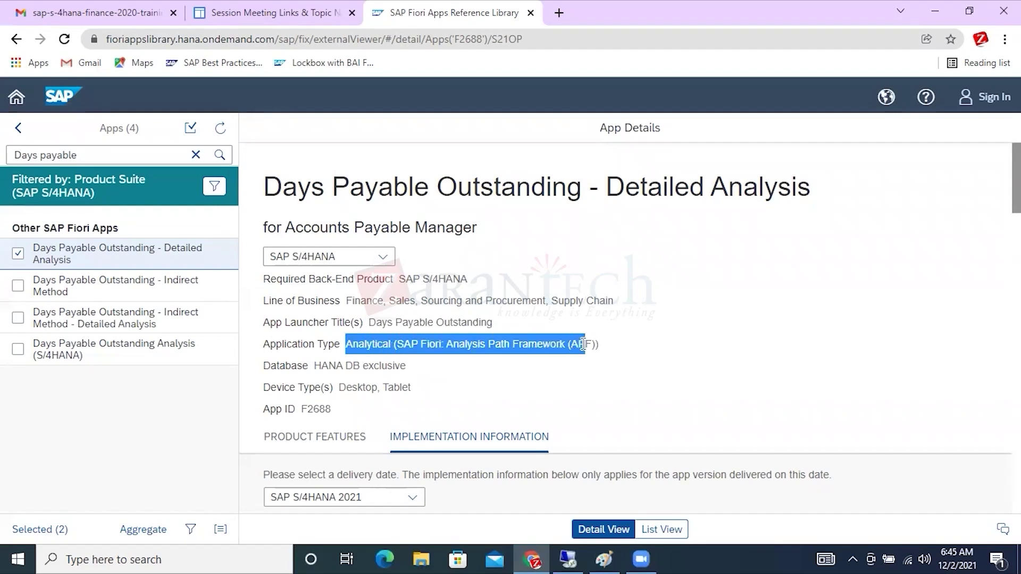
{"action": "left_click_drag", "start_coordinate": [348, 301], "coordinate": [611, 304]}
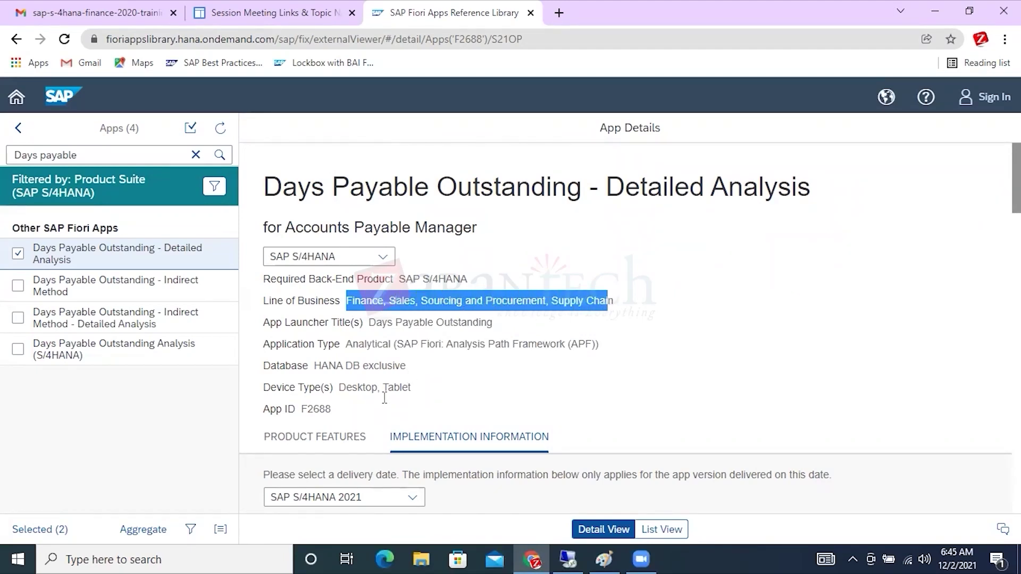
{"action": "left_click_drag", "start_coordinate": [332, 409], "coordinate": [296, 414]}
{"action": "left_click_drag", "start_coordinate": [411, 387], "coordinate": [406, 365]}
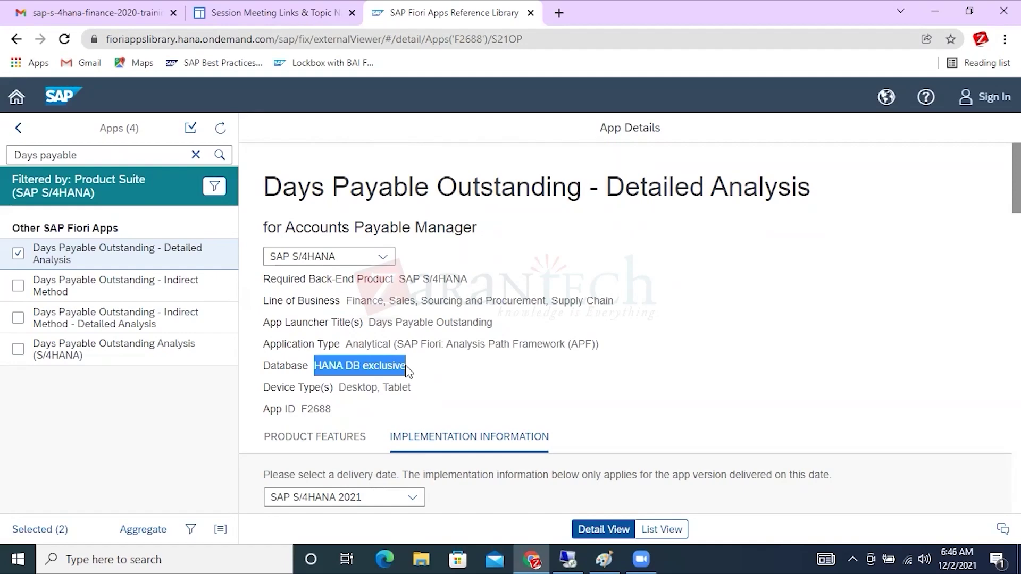
{"action": "scroll", "coordinate": [509, 362], "scroll_direction": "down", "scroll_amount": 5}
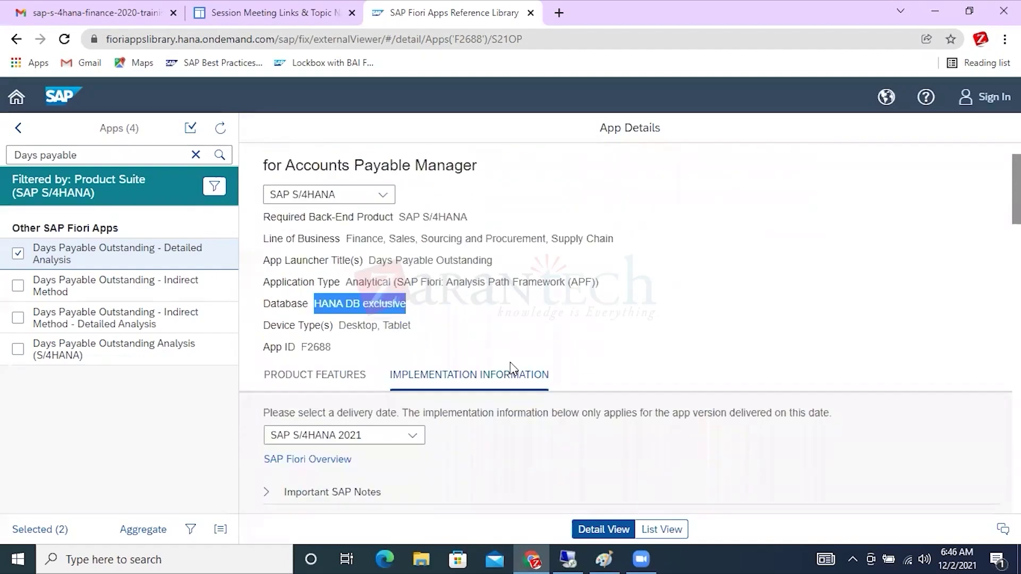
{"action": "left_click", "coordinate": [412, 199]}
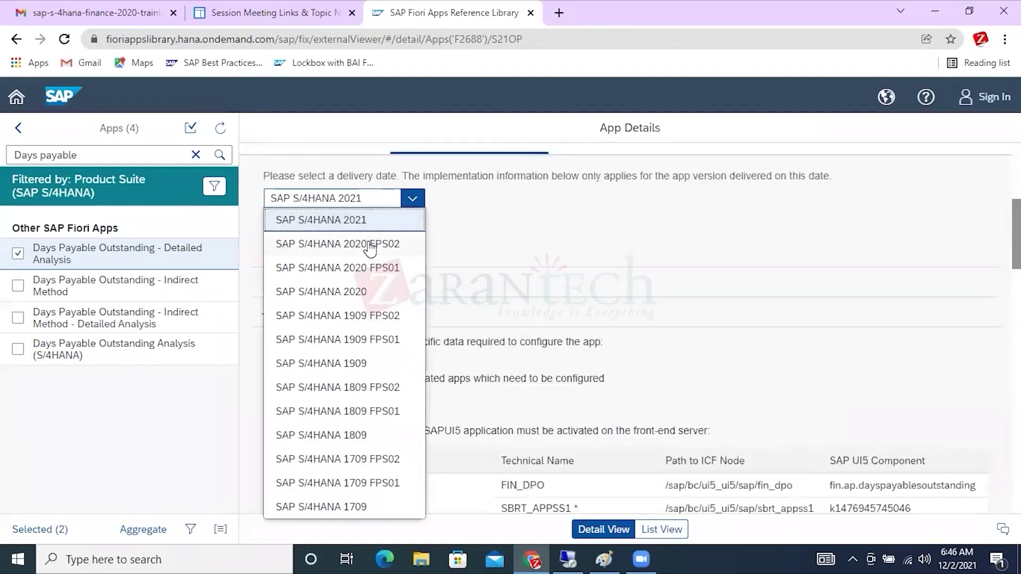
Choose delivery release SAP S/4HANA 2020 and expand the Installation section.
{"action": "left_click", "coordinate": [355, 293]}
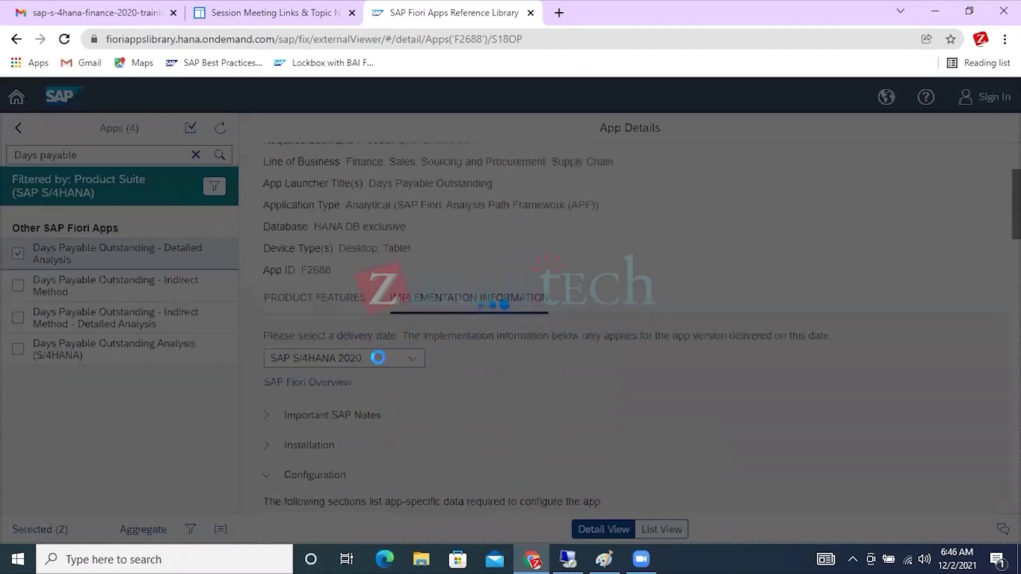
{"action": "scroll", "coordinate": [500, 447], "scroll_direction": "down", "scroll_amount": 4}
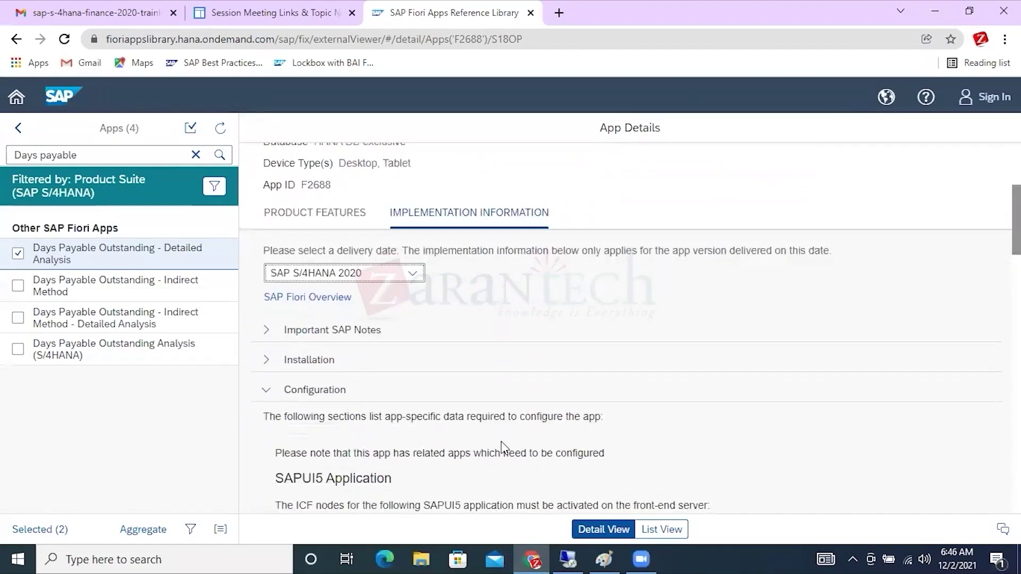
{"action": "left_click", "coordinate": [266, 360]}
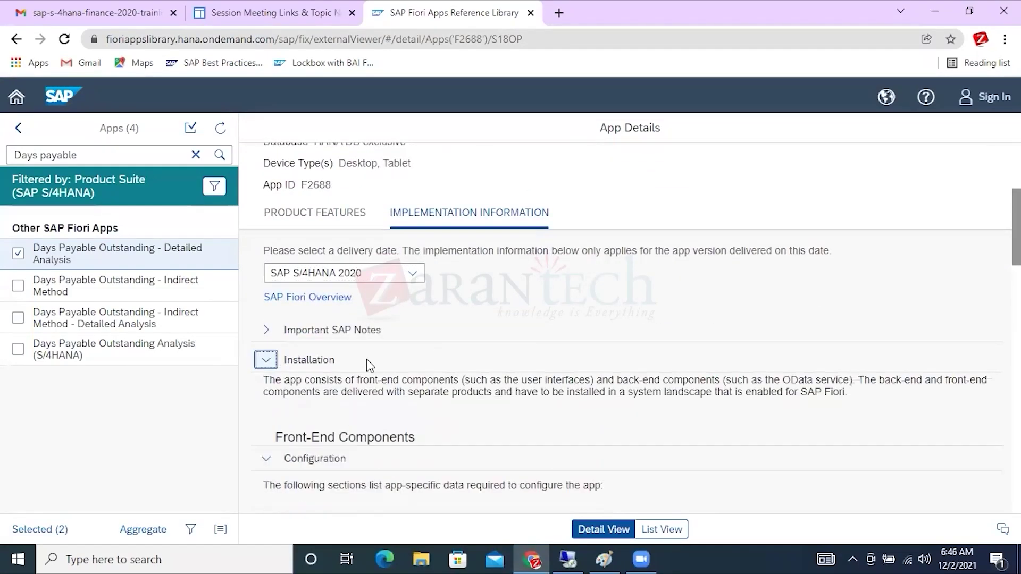
{"action": "scroll", "coordinate": [652, 335], "scroll_direction": "down", "scroll_amount": 4}
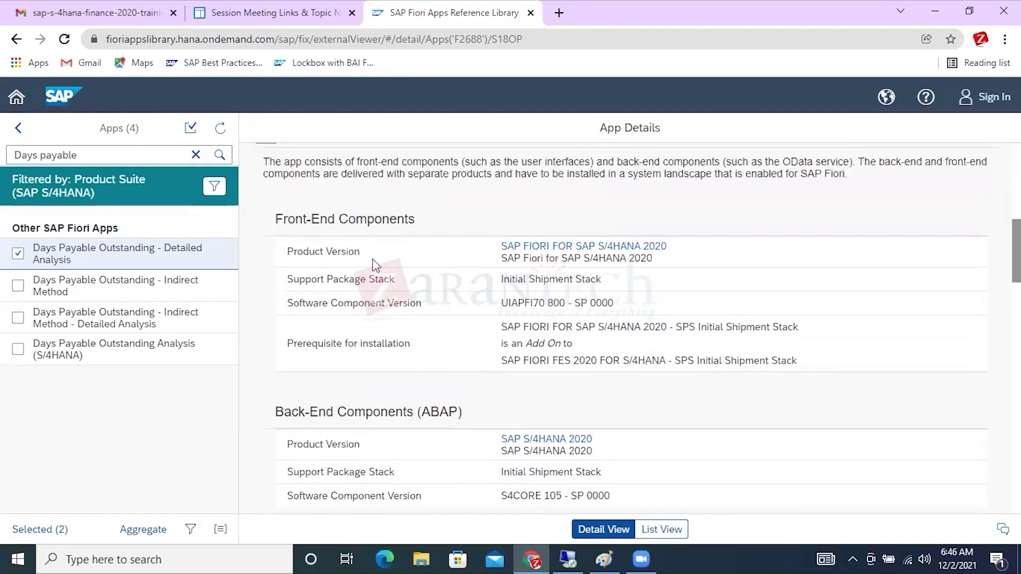
{"action": "scroll", "coordinate": [558, 366], "scroll_direction": "down", "scroll_amount": 4}
{"action": "scroll", "coordinate": [558, 366], "scroll_direction": "down", "scroll_amount": 3}
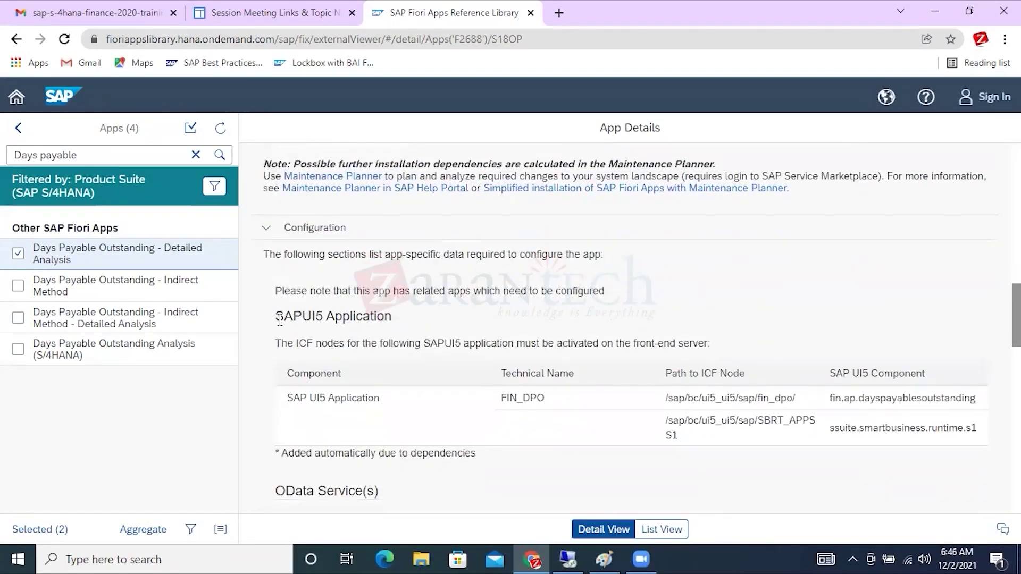
Review the SAPUI5 Application and OData service BSANLY_APF_RUNTIME_SRV entries.
{"action": "left_click_drag", "start_coordinate": [280, 319], "coordinate": [385, 321]}
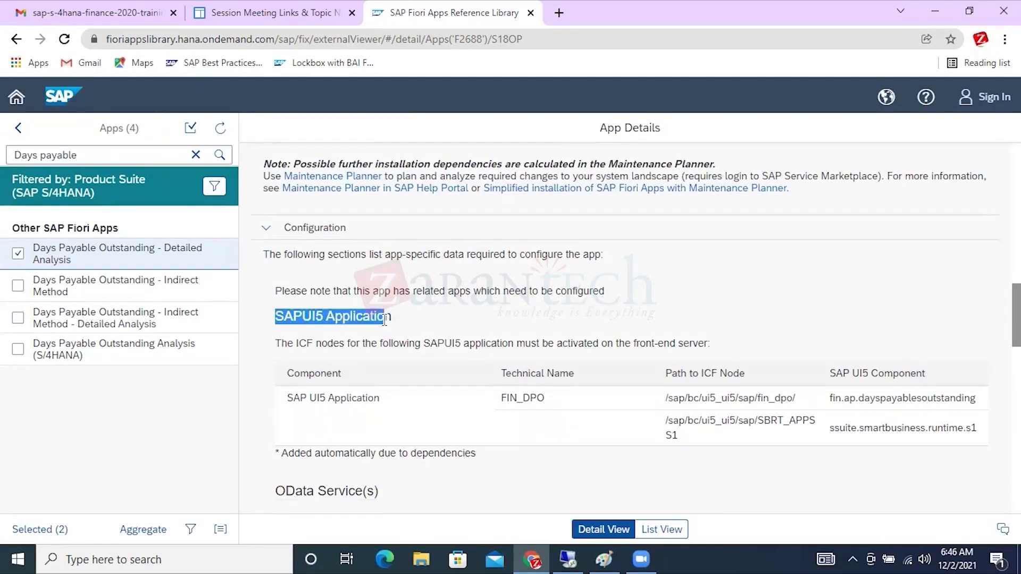
{"action": "left_click_drag", "start_coordinate": [385, 321], "coordinate": [391, 318]}
{"action": "scroll", "coordinate": [459, 330], "scroll_direction": "down", "scroll_amount": 3}
{"action": "left_click_drag", "start_coordinate": [276, 342], "coordinate": [365, 343]}
{"action": "scroll", "coordinate": [413, 359], "scroll_direction": "down", "scroll_amount": 3}
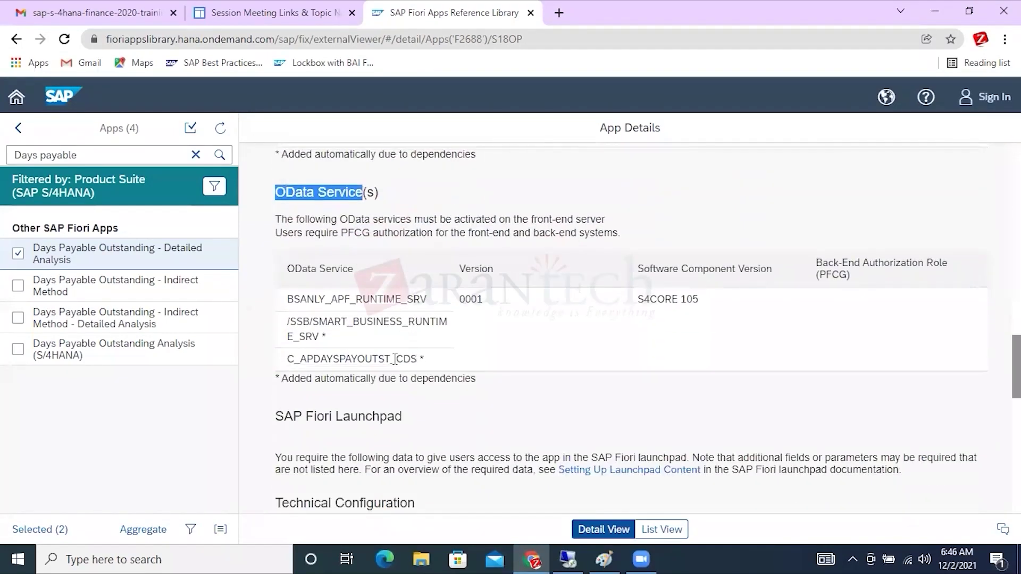
{"action": "left_click_drag", "start_coordinate": [287, 304], "coordinate": [445, 309]}
{"action": "left_click", "coordinate": [615, 548]}
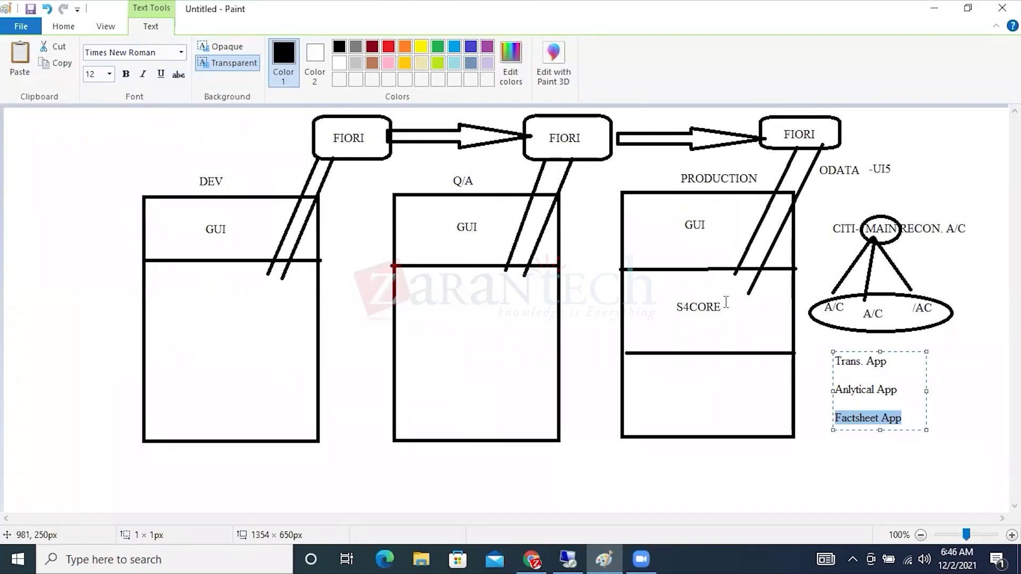
Commit the Factsheet App label on the Paint diagram and return to the Fiori apps library.
{"action": "left_click", "coordinate": [829, 178]}
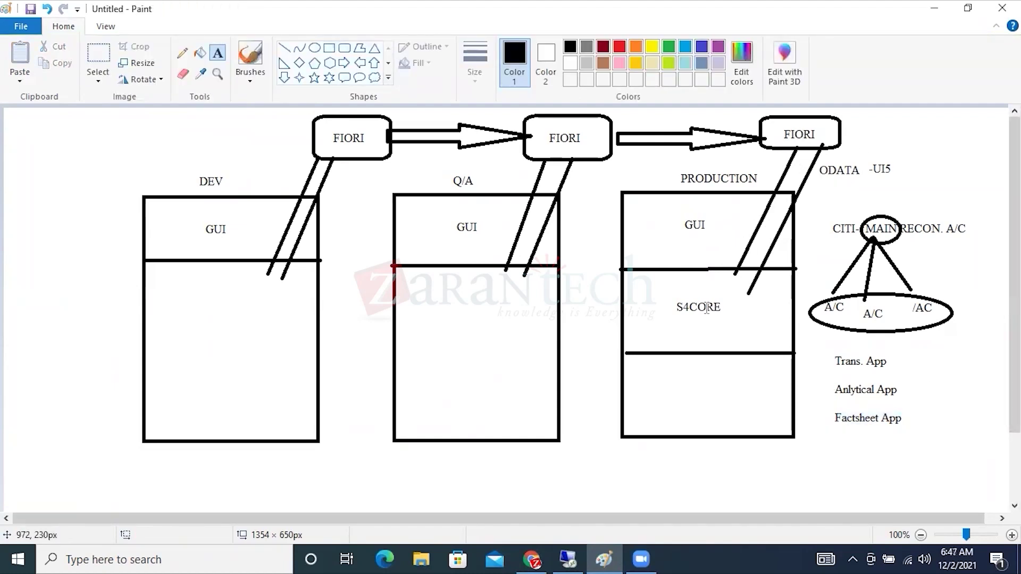
{"action": "left_click", "coordinate": [524, 556]}
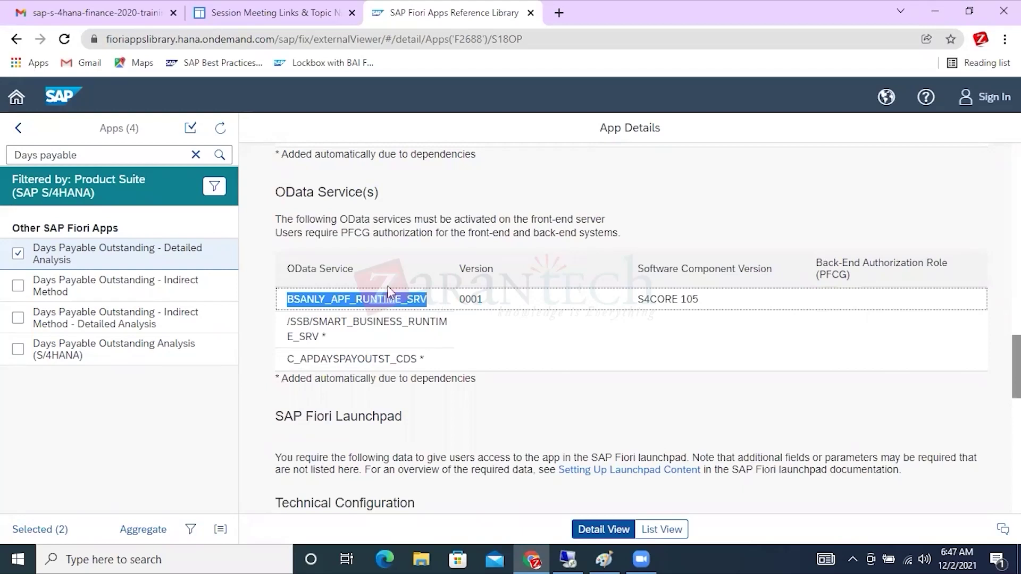
{"action": "left_click_drag", "start_coordinate": [281, 219], "coordinate": [614, 222]}
{"action": "left_click_drag", "start_coordinate": [292, 232], "coordinate": [612, 234]}
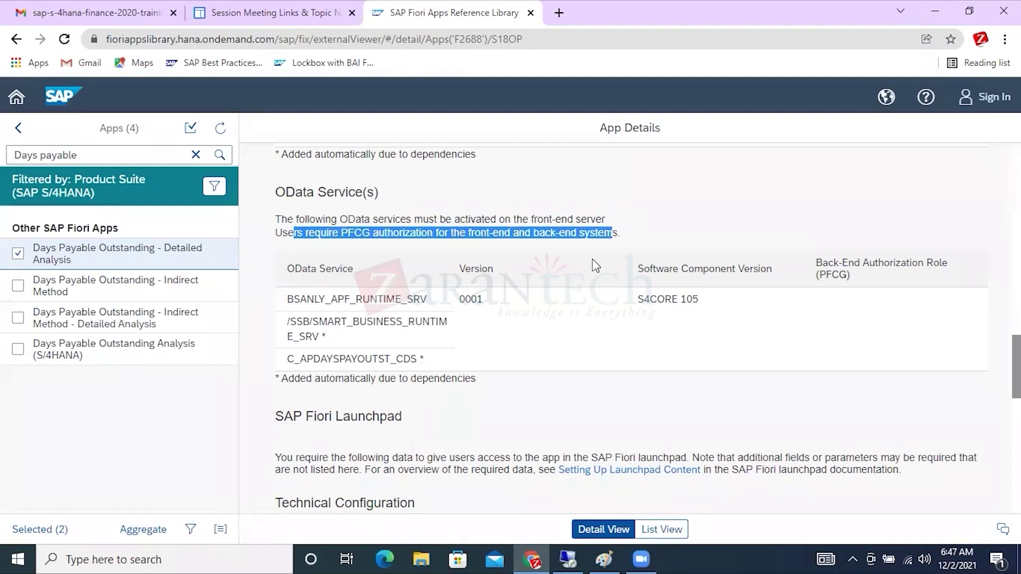
Exit the vendor line item list to SAP Easy Access and start PFCG Role Maintenance.
{"action": "left_click", "coordinate": [413, 262]}
{"action": "left_click", "coordinate": [568, 560]}
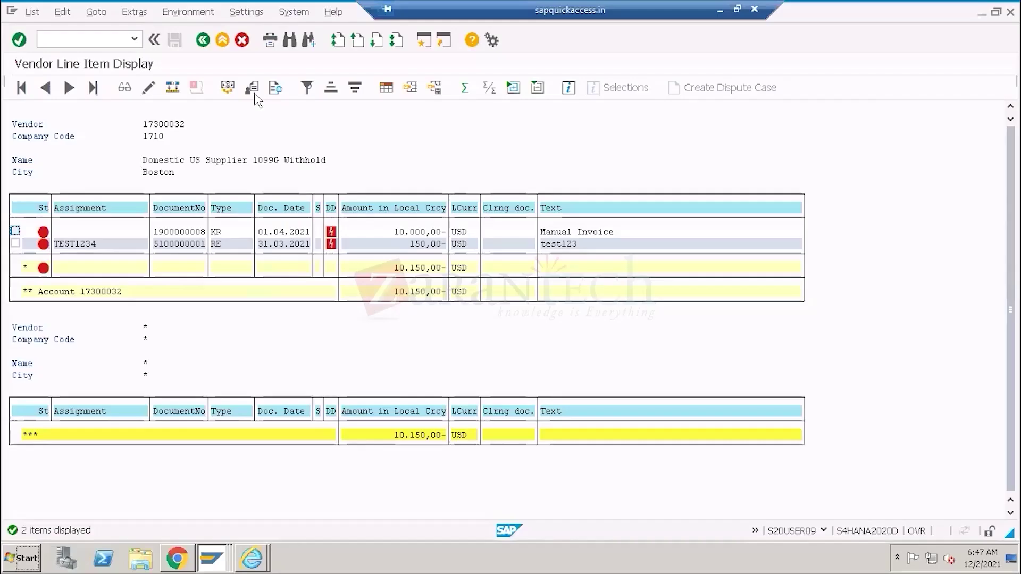
{"action": "left_click", "coordinate": [223, 40]}
{"action": "left_click", "coordinate": [225, 41]}
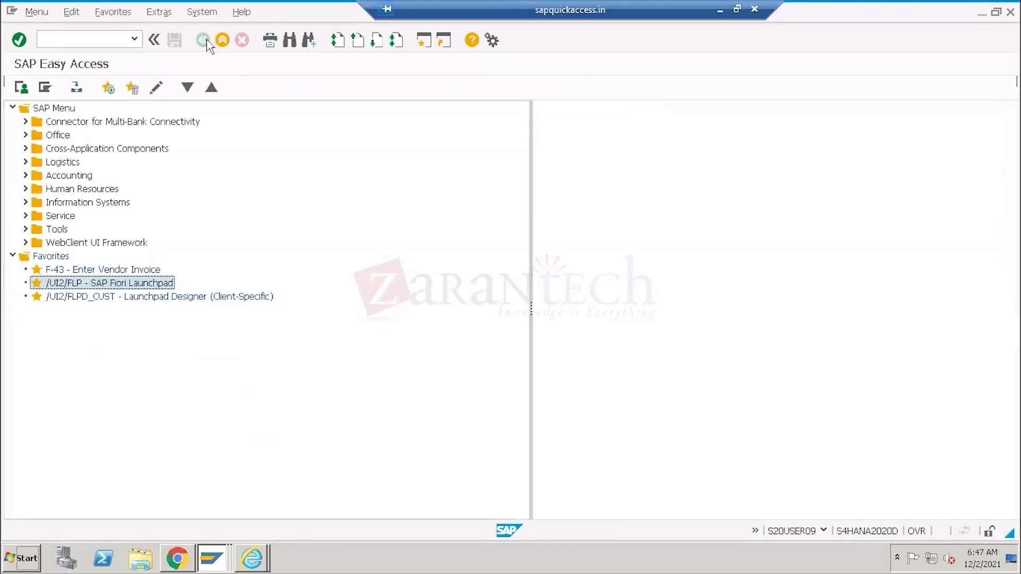
{"action": "left_click", "coordinate": [82, 41]}
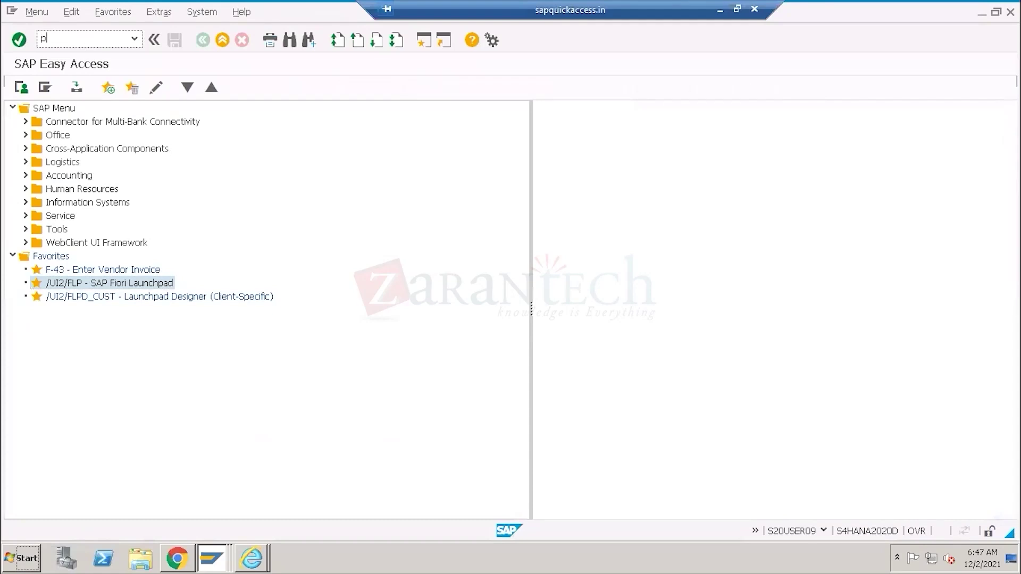
{"action": "key", "text": "Return"}
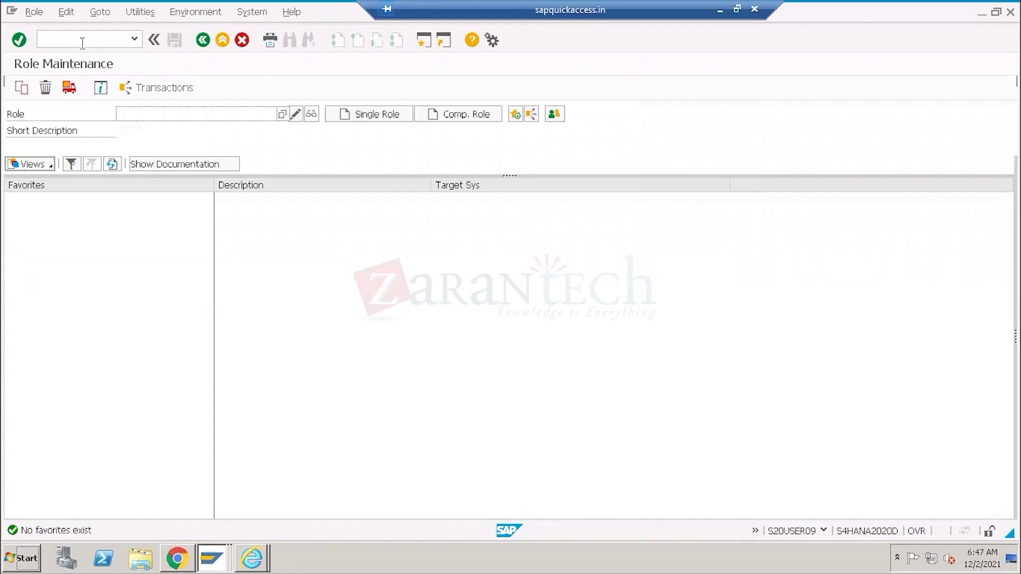
{"action": "left_click", "coordinate": [718, 12]}
{"action": "left_click_drag", "start_coordinate": [282, 233], "coordinate": [612, 234]}
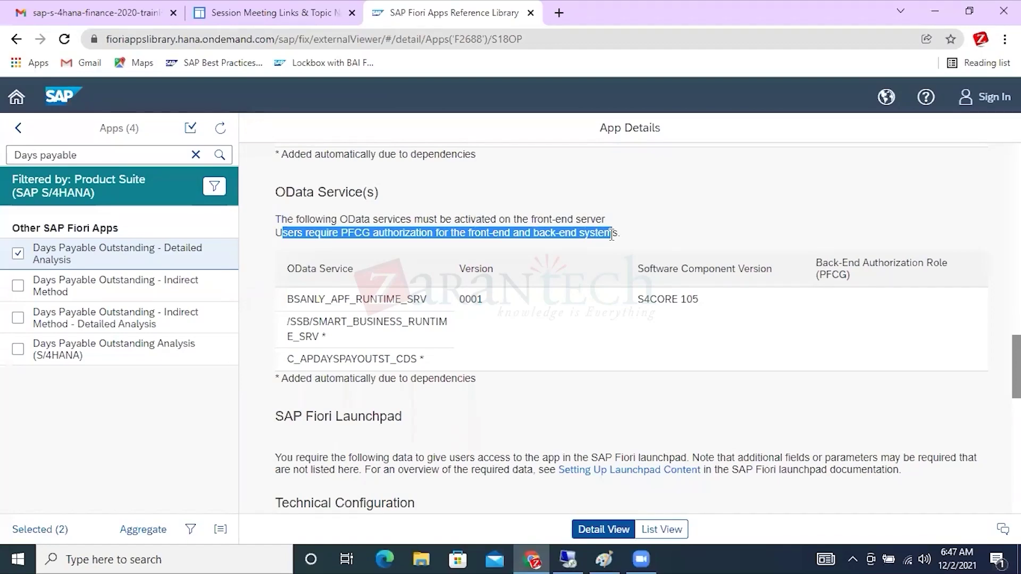
Select F2688's business role SAP_BR_AP_MANAGER under Business Role(s) for use in Role Maintenance.
{"action": "scroll", "coordinate": [611, 234], "scroll_direction": "down", "scroll_amount": 3}
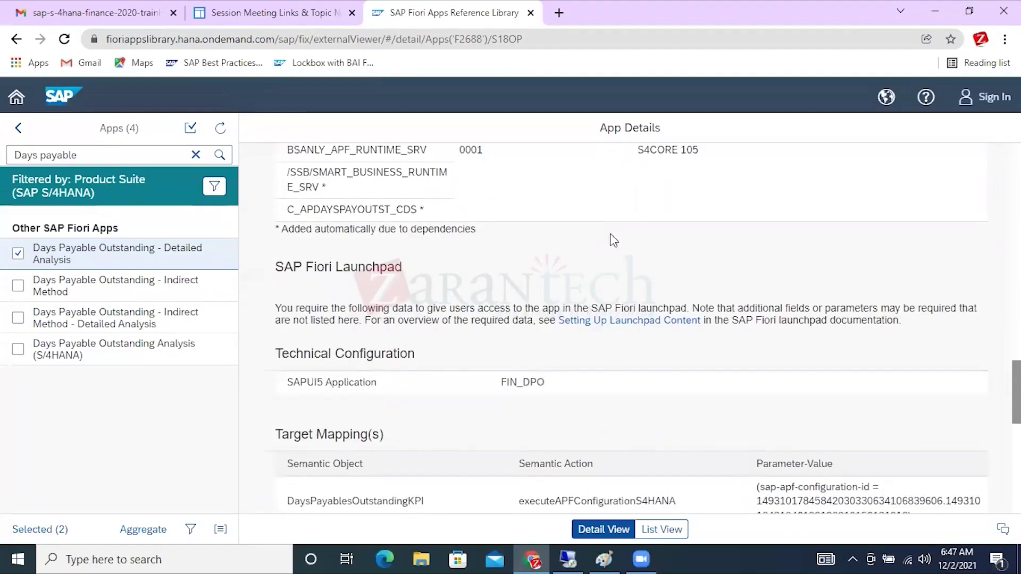
{"action": "scroll", "coordinate": [614, 241], "scroll_direction": "down", "scroll_amount": 4}
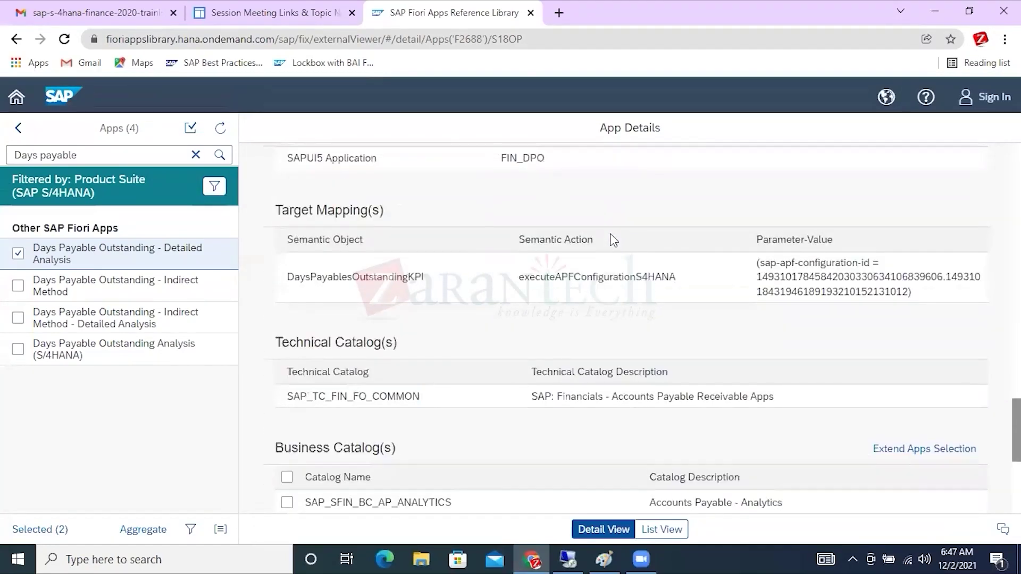
{"action": "scroll", "coordinate": [613, 240], "scroll_direction": "down", "scroll_amount": 3}
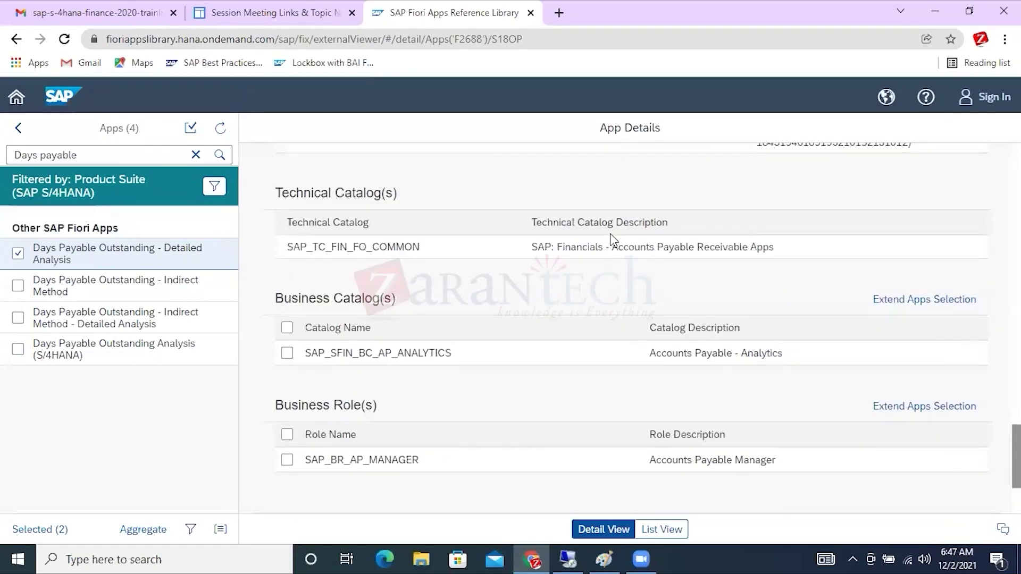
{"action": "left_click", "coordinate": [428, 466]}
{"action": "left_click_drag", "start_coordinate": [428, 466], "coordinate": [307, 461]}
{"action": "key", "text": "ctrl+c"}
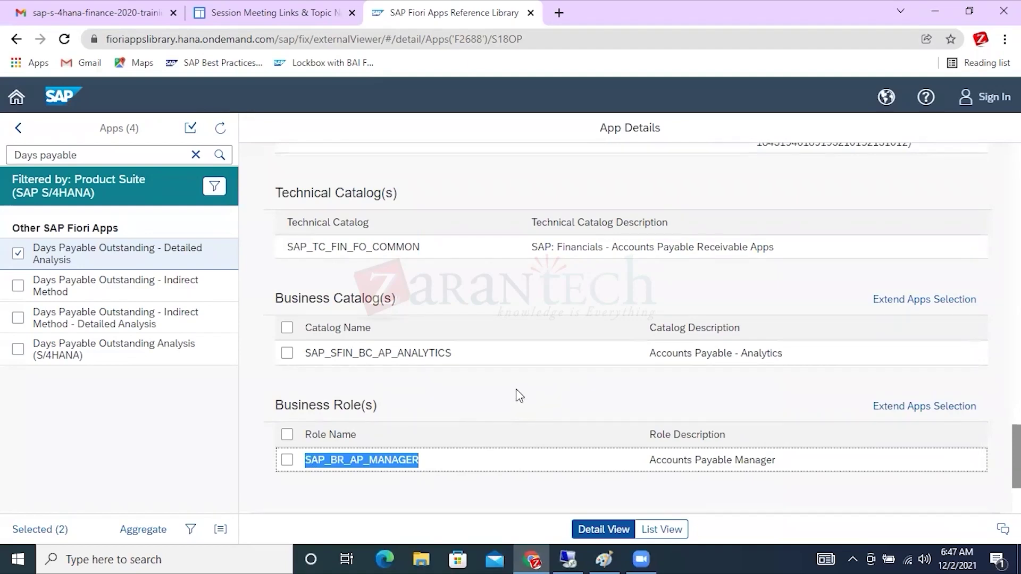
{"action": "key", "text": "alt+Tab"}
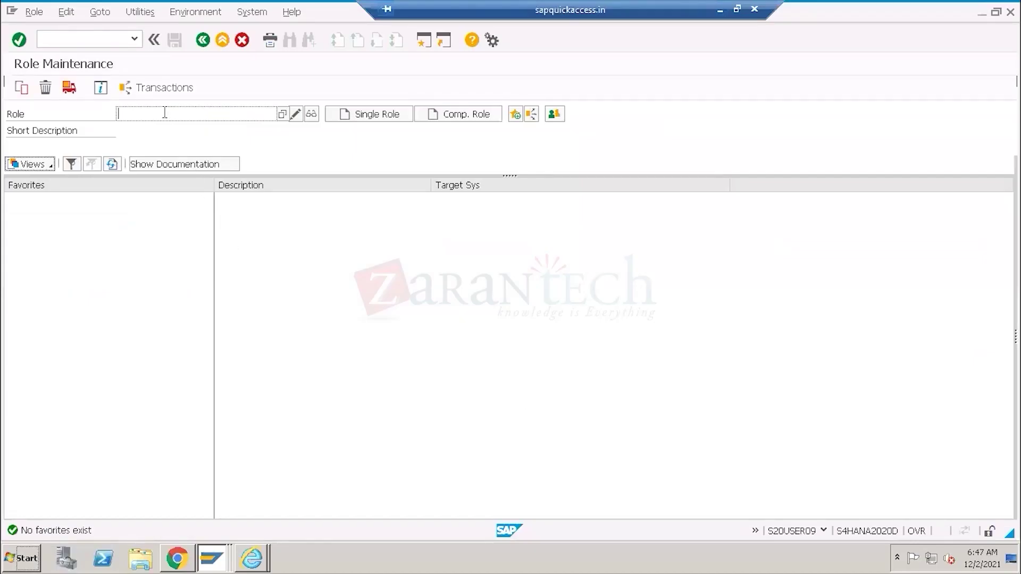
Display role SAP_BR_AP_MANAGER (Accounts Payable Manager) and show its User tab.
{"action": "key", "text": "ctrl+v"}
{"action": "left_click_drag", "start_coordinate": [220, 115], "coordinate": [94, 111]}
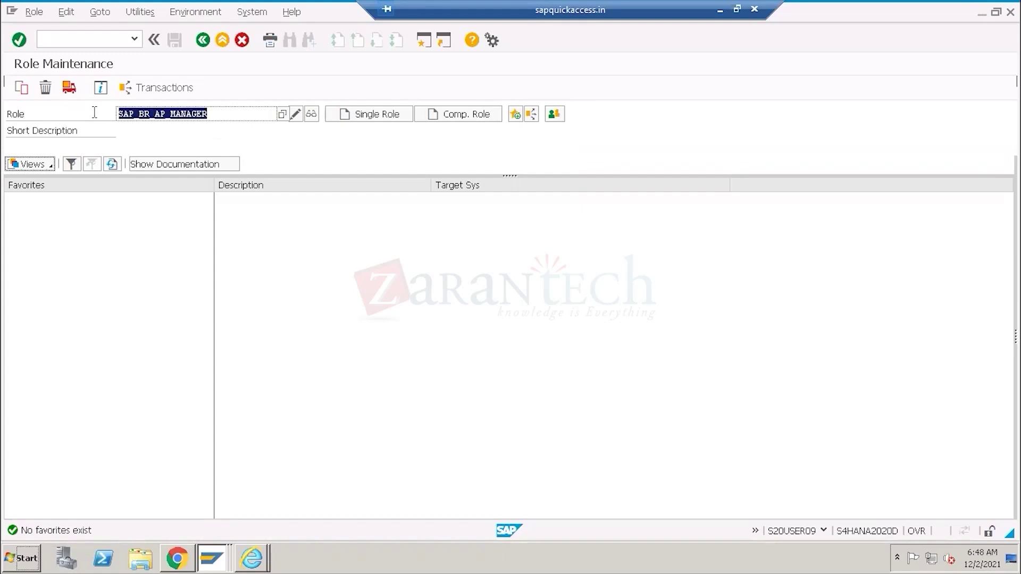
{"action": "left_click", "coordinate": [312, 115]}
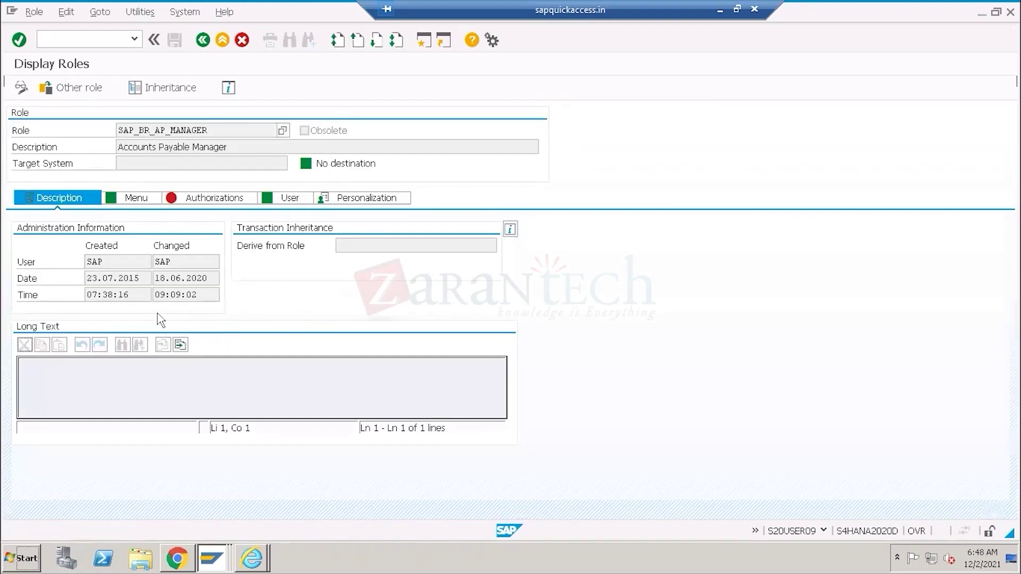
{"action": "left_click_drag", "start_coordinate": [239, 147], "coordinate": [109, 152]}
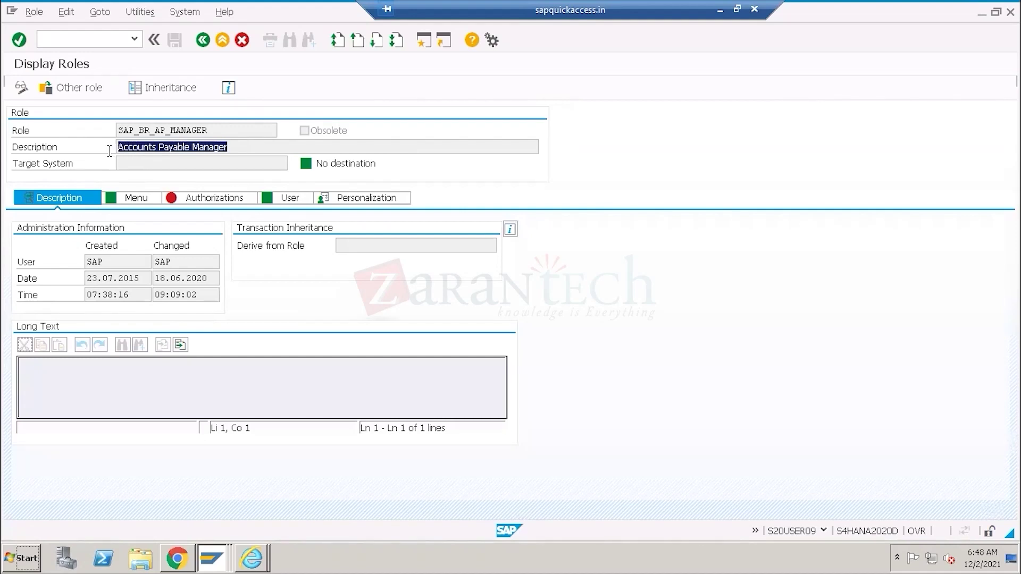
{"action": "left_click", "coordinate": [282, 203]}
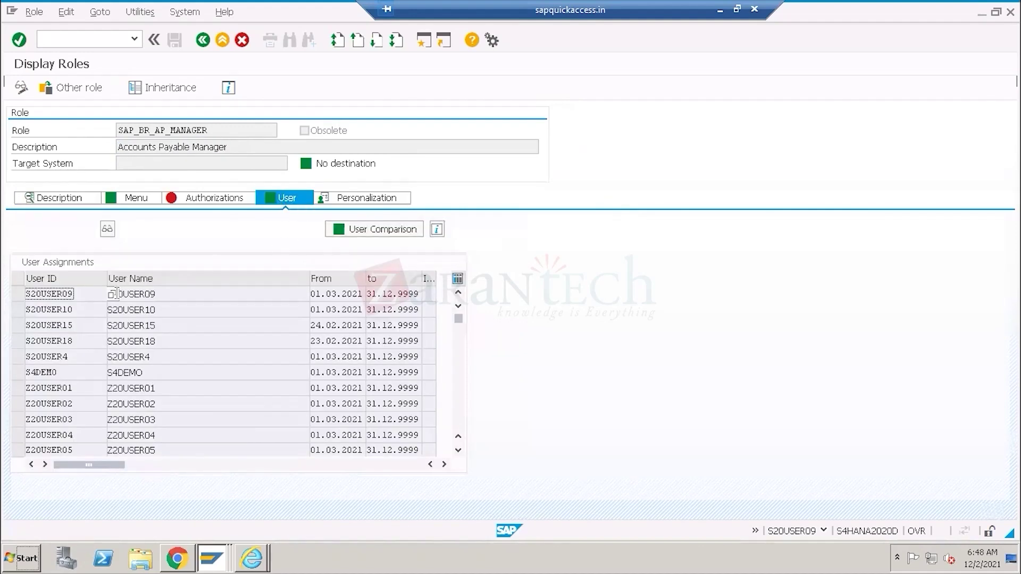
Review the users assigned to SAP_BR_AP_MANAGER by selecting their rows, then return to the browser.
{"action": "double_click", "coordinate": [76, 293]}
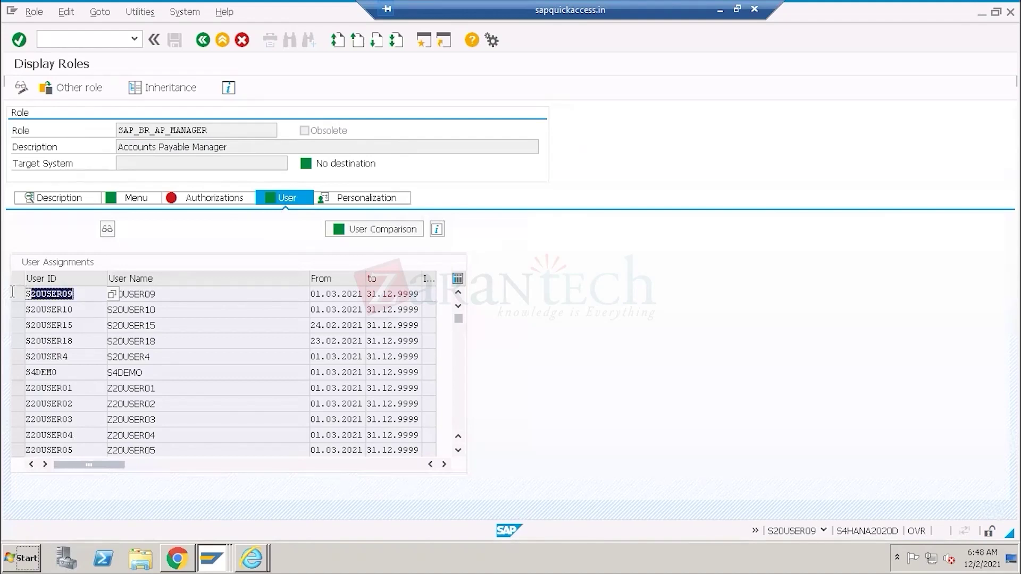
{"action": "double_click", "coordinate": [64, 310]}
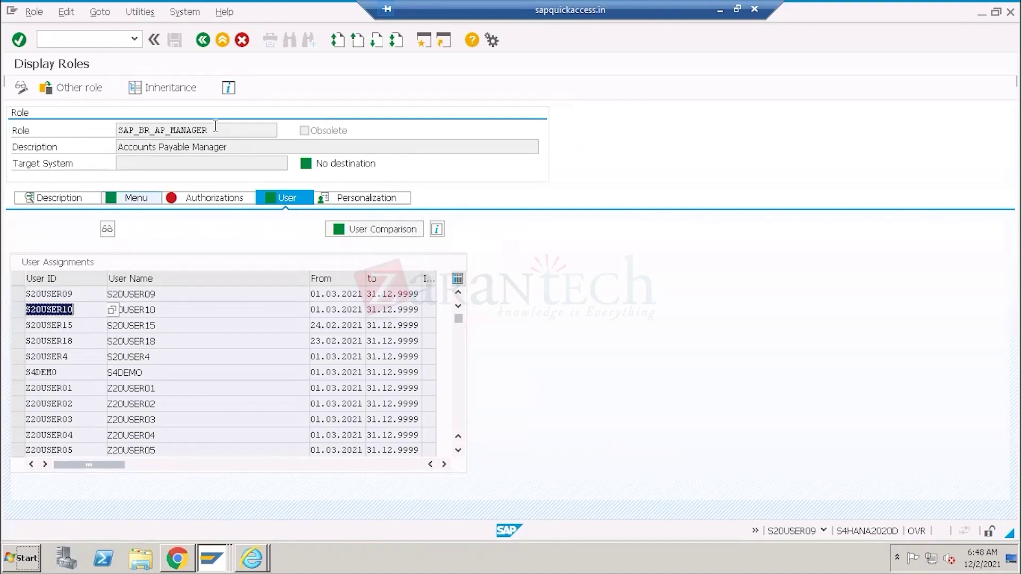
{"action": "double_click", "coordinate": [212, 130]}
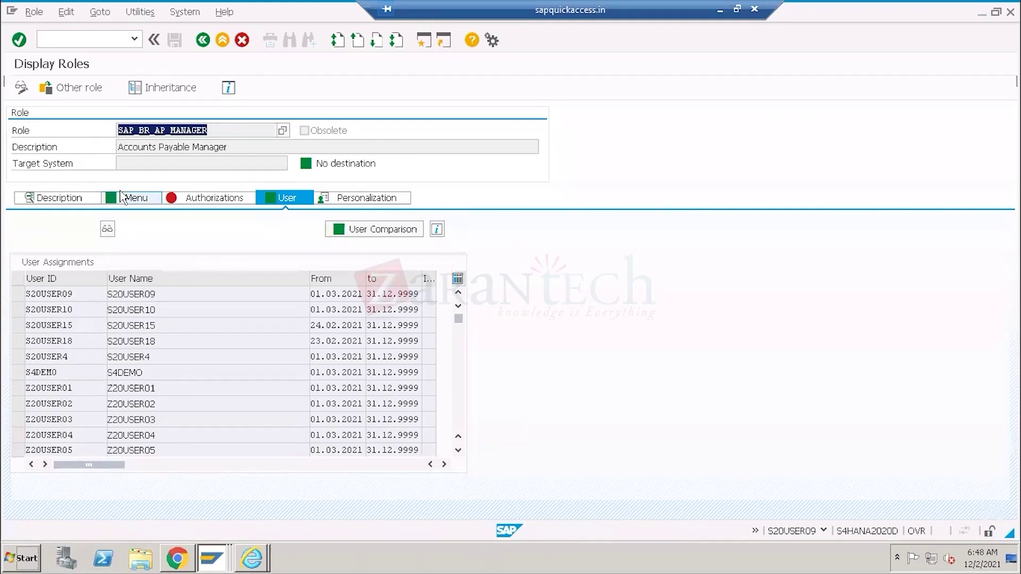
{"action": "left_click", "coordinate": [18, 311]}
{"action": "left_click", "coordinate": [19, 327]}
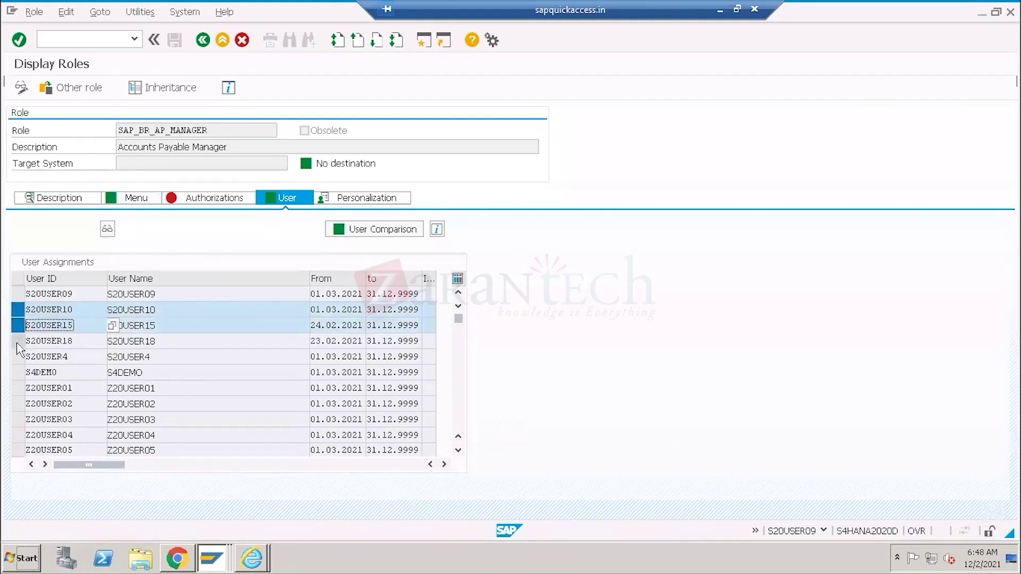
{"action": "left_click", "coordinate": [18, 342]}
{"action": "left_click", "coordinate": [18, 357]}
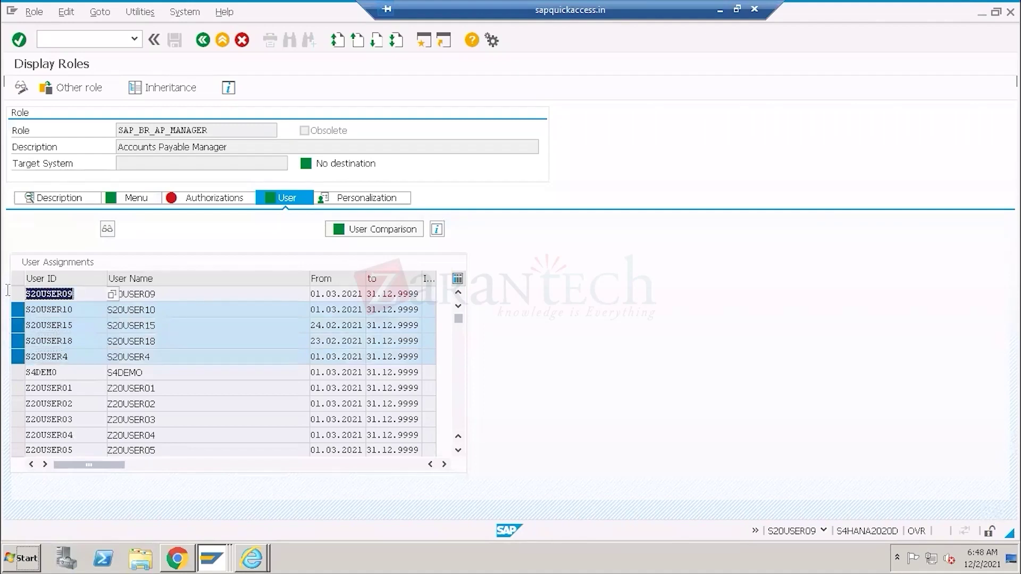
{"action": "left_click", "coordinate": [18, 372]}
{"action": "left_click", "coordinate": [18, 388]}
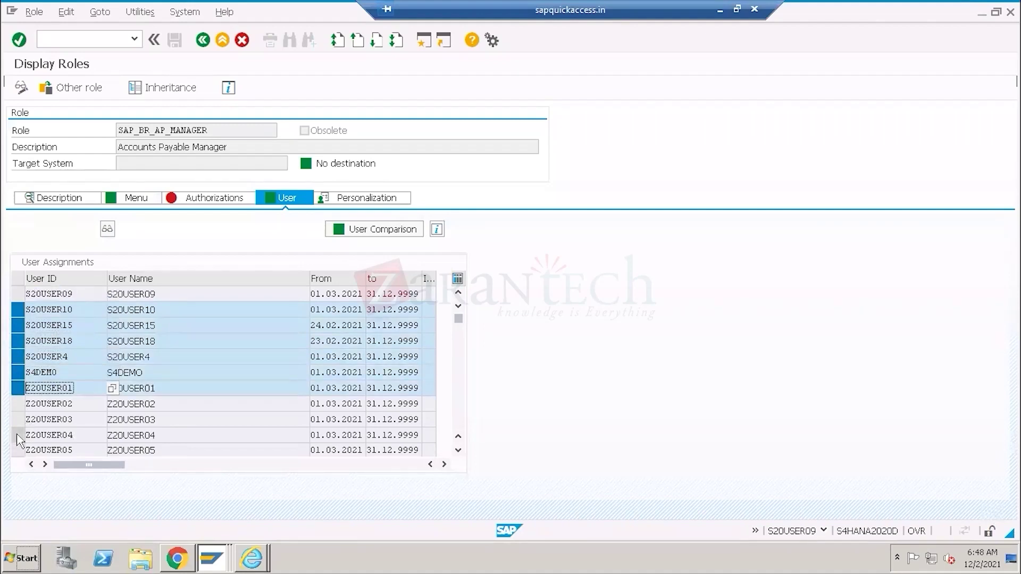
{"action": "left_click", "coordinate": [19, 403]}
{"action": "left_click", "coordinate": [18, 436]}
{"action": "left_click", "coordinate": [18, 420]}
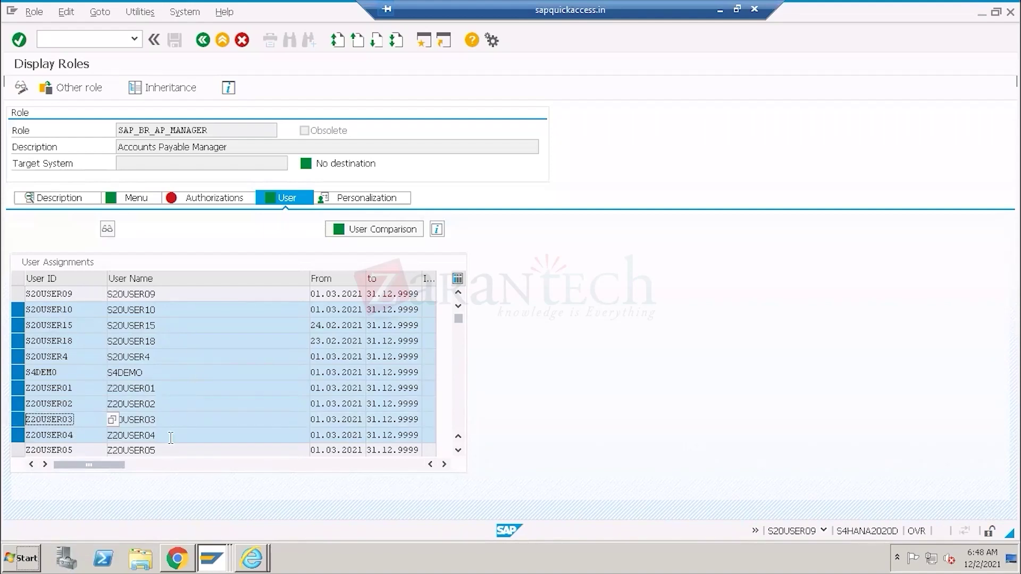
{"action": "left_click_drag", "start_coordinate": [81, 294], "coordinate": [21, 294]}
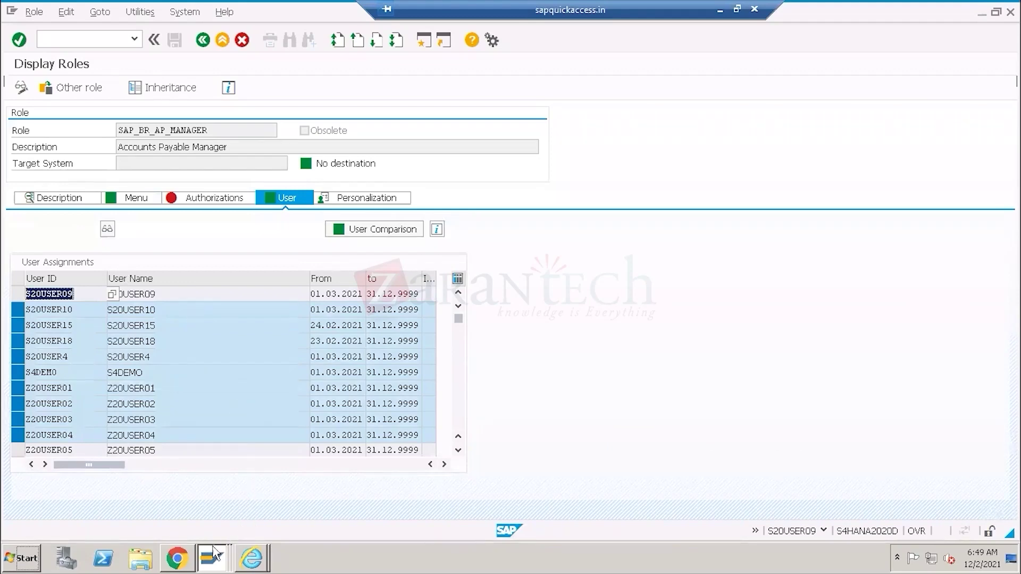
{"action": "left_click", "coordinate": [190, 554]}
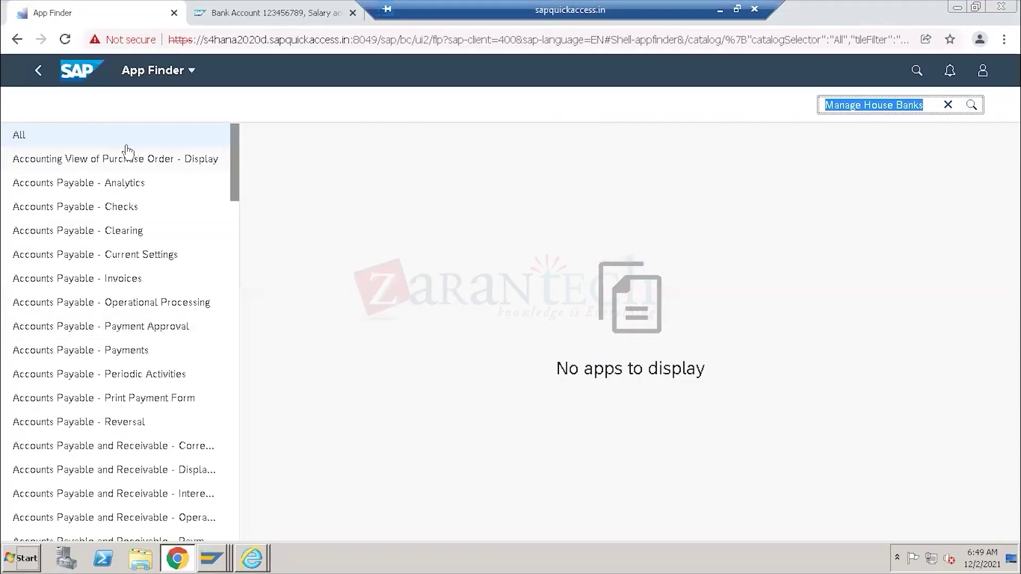
Show the Accounts Payable - Analytics catalog, then return to the library's F2688 app details.
{"action": "left_click", "coordinate": [59, 187]}
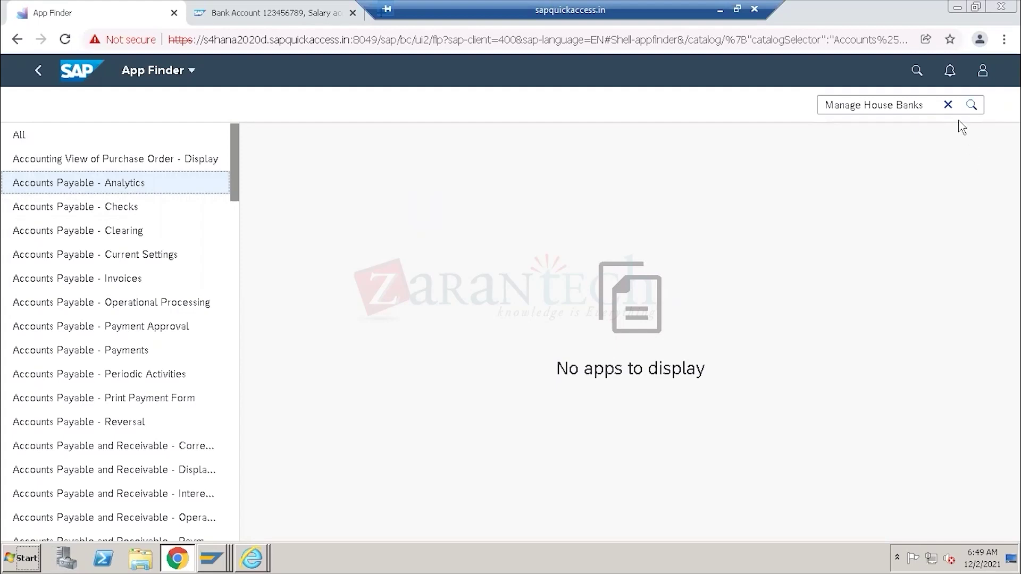
{"action": "left_click", "coordinate": [948, 106]}
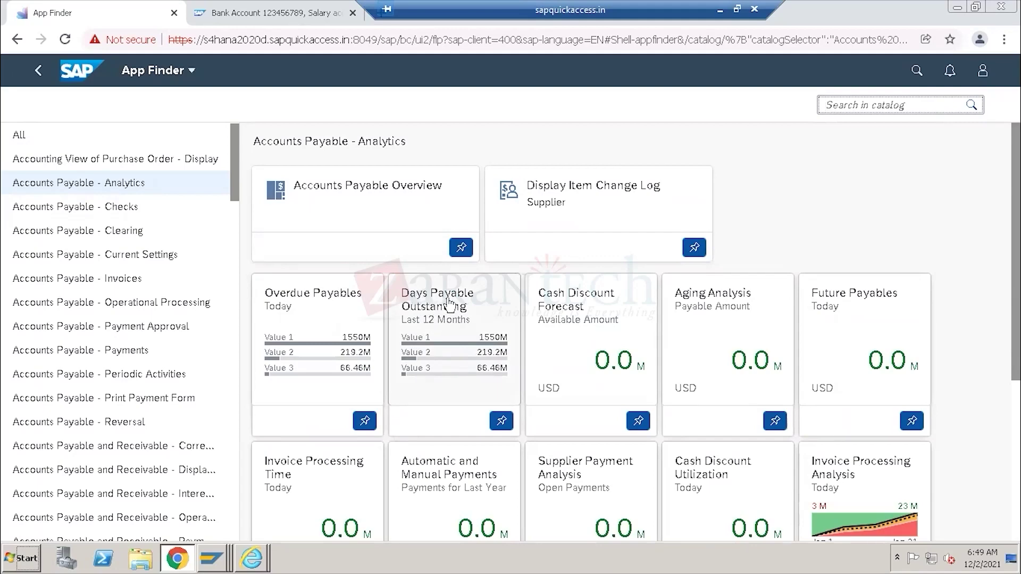
{"action": "left_click", "coordinate": [720, 10]}
{"action": "scroll", "coordinate": [468, 248], "scroll_direction": "up", "scroll_amount": 5}
{"action": "scroll", "coordinate": [468, 248], "scroll_direction": "up", "scroll_amount": 10}
{"action": "left_click_drag", "start_coordinate": [298, 187], "coordinate": [567, 201]}
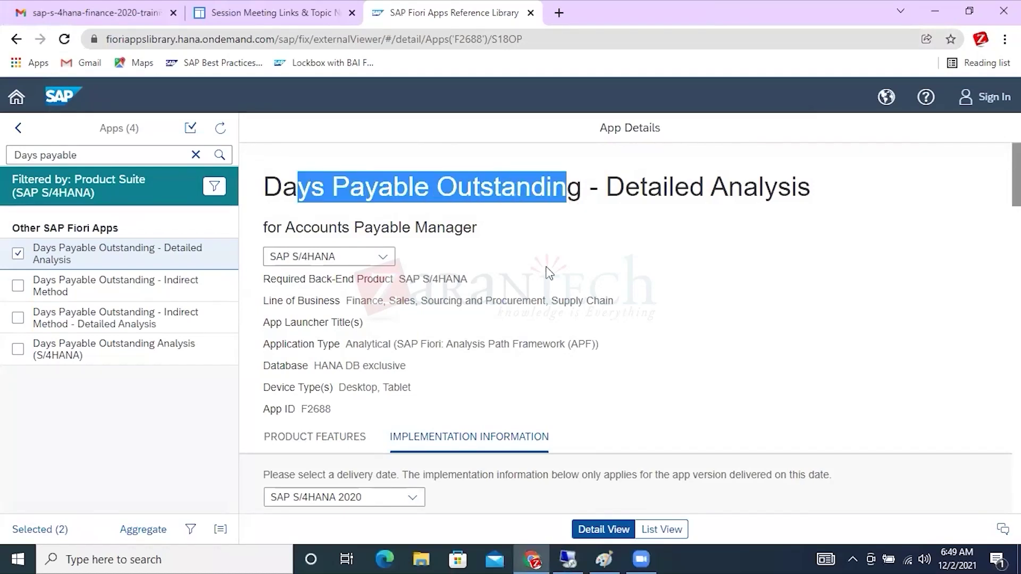
Locate SAP_BR_AP_MANAGER under Business Role(s) for Days Payable Outstanding - Detailed Analysis.
{"action": "left_click", "coordinate": [561, 555]}
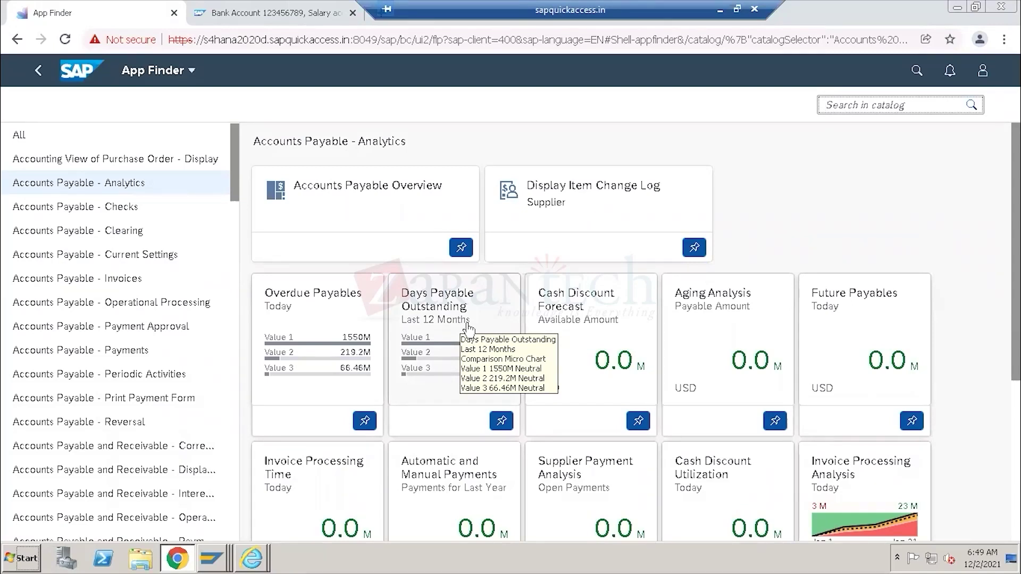
{"action": "left_click", "coordinate": [213, 559]}
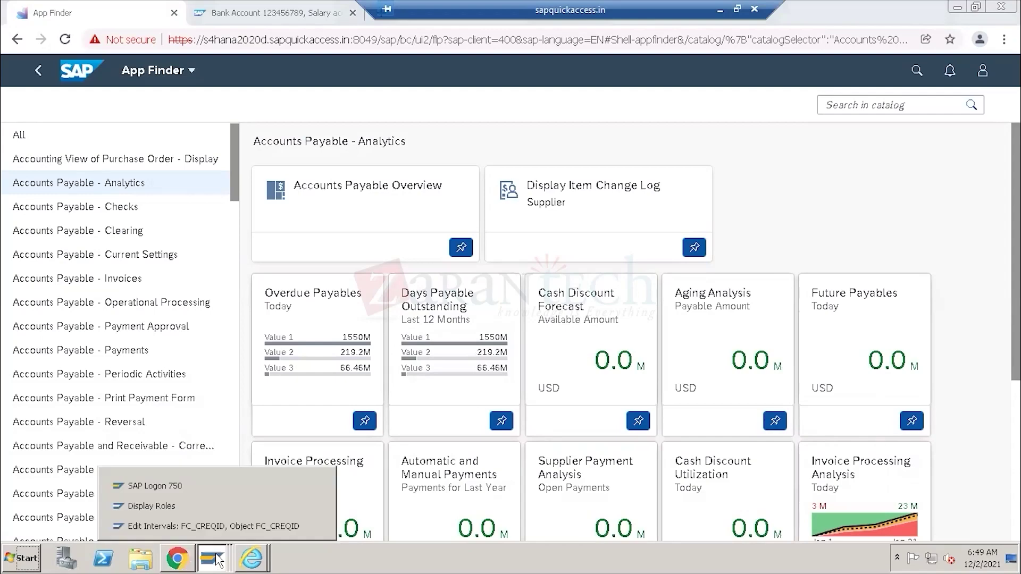
{"action": "left_click", "coordinate": [720, 9]}
{"action": "scroll", "coordinate": [531, 277], "scroll_direction": "down", "scroll_amount": 15}
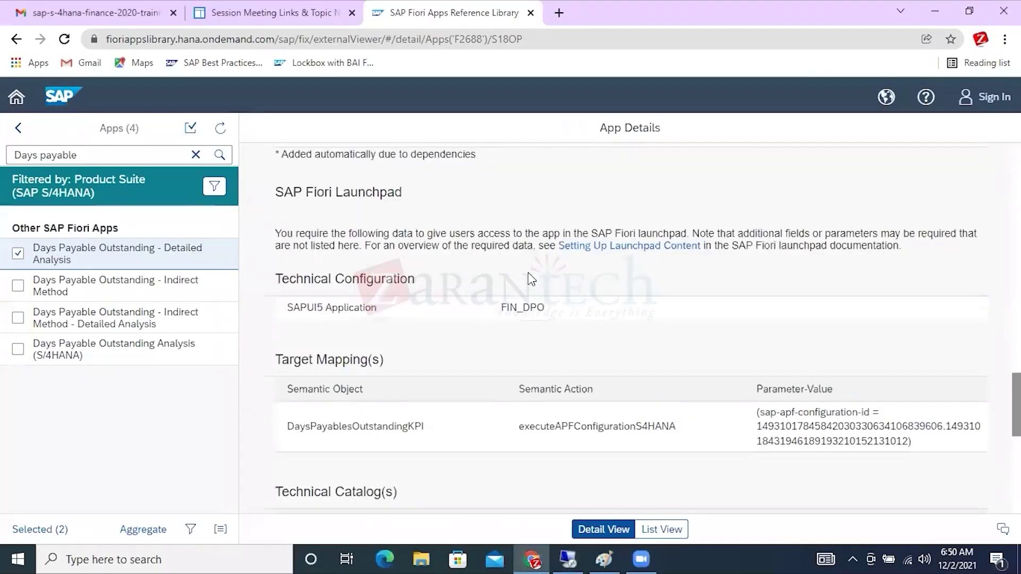
{"action": "left_click_drag", "start_coordinate": [423, 388], "coordinate": [308, 386]}
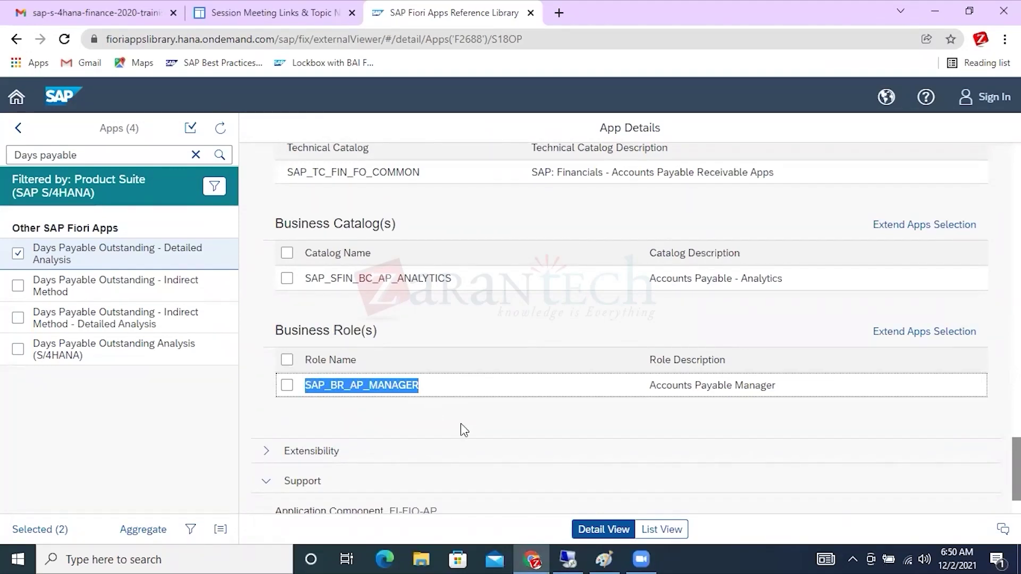
{"action": "key", "text": "alt+Tab"}
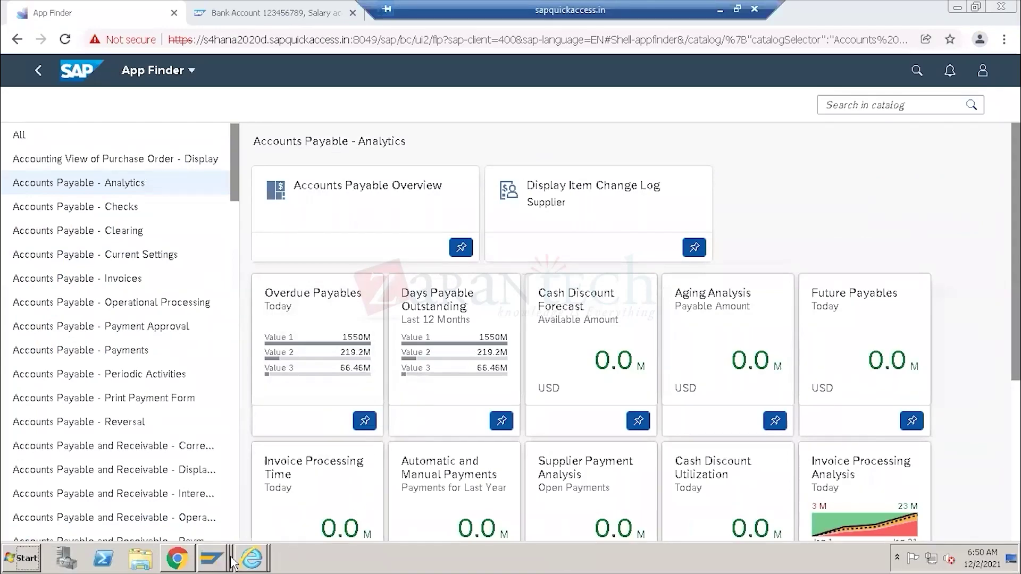
Check the first user ID assigned to SAP_BR_AP_MANAGER in Display Roles, then go back to App Finder.
{"action": "mouse_move", "coordinate": [213, 558]}
{"action": "left_click", "coordinate": [208, 512]}
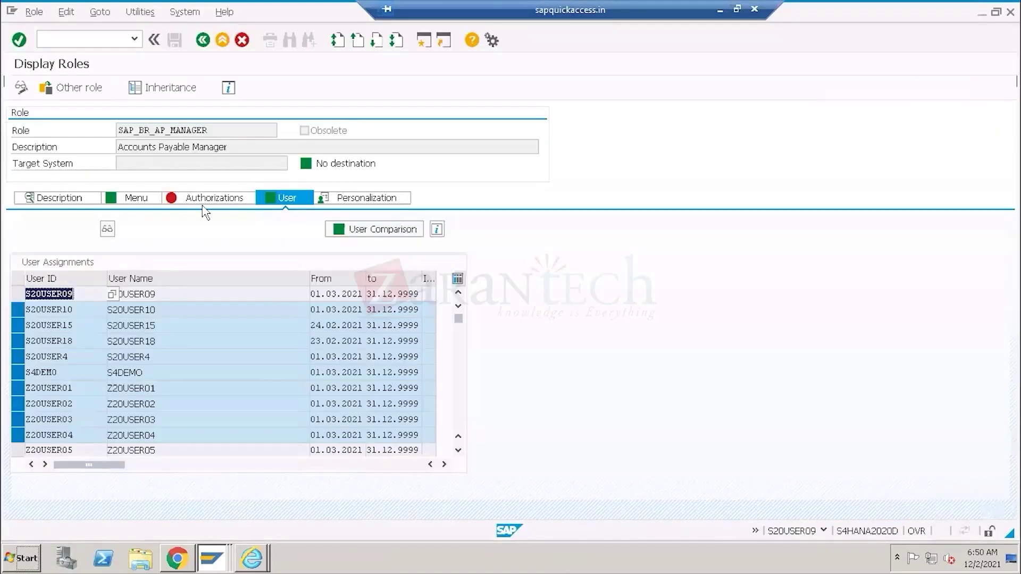
{"action": "left_click_drag", "start_coordinate": [83, 294], "coordinate": [21, 293]}
{"action": "left_click_drag", "start_coordinate": [207, 131], "coordinate": [112, 129]}
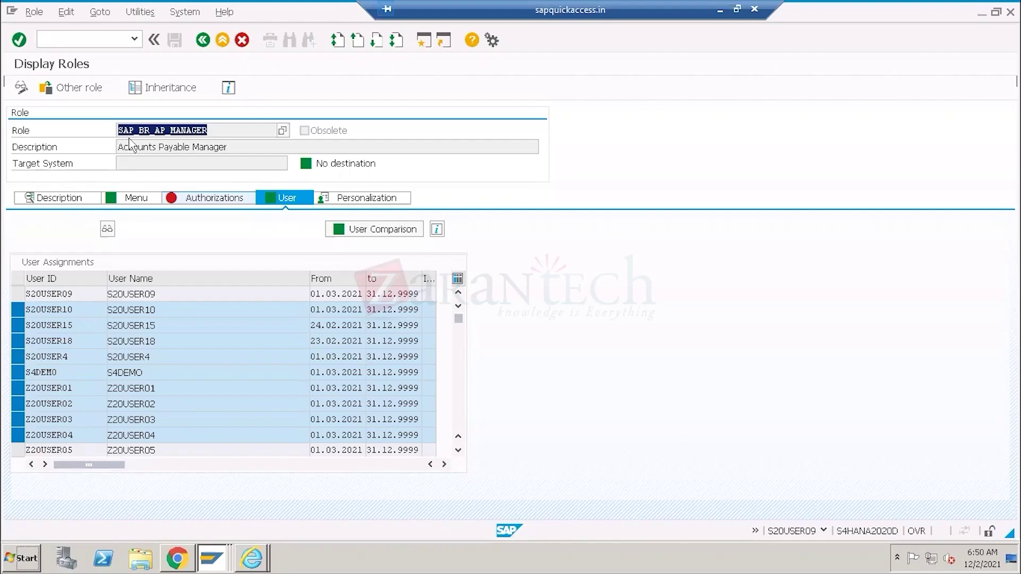
{"action": "left_click", "coordinate": [181, 558]}
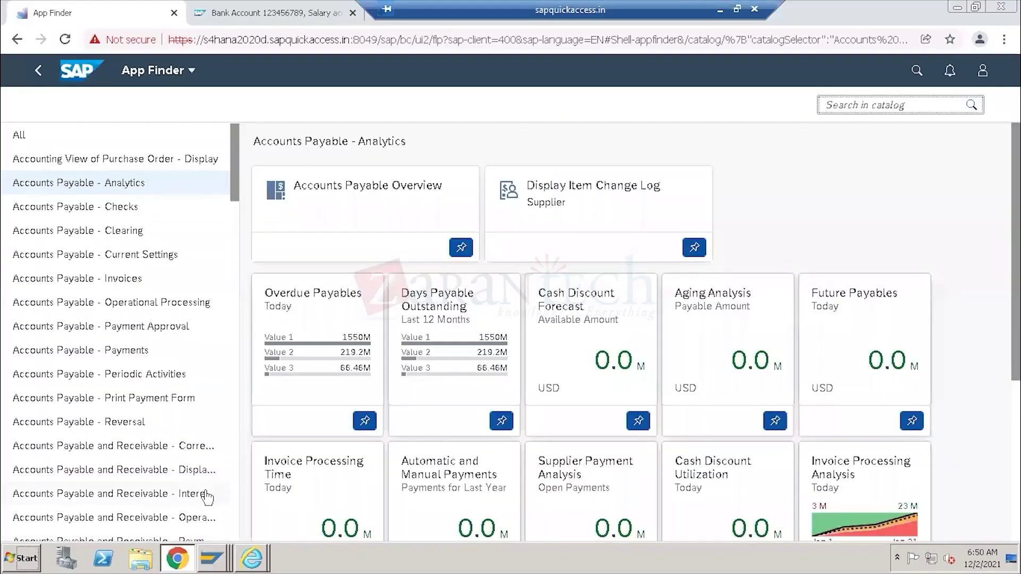
Review the target mapping parameter, BSANLY_APF_RUNTIME_SRV service and software component version.
{"action": "left_click", "coordinate": [721, 10]}
{"action": "scroll", "coordinate": [524, 269], "scroll_direction": "up", "scroll_amount": 4}
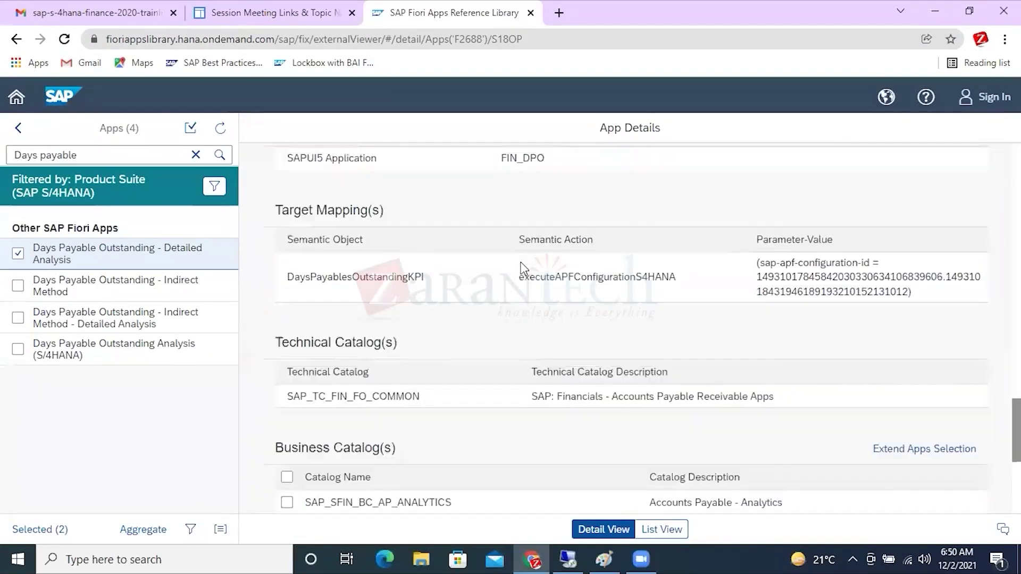
{"action": "left_click_drag", "start_coordinate": [753, 264], "coordinate": [912, 292]}
{"action": "scroll", "coordinate": [645, 233], "scroll_direction": "up", "scroll_amount": 5}
{"action": "left_click_drag", "start_coordinate": [440, 225], "coordinate": [270, 218]}
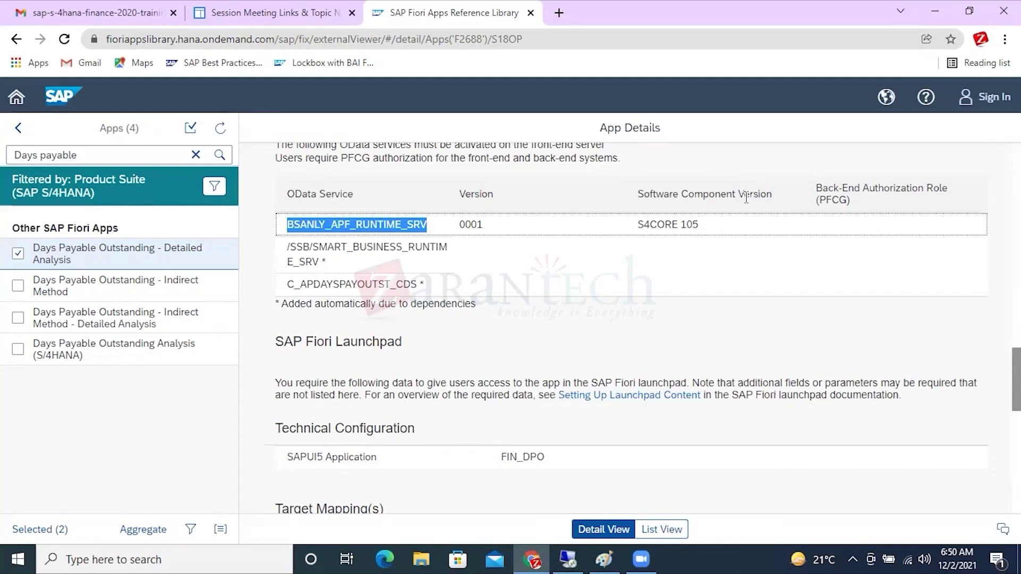
{"action": "left_click_drag", "start_coordinate": [772, 193], "coordinate": [641, 193]}
{"action": "scroll", "coordinate": [644, 192], "scroll_direction": "up", "scroll_amount": 4}
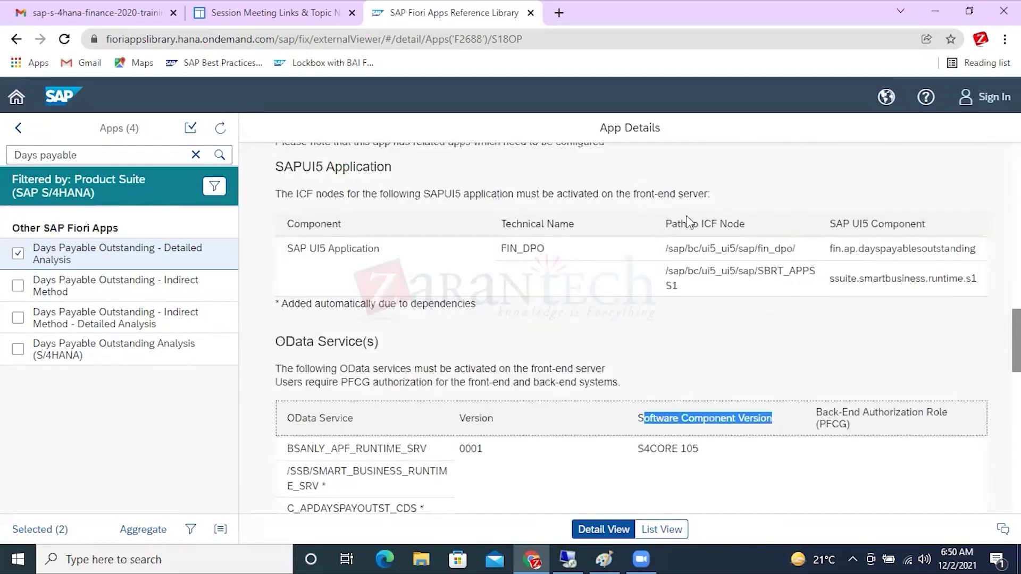
{"action": "left_click_drag", "start_coordinate": [400, 255], "coordinate": [627, 246]}
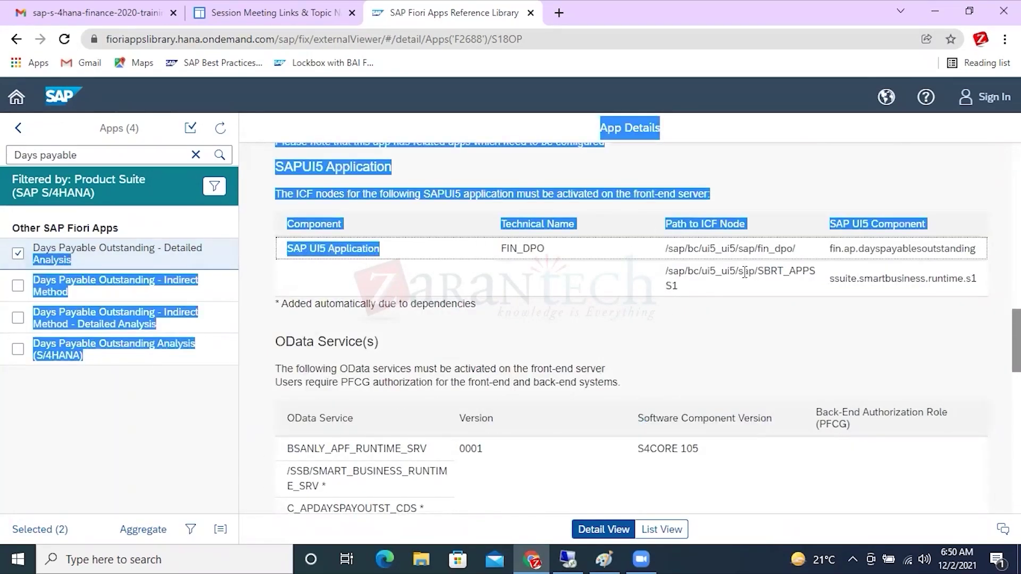
{"action": "left_click", "coordinate": [750, 332]}
Note App ID F2688 and its Analytical application type, then return to App Finder.
{"action": "scroll", "coordinate": [746, 327], "scroll_direction": "up", "scroll_amount": 1}
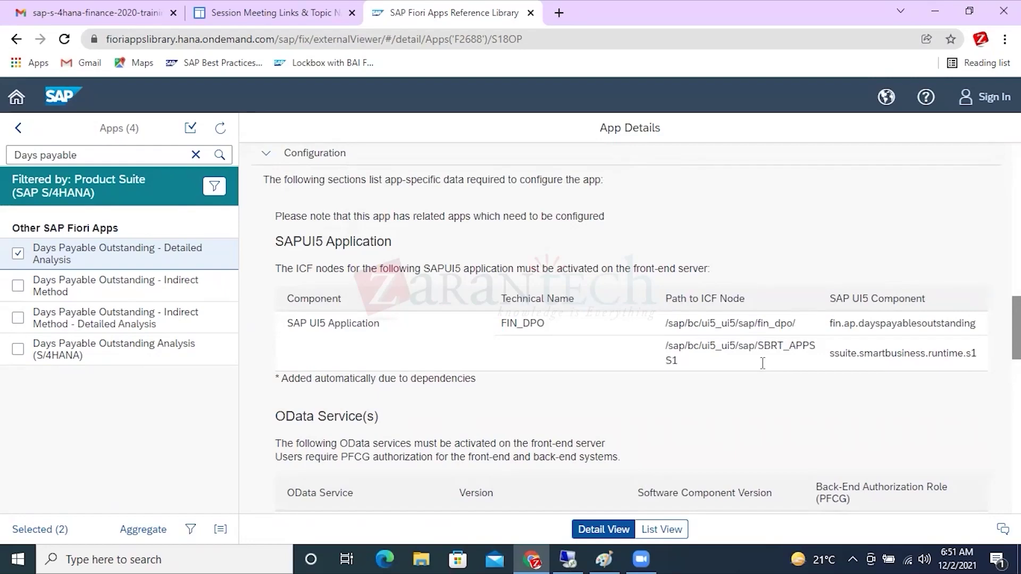
{"action": "scroll", "coordinate": [763, 363], "scroll_direction": "up", "scroll_amount": 10}
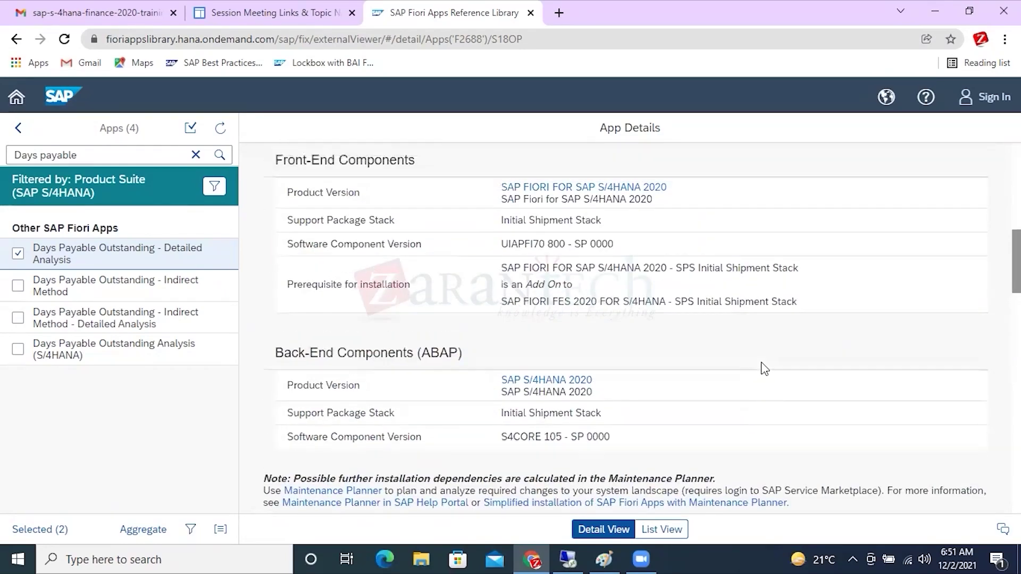
{"action": "left_click_drag", "start_coordinate": [335, 328], "coordinate": [264, 332]}
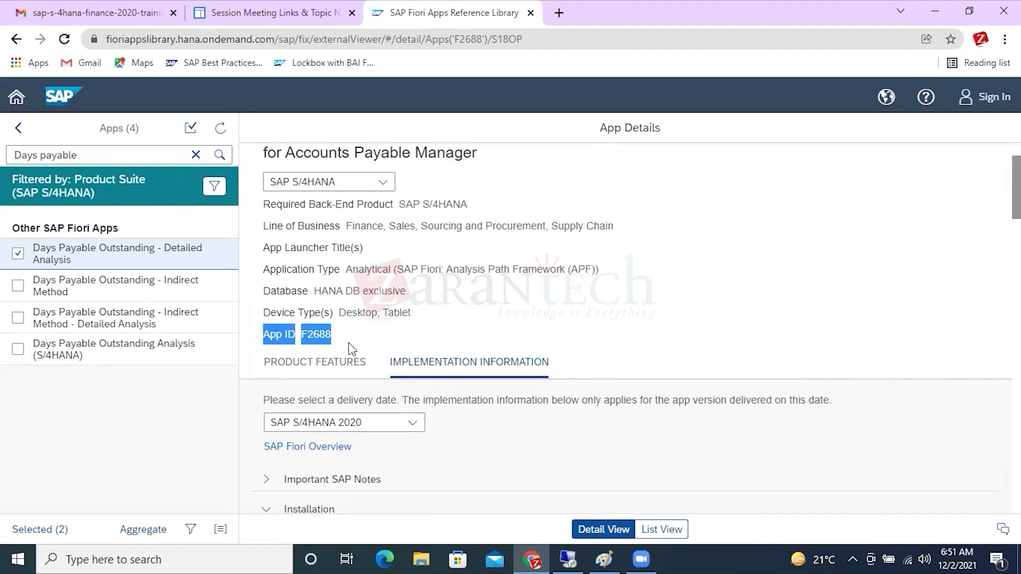
{"action": "left_click_drag", "start_coordinate": [337, 342], "coordinate": [298, 333]}
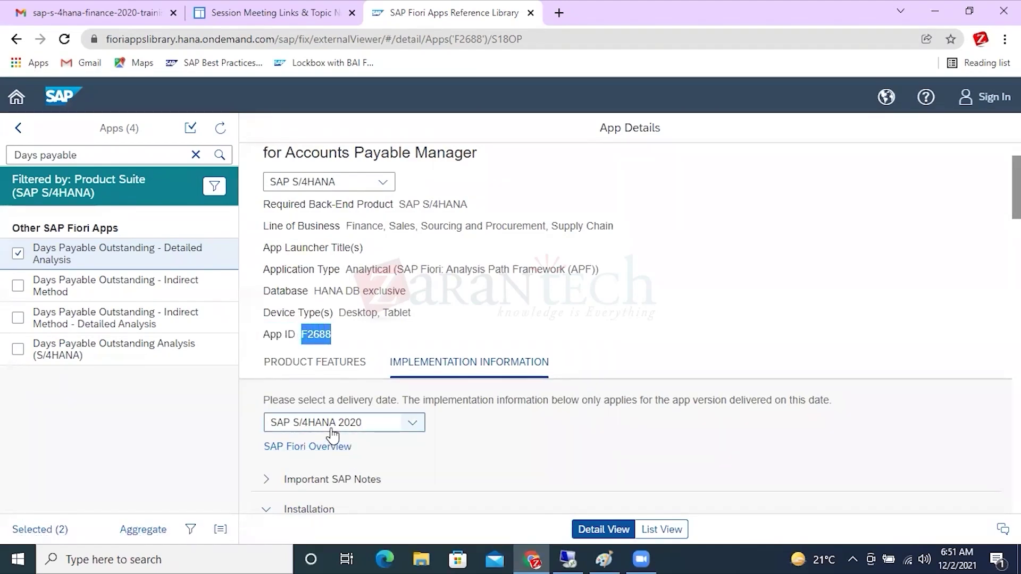
{"action": "left_click", "coordinate": [349, 335]}
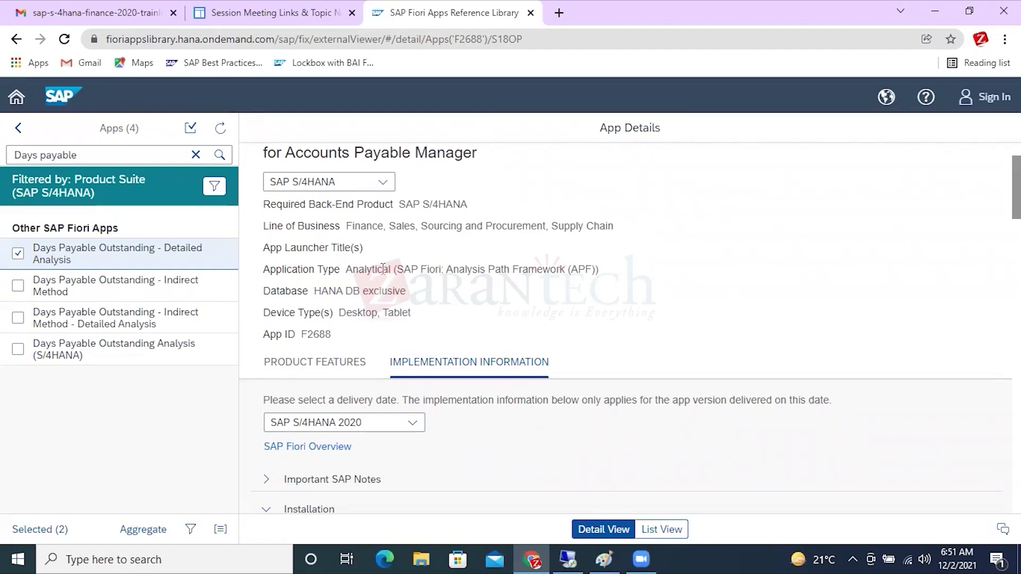
{"action": "left_click_drag", "start_coordinate": [391, 269], "coordinate": [345, 269]}
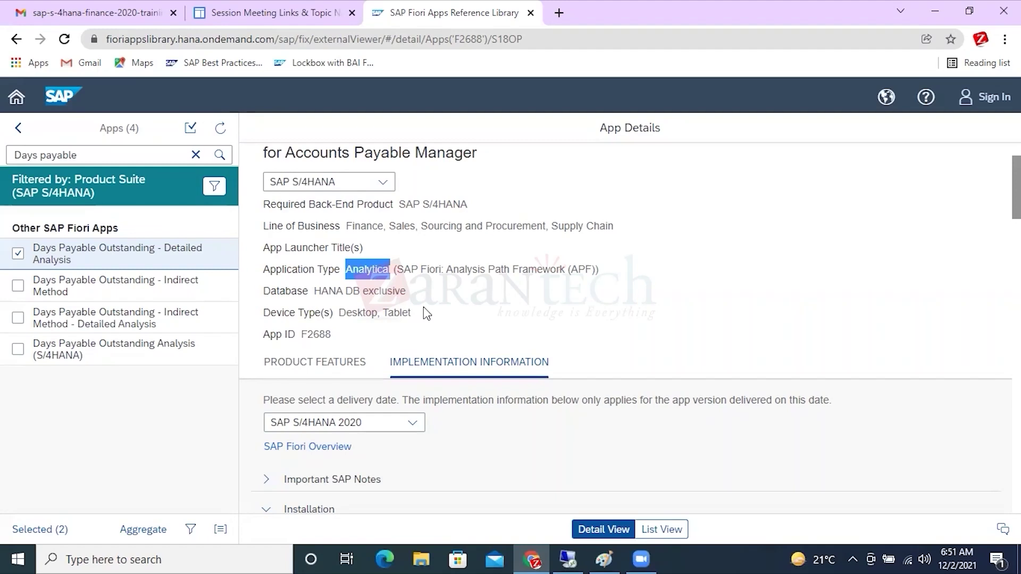
{"action": "left_click", "coordinate": [572, 559]}
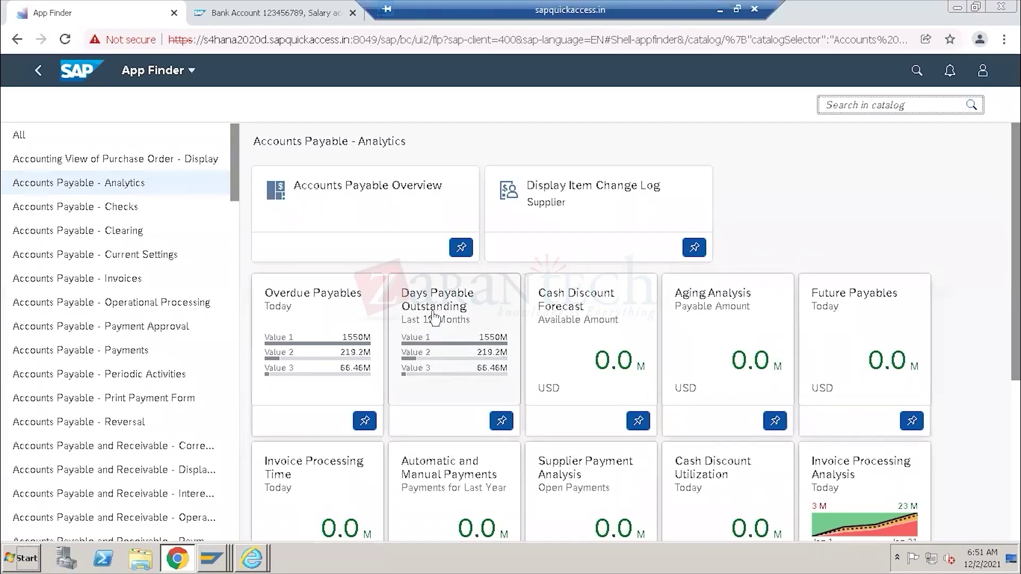
Launch Days Payable Outstanding twice, dismissing the 'Failed to initialize' error each time, then return to App Finder.
{"action": "left_click", "coordinate": [453, 311]}
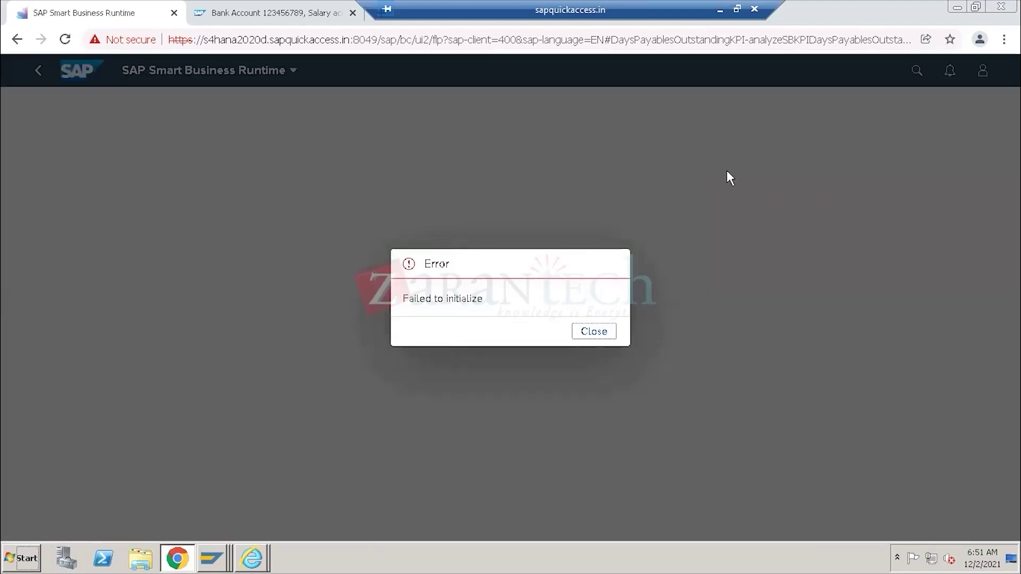
{"action": "left_click_drag", "start_coordinate": [484, 299], "coordinate": [403, 310]}
{"action": "left_click", "coordinate": [610, 340]}
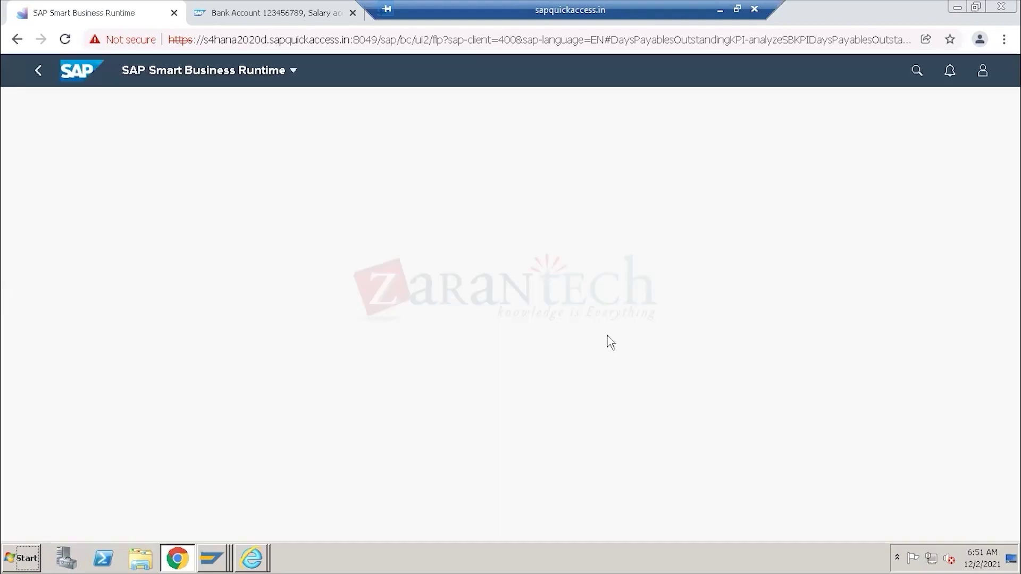
{"action": "left_click", "coordinate": [46, 72]}
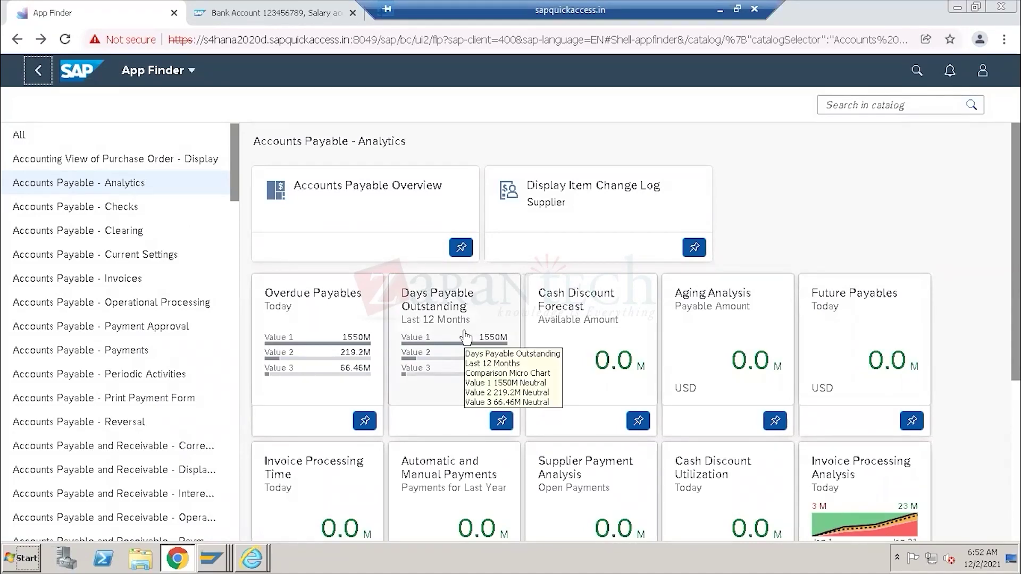
{"action": "left_click", "coordinate": [425, 304]}
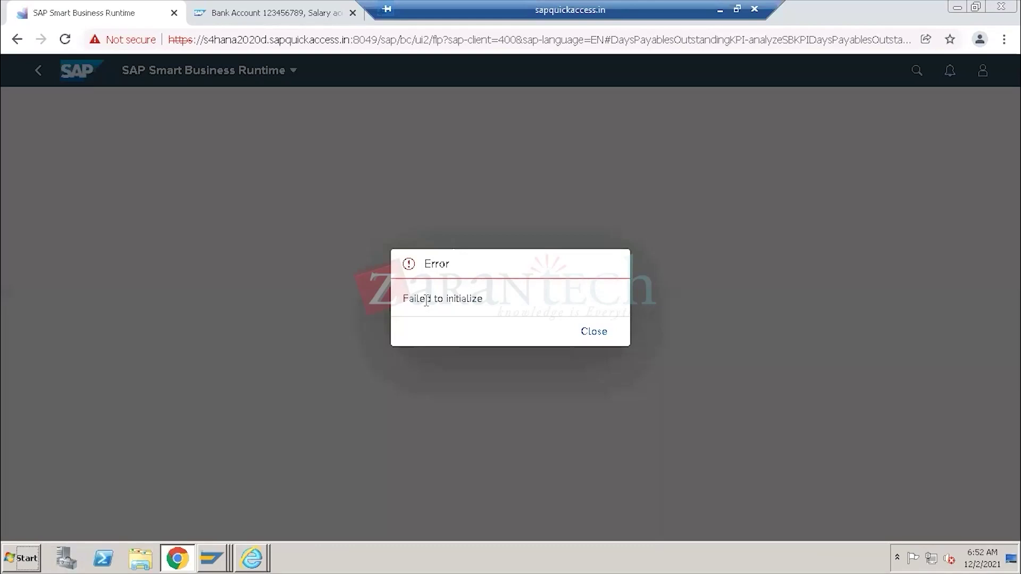
{"action": "left_click_drag", "start_coordinate": [414, 299], "coordinate": [492, 305]}
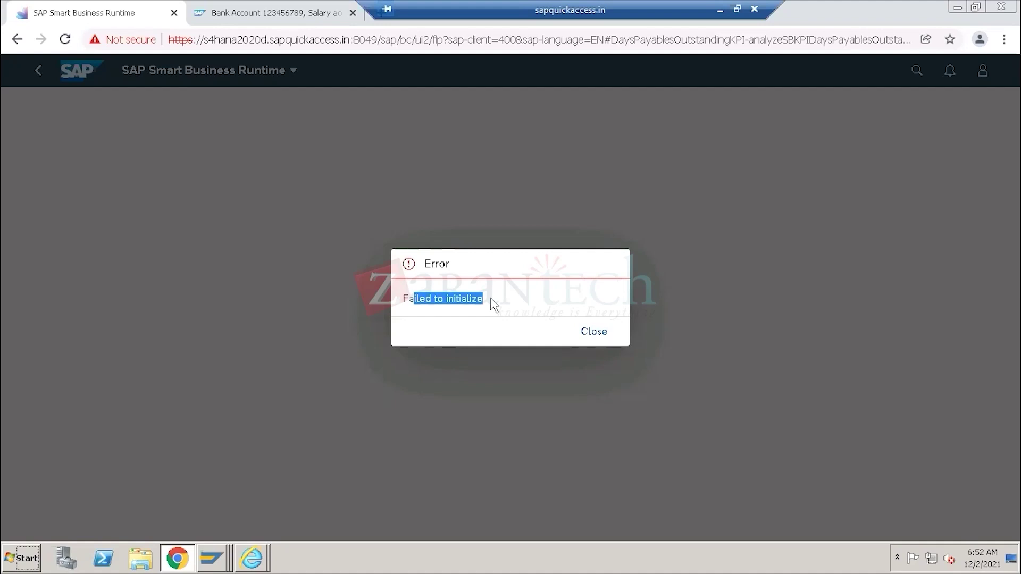
{"action": "left_click", "coordinate": [596, 333]}
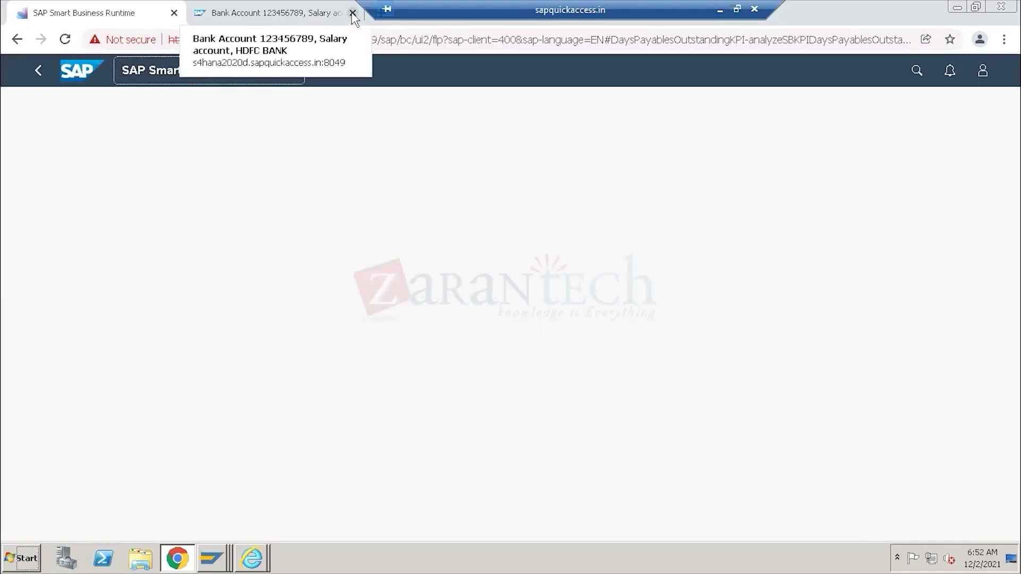
{"action": "left_click", "coordinate": [353, 14]}
{"action": "left_click", "coordinate": [17, 41]}
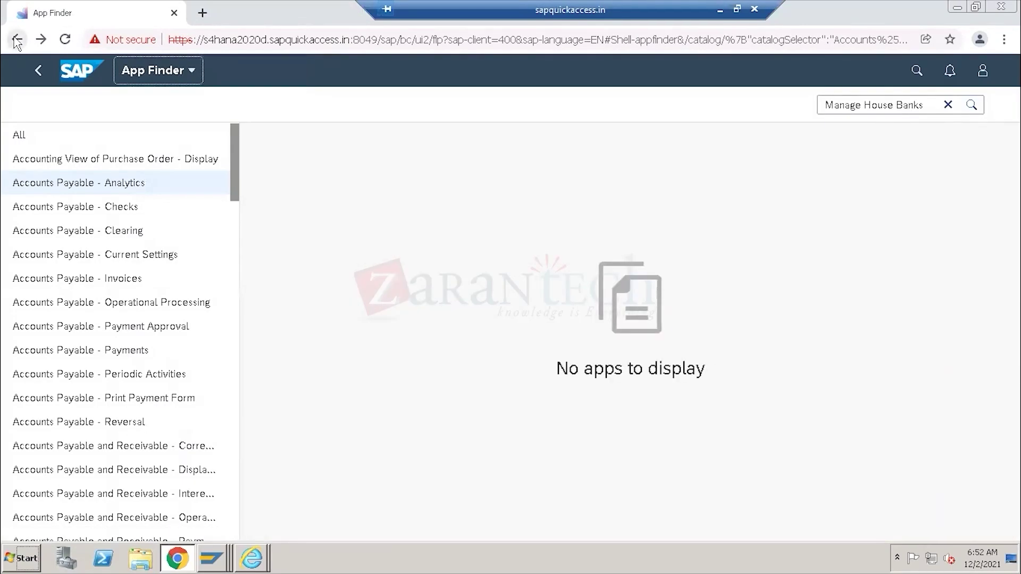
Go back from App Finder to the launchpad home and scroll up to the GL Accounts group.
{"action": "left_click", "coordinate": [18, 42]}
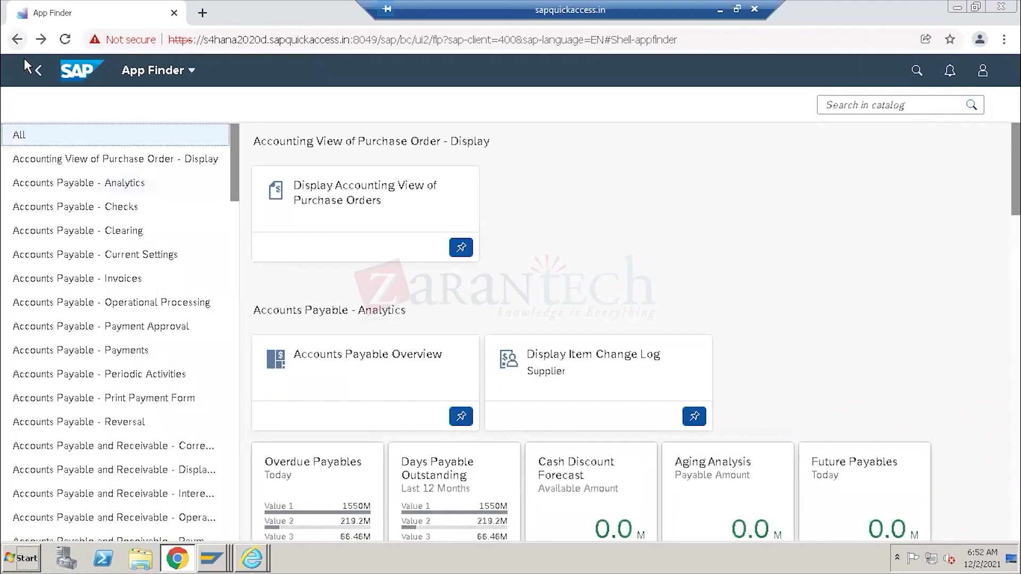
{"action": "left_click", "coordinate": [18, 42]}
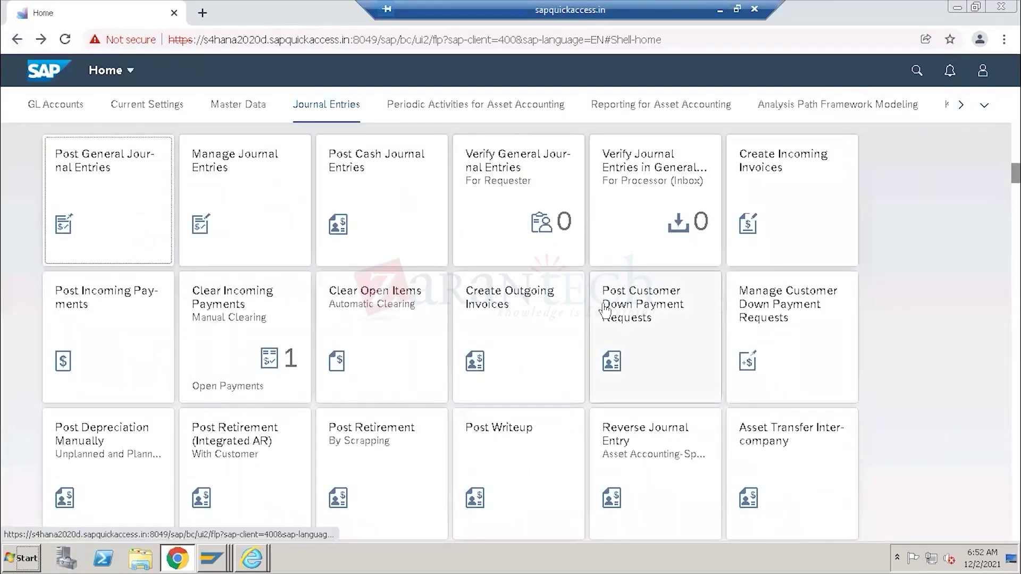
{"action": "scroll", "coordinate": [605, 310], "scroll_direction": "up", "scroll_amount": 10}
{"action": "scroll", "coordinate": [604, 310], "scroll_direction": "up", "scroll_amount": 1}
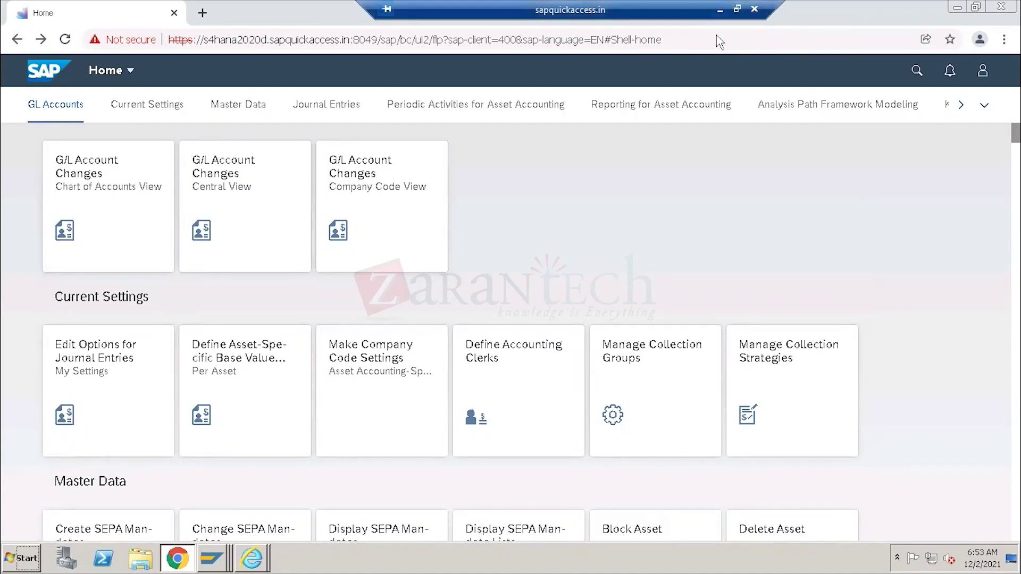
Close the Installed Software list and the System: Status details.
{"action": "mouse_move", "coordinate": [219, 560]}
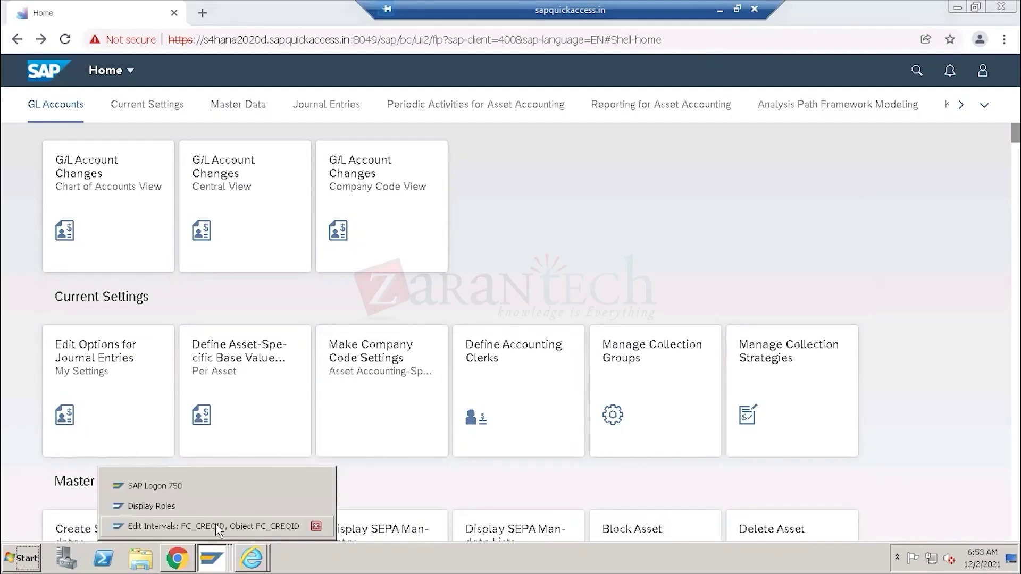
{"action": "left_click", "coordinate": [202, 526]}
{"action": "left_click", "coordinate": [875, 446]}
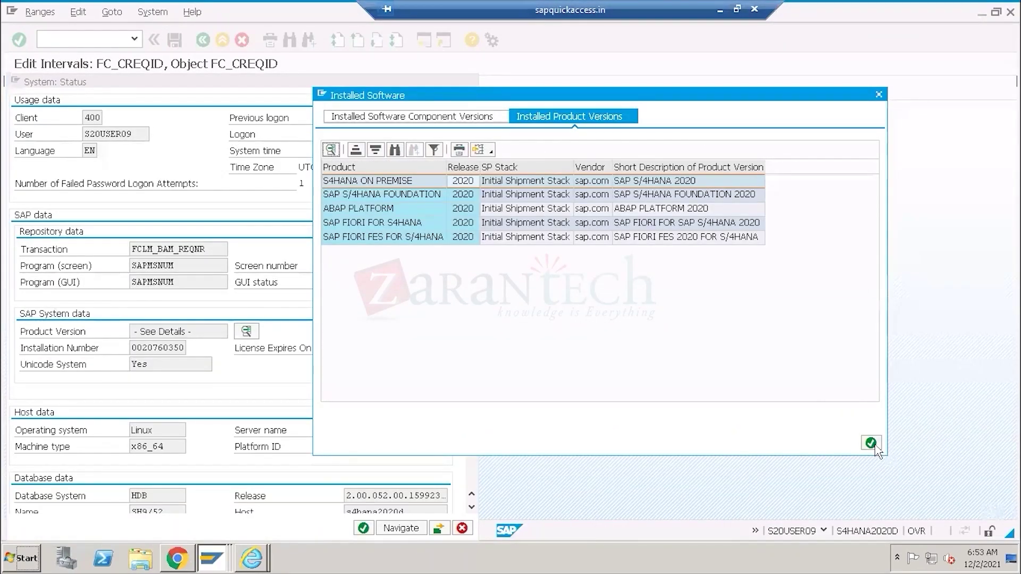
{"action": "left_click", "coordinate": [449, 528]}
Back out of the customizing guide to SAP Easy Access and enter zreport in the command field.
{"action": "left_click", "coordinate": [203, 40]}
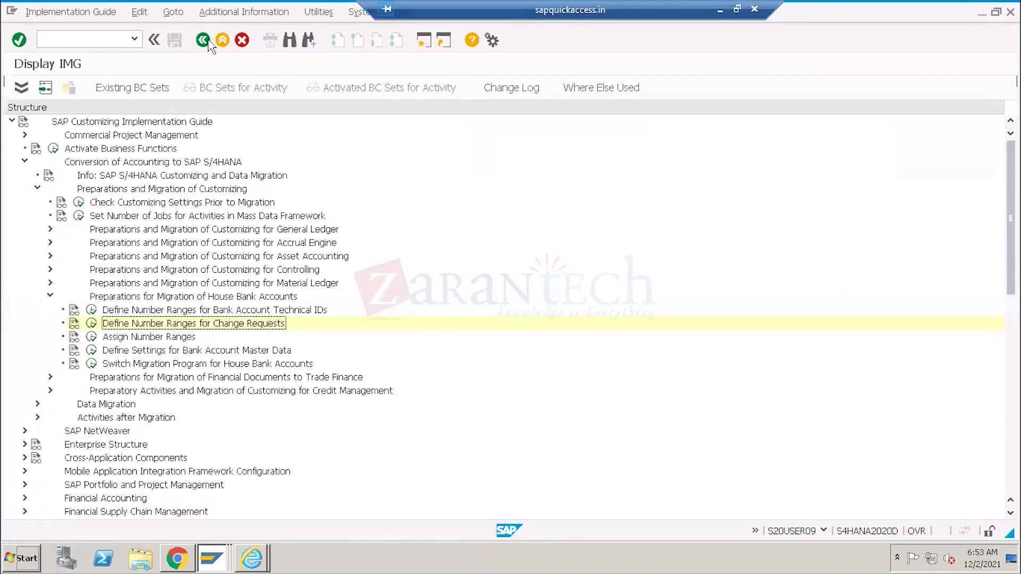
{"action": "left_click", "coordinate": [208, 42]}
{"action": "left_click", "coordinate": [209, 43]}
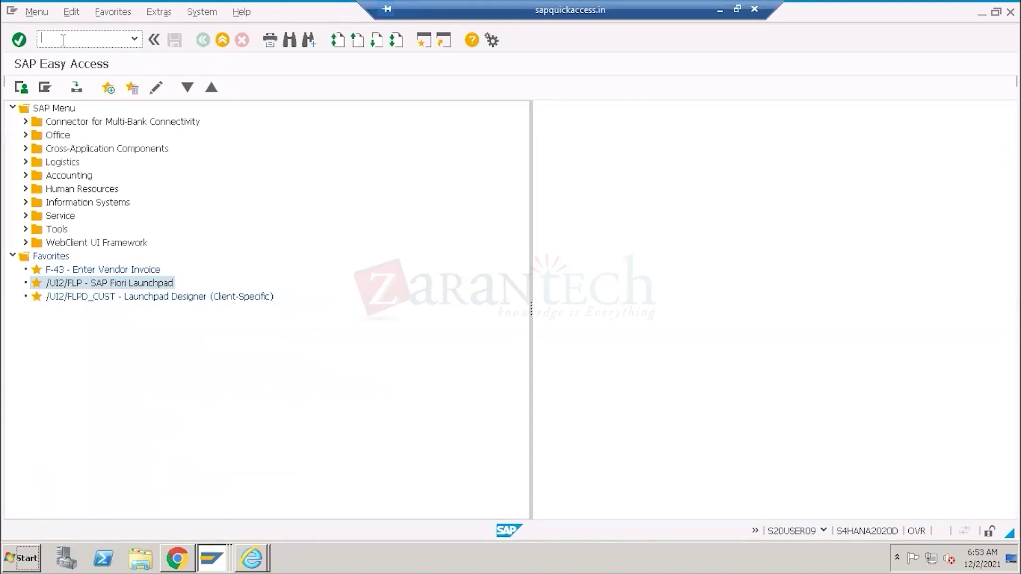
{"action": "type", "text": "zreport"}
{"action": "left_click_drag", "start_coordinate": [75, 38], "coordinate": [42, 34]}
In the launchpad, check the user name shown in the profile options.
{"action": "left_click", "coordinate": [174, 561]}
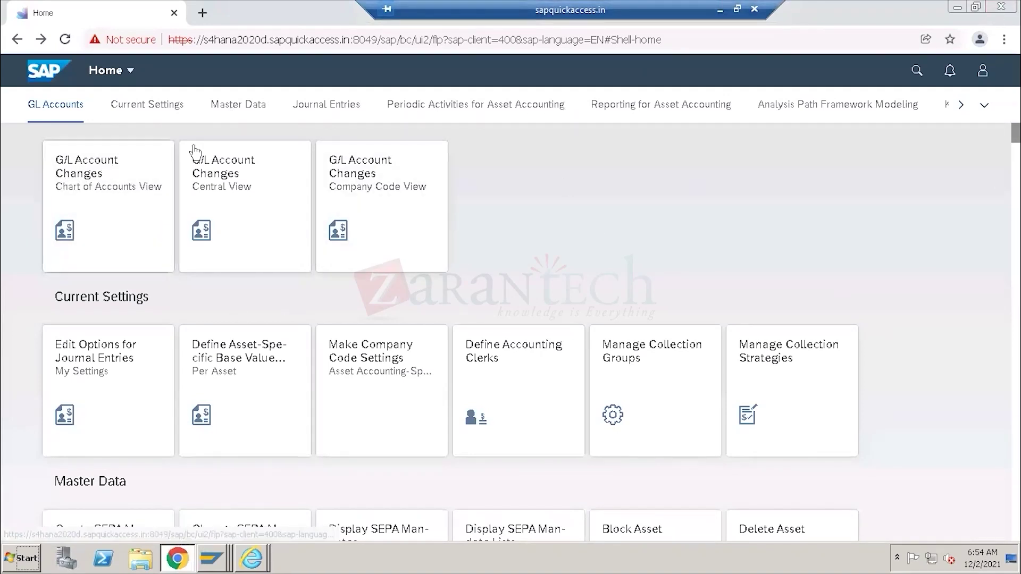
{"action": "left_click", "coordinate": [983, 70]}
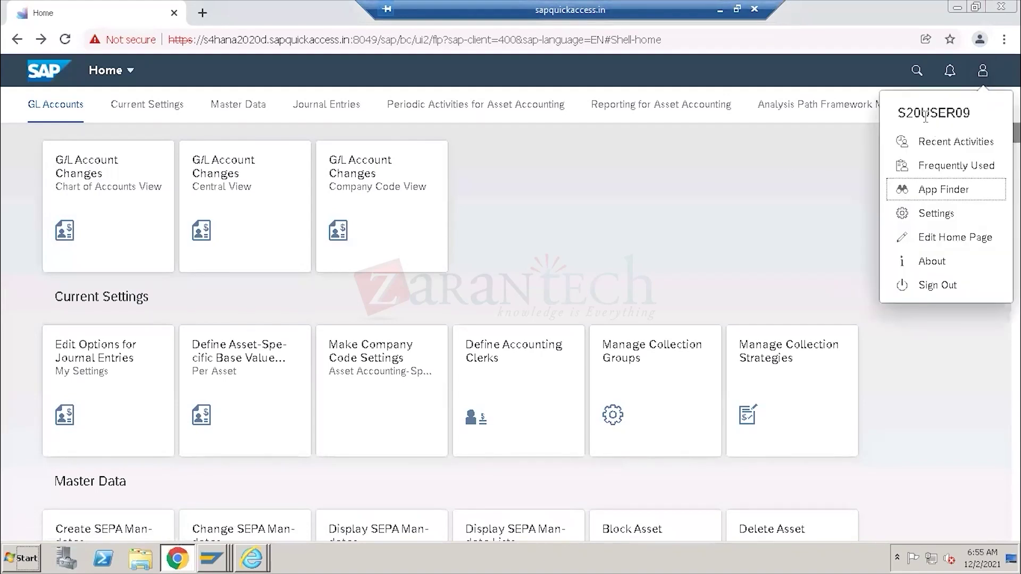
{"action": "left_click_drag", "start_coordinate": [968, 111], "coordinate": [887, 114]}
{"action": "left_click", "coordinate": [480, 239]}
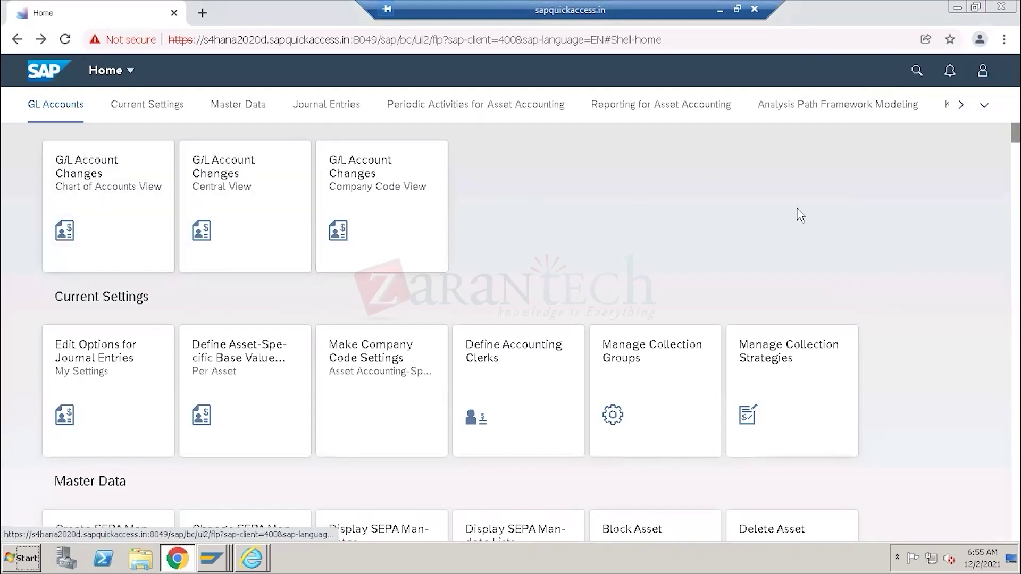
Jump to the Journal Entries group showing Post General Journal Entries and Manage Journal Entries.
{"action": "scroll", "coordinate": [506, 284], "scroll_direction": "down", "scroll_amount": 4}
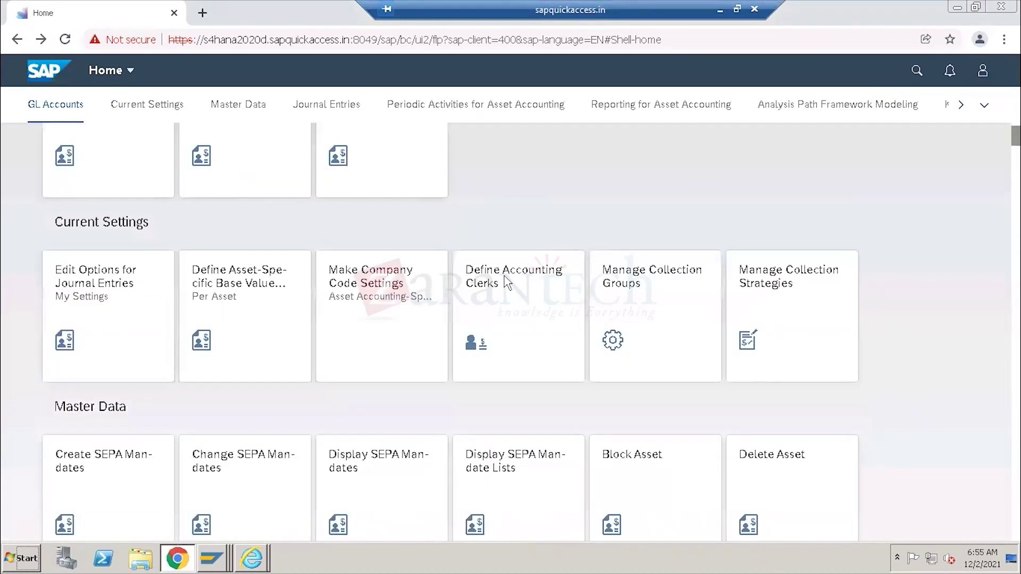
{"action": "scroll", "coordinate": [508, 282], "scroll_direction": "down", "scroll_amount": 20}
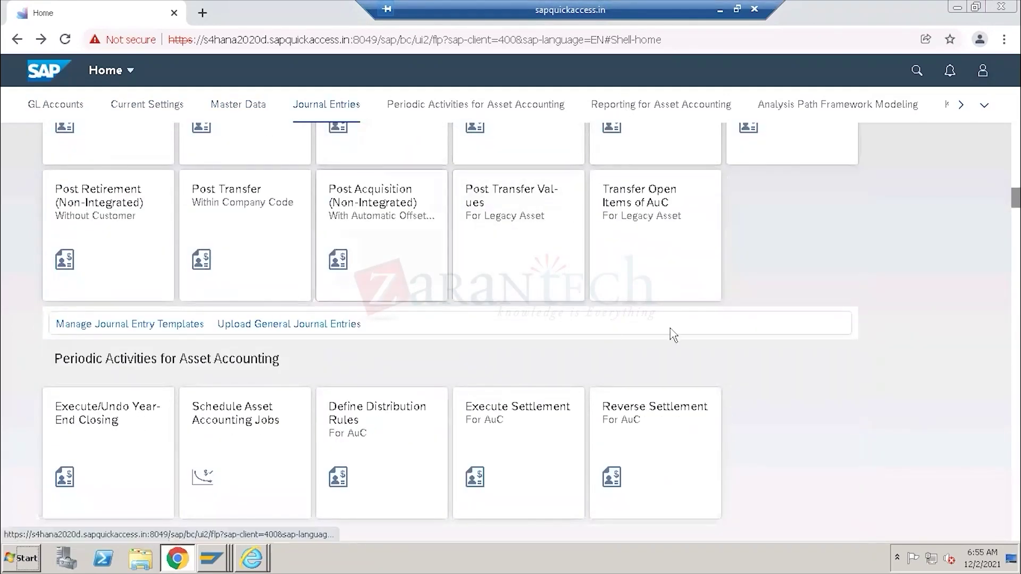
{"action": "scroll", "coordinate": [776, 292], "scroll_direction": "up", "scroll_amount": 20}
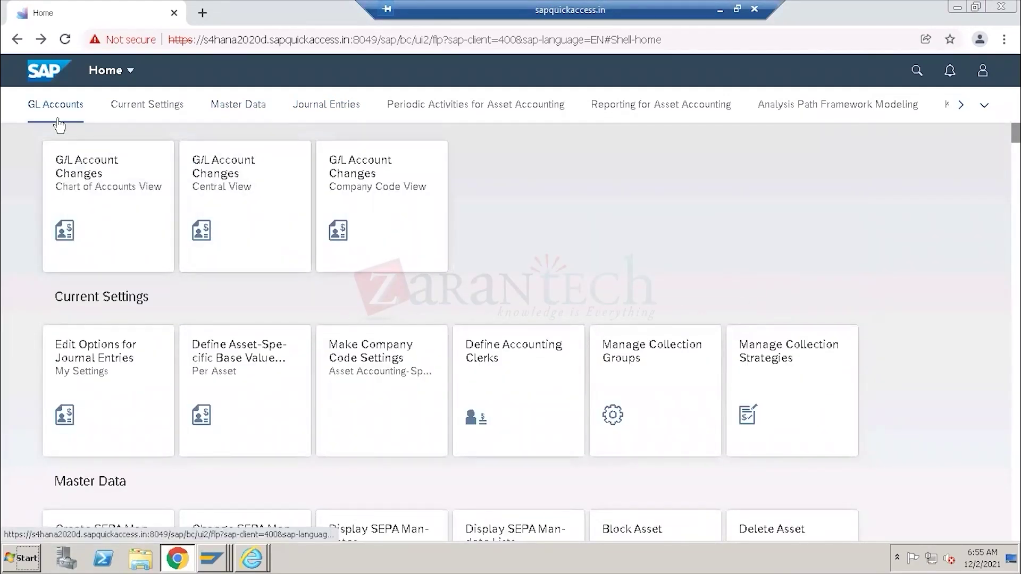
{"action": "left_click", "coordinate": [228, 110]}
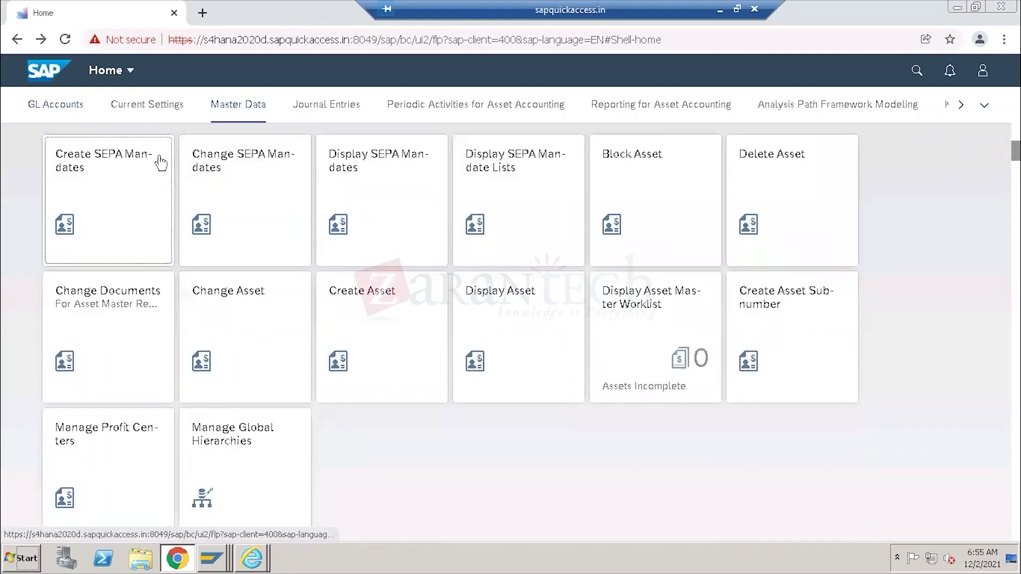
{"action": "left_click", "coordinate": [318, 105]}
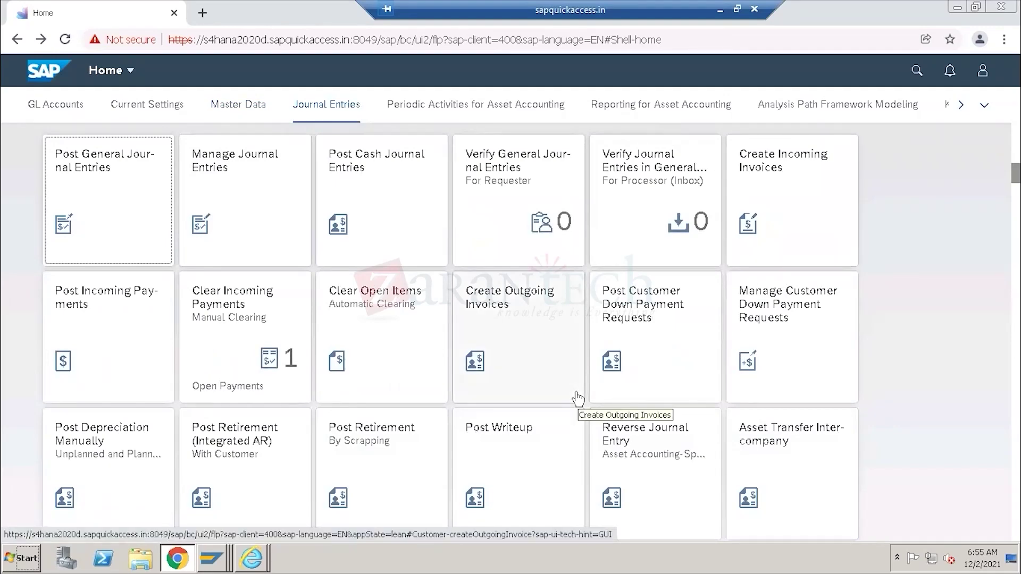
{"action": "scroll", "coordinate": [579, 399], "scroll_direction": "up", "scroll_amount": 15}
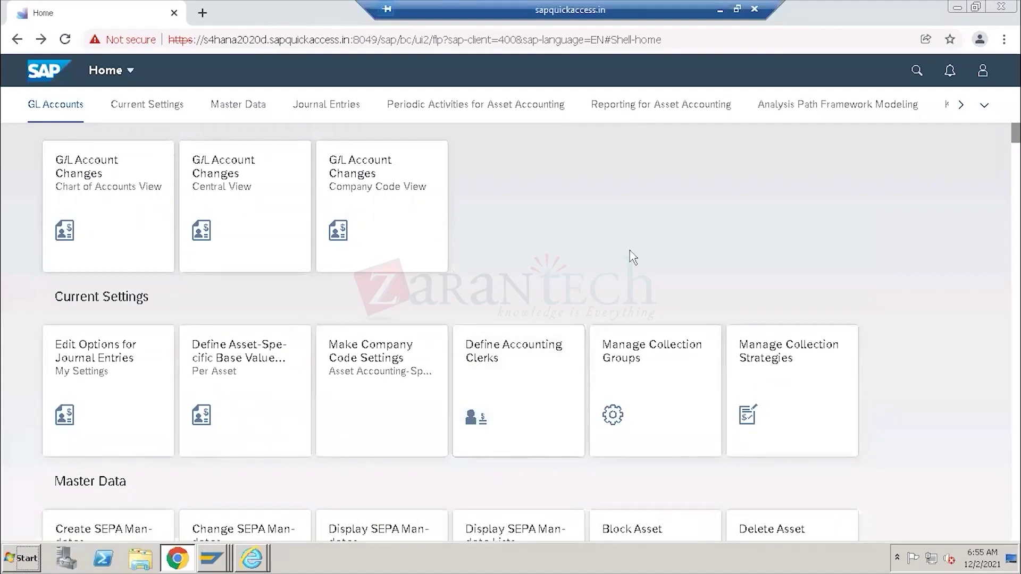
{"action": "left_click", "coordinate": [326, 105]}
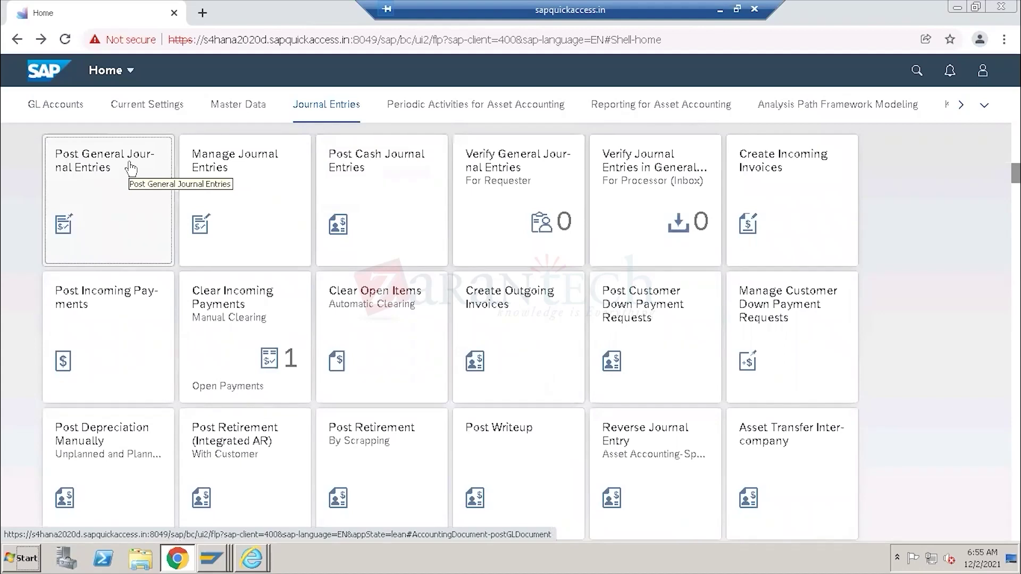
Leave Display Roles and run F-02 to open the Enter G/L Account Posting header screen.
{"action": "left_click", "coordinate": [212, 558]}
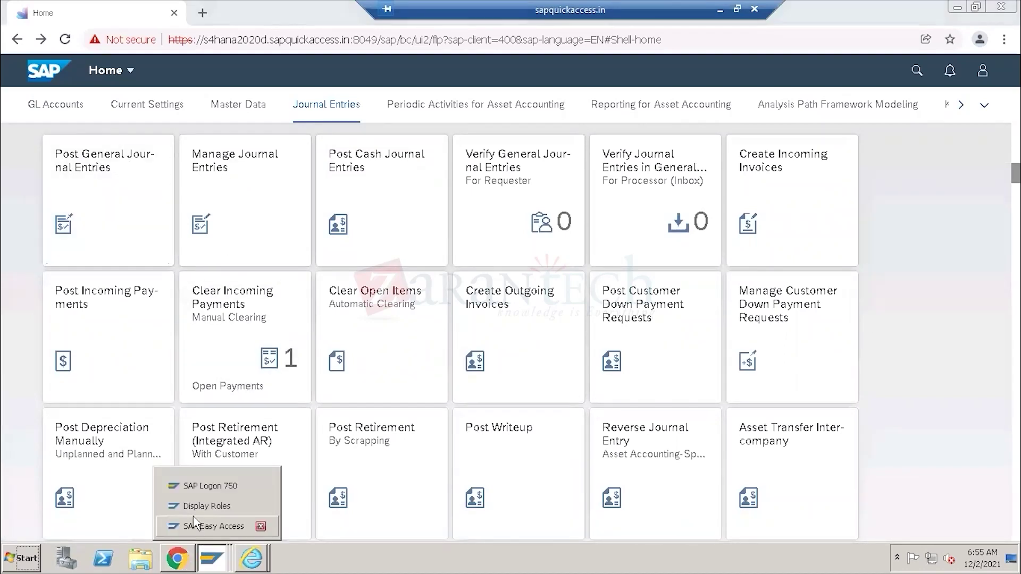
{"action": "left_click", "coordinate": [197, 506]}
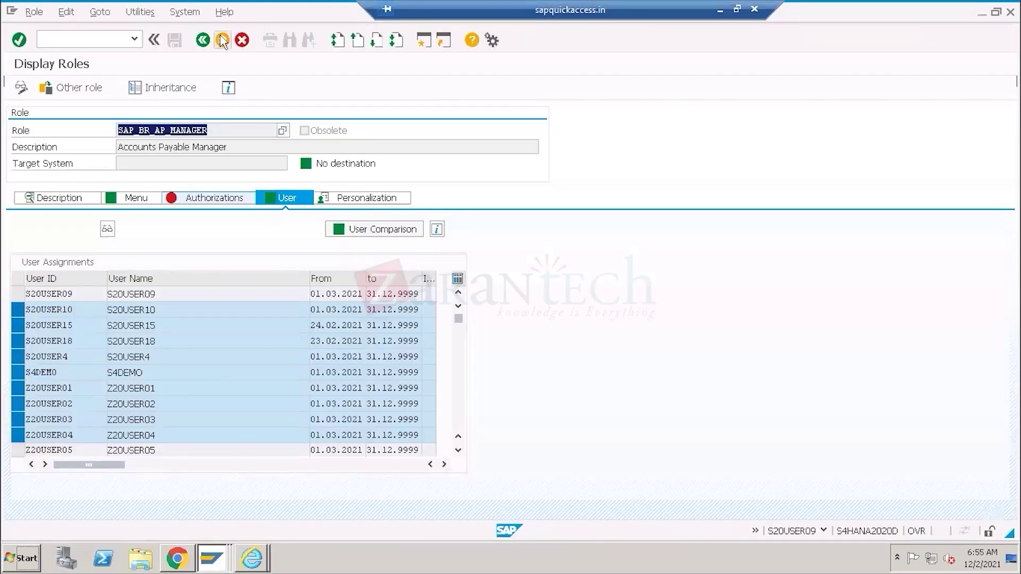
{"action": "left_click", "coordinate": [222, 40]}
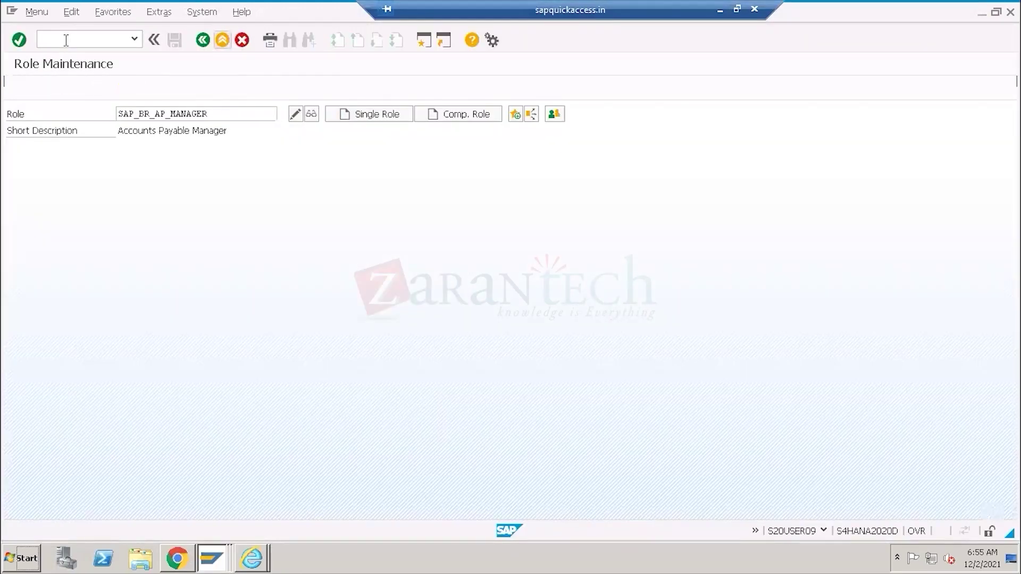
{"action": "left_click", "coordinate": [66, 41]}
{"action": "type", "text": "f"}
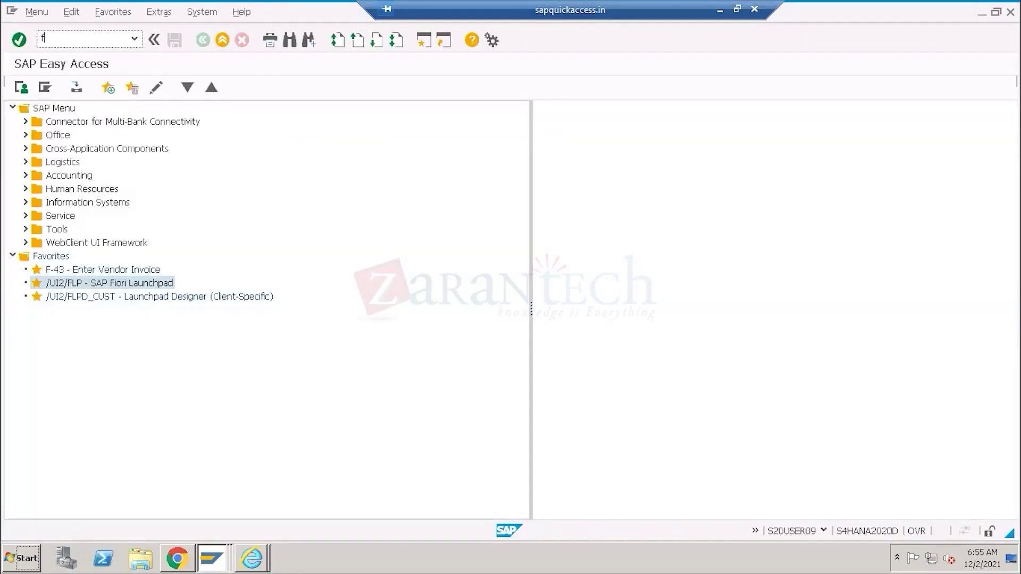
{"action": "type", "text": "-02"}
{"action": "key", "text": "Return"}
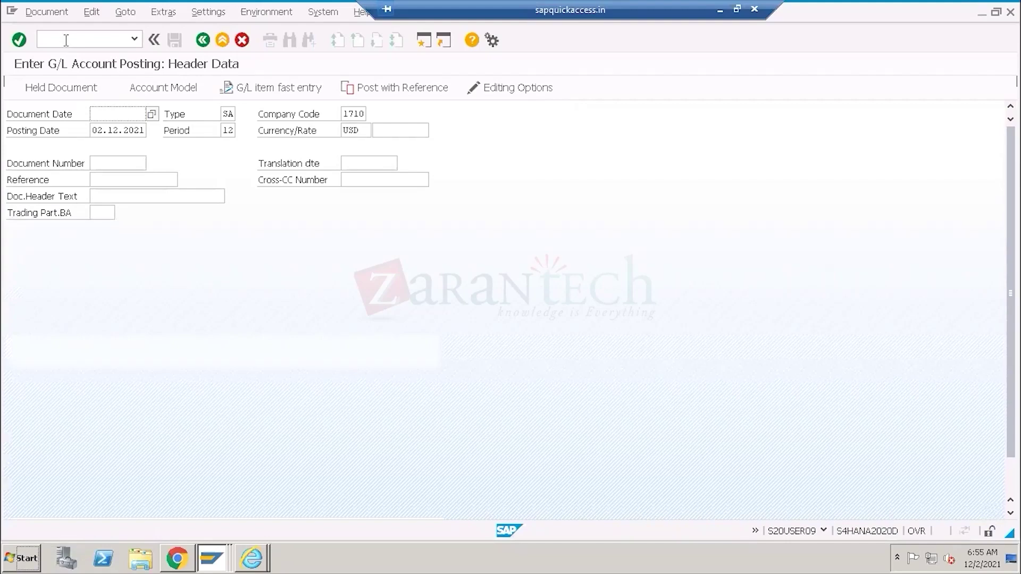
{"action": "left_click", "coordinate": [177, 559]}
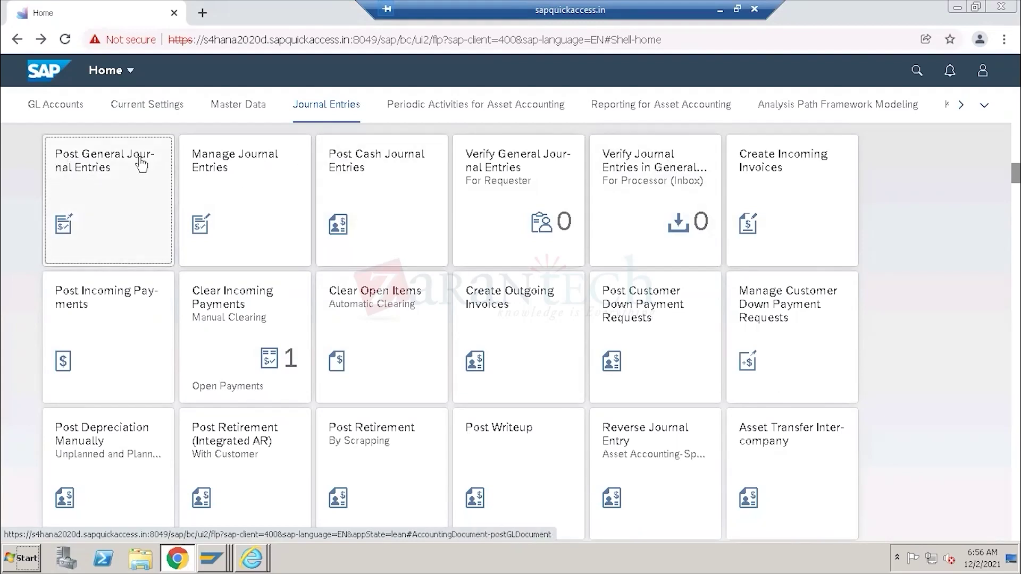
Launch the Post General Journal Entries app, then minimize the remote session to show the Fiori landscape diagram.
{"action": "left_click", "coordinate": [106, 166]}
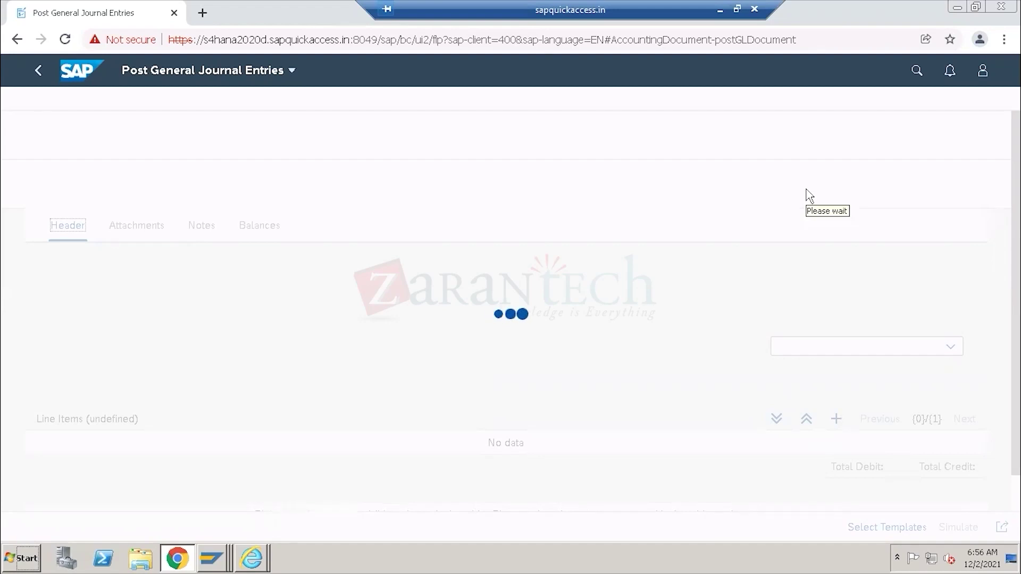
{"action": "left_click", "coordinate": [720, 10]}
{"action": "left_click", "coordinate": [604, 558]}
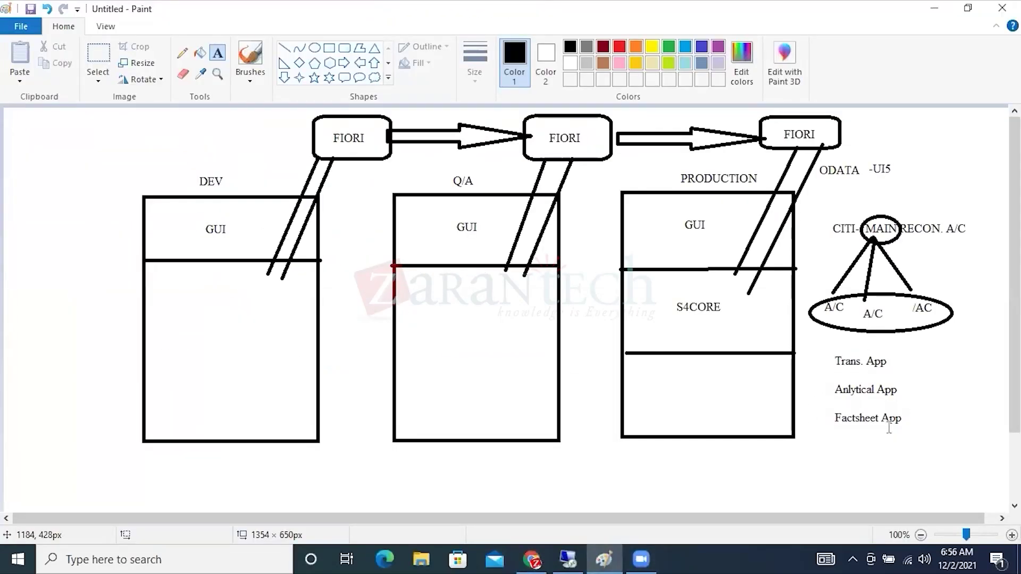
Glance at the Fiori Apps Reference Library page, then return to the remote desktop session.
{"action": "left_click", "coordinate": [533, 558]}
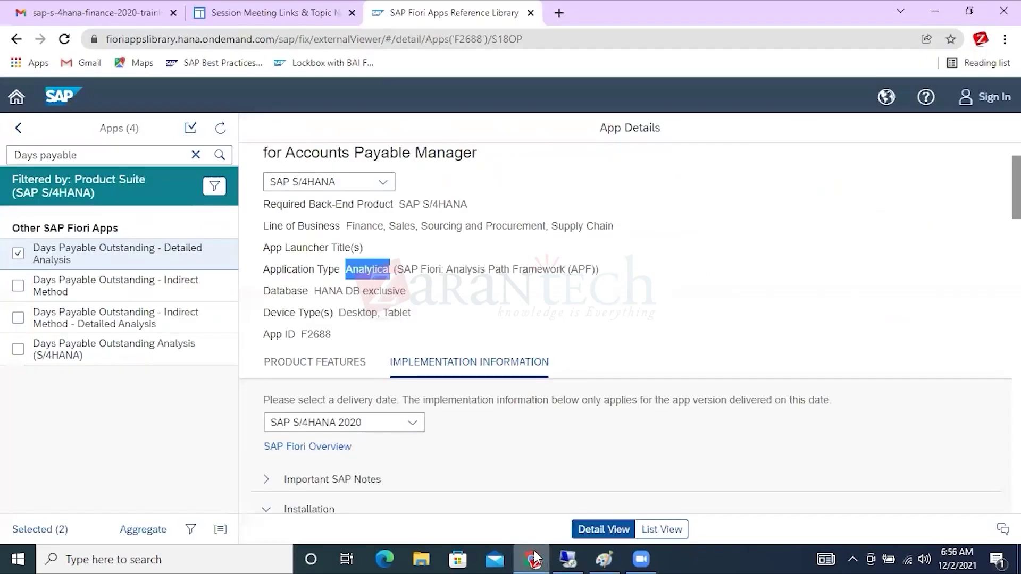
{"action": "left_click", "coordinate": [568, 559]}
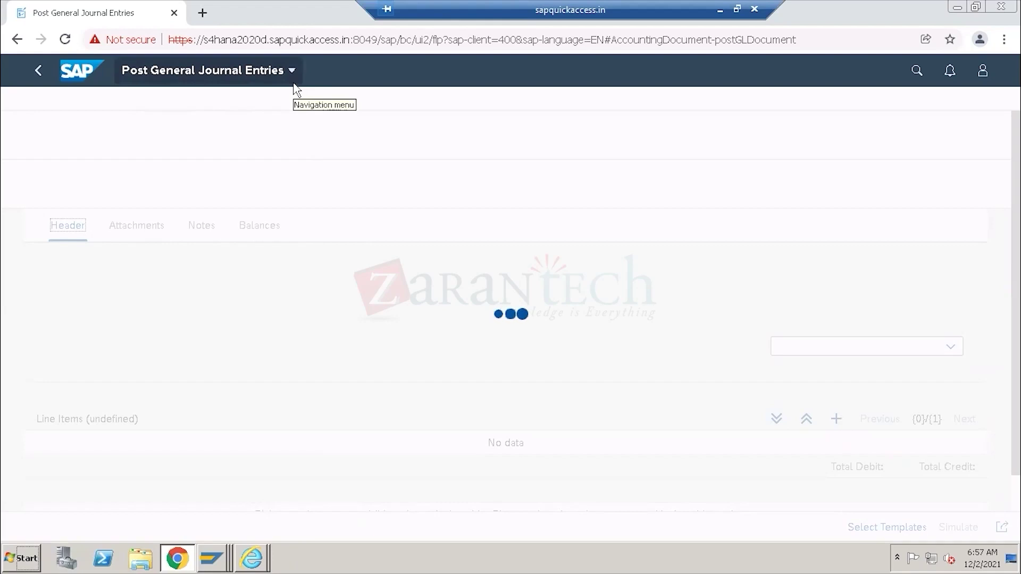
Exit the Enter G/L Account Posting window, discarding the unsaved entry, and return to SAP Easy Access.
{"action": "left_click", "coordinate": [212, 559]}
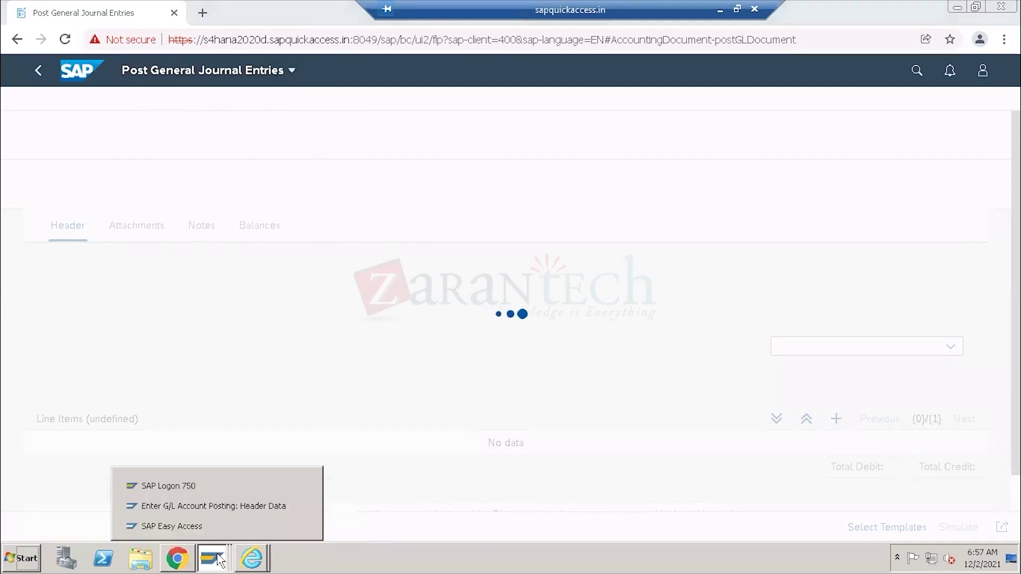
{"action": "left_click", "coordinate": [213, 506]}
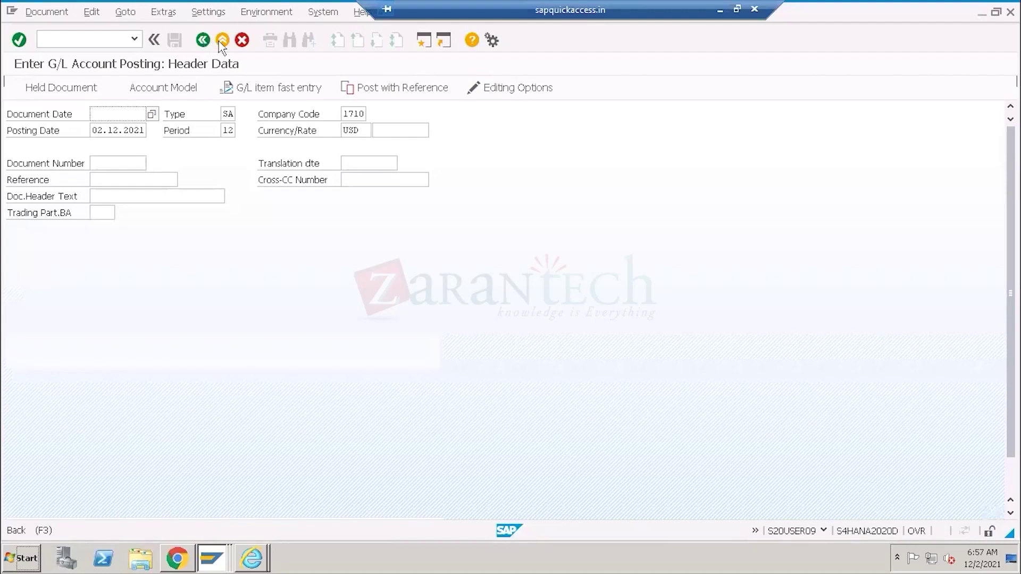
{"action": "left_click", "coordinate": [220, 43]}
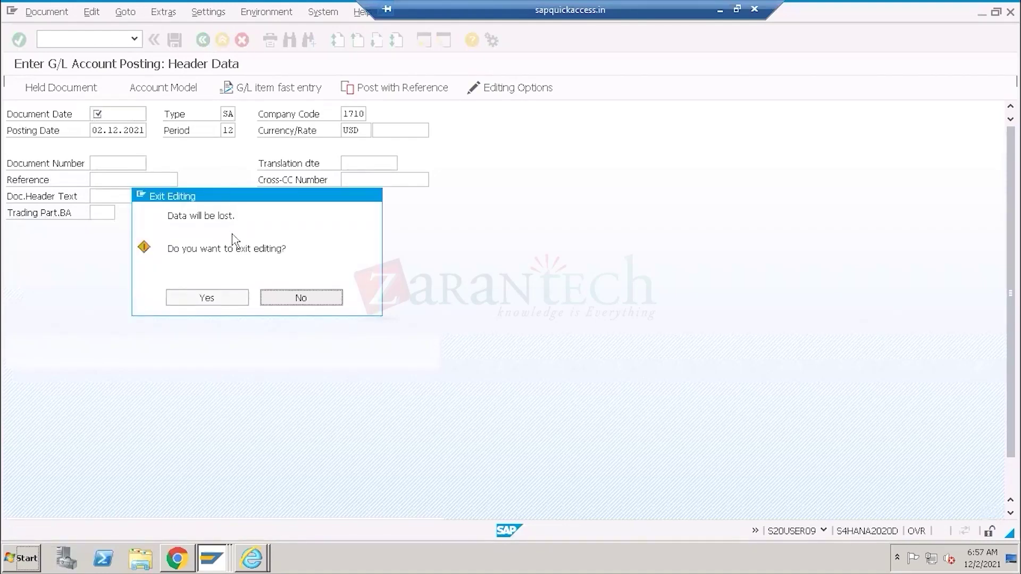
{"action": "left_click", "coordinate": [221, 296]}
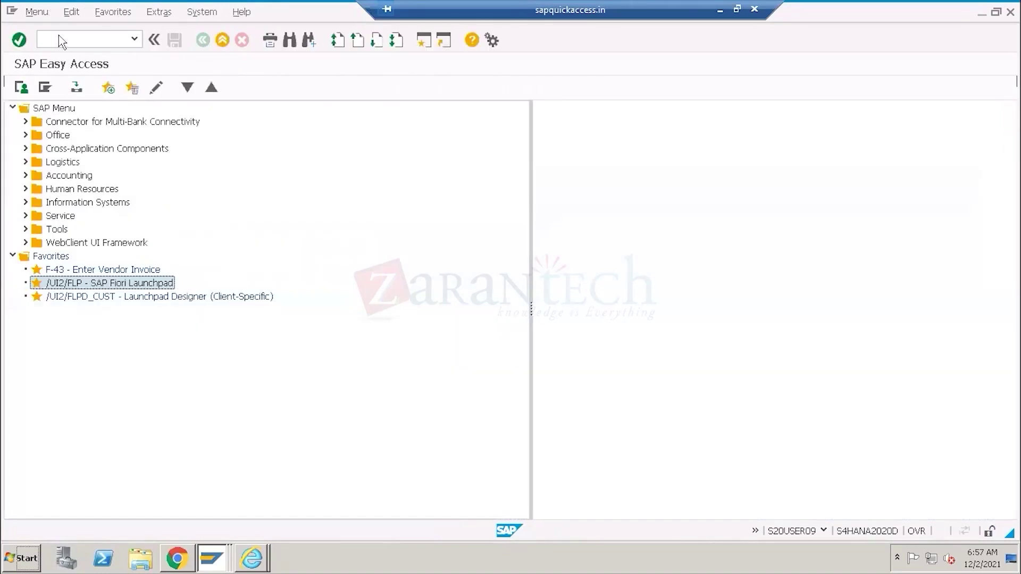
{"action": "left_click", "coordinate": [60, 36]}
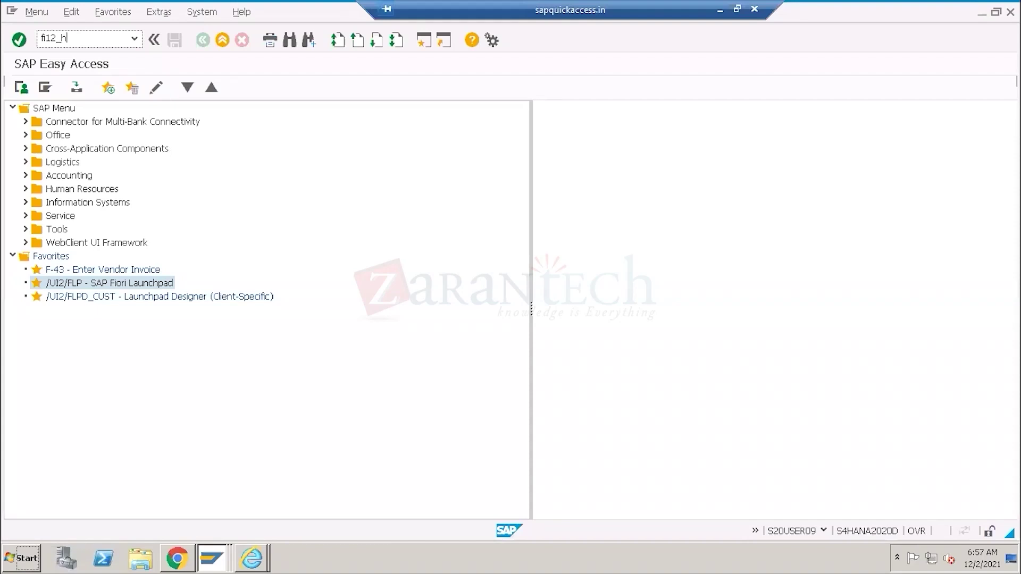
Open house bank maintenance for company code 1710 and view the HDFC house bank details.
{"action": "key", "text": "Return"}
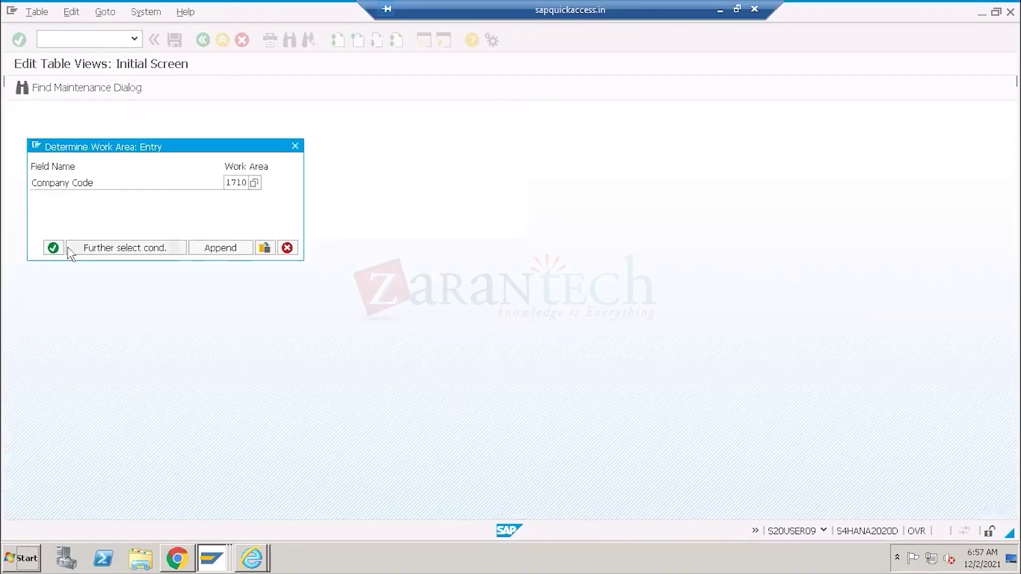
{"action": "key", "text": "Return"}
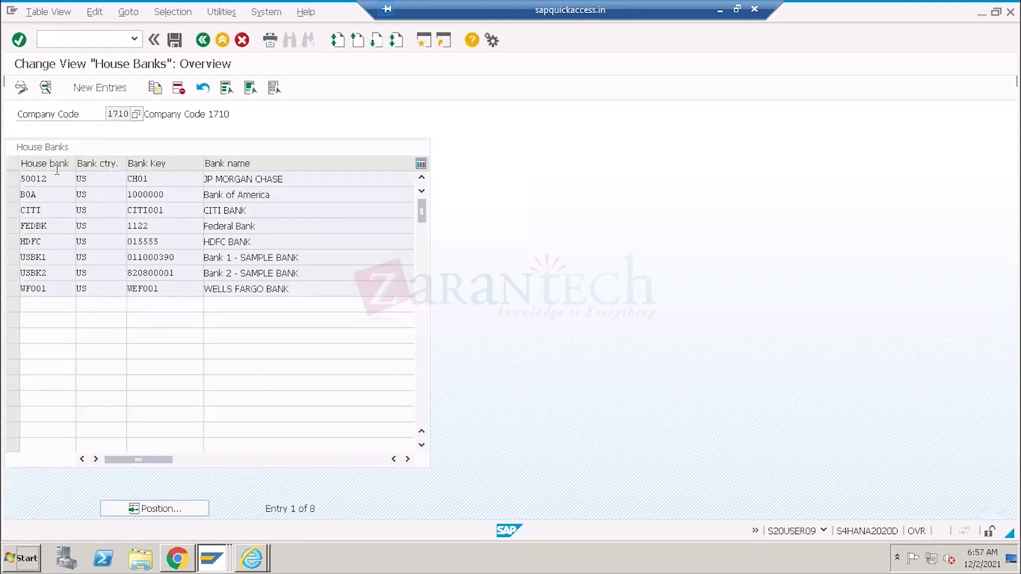
{"action": "double_click", "coordinate": [119, 116]}
{"action": "left_click", "coordinate": [22, 244]}
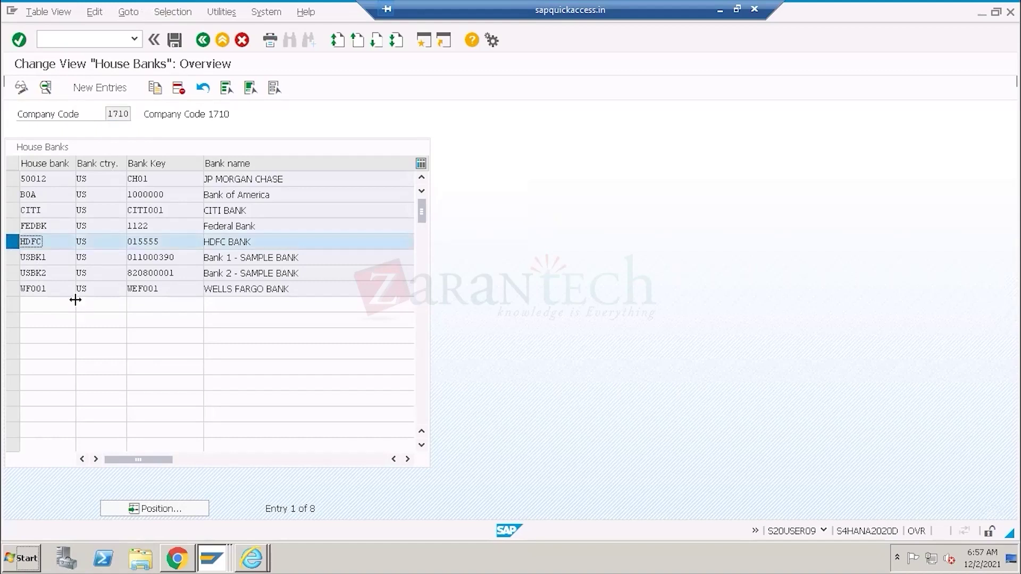
{"action": "left_click", "coordinate": [45, 89]}
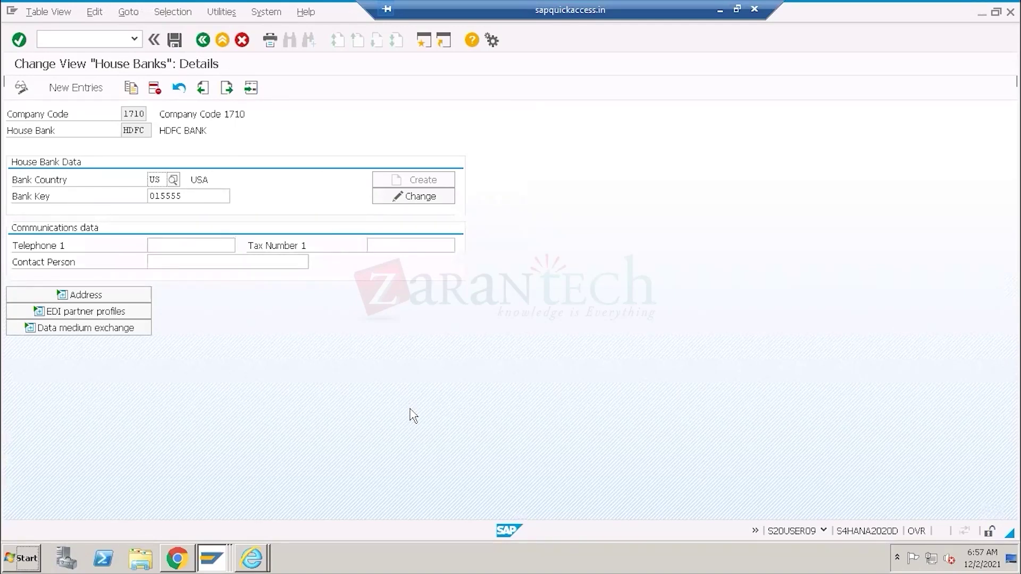
Jump to house bank HDFC via Next Entry, then back out to the SAP Easy Access menu.
{"action": "left_click", "coordinate": [250, 90]}
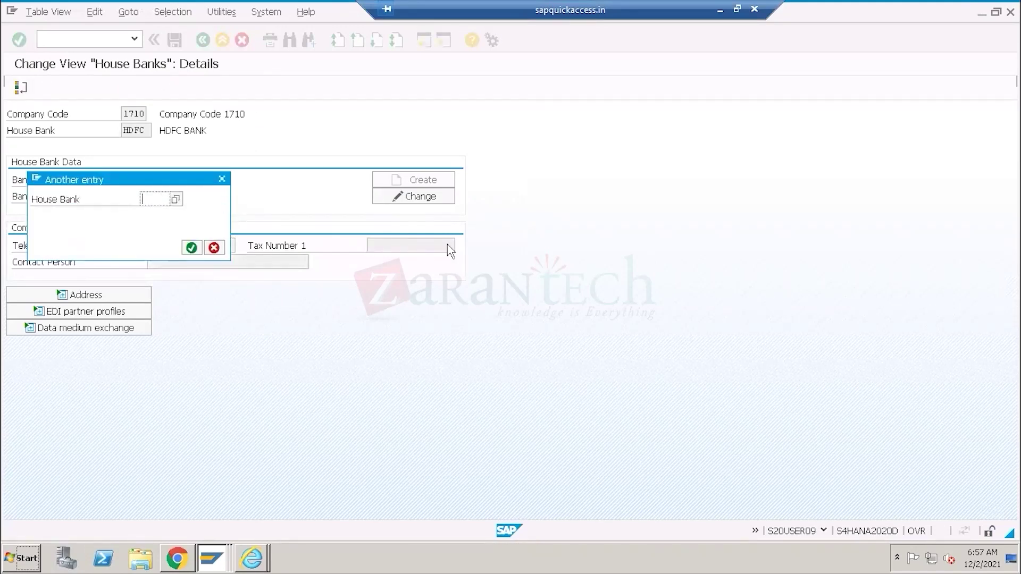
{"action": "type", "text": "hdfc"}
{"action": "key", "text": "Return"}
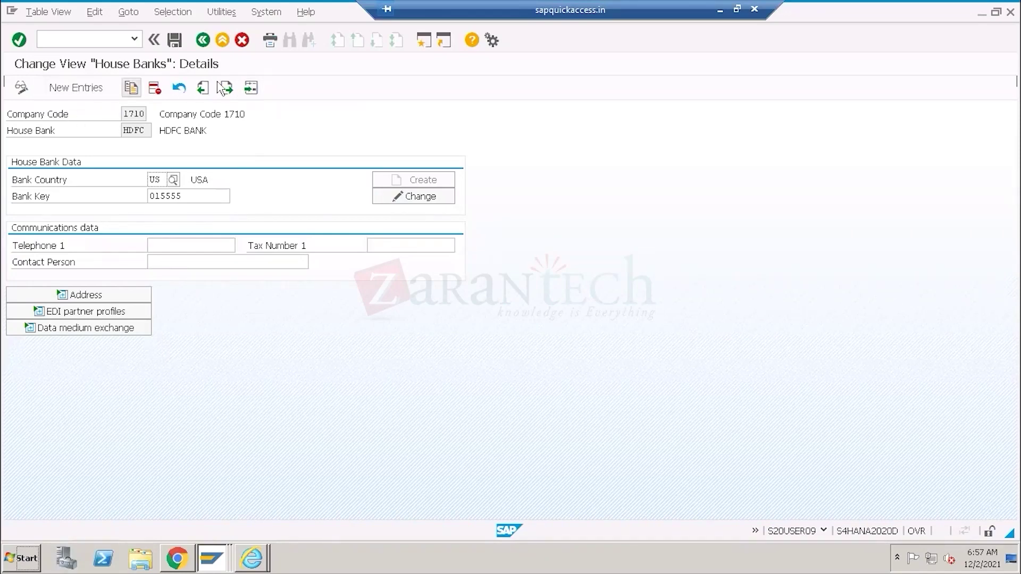
{"action": "left_click", "coordinate": [202, 40]}
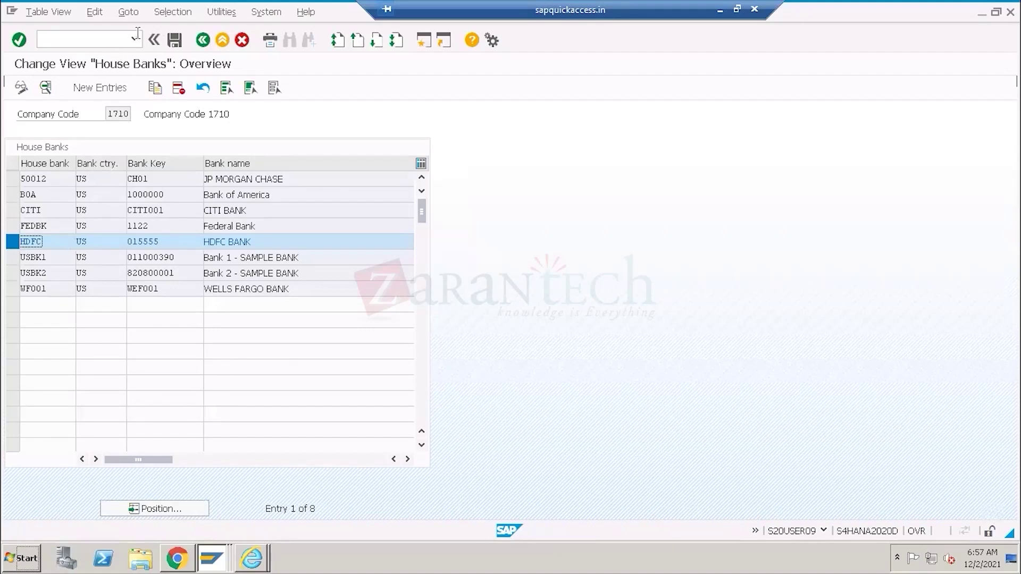
{"action": "left_click", "coordinate": [135, 38]}
{"action": "left_click", "coordinate": [203, 40]}
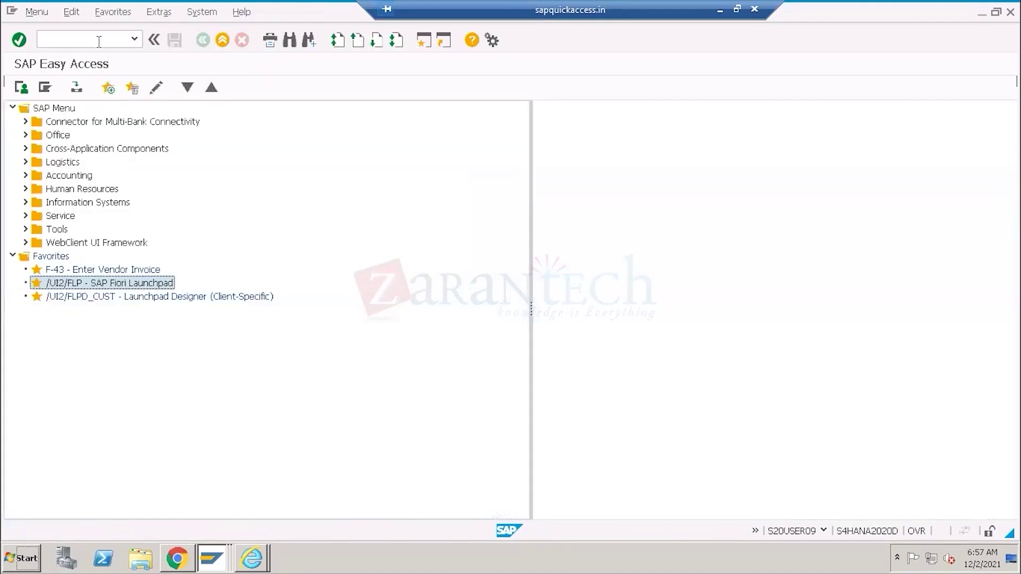
Run FI12 for company code 1710 and open HDFC's bank accounts, showing HDFC1 with G/L 11001000.
{"action": "type", "text": "fi12"}
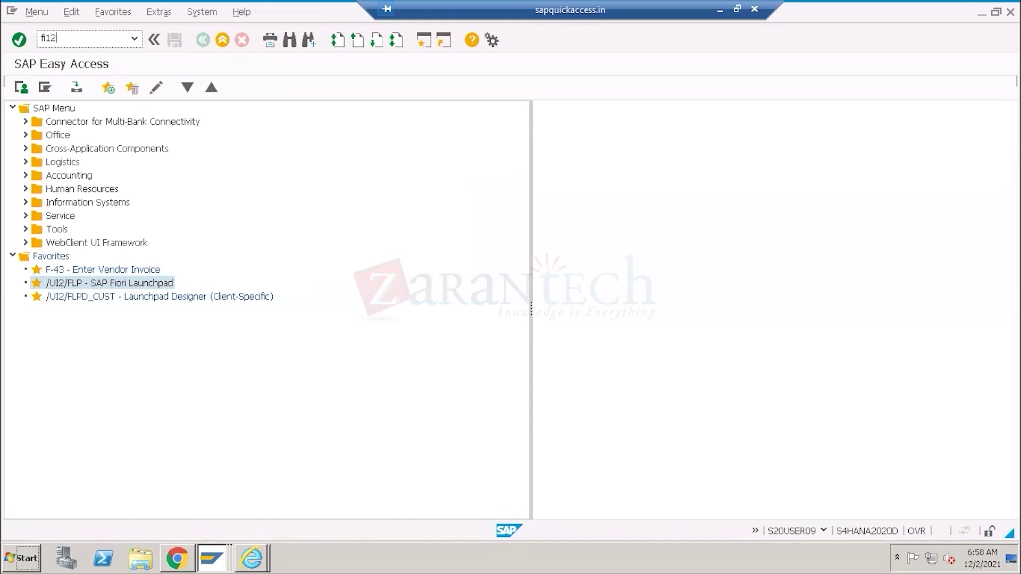
{"action": "key", "text": "Return"}
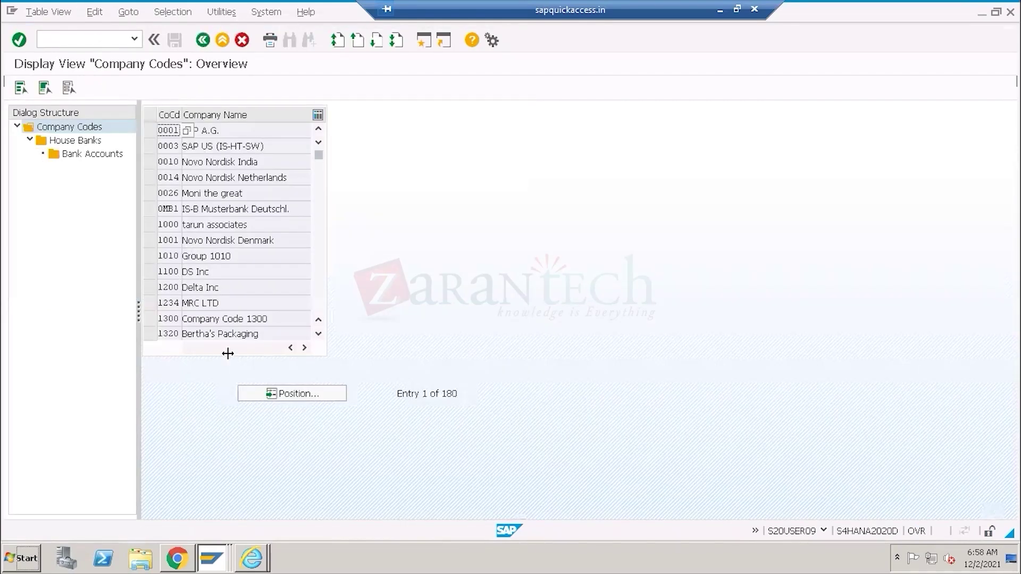
{"action": "scroll", "coordinate": [326, 287], "scroll_direction": "down", "scroll_amount": 1}
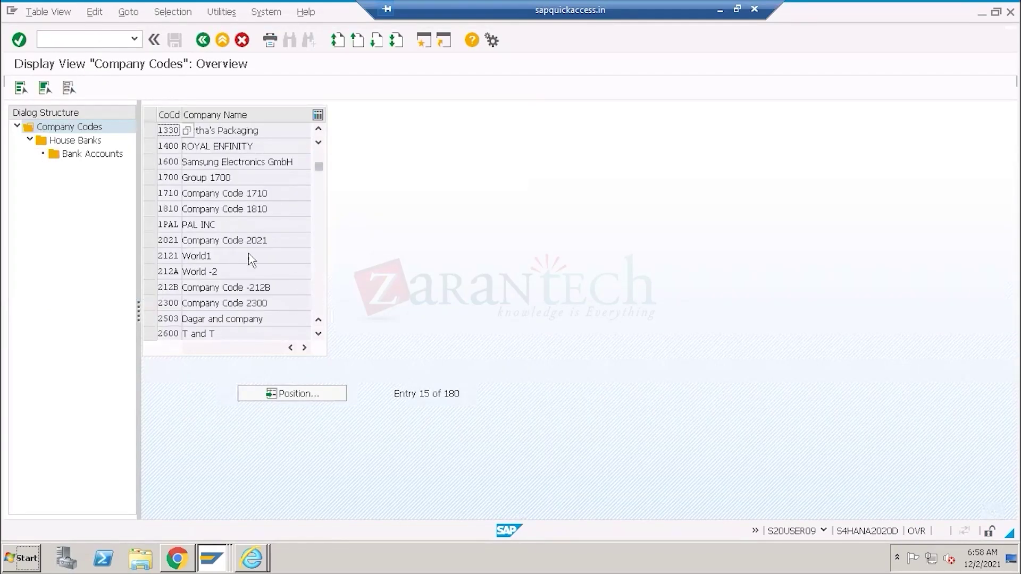
{"action": "left_click", "coordinate": [152, 194]}
{"action": "double_click", "coordinate": [77, 141]}
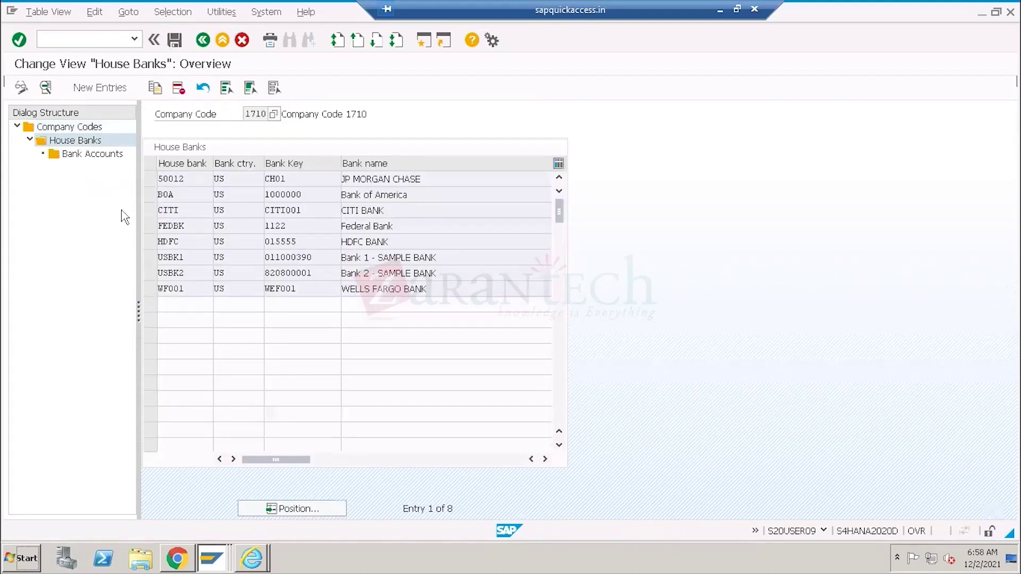
{"action": "left_click", "coordinate": [150, 241]}
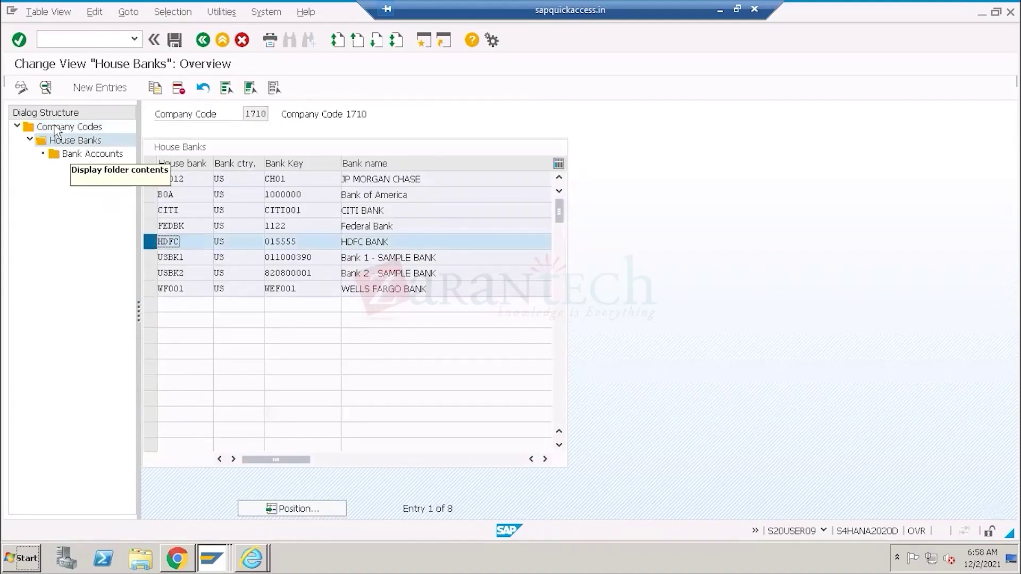
{"action": "double_click", "coordinate": [71, 154]}
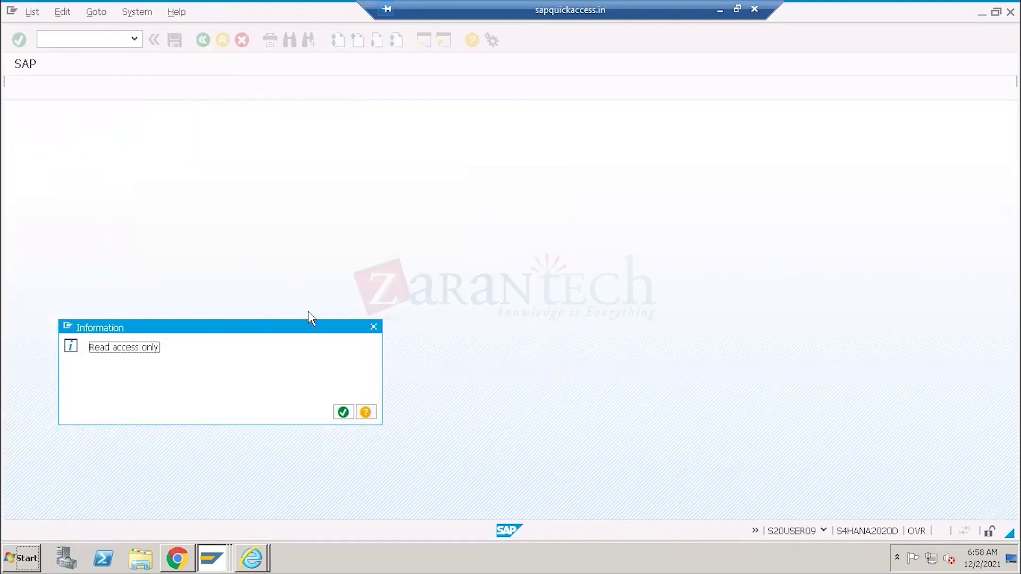
{"action": "left_click", "coordinate": [343, 413]}
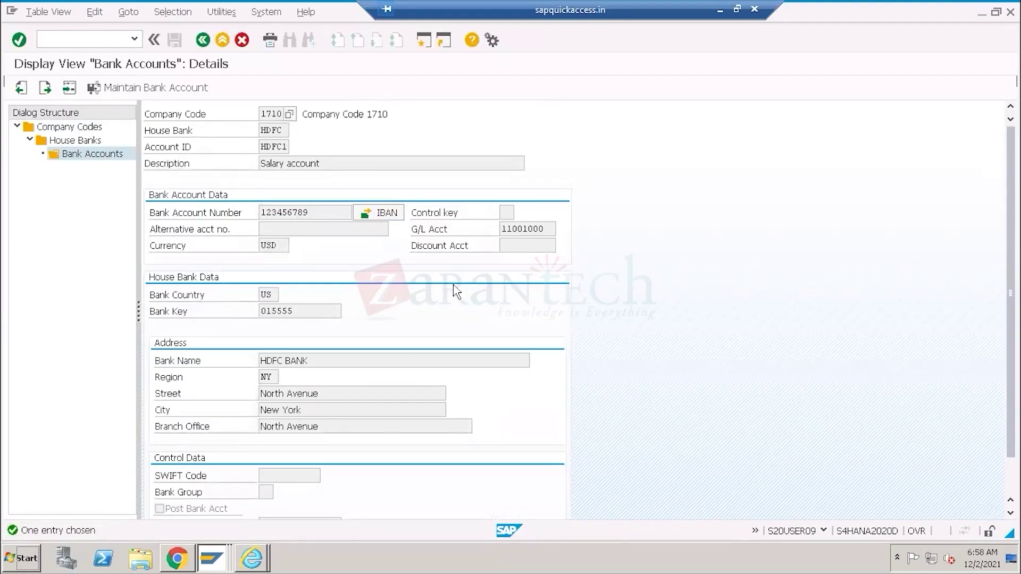
{"action": "left_click", "coordinate": [171, 558]}
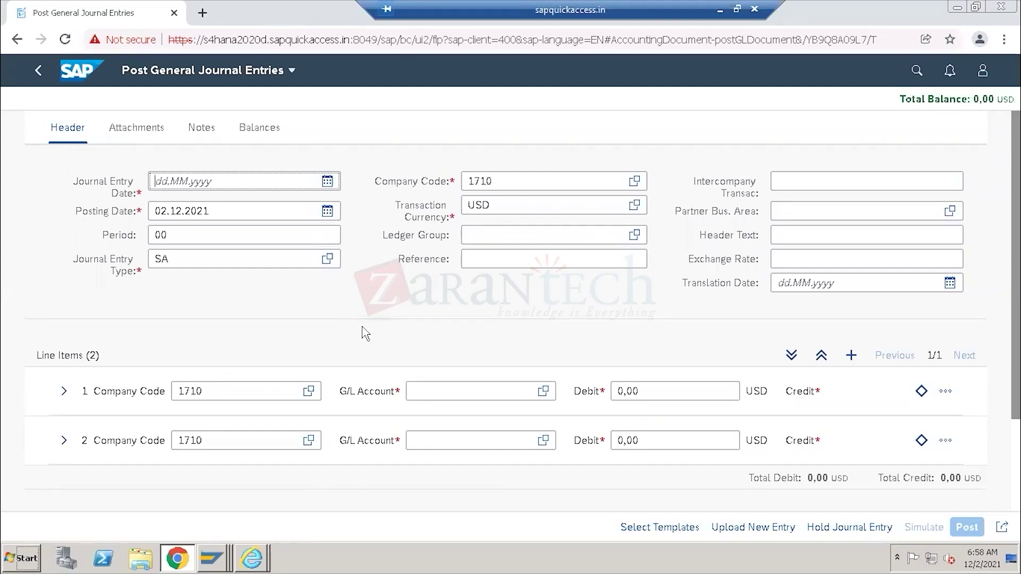
Enter 31.11.2021 as the journal entry date and paste it into the posting date.
{"action": "left_click_drag", "start_coordinate": [217, 212], "coordinate": [153, 211]}
{"action": "left_click", "coordinate": [192, 182]}
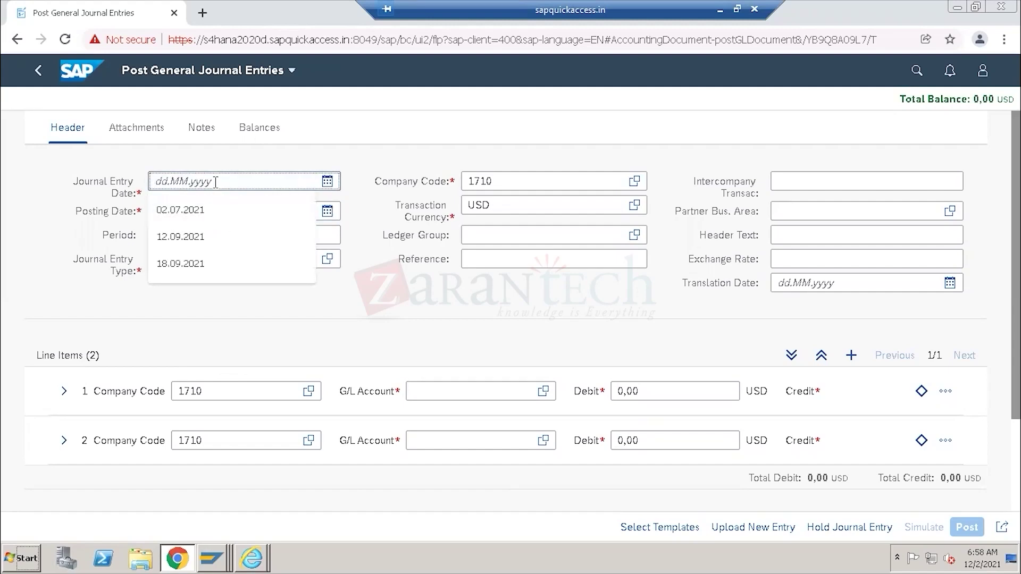
{"action": "type", "text": "3"}
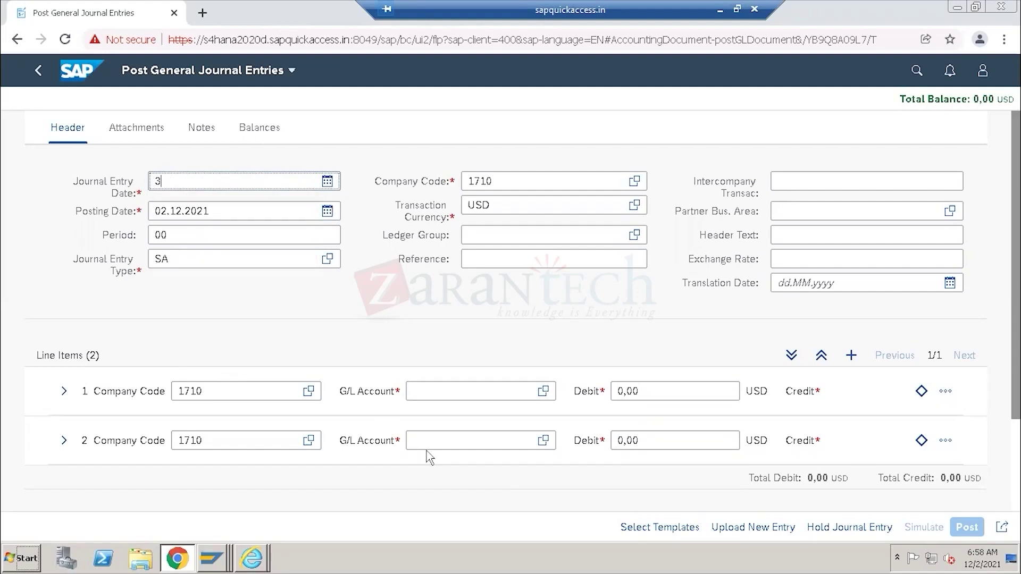
{"action": "type", "text": "1.11.2021"}
{"action": "left_click_drag", "start_coordinate": [221, 183], "coordinate": [133, 183]}
{"action": "key", "text": "ctrl+c"}
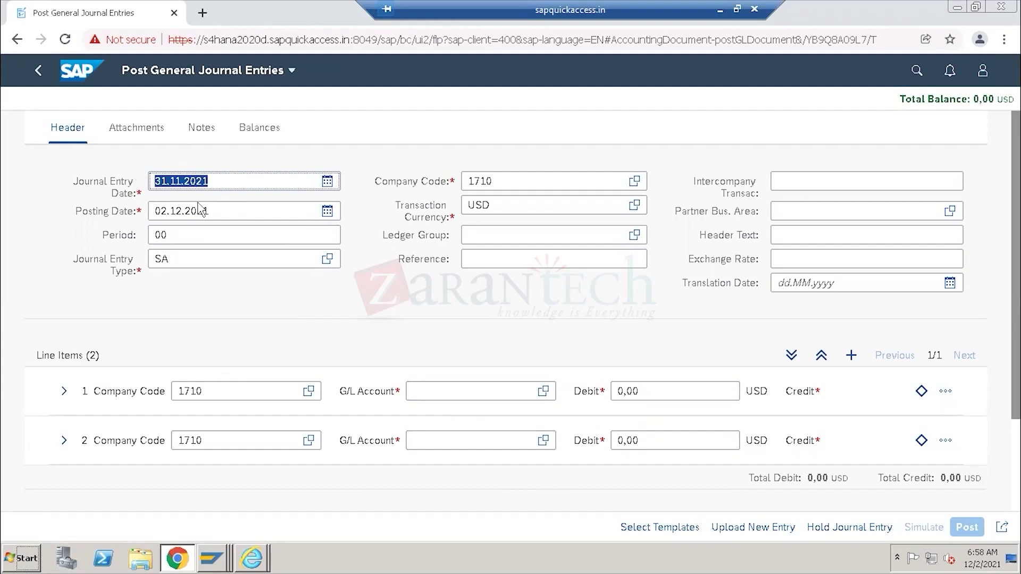
{"action": "left_click_drag", "start_coordinate": [210, 211], "coordinate": [144, 218]}
{"action": "key", "text": "ctrl+v"}
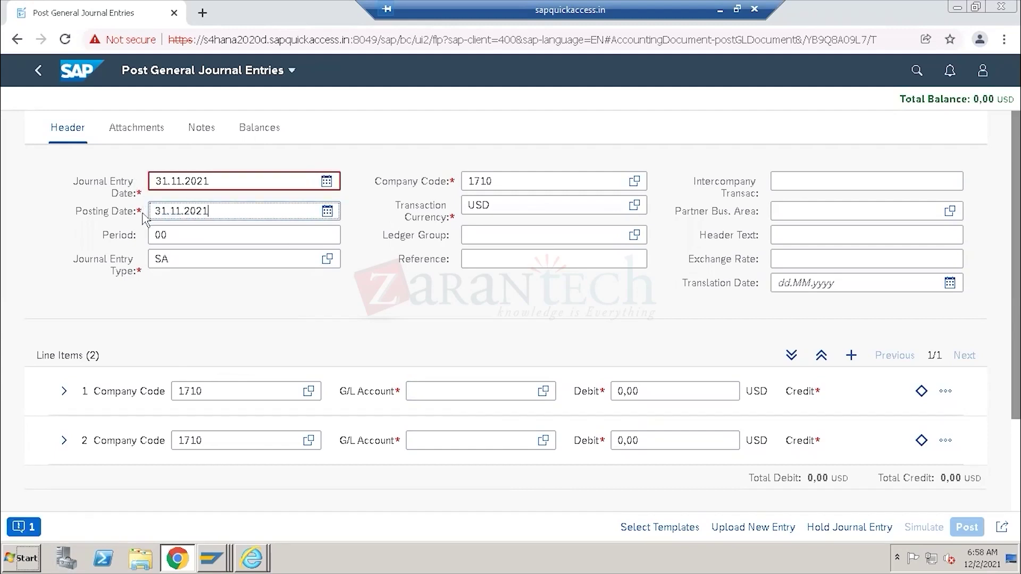
Check header company code 1710 and the line-item amount and G/L account fields.
{"action": "double_click", "coordinate": [496, 176]}
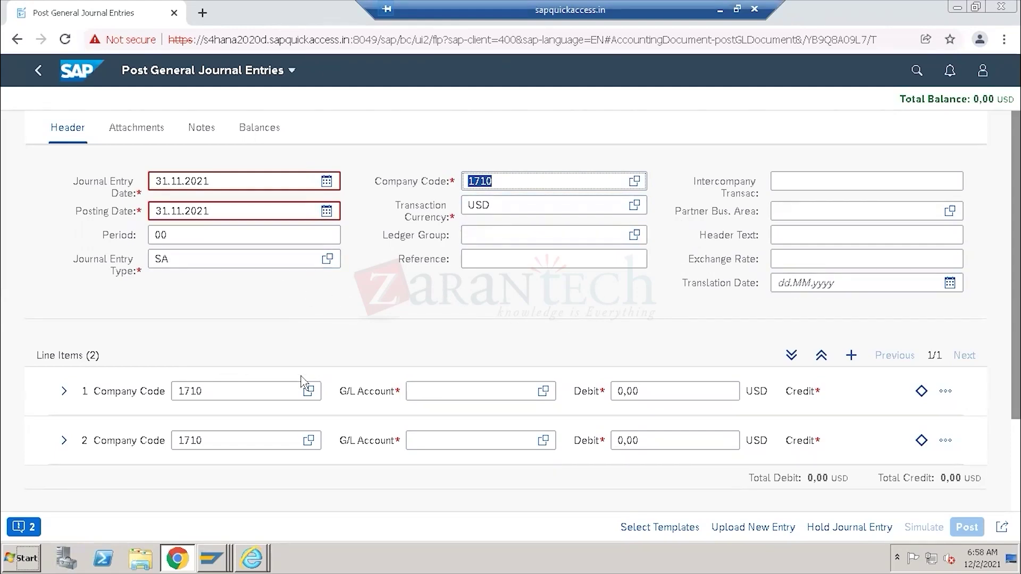
{"action": "left_click", "coordinate": [646, 391]}
{"action": "left_click", "coordinate": [646, 437]}
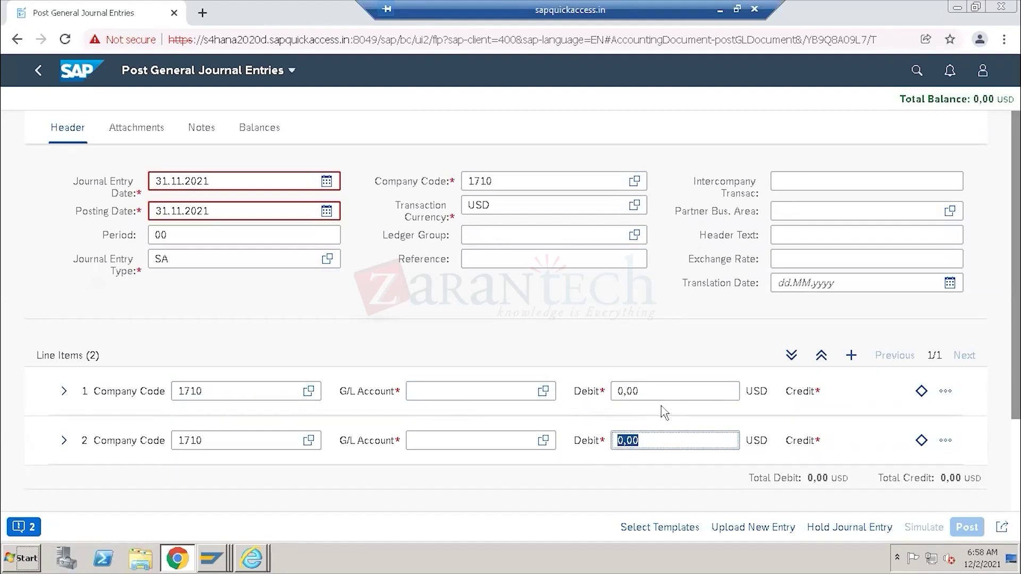
{"action": "left_click", "coordinate": [652, 390]}
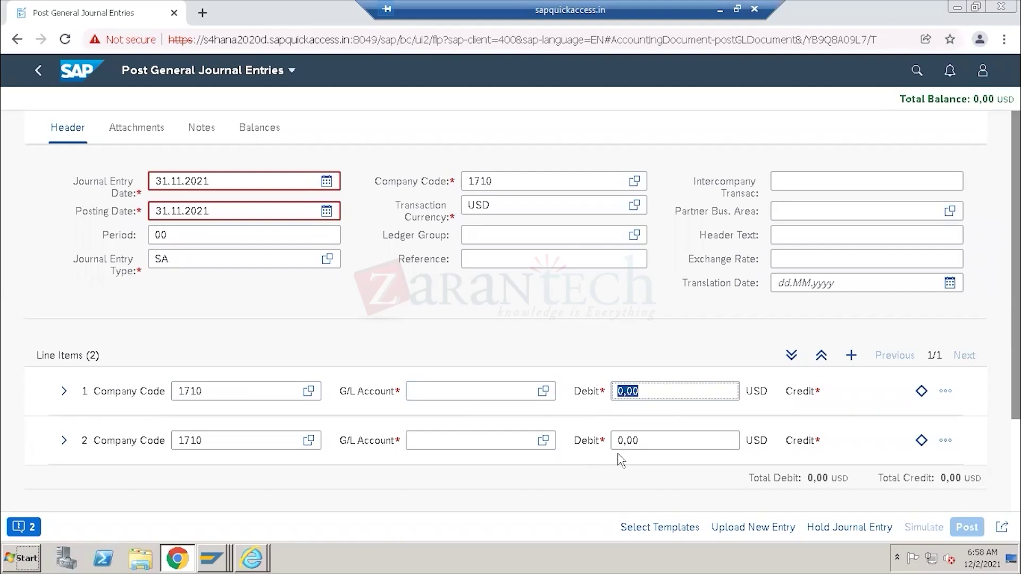
{"action": "left_click", "coordinate": [448, 393]}
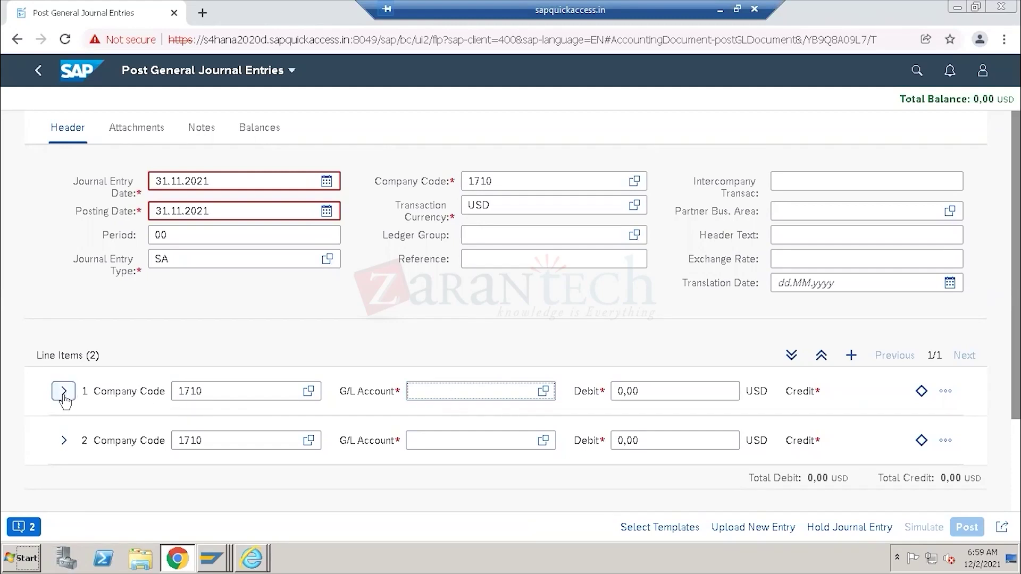
{"action": "left_click", "coordinate": [543, 392]}
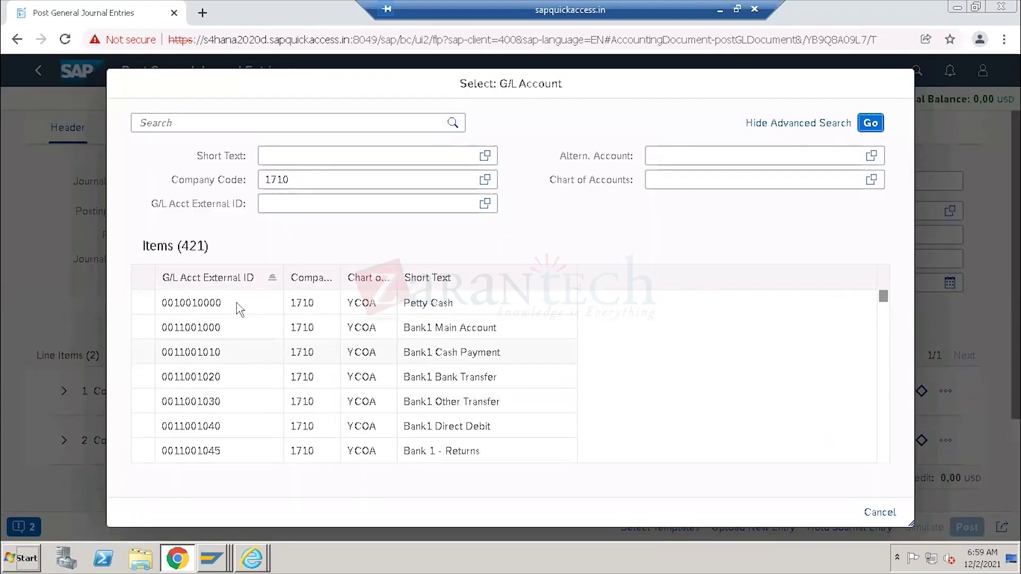
{"action": "scroll", "coordinate": [235, 354], "scroll_direction": "down", "scroll_amount": 5}
{"action": "left_click_drag", "start_coordinate": [884, 325], "coordinate": [891, 414]}
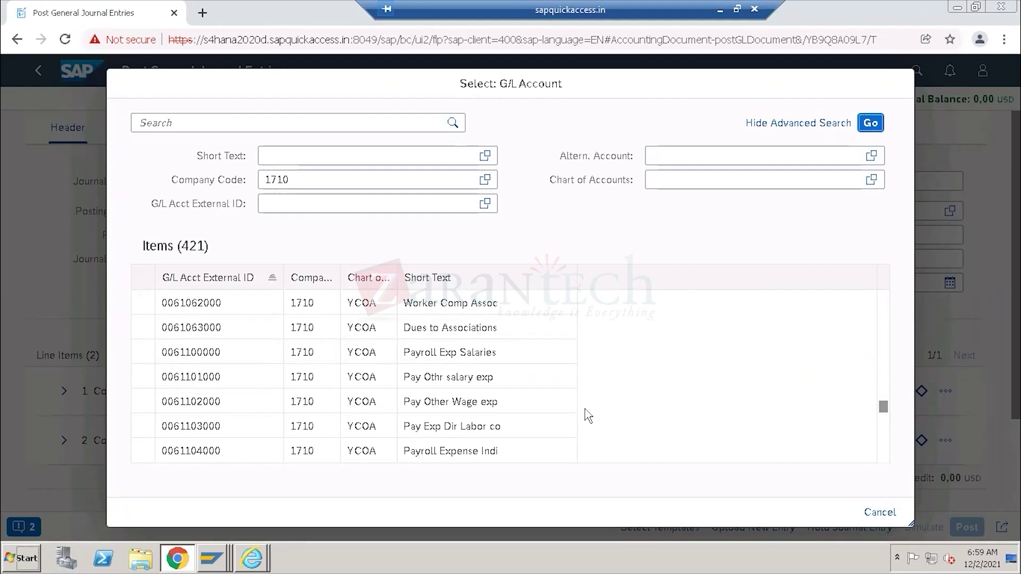
{"action": "scroll", "coordinate": [451, 381], "scroll_direction": "up", "scroll_amount": 5}
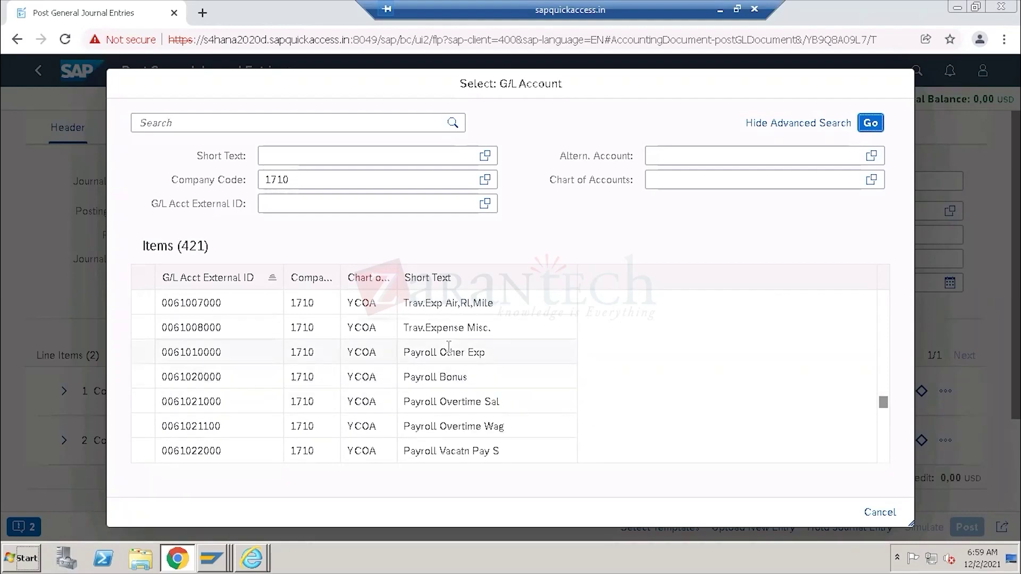
{"action": "scroll", "coordinate": [447, 341], "scroll_direction": "up", "scroll_amount": 3}
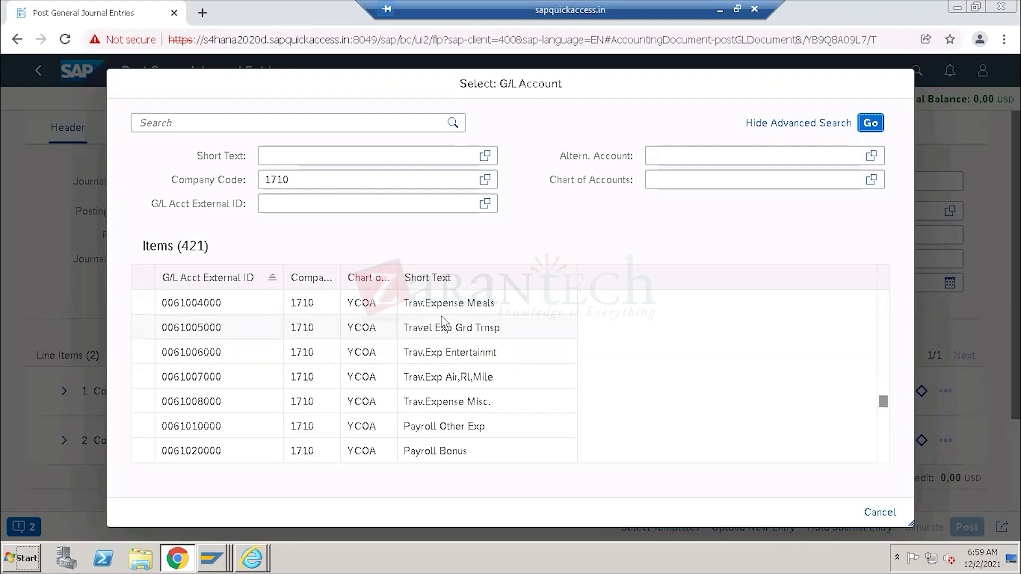
{"action": "left_click", "coordinate": [439, 378]}
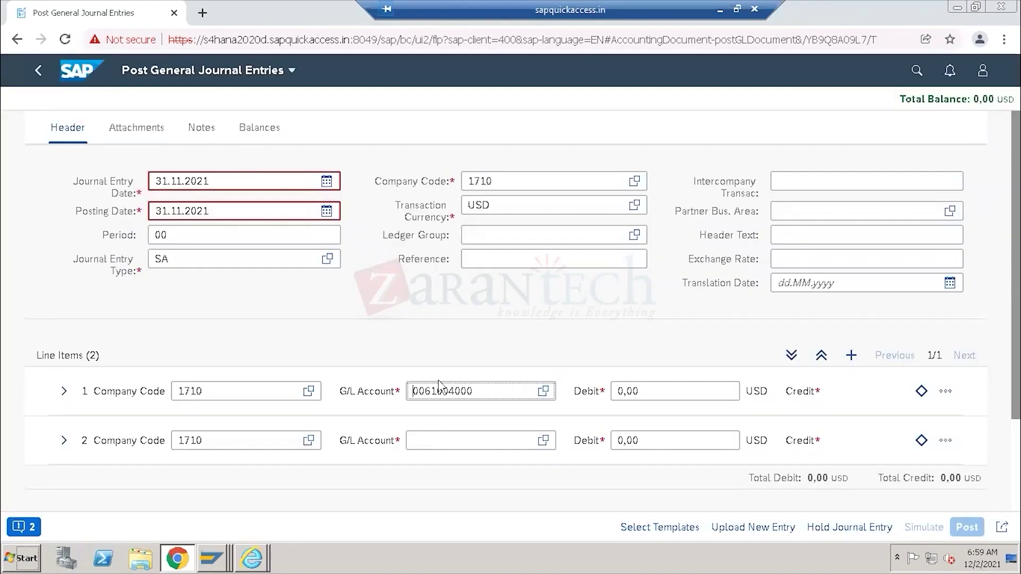
{"action": "left_click", "coordinate": [543, 441]}
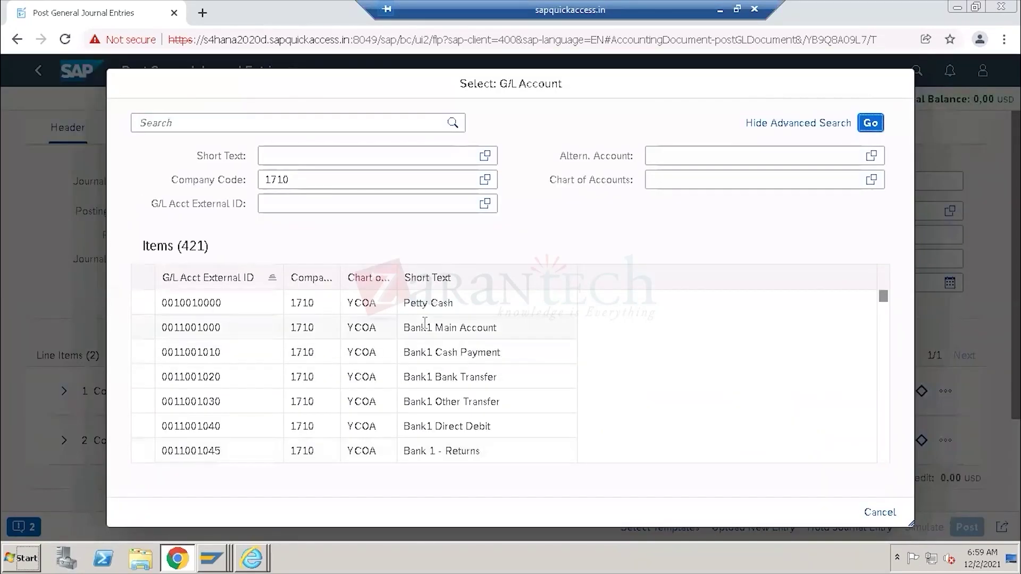
{"action": "left_click", "coordinate": [425, 323]}
{"action": "left_click_drag", "start_coordinate": [476, 441], "coordinate": [408, 446]}
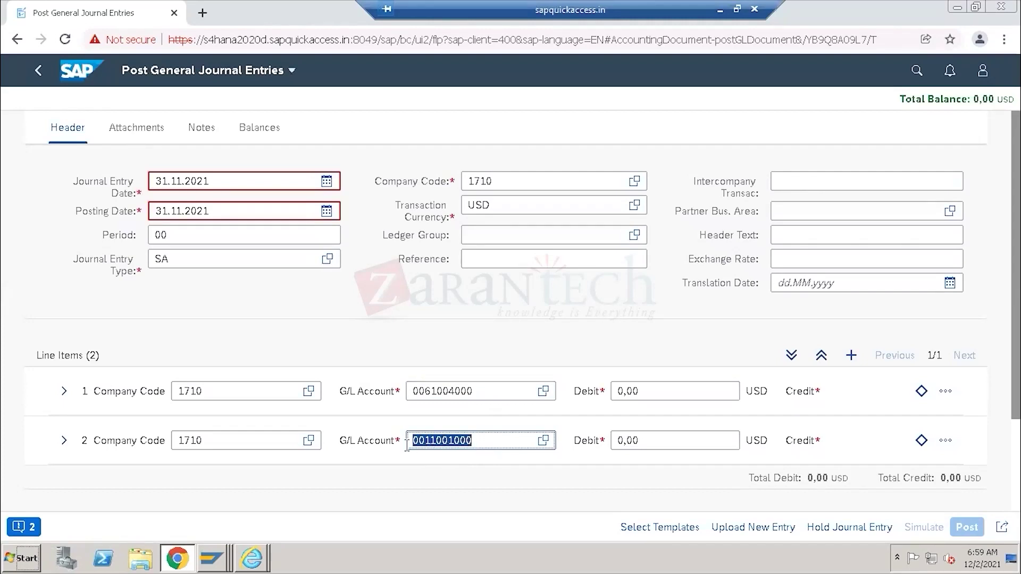
Begin entering line 1's debit amount and expand line 1 to view its extra fields.
{"action": "left_click", "coordinate": [643, 391]}
{"action": "type", "text": "10"}
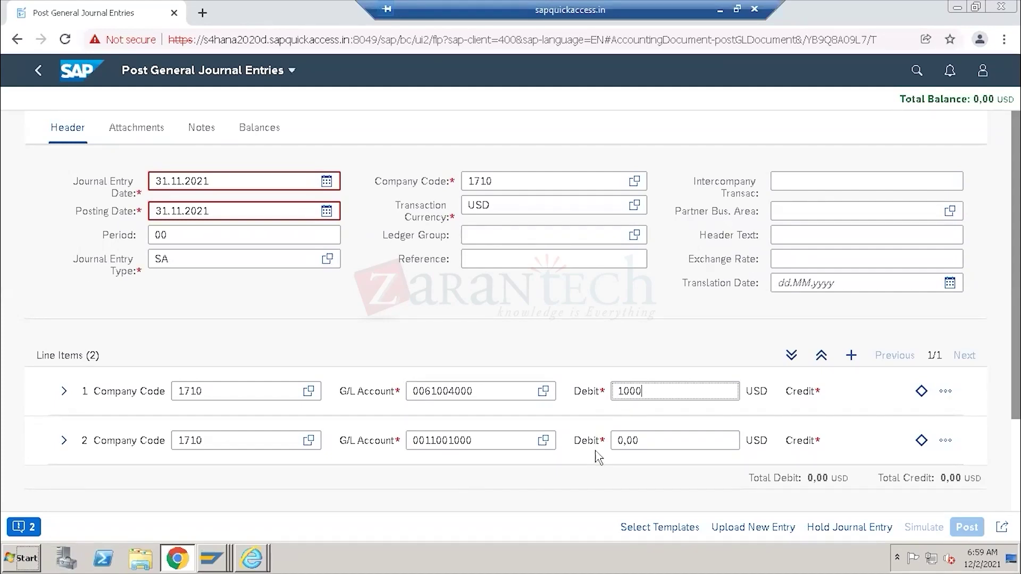
{"action": "scroll", "coordinate": [598, 452], "scroll_direction": "down", "scroll_amount": 3}
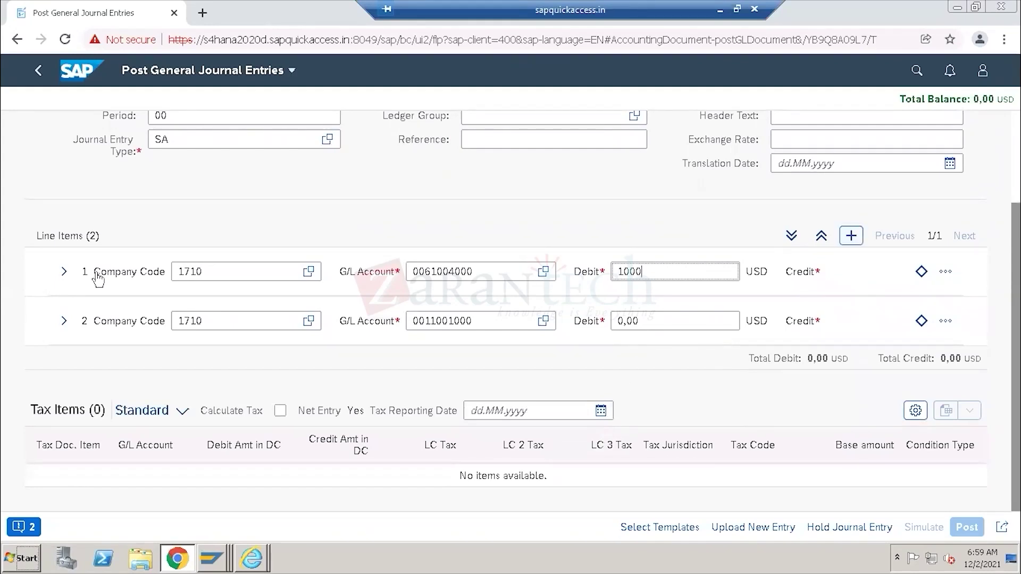
{"action": "left_click", "coordinate": [63, 272]}
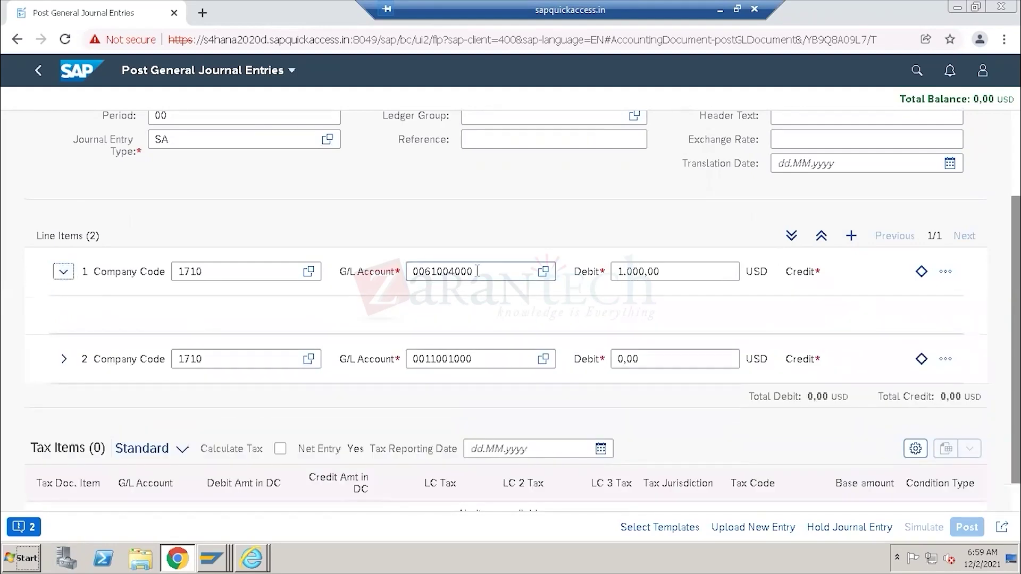
{"action": "double_click", "coordinate": [477, 272]}
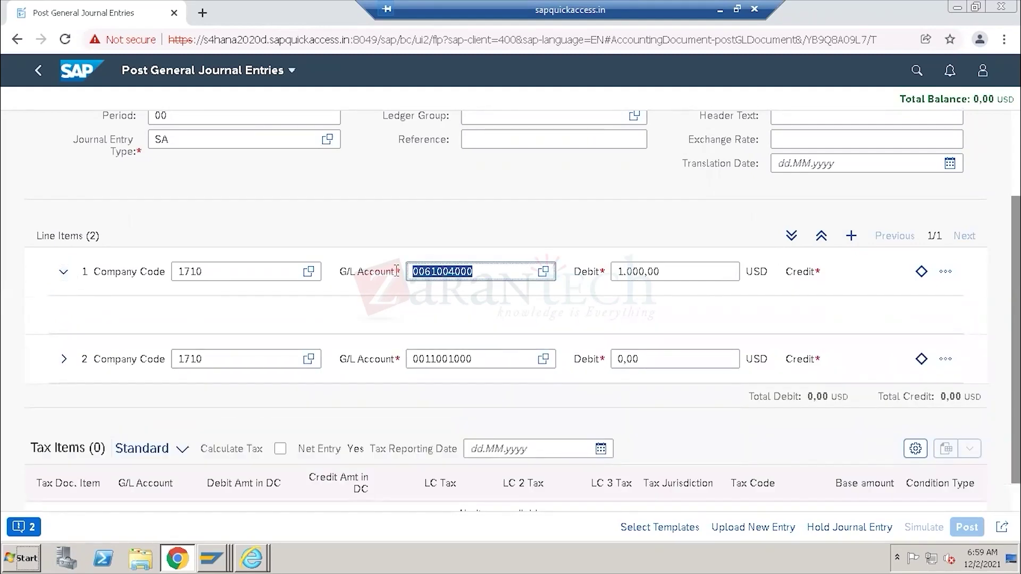
{"action": "scroll", "coordinate": [525, 328], "scroll_direction": "down", "scroll_amount": 1}
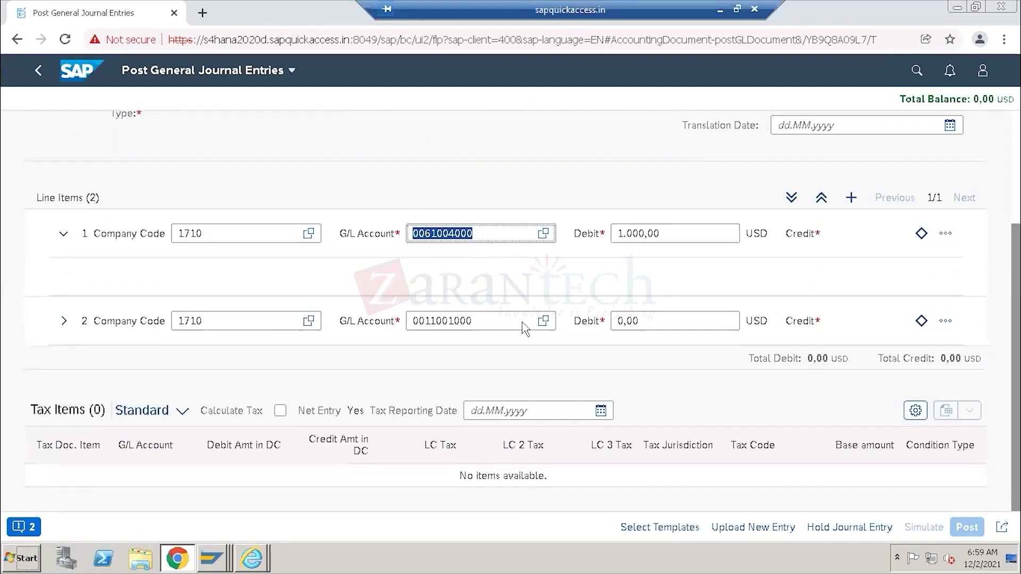
{"action": "scroll", "coordinate": [524, 321], "scroll_direction": "up", "scroll_amount": 4}
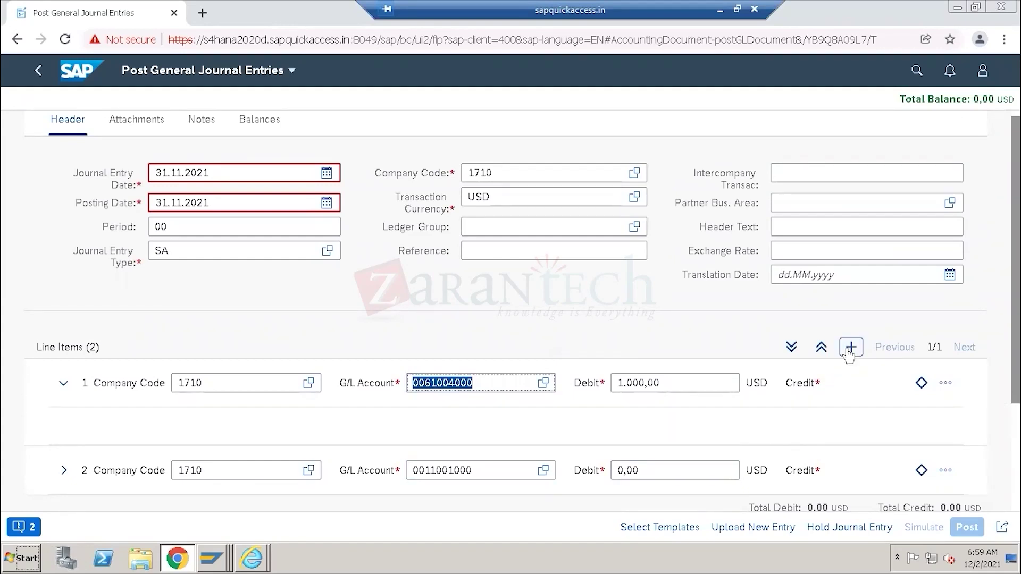
{"action": "scroll", "coordinate": [575, 383], "scroll_direction": "down", "scroll_amount": 3}
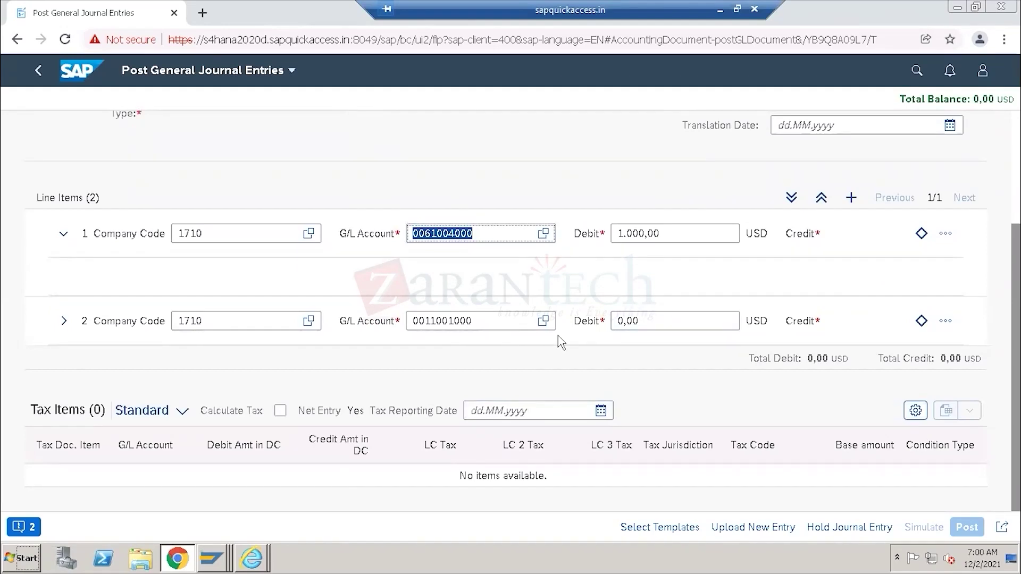
Enter 1.000 through the amount popover, giving line 1 1.000,00 and a 1.000,00 imbalance.
{"action": "left_click", "coordinate": [946, 322]}
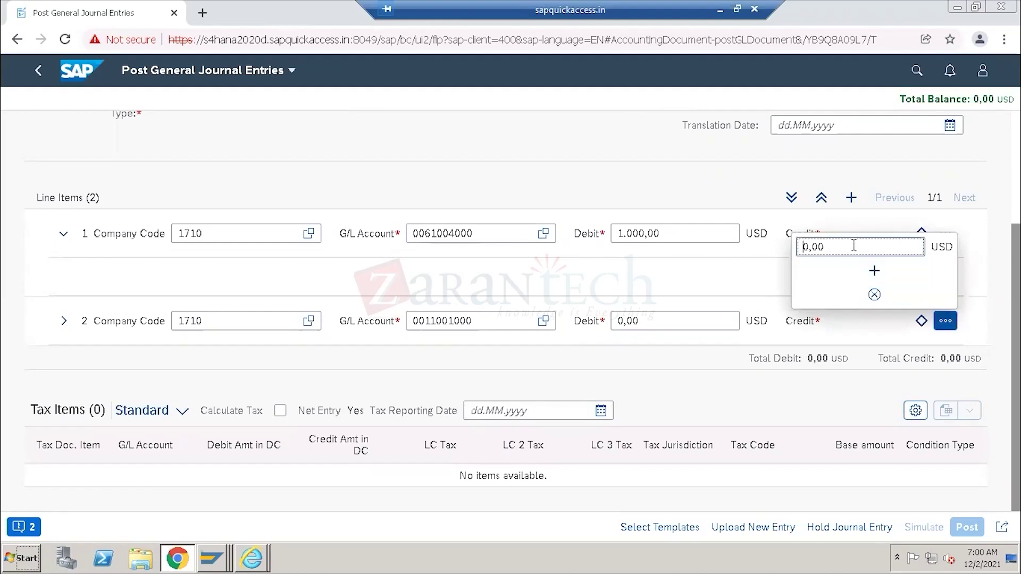
{"action": "left_click_drag", "start_coordinate": [830, 247], "coordinate": [801, 249]}
{"action": "type", "text": "1.00"}
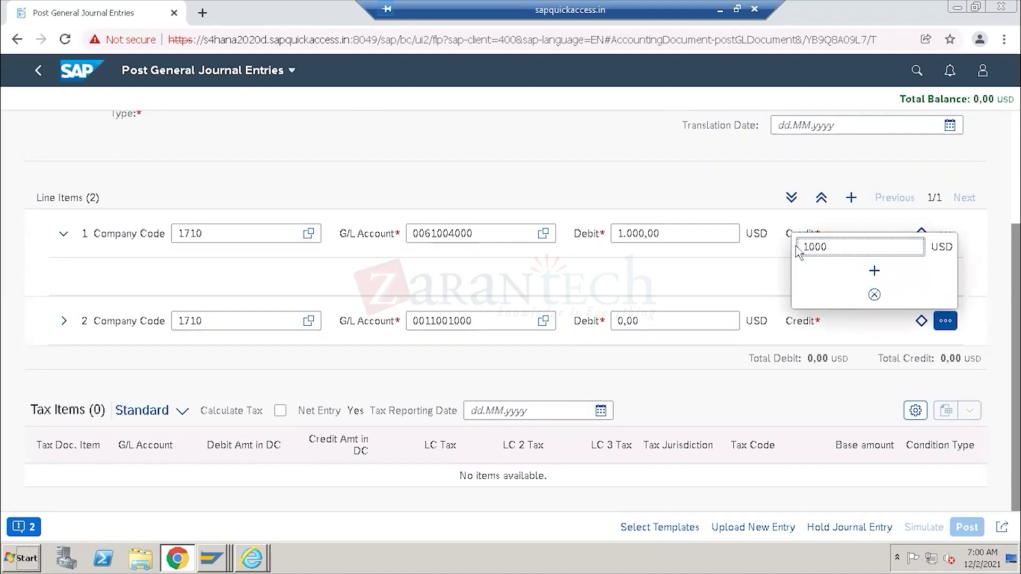
{"action": "type", "text": "0"}
{"action": "key", "text": "Return"}
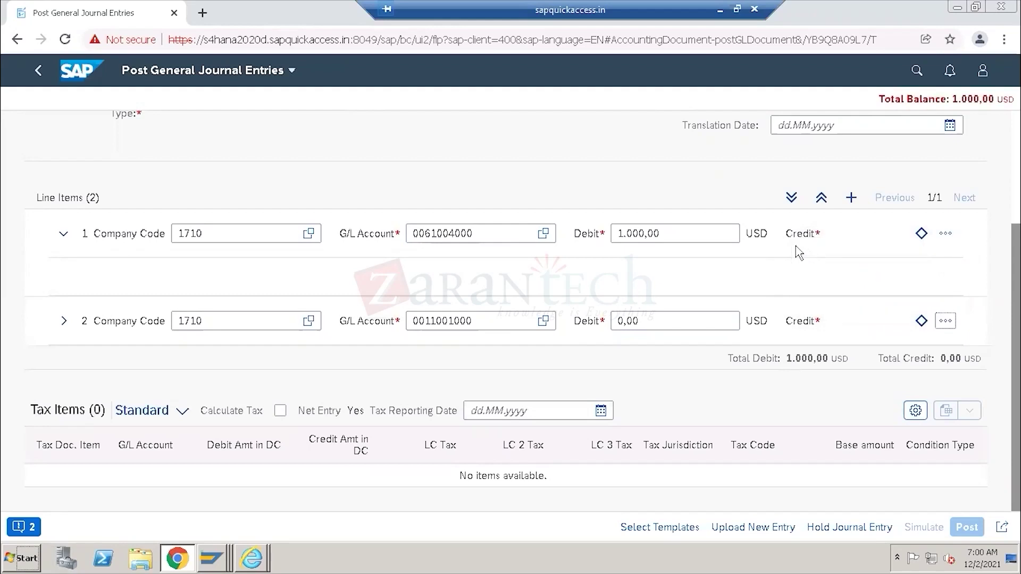
{"action": "left_click_drag", "start_coordinate": [921, 99], "coordinate": [998, 99]}
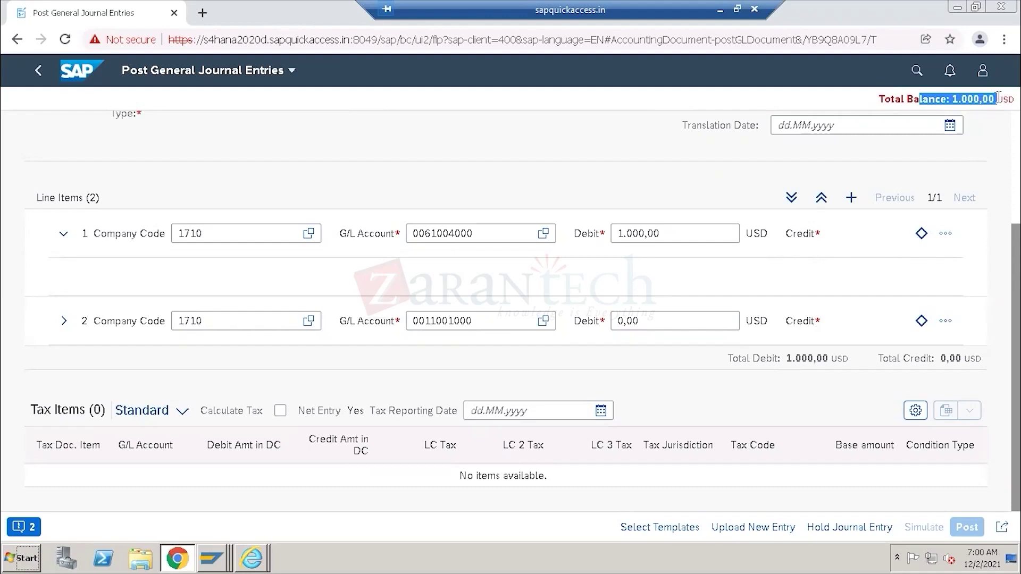
{"action": "left_click_drag", "start_coordinate": [660, 233], "coordinate": [624, 227]}
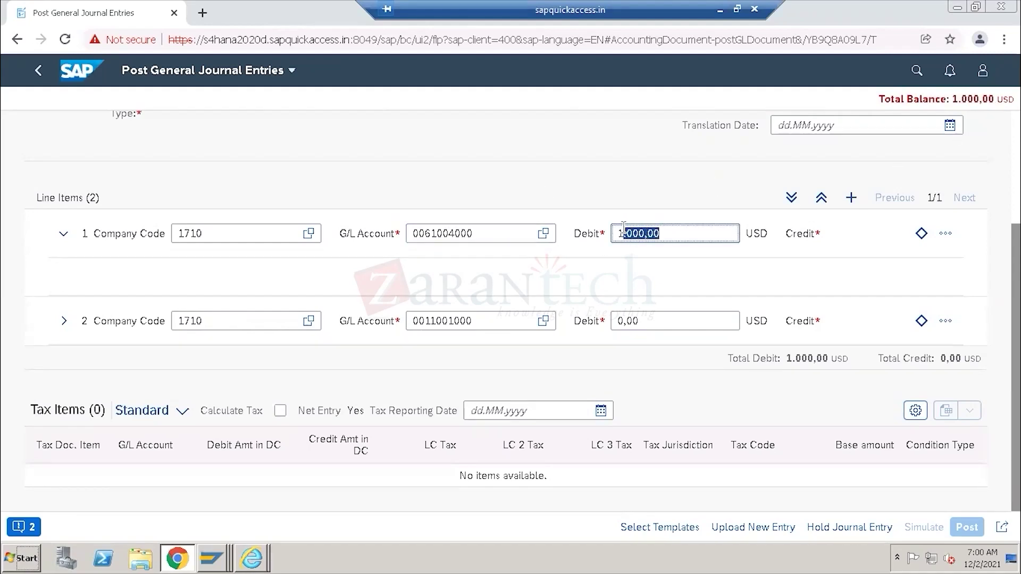
Set line 2's amount to 1.000 so the total balance shows 0,00.
{"action": "left_click", "coordinate": [671, 320]}
{"action": "double_click", "coordinate": [618, 321]}
{"action": "type", "text": "1.00"}
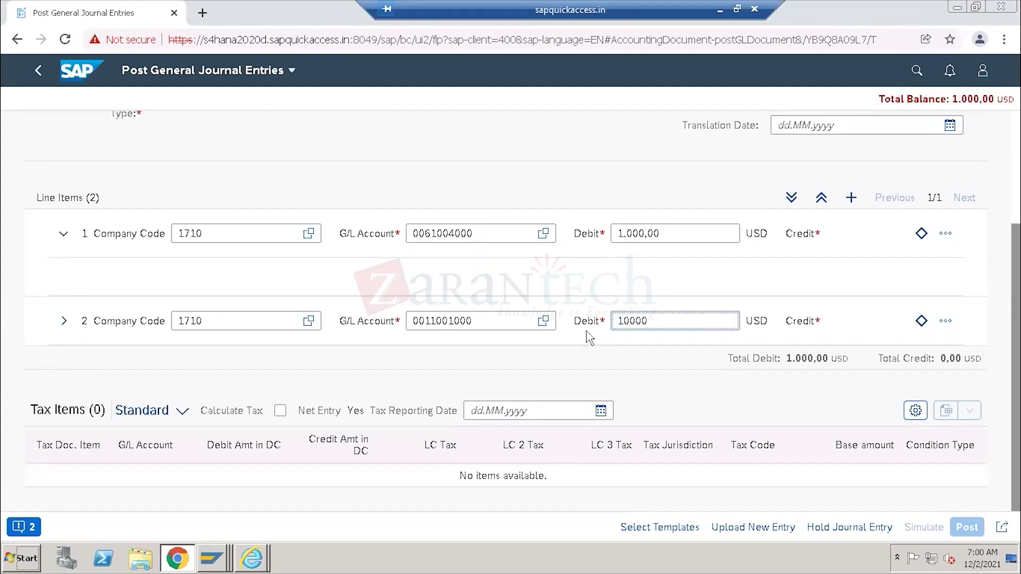
{"action": "type", "text": "0"}
{"action": "key", "text": "Return"}
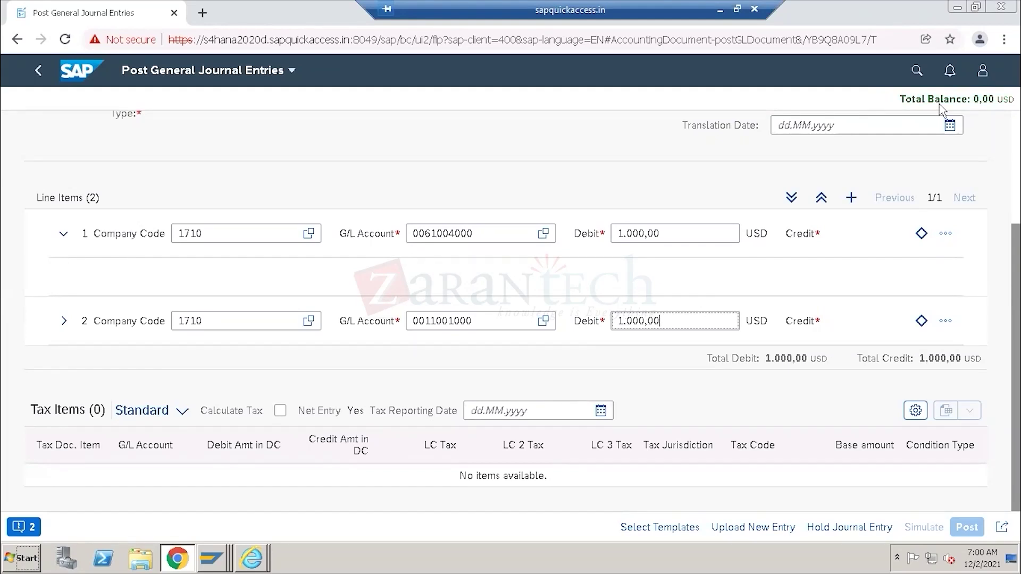
{"action": "left_click_drag", "start_coordinate": [817, 321], "coordinate": [786, 323]}
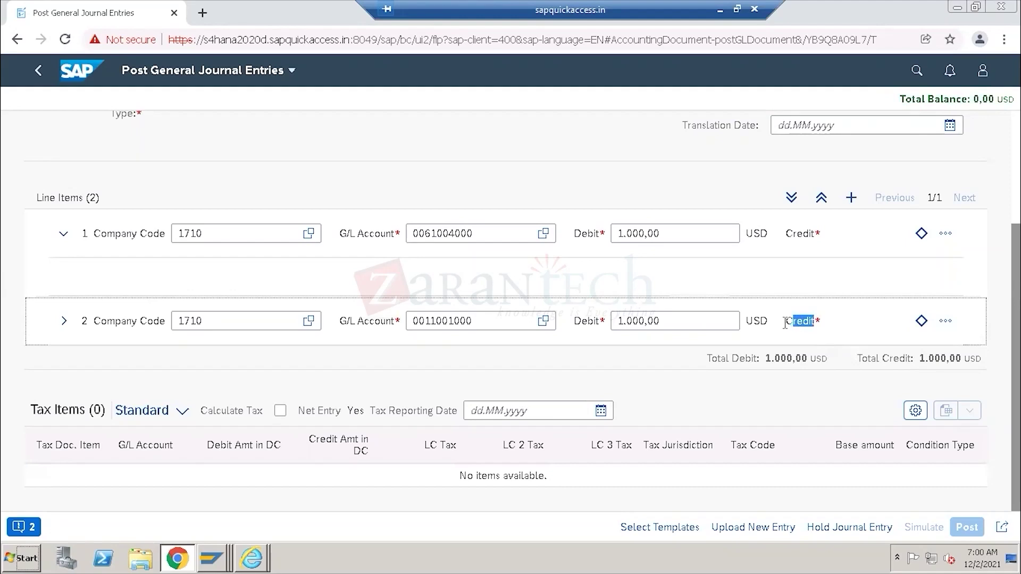
{"action": "left_click_drag", "start_coordinate": [669, 233], "coordinate": [611, 237]}
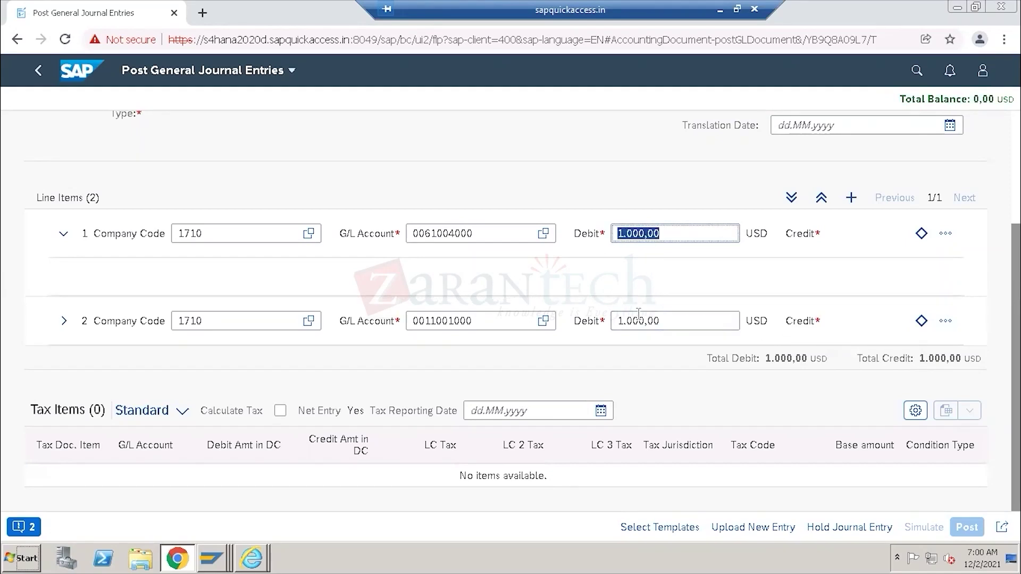
{"action": "left_click", "coordinate": [936, 104]}
{"action": "left_click_drag", "start_coordinate": [965, 104], "coordinate": [996, 102]}
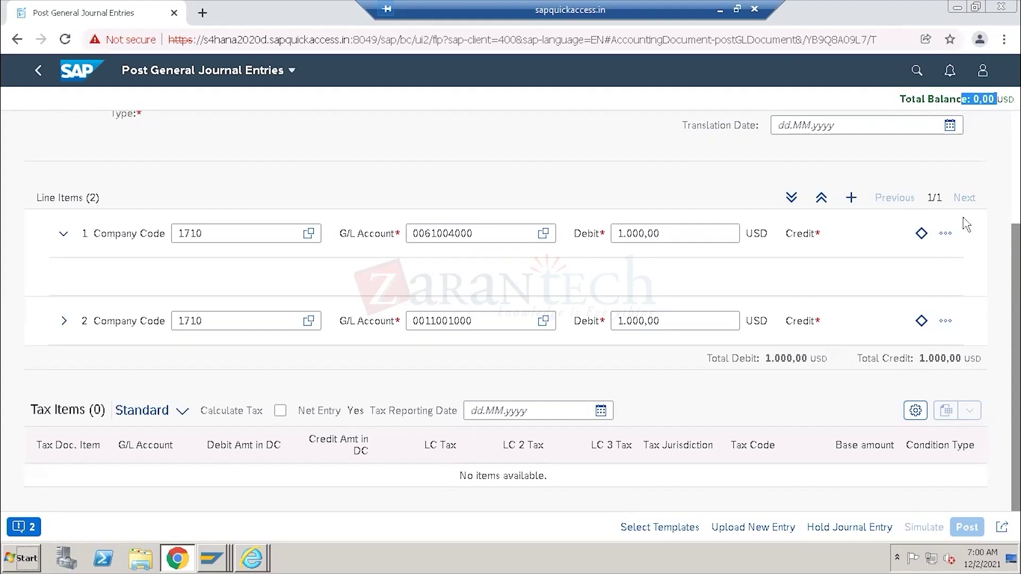
{"action": "left_click", "coordinate": [59, 323]}
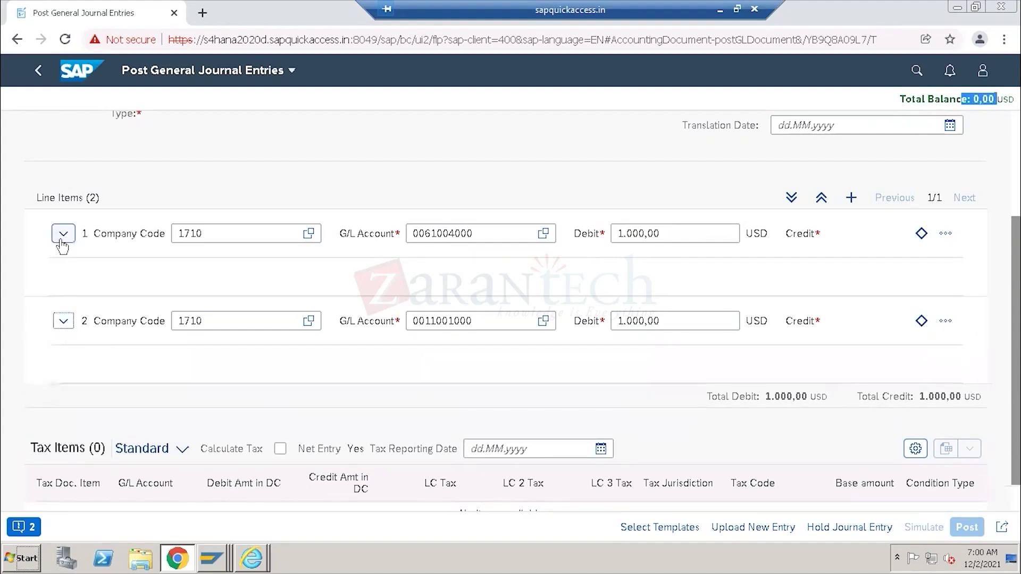
{"action": "scroll", "coordinate": [420, 308], "scroll_direction": "up", "scroll_amount": 1}
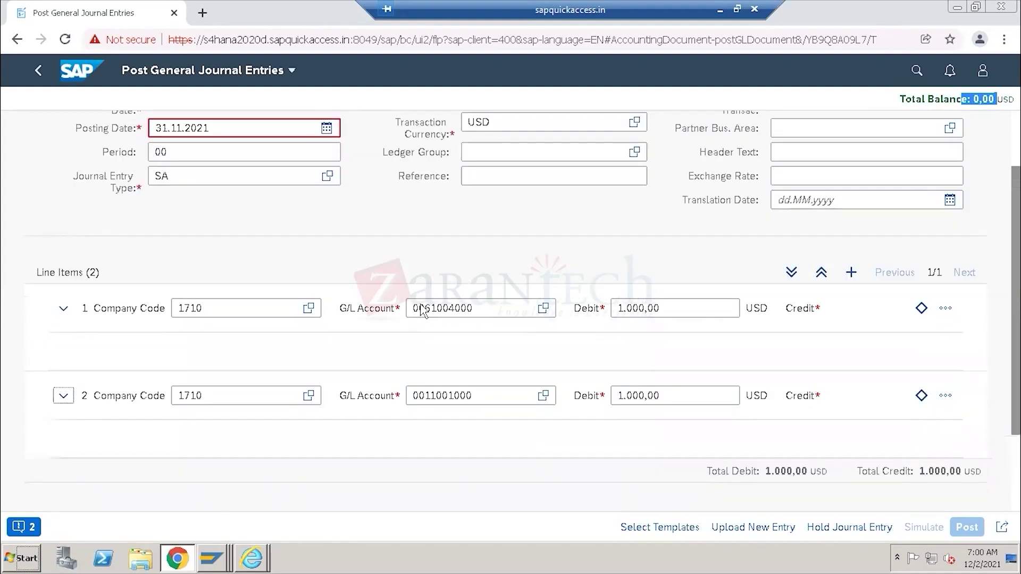
{"action": "scroll", "coordinate": [422, 309], "scroll_direction": "down", "scroll_amount": 2}
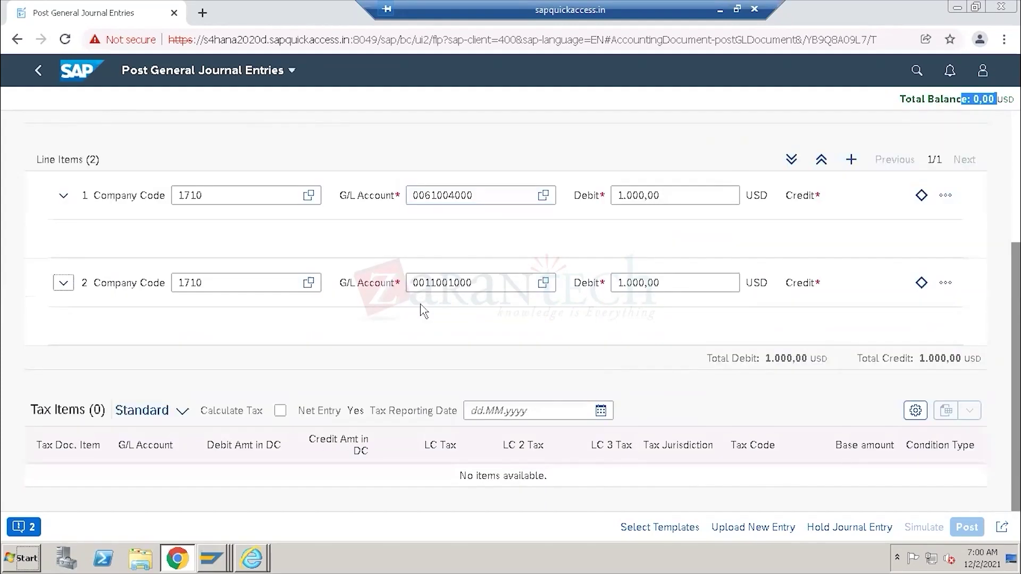
{"action": "scroll", "coordinate": [421, 310], "scroll_direction": "up", "scroll_amount": 3}
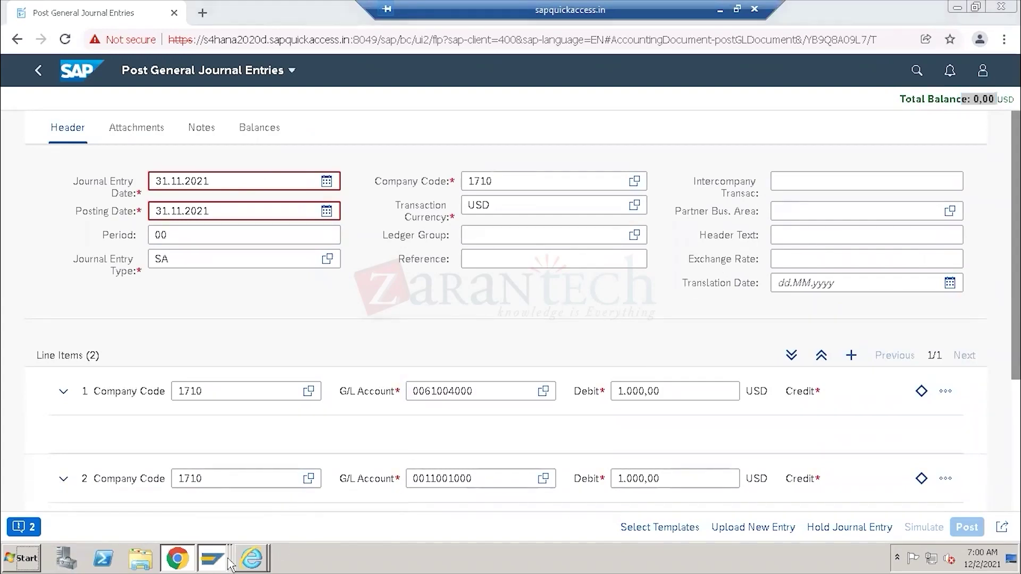
Run F-02 and copy posting date 02.12.2021 into the document date, then return to Fiori.
{"action": "mouse_move", "coordinate": [212, 553]}
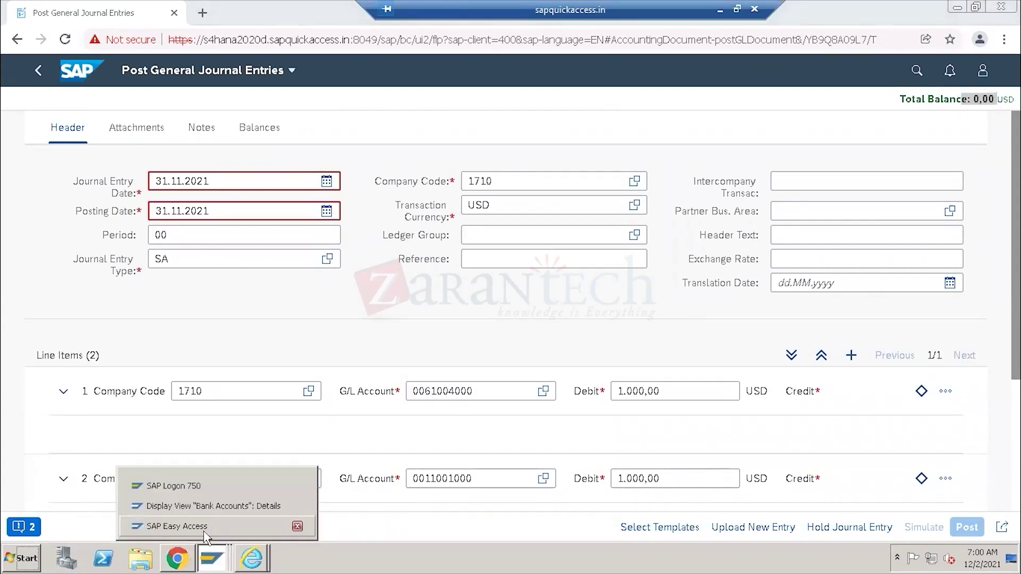
{"action": "left_click", "coordinate": [205, 529]}
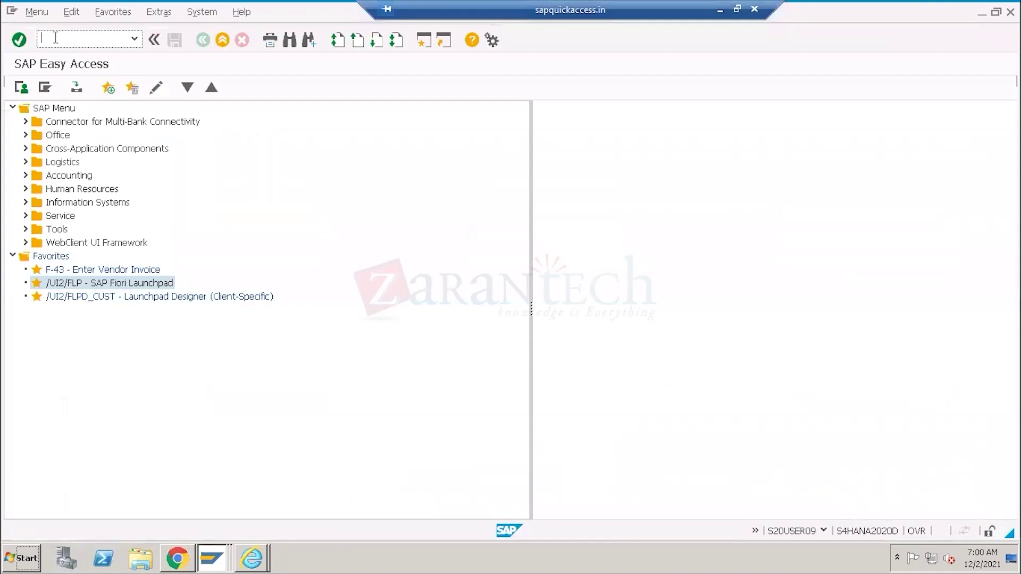
{"action": "type", "text": "f-02"}
{"action": "key", "text": "Return"}
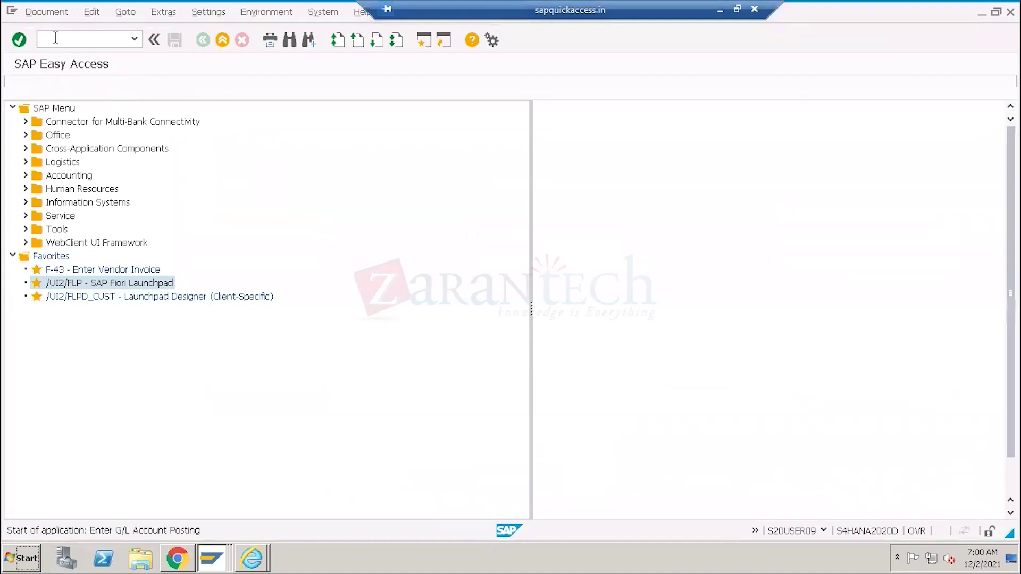
{"action": "left_click_drag", "start_coordinate": [93, 141], "coordinate": [139, 144]}
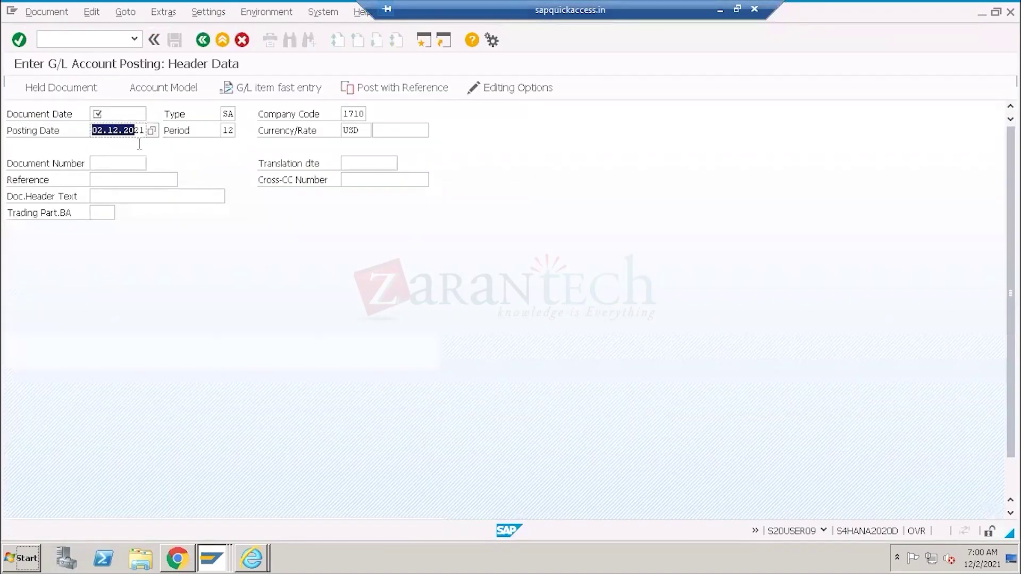
{"action": "key", "text": "ctrl+c"}
{"action": "left_click", "coordinate": [122, 112]}
{"action": "key", "text": "ctrl+v"}
{"action": "scroll", "coordinate": [463, 353], "scroll_direction": "down", "scroll_amount": 2}
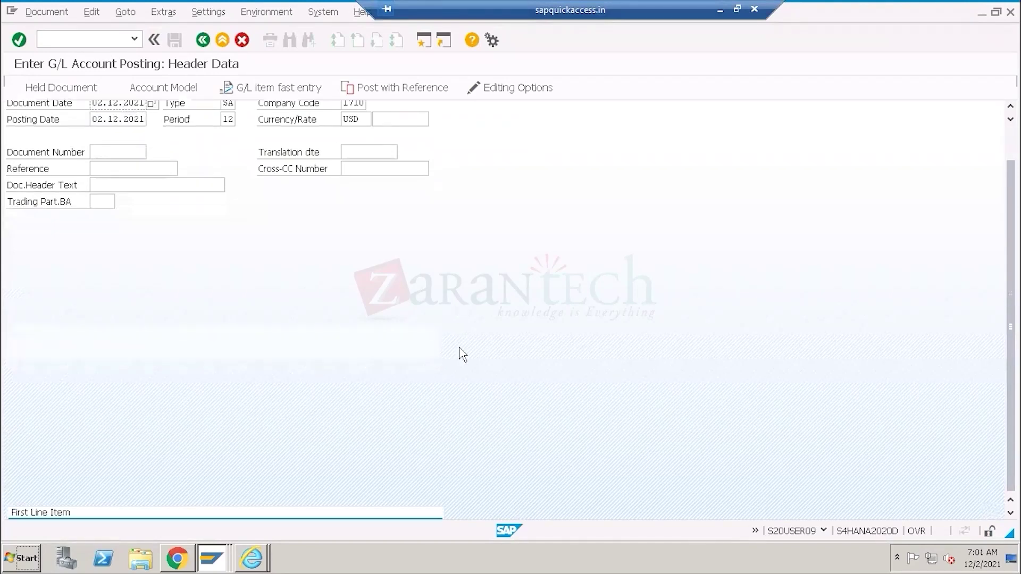
{"action": "left_click", "coordinate": [169, 495]}
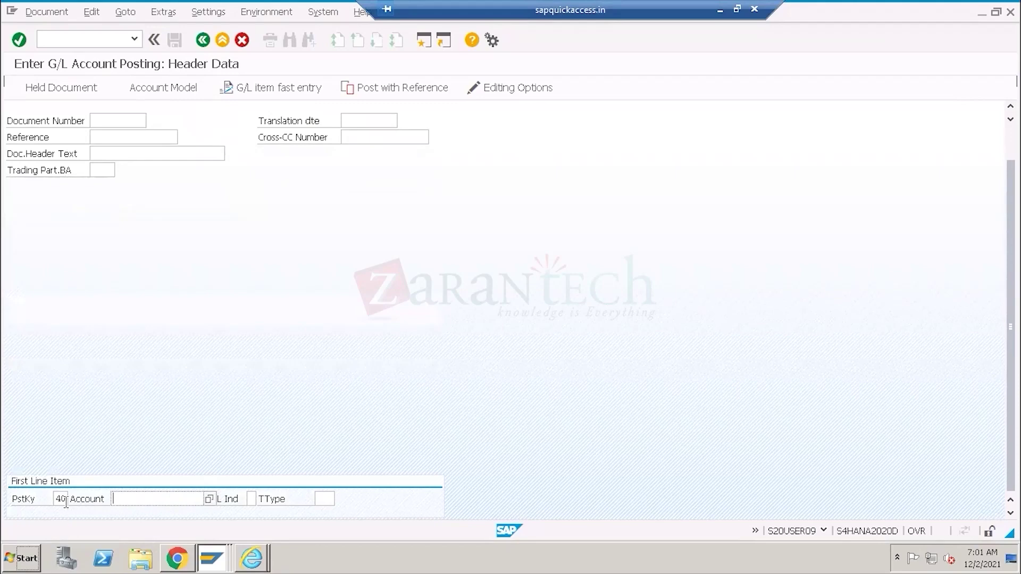
{"action": "left_click", "coordinate": [169, 562]}
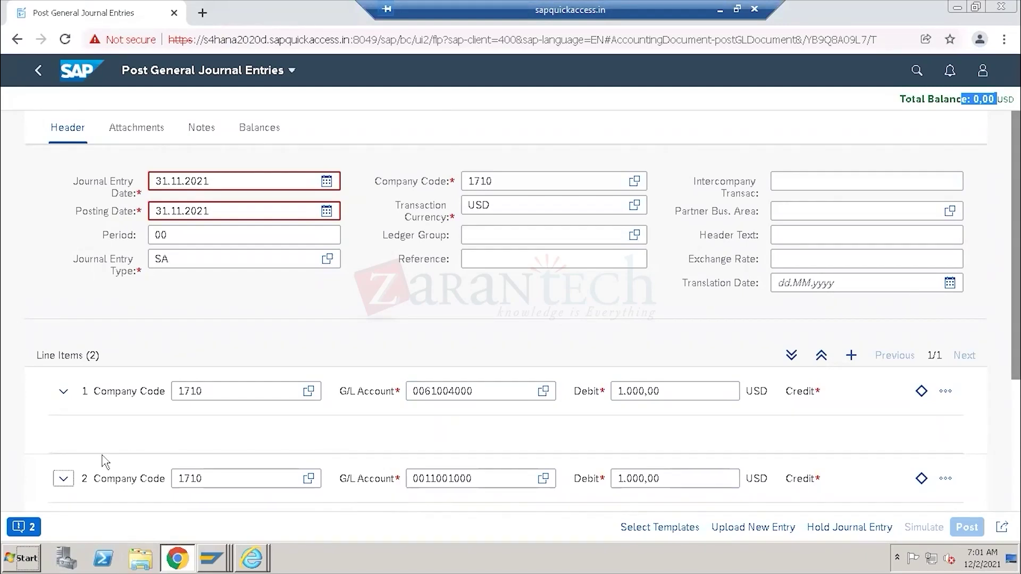
Collapse both line items, note the 1.000,00 debit and credit totals, and leave without posting.
{"action": "left_click", "coordinate": [64, 391]}
{"action": "left_click", "coordinate": [64, 441]}
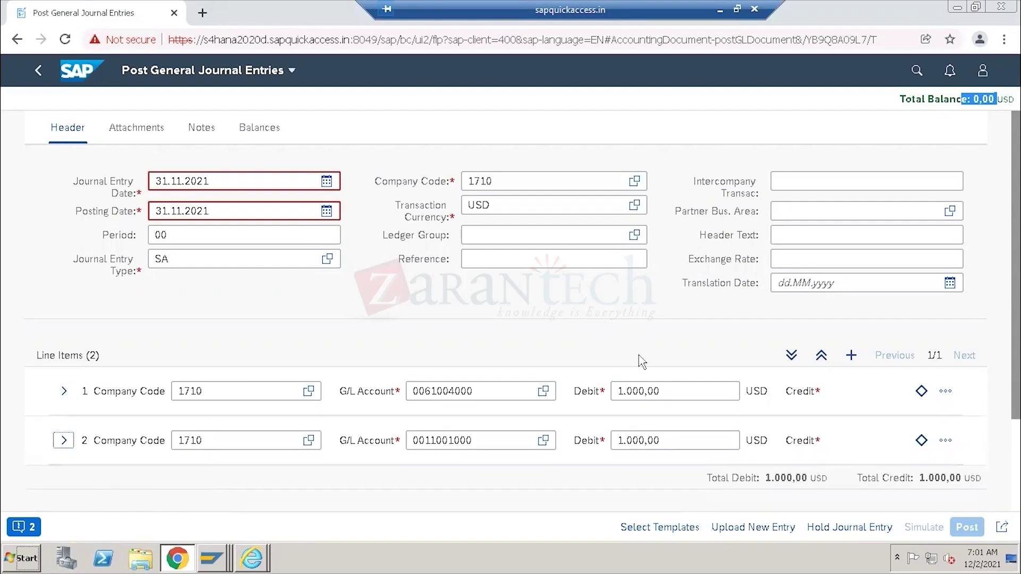
{"action": "left_click_drag", "start_coordinate": [766, 478], "coordinate": [805, 477]}
{"action": "left_click_drag", "start_coordinate": [921, 478], "coordinate": [954, 478]}
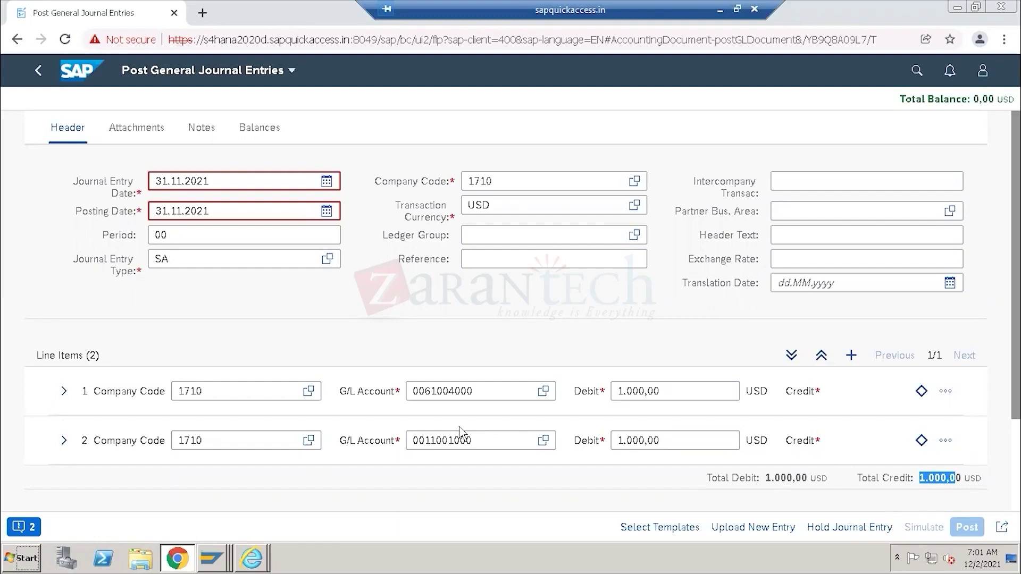
{"action": "left_click", "coordinate": [39, 71]}
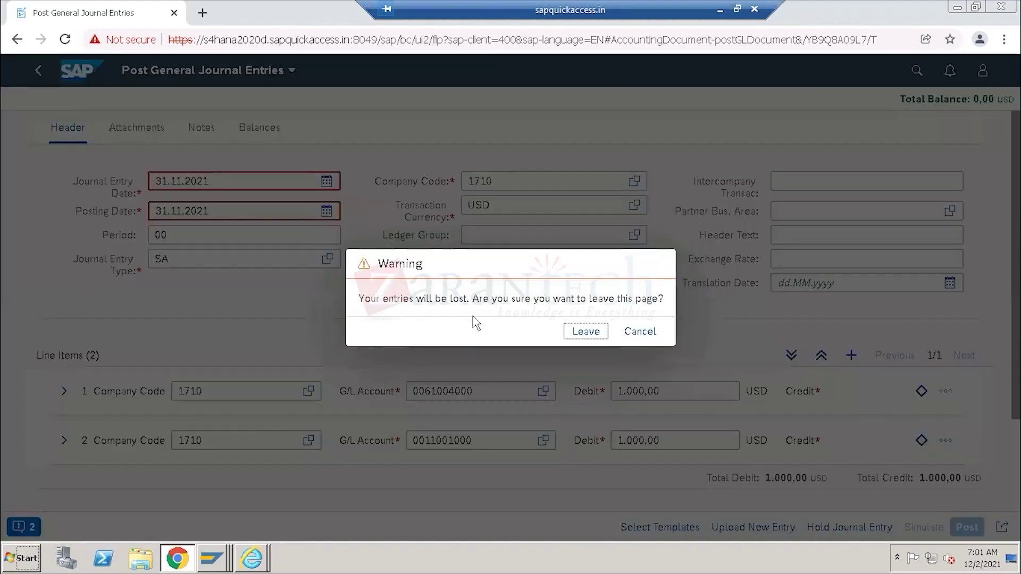
{"action": "left_click", "coordinate": [595, 331]}
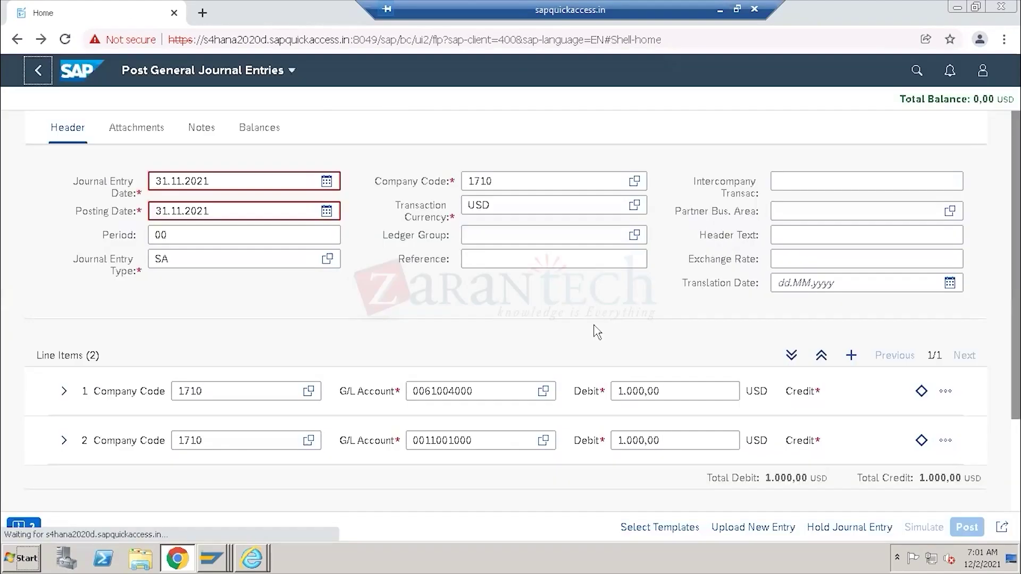
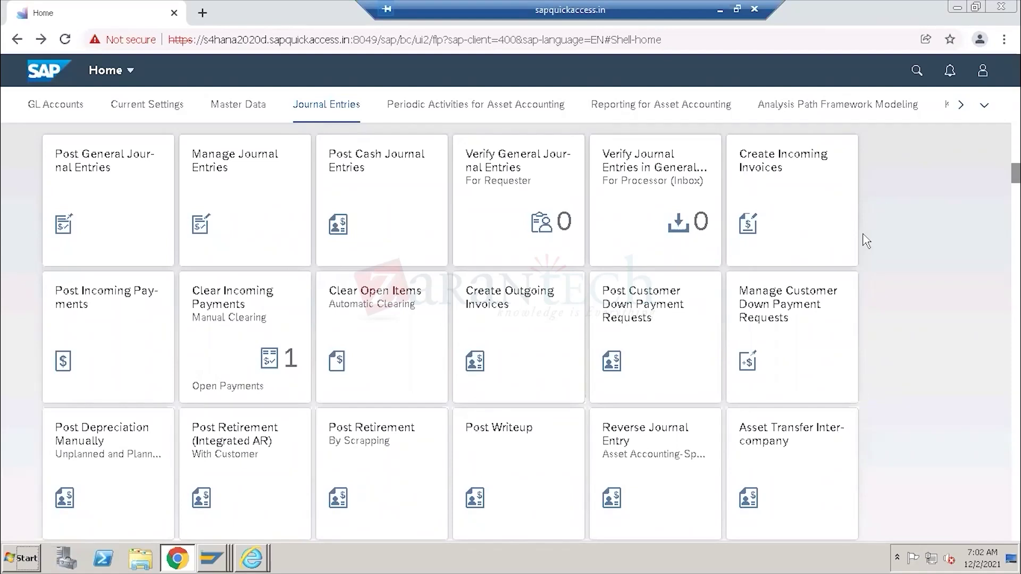
Bring up the Display View "Bank Accounts" window in SAP GUI and back out to SAP Easy Access.
{"action": "left_click", "coordinate": [213, 558]}
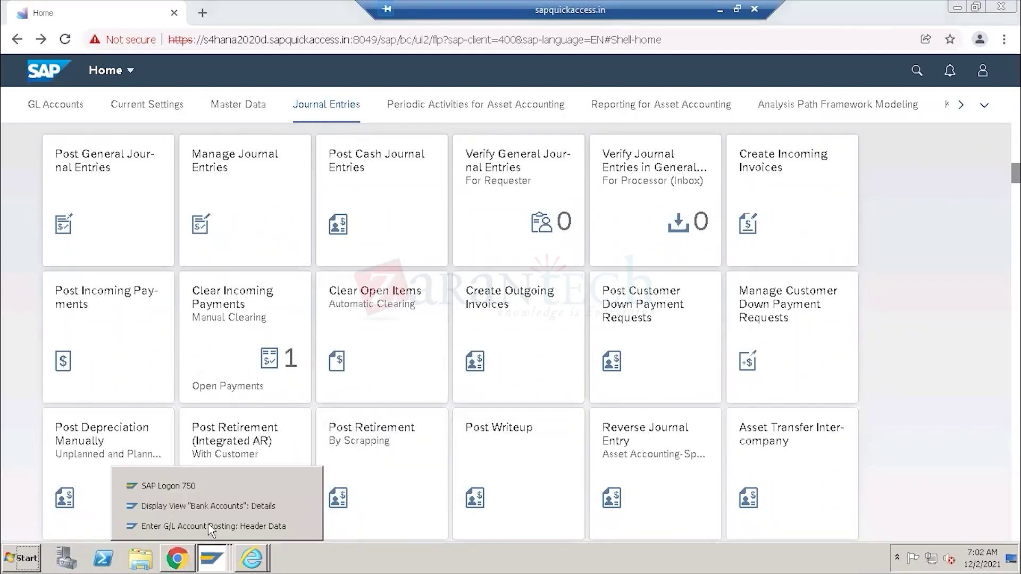
{"action": "left_click", "coordinate": [210, 506]}
{"action": "left_click", "coordinate": [223, 40]}
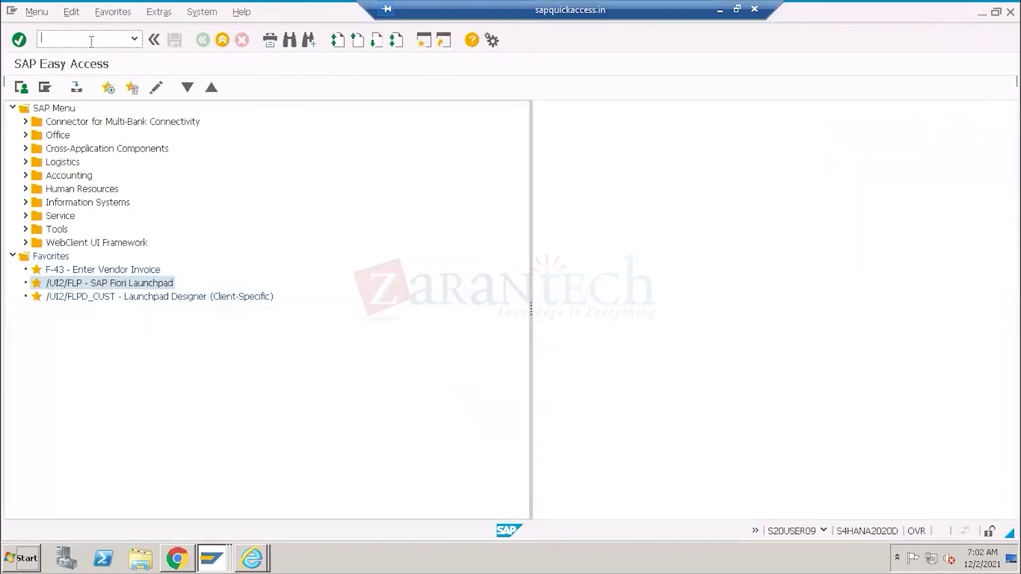
Run F-53 to open the Post Outgoing Payments header for company code 1710 in USD, then back out.
{"action": "type", "text": "f-53"}
{"action": "key", "text": "Return"}
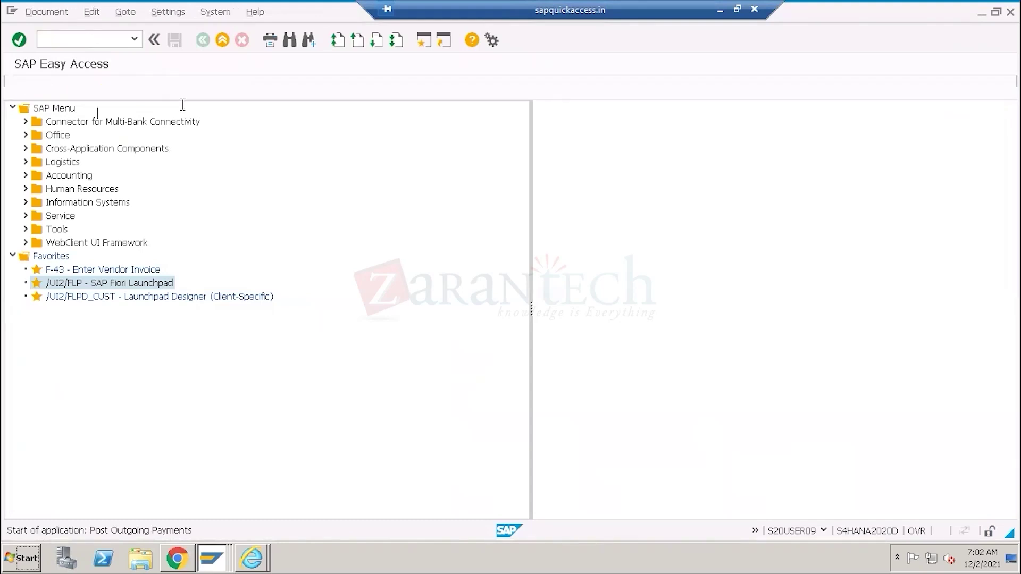
{"action": "left_click", "coordinate": [117, 230]}
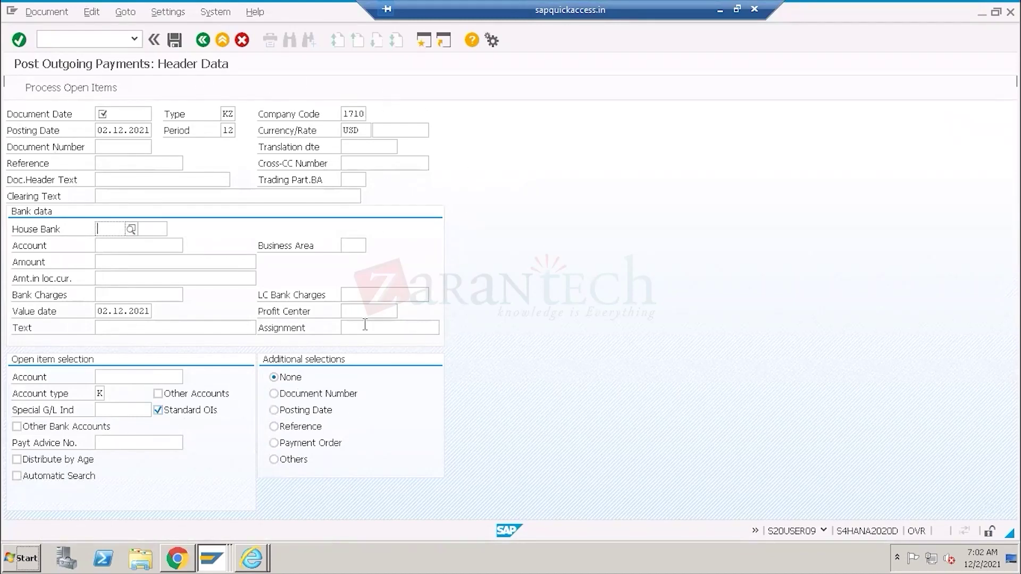
{"action": "left_click", "coordinate": [202, 41]}
Discard the unfinished payment and reveal the Fiori Apps Library page for Days Payable Outstanding (F2688).
{"action": "left_click", "coordinate": [228, 298]}
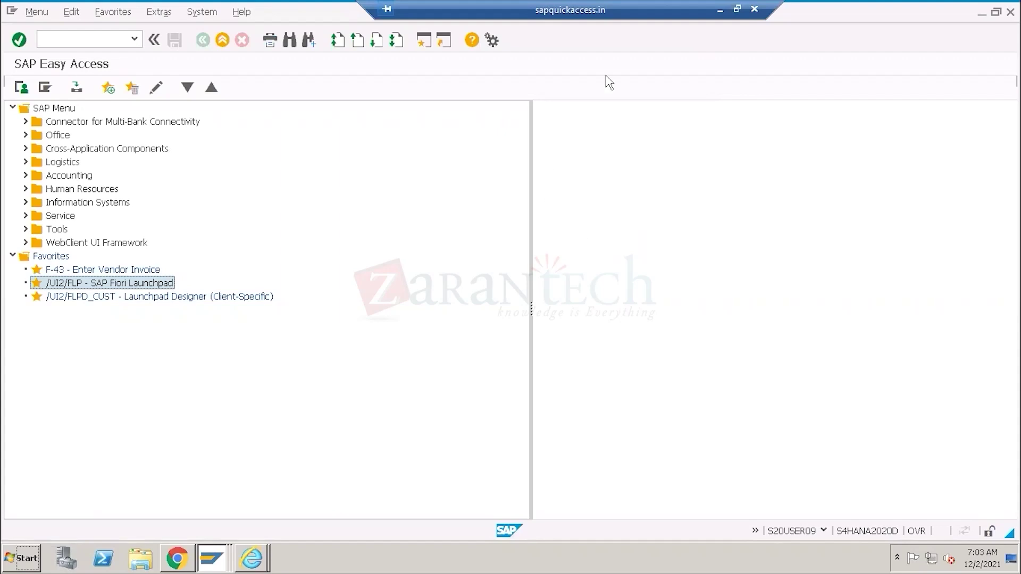
{"action": "left_click", "coordinate": [720, 11]}
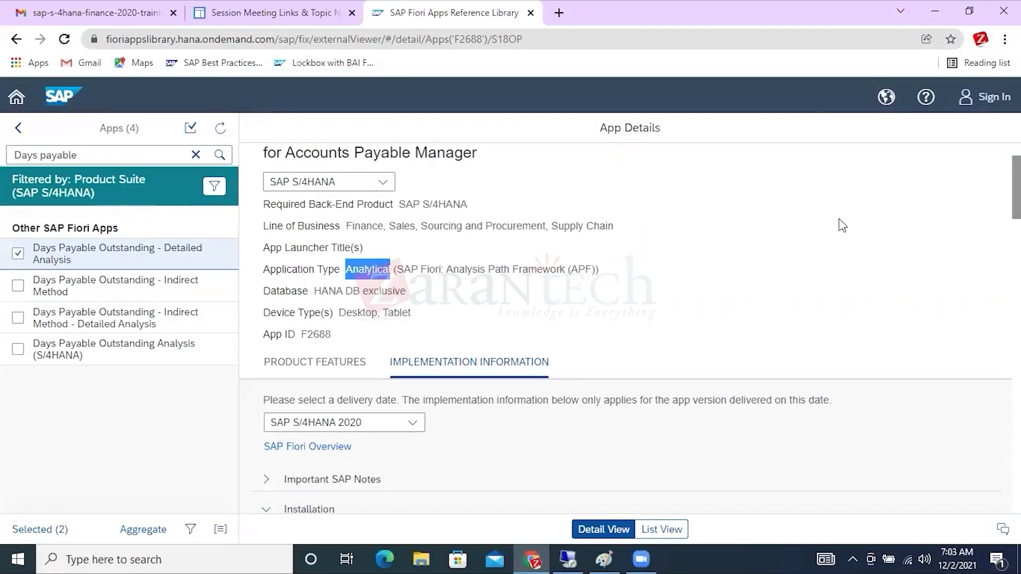